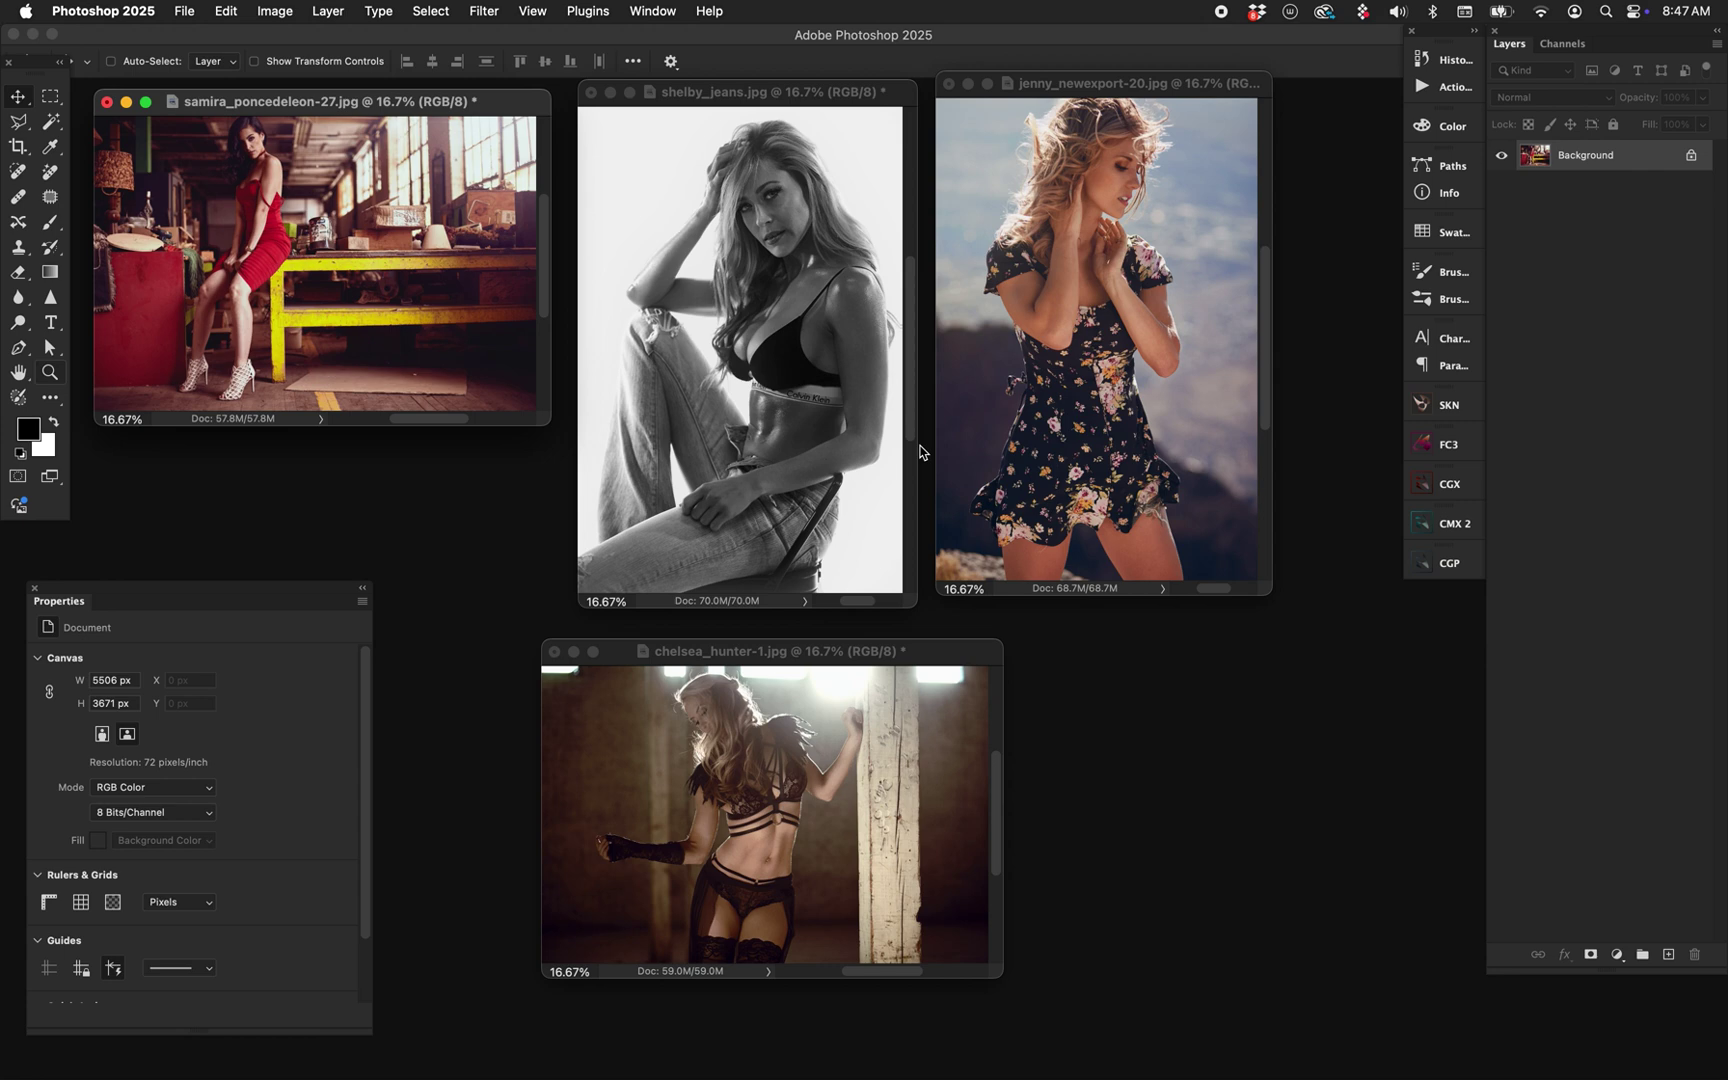
Show the photo of the woman in the red dress in full-screen mode with panels and reposition it in the workspace.
{"action": "key", "text": "f"}
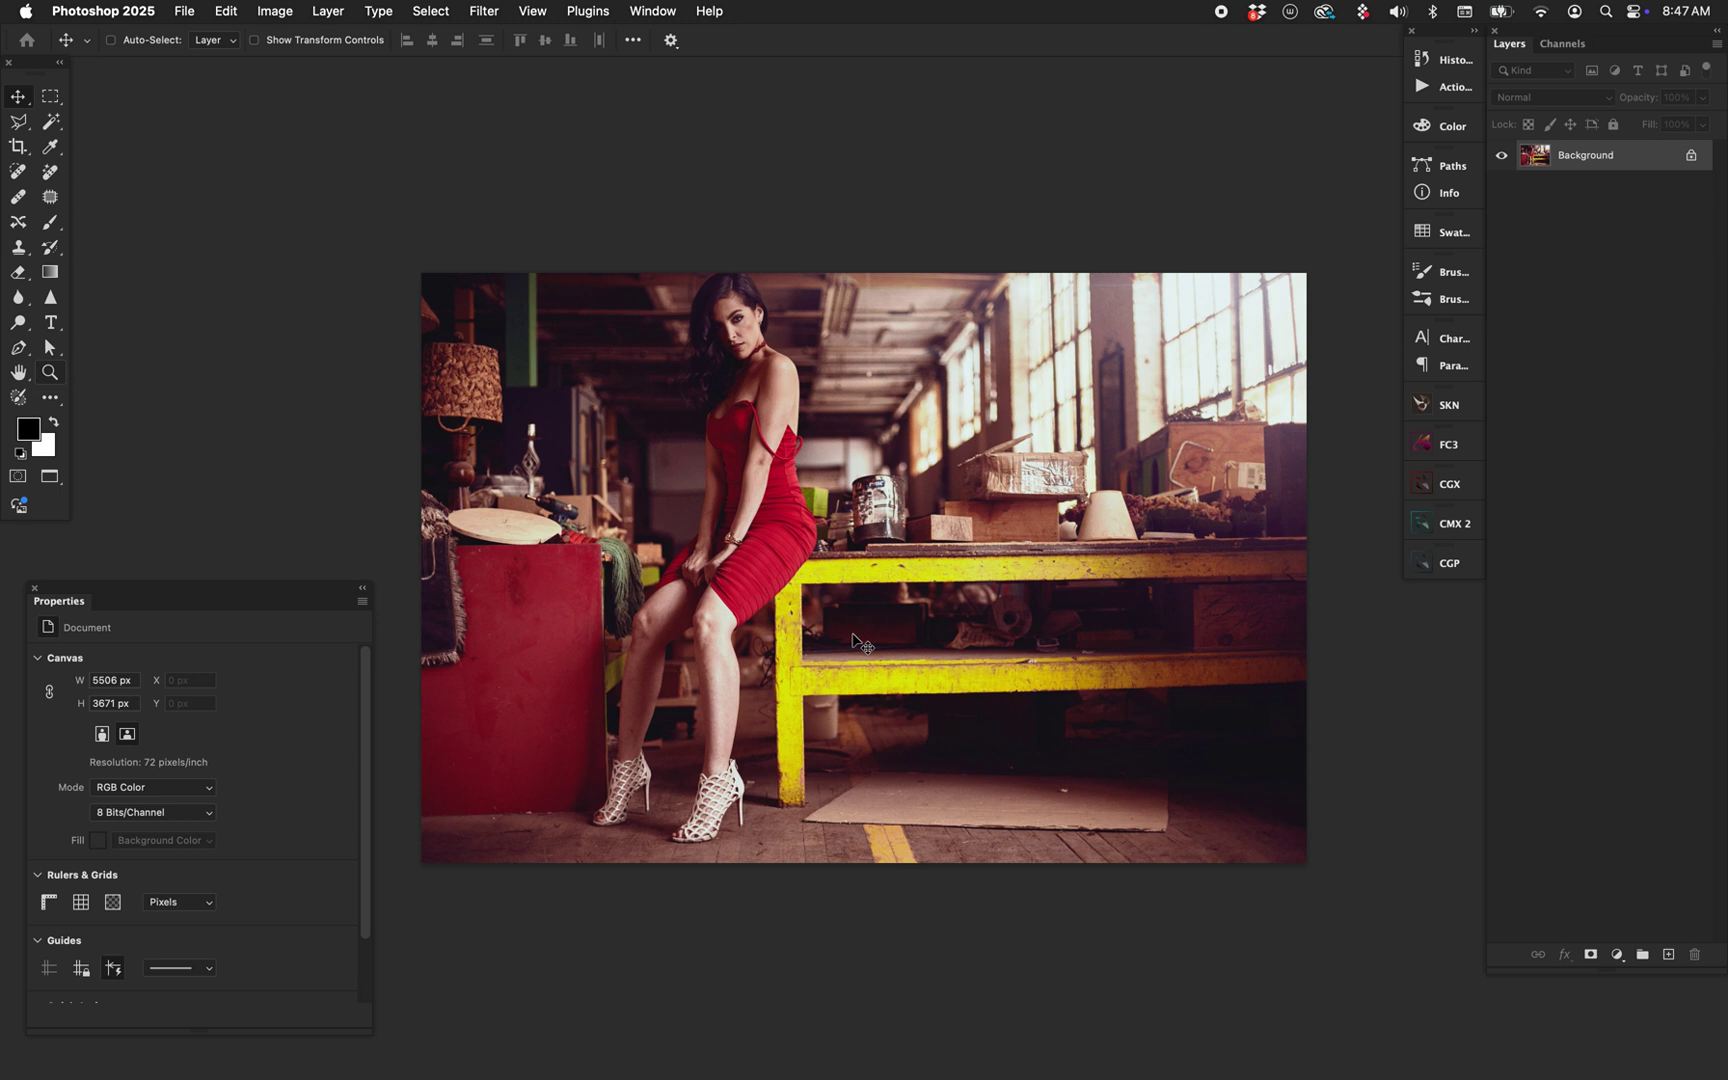
{"action": "key", "text": "space"}
{"action": "left_click_drag", "start_coordinate": [958, 519], "coordinate": [972, 476]}
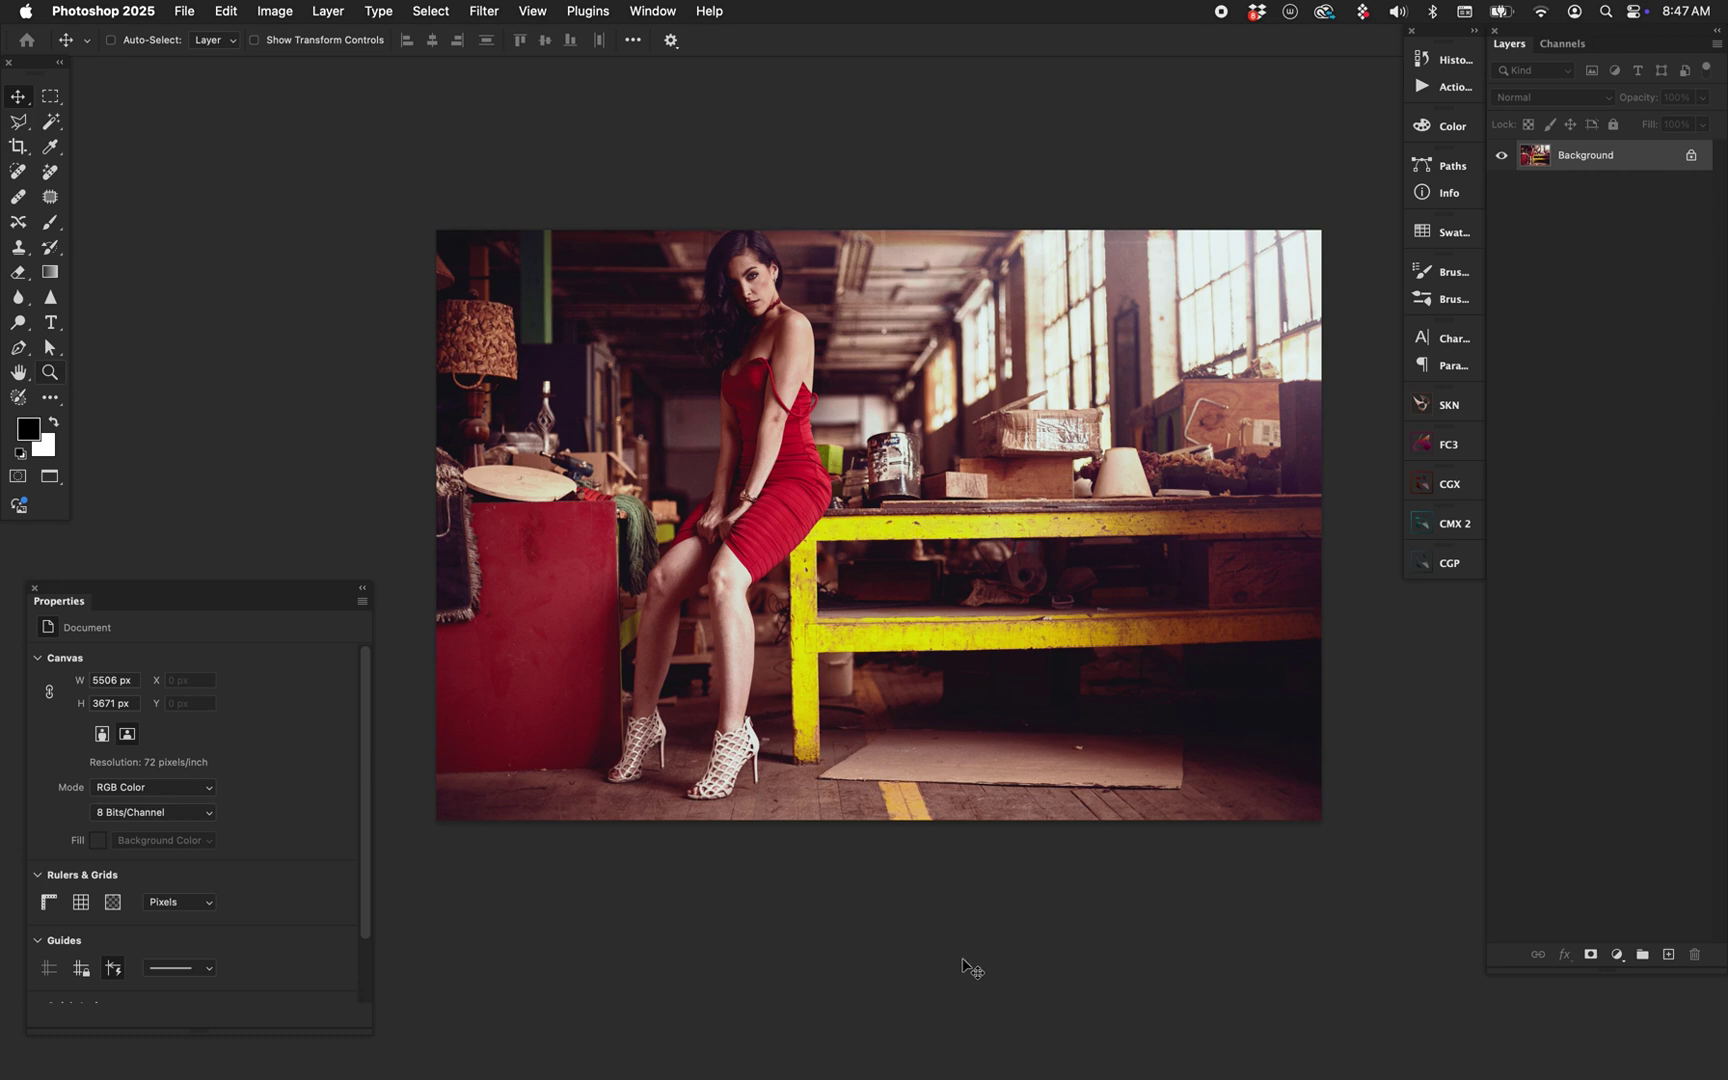
Try a Gradient Map adjustment layer with its black stop at location 72, and delete the layer again.
{"action": "left_click", "coordinate": [1617, 954]}
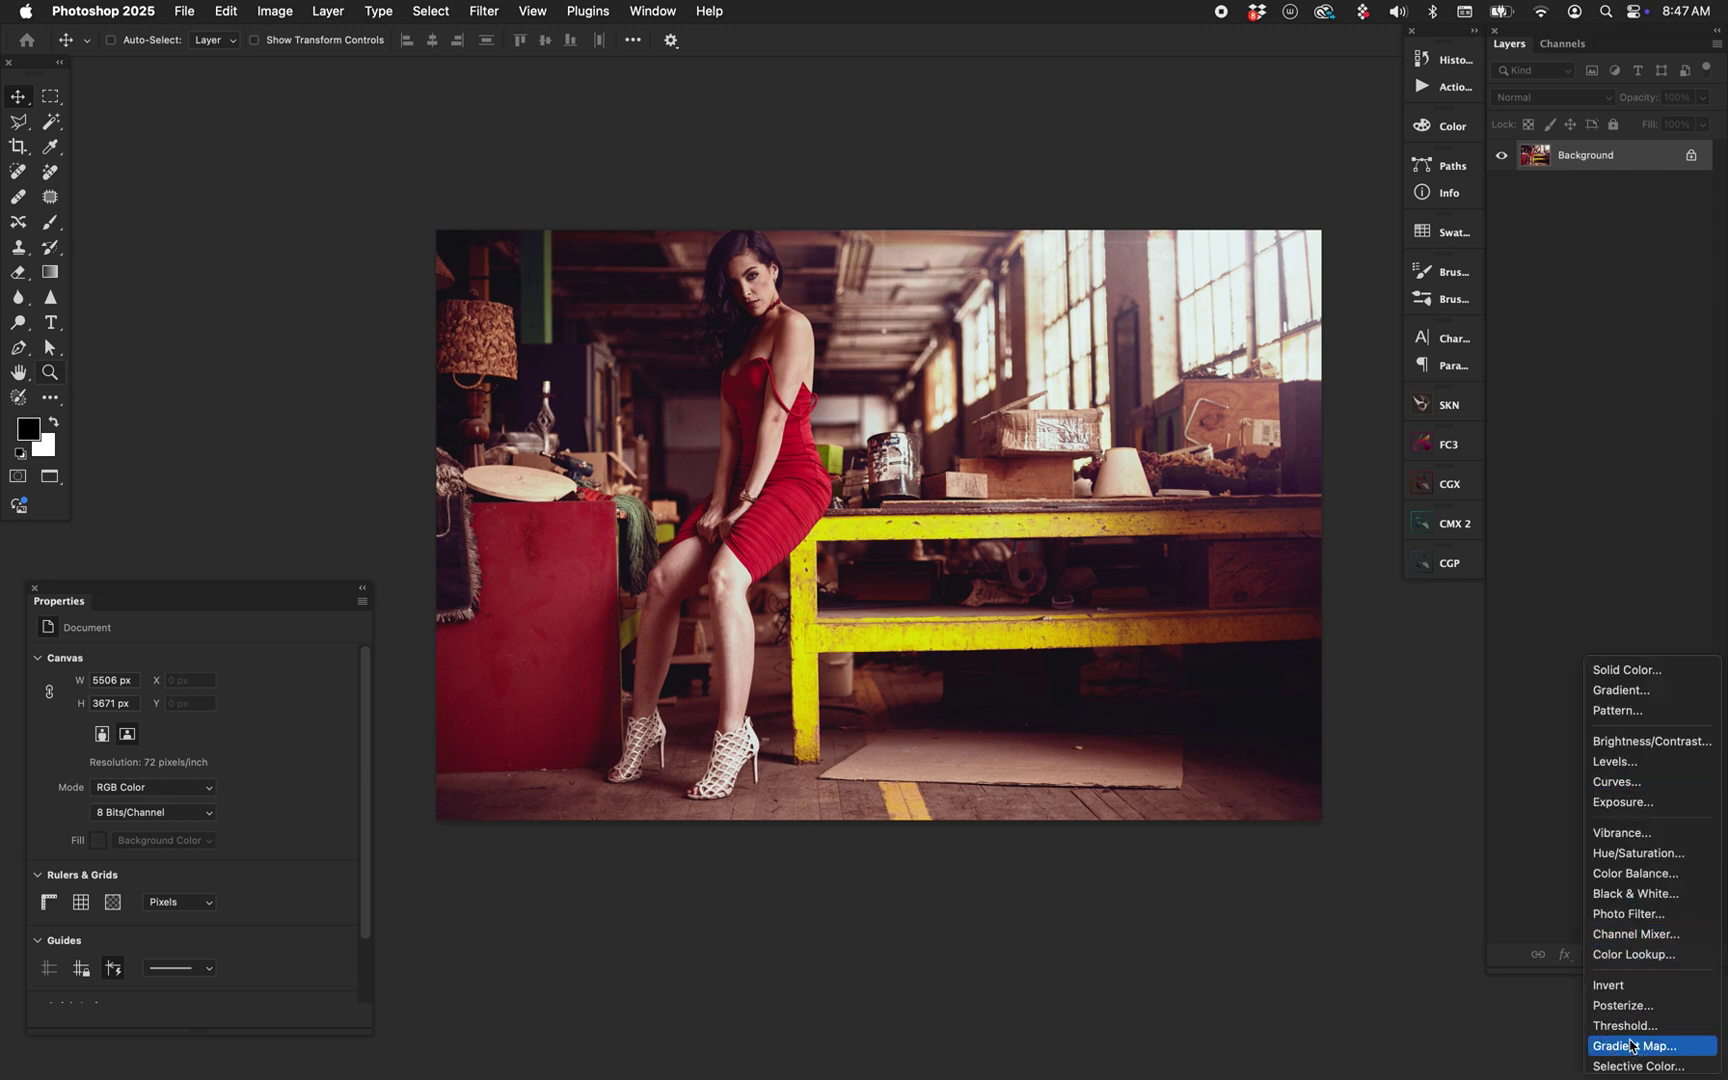
{"action": "left_click", "coordinate": [1630, 1046]}
{"action": "left_click", "coordinate": [258, 668]}
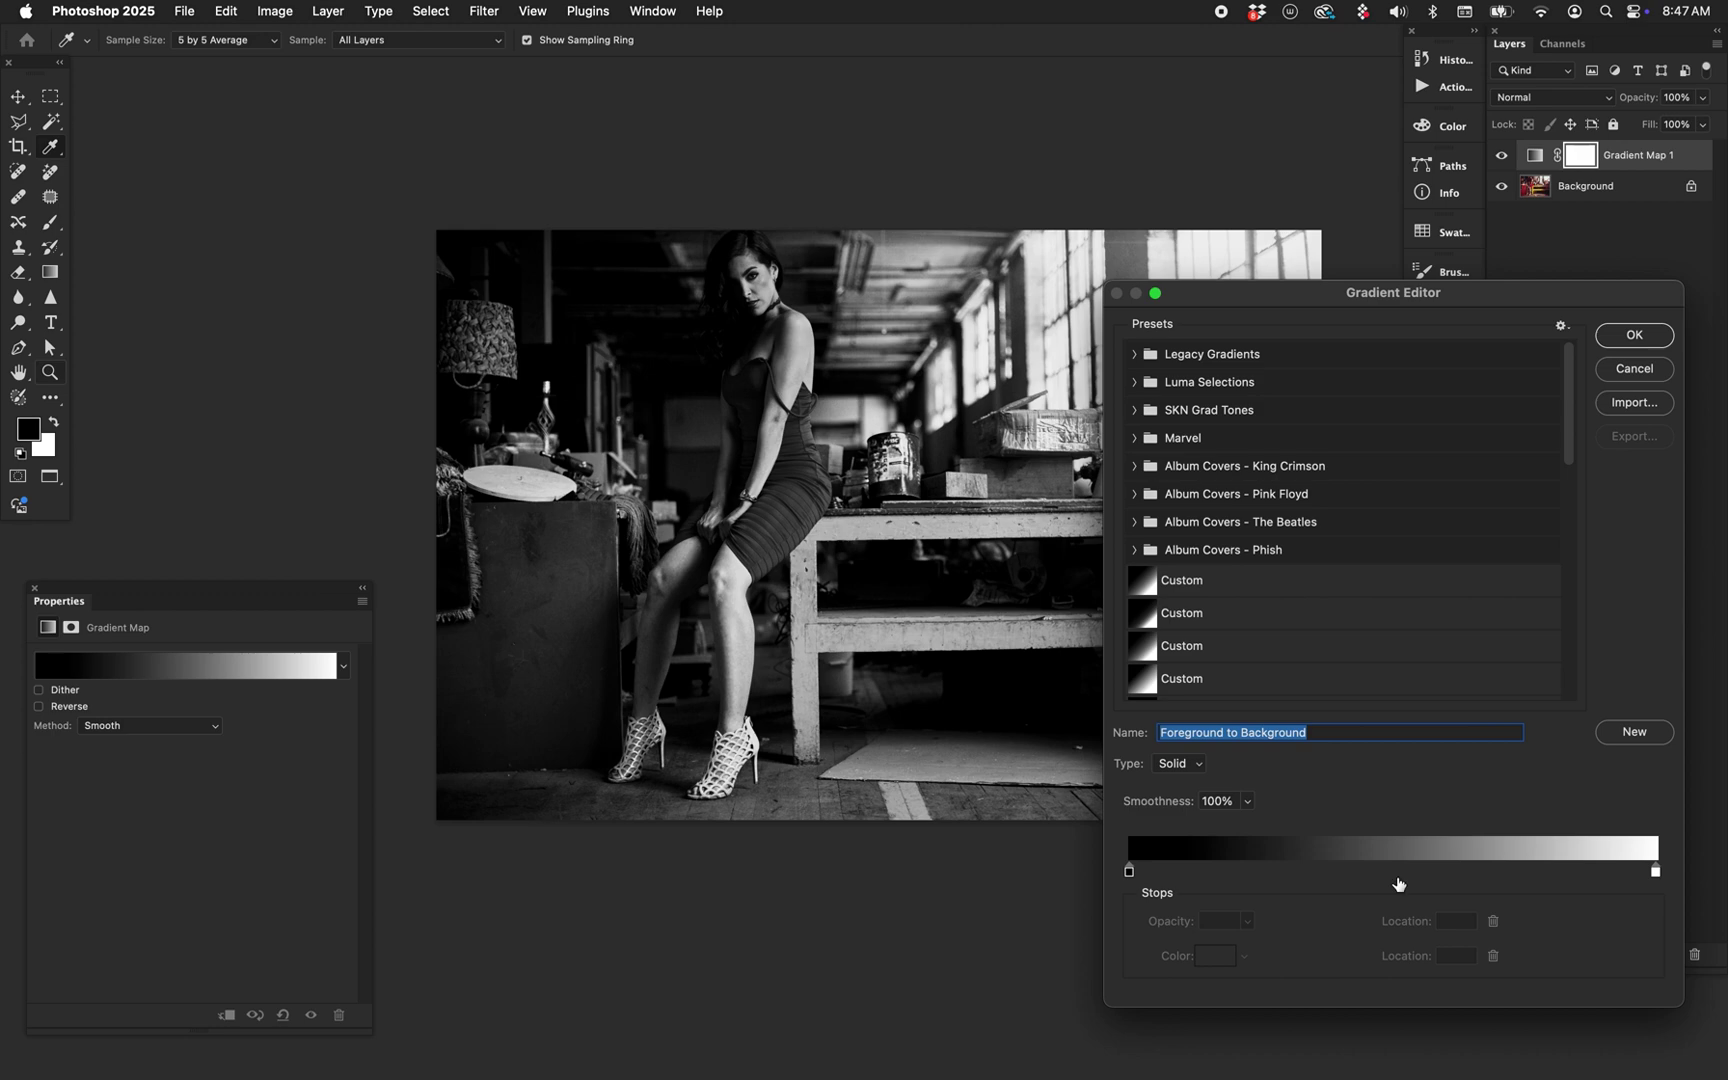
{"action": "mouse_move", "coordinate": [1655, 871]}
{"action": "left_mouse_down"}
{"action": "mouse_move", "coordinate": [1340, 872]}
{"action": "mouse_move", "coordinate": [1655, 871]}
{"action": "left_mouse_up"}
{"action": "left_click_drag", "start_coordinate": [1129, 871], "coordinate": [1509, 872]}
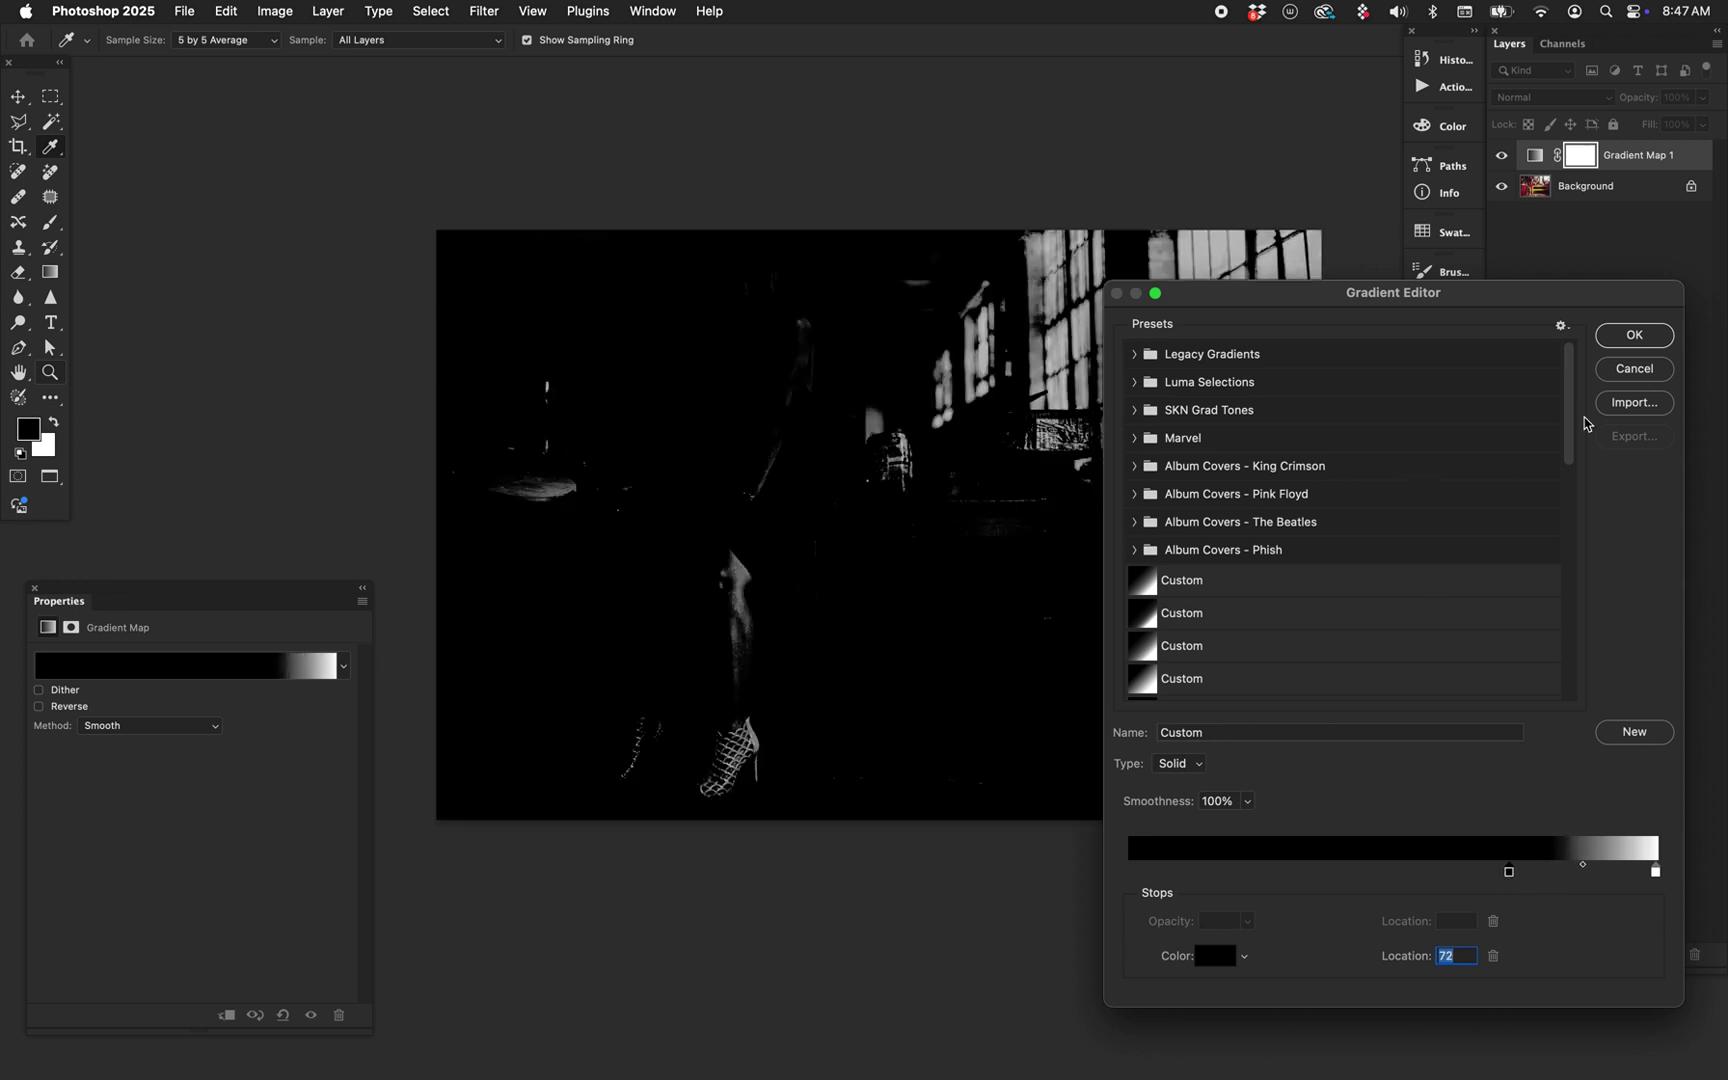
{"action": "left_click", "coordinate": [1634, 336]}
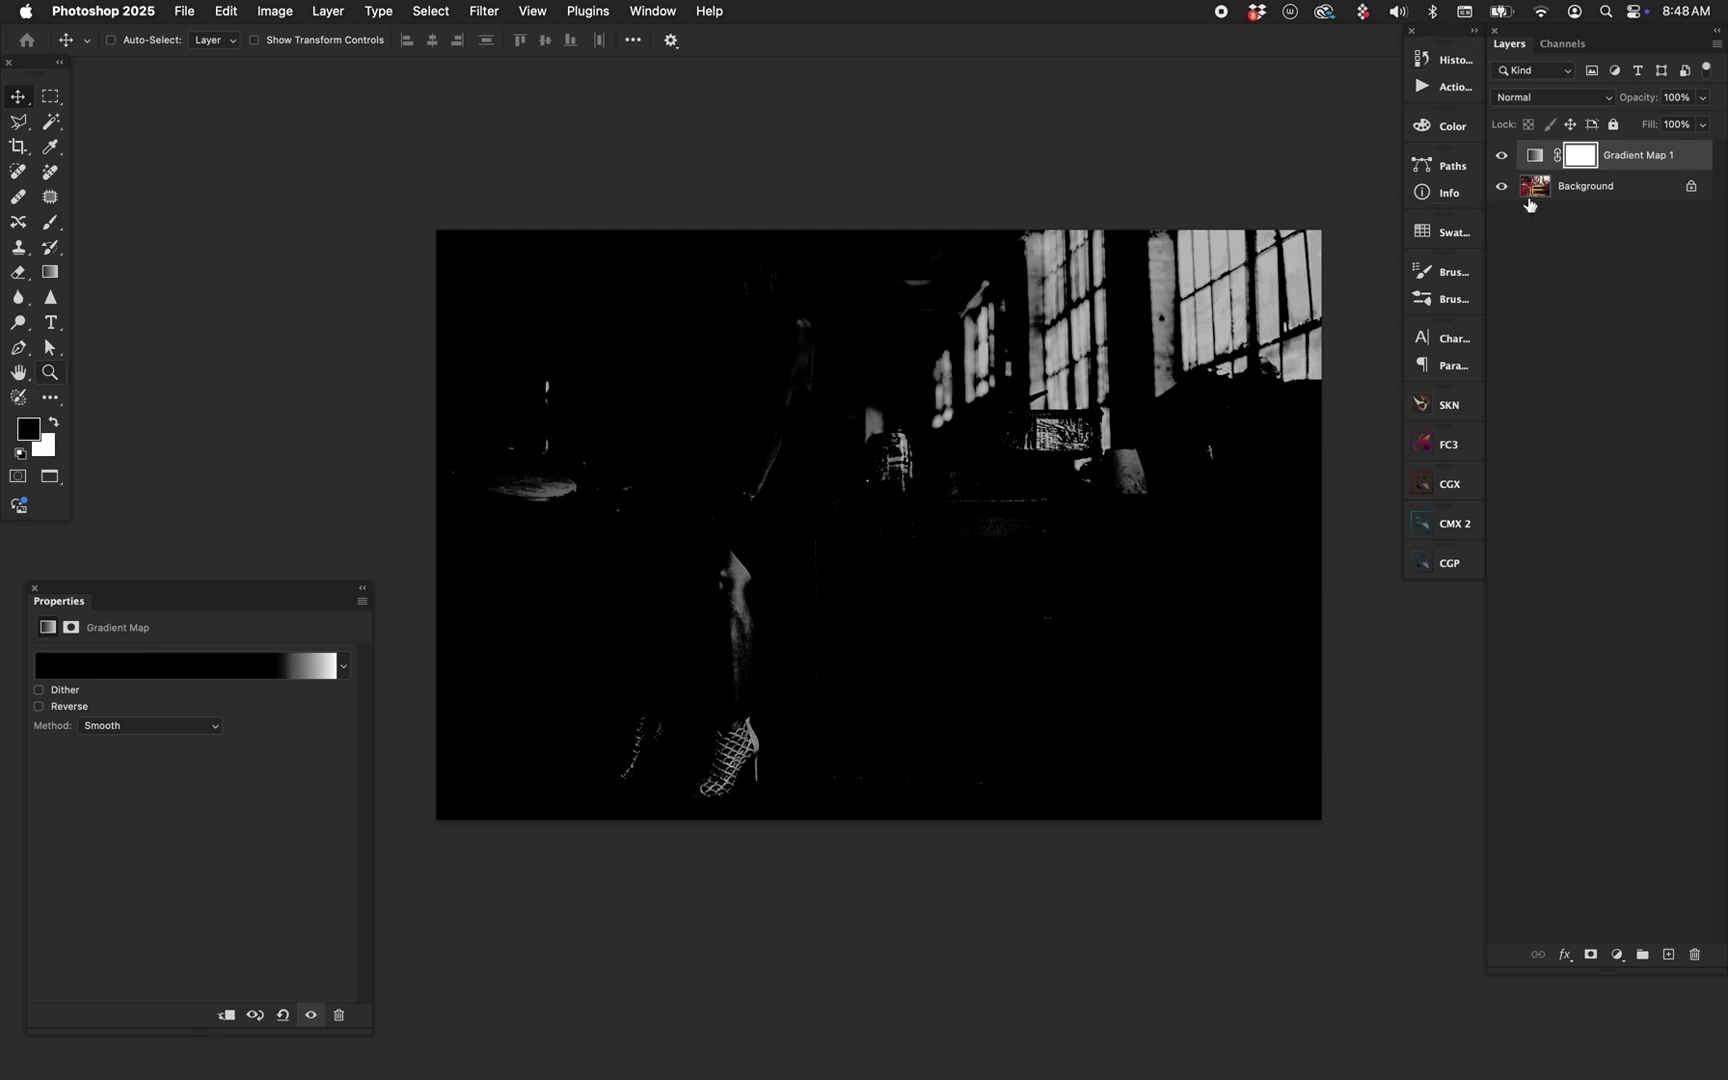
{"action": "left_click_drag", "start_coordinate": [1537, 160], "coordinate": [1694, 954]}
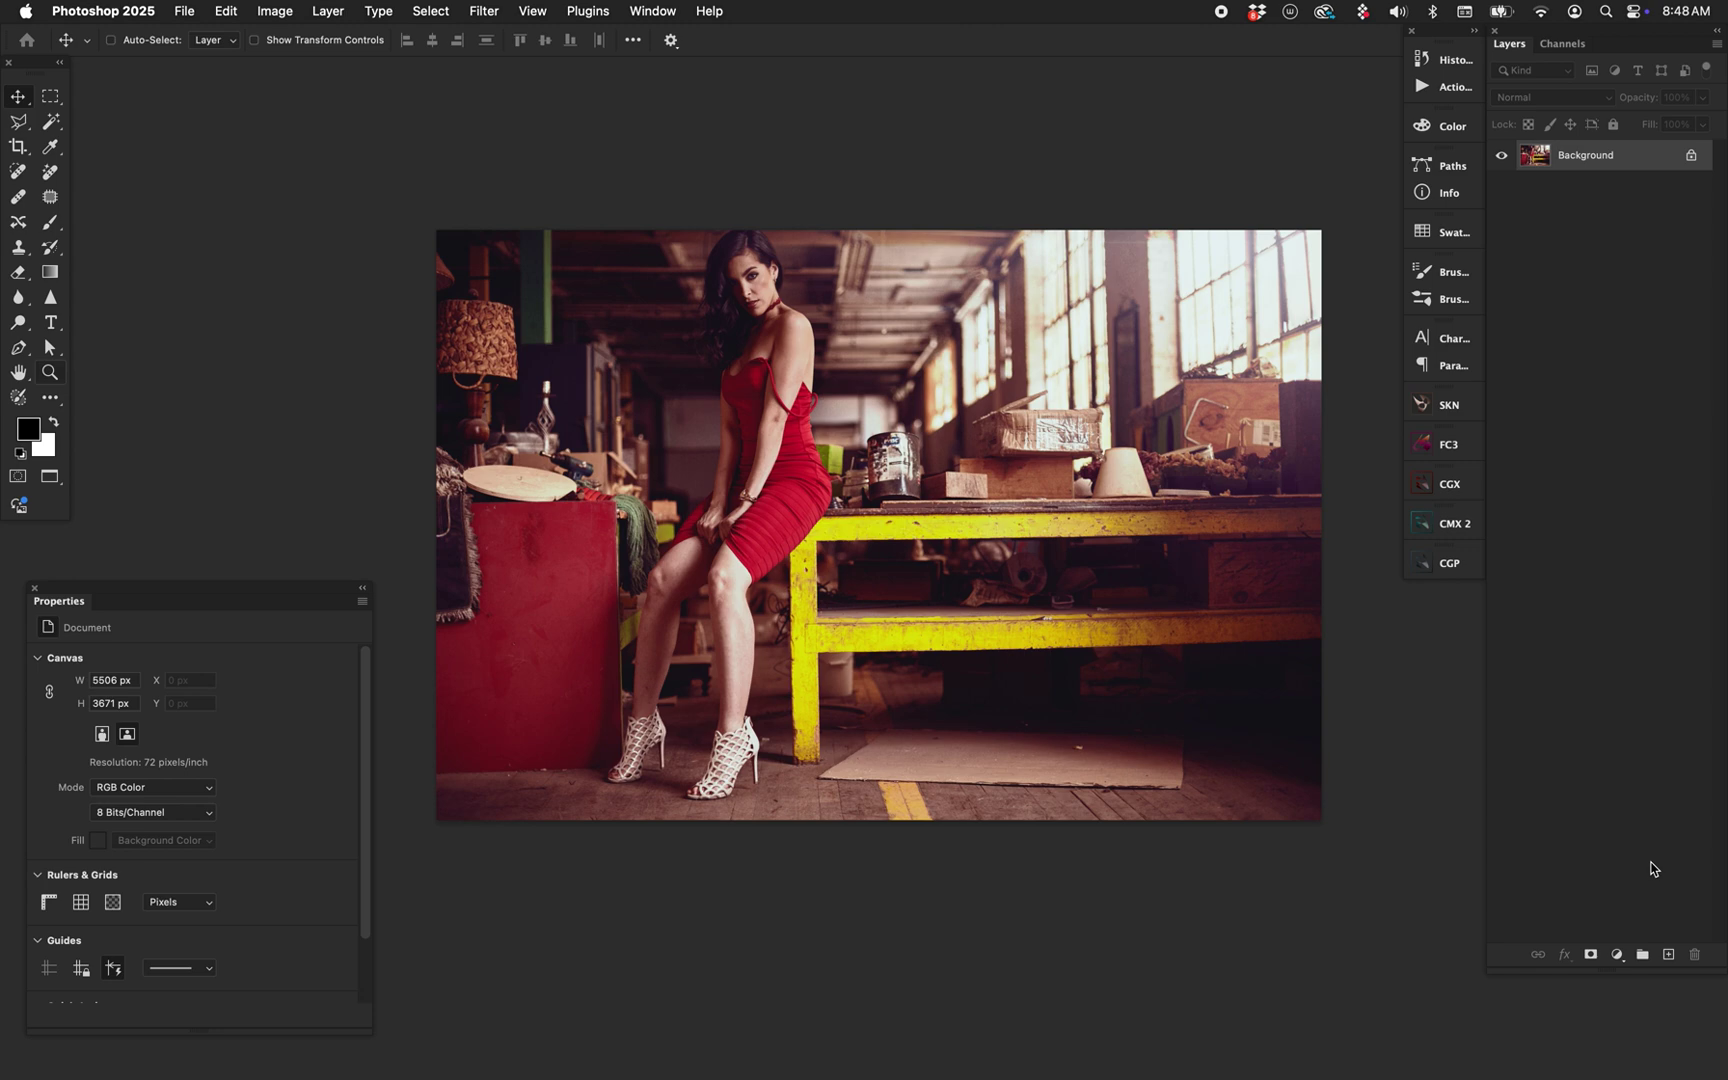
Load the RGB composite channel as a luminosity selection and return to the layers.
{"action": "left_click", "coordinate": [1562, 44]}
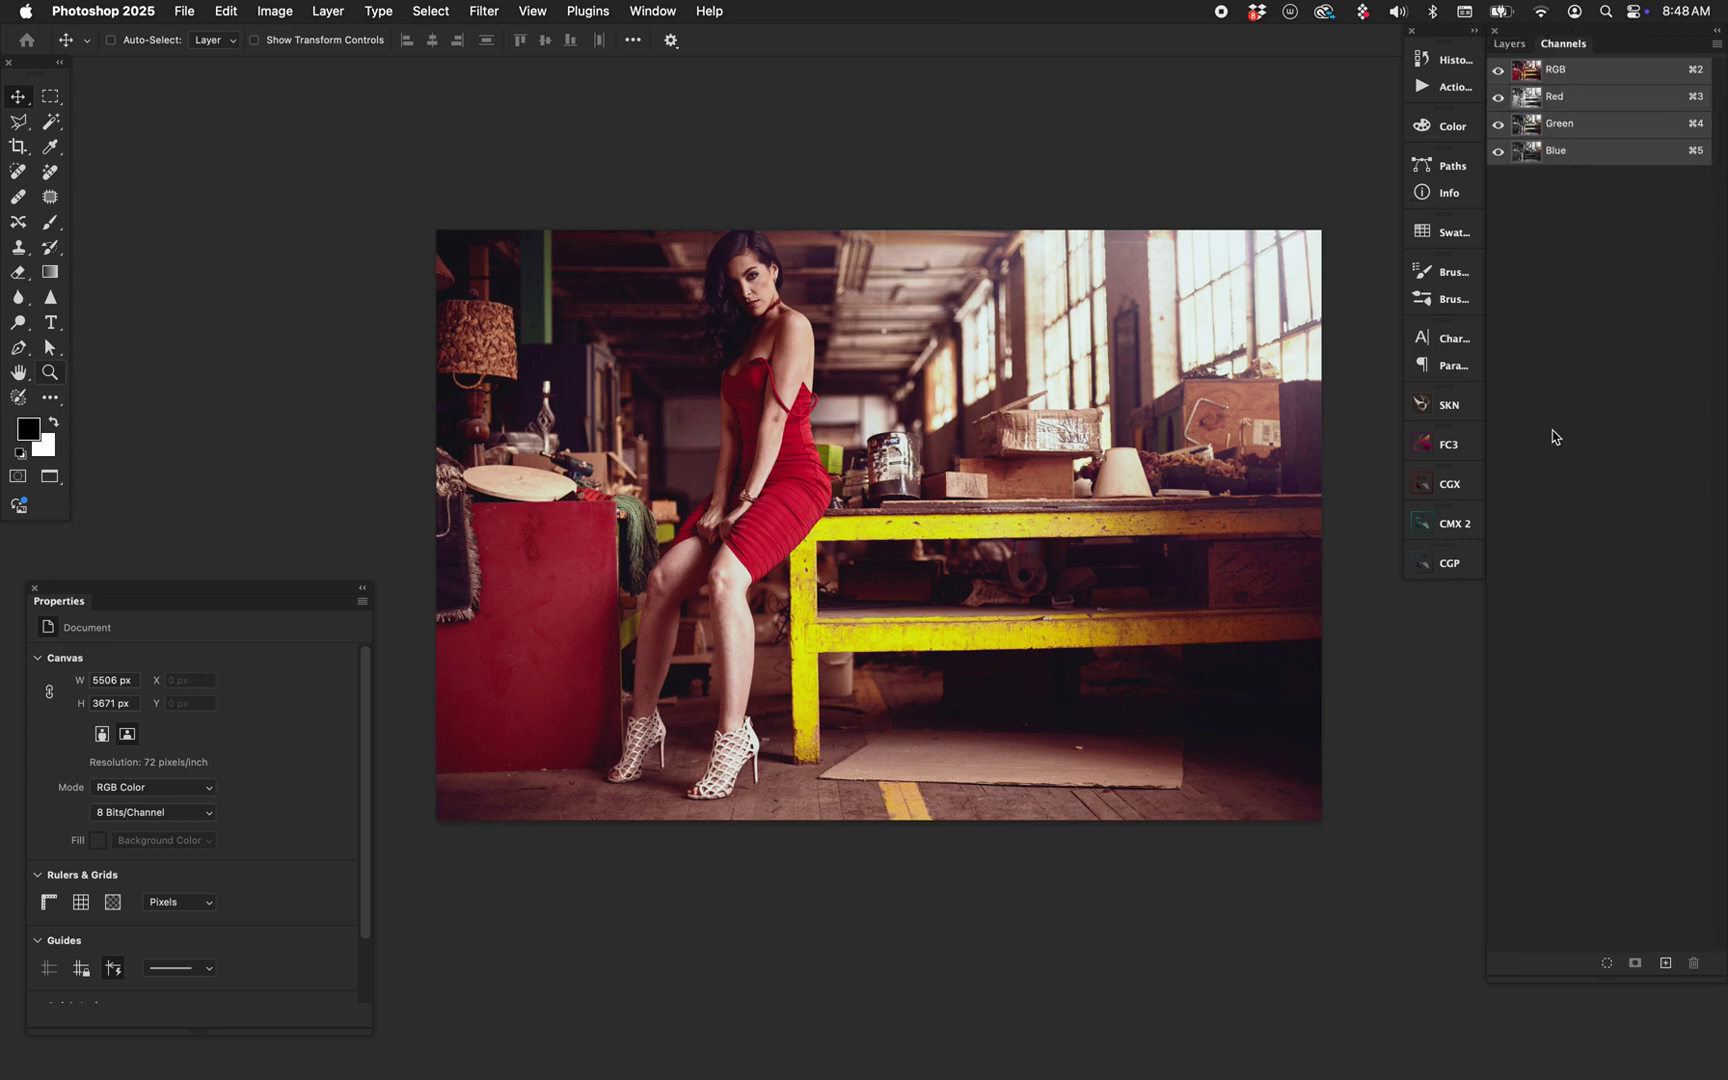
{"action": "left_click", "coordinate": [662, 11]}
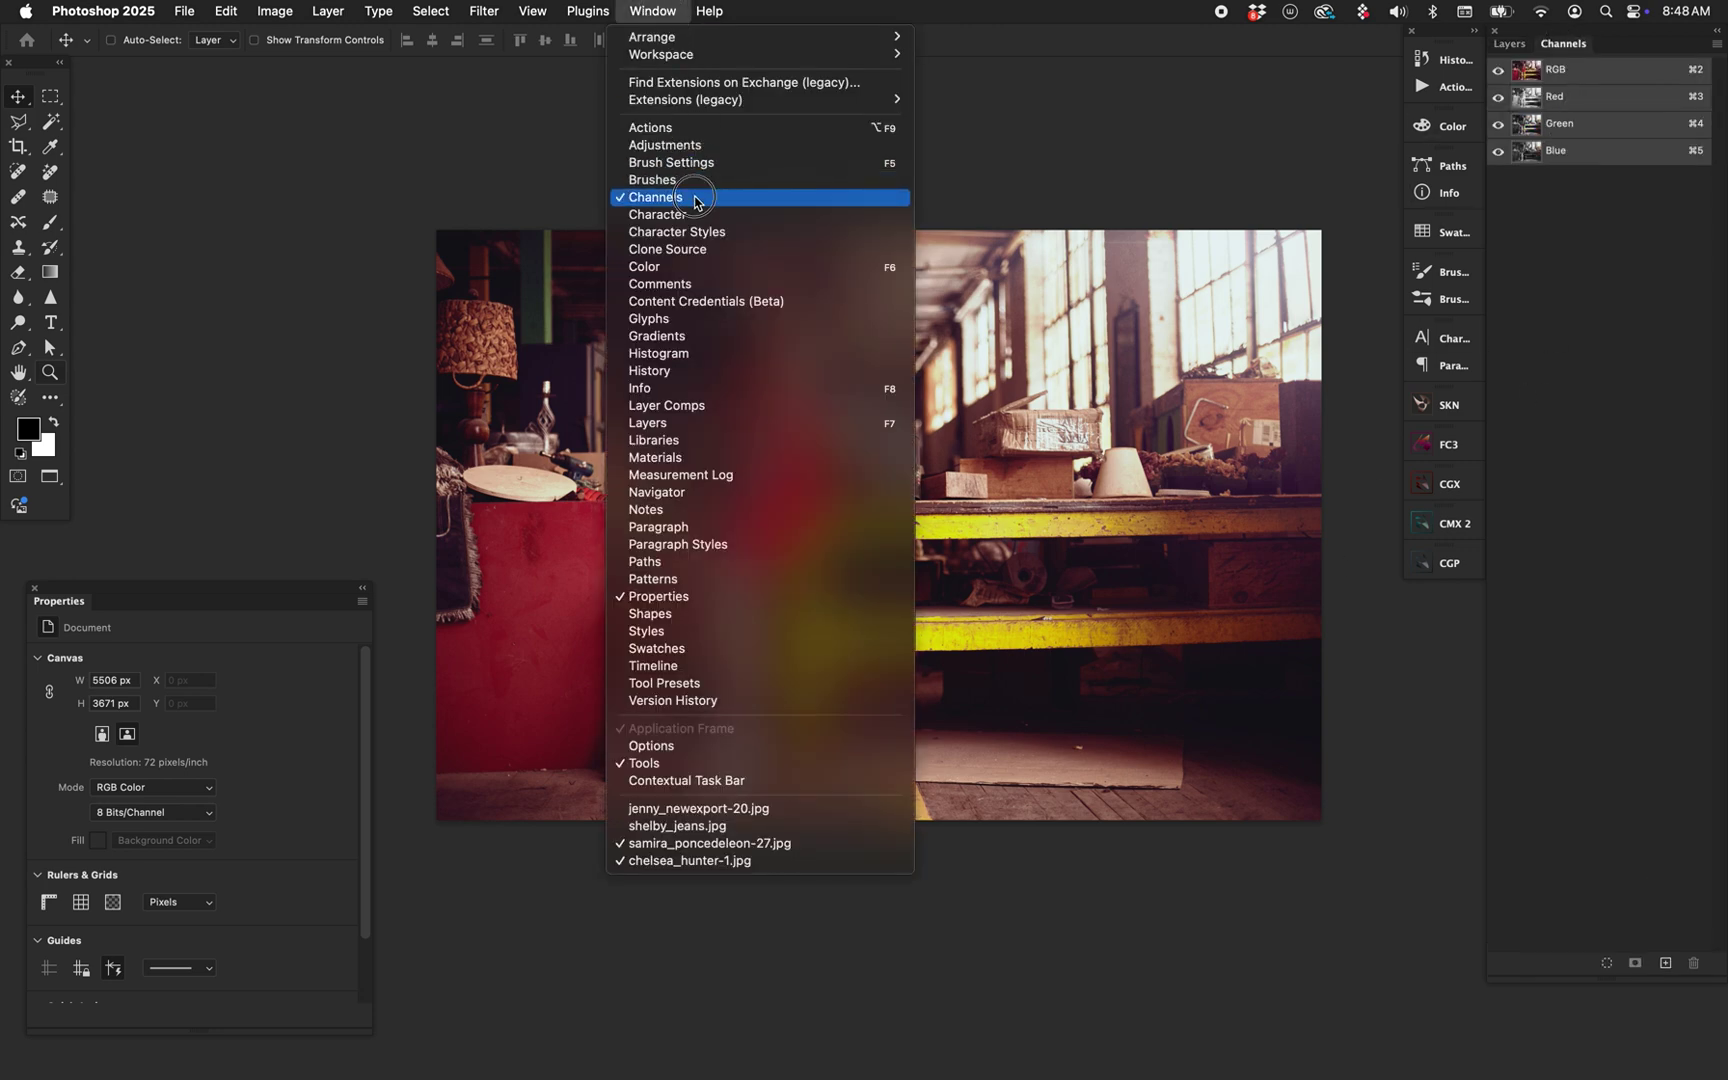
{"action": "left_click", "coordinate": [400, 214]}
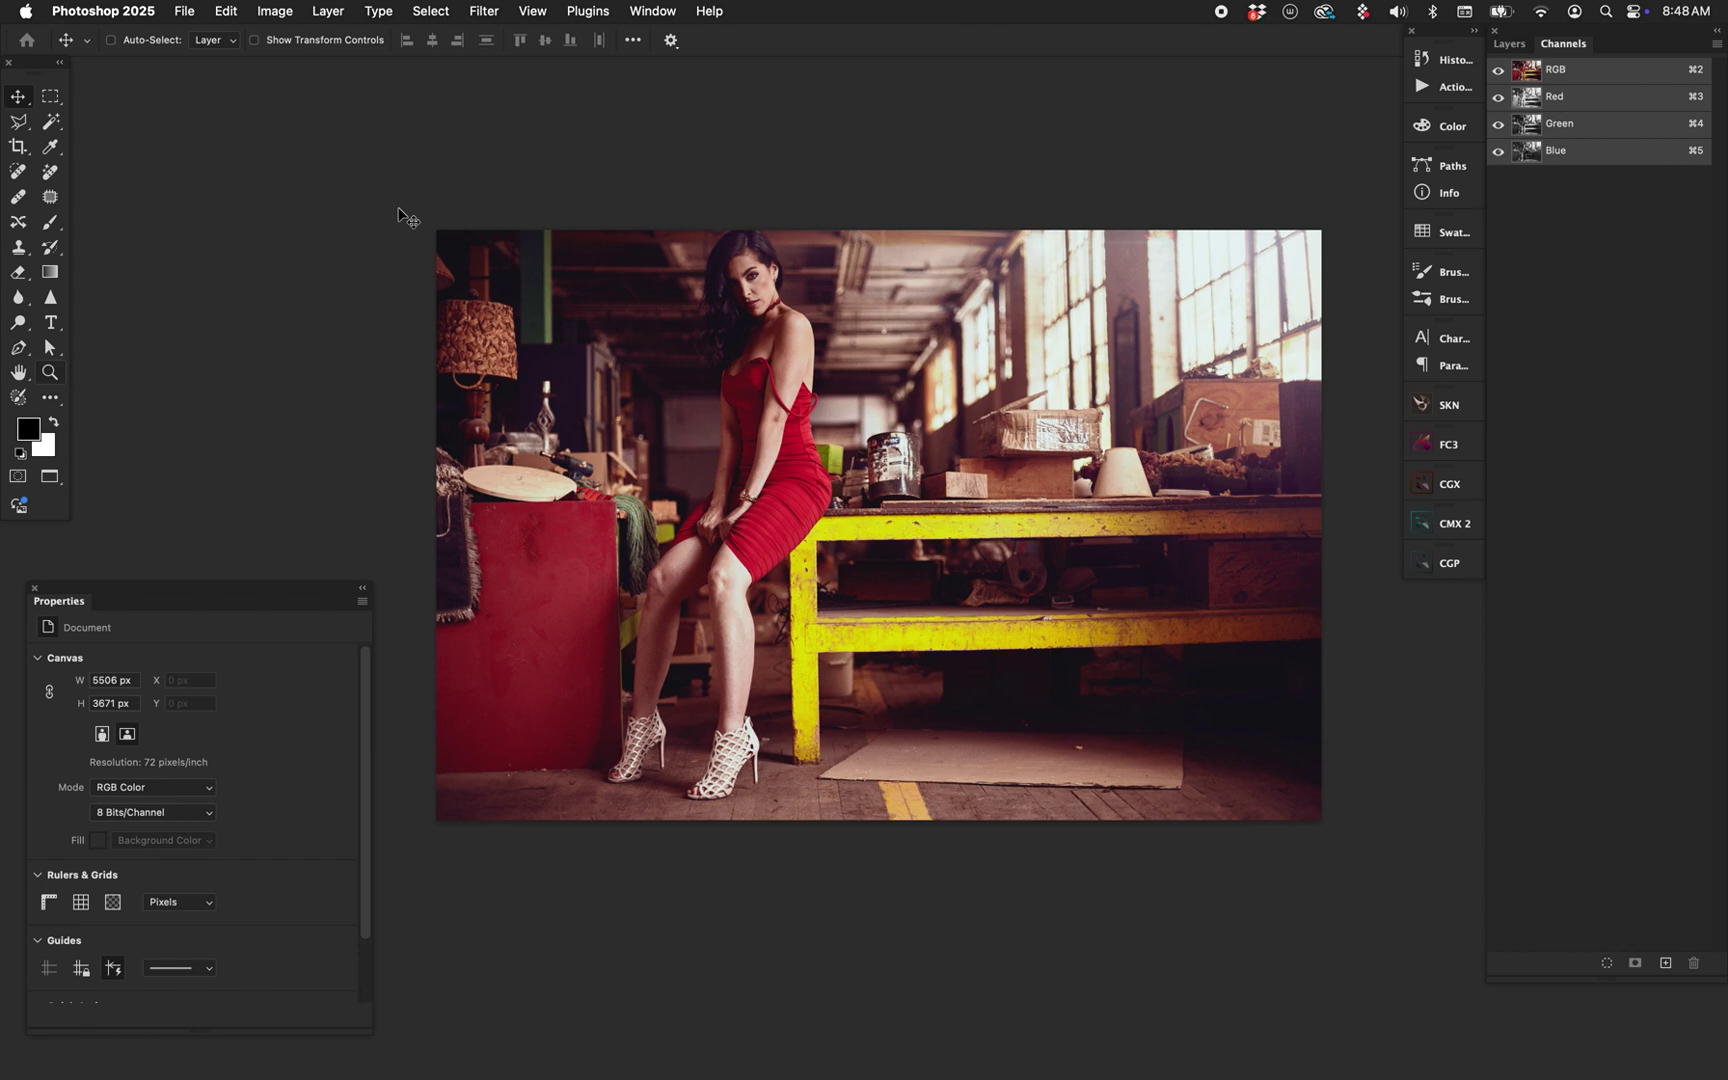
{"action": "key", "text": "super"}
{"action": "left_click", "coordinate": [1533, 85], "text": "super"}
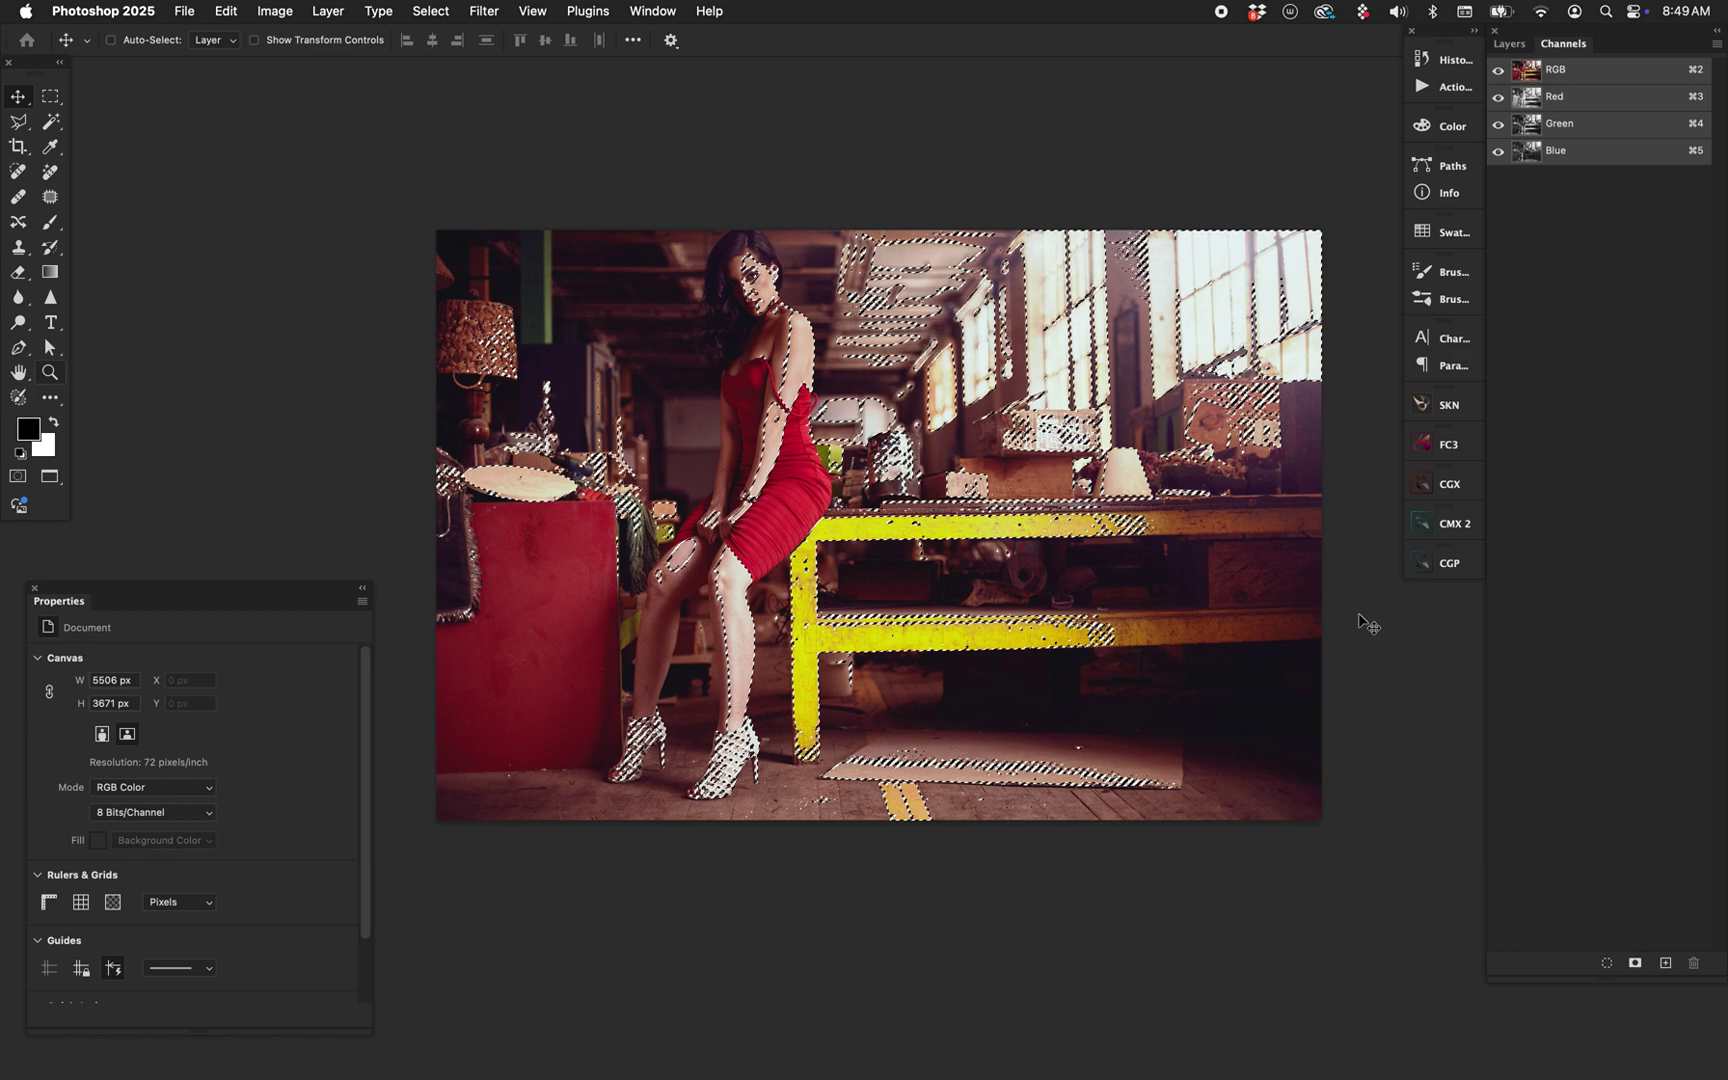
{"action": "left_click", "coordinate": [1512, 45]}
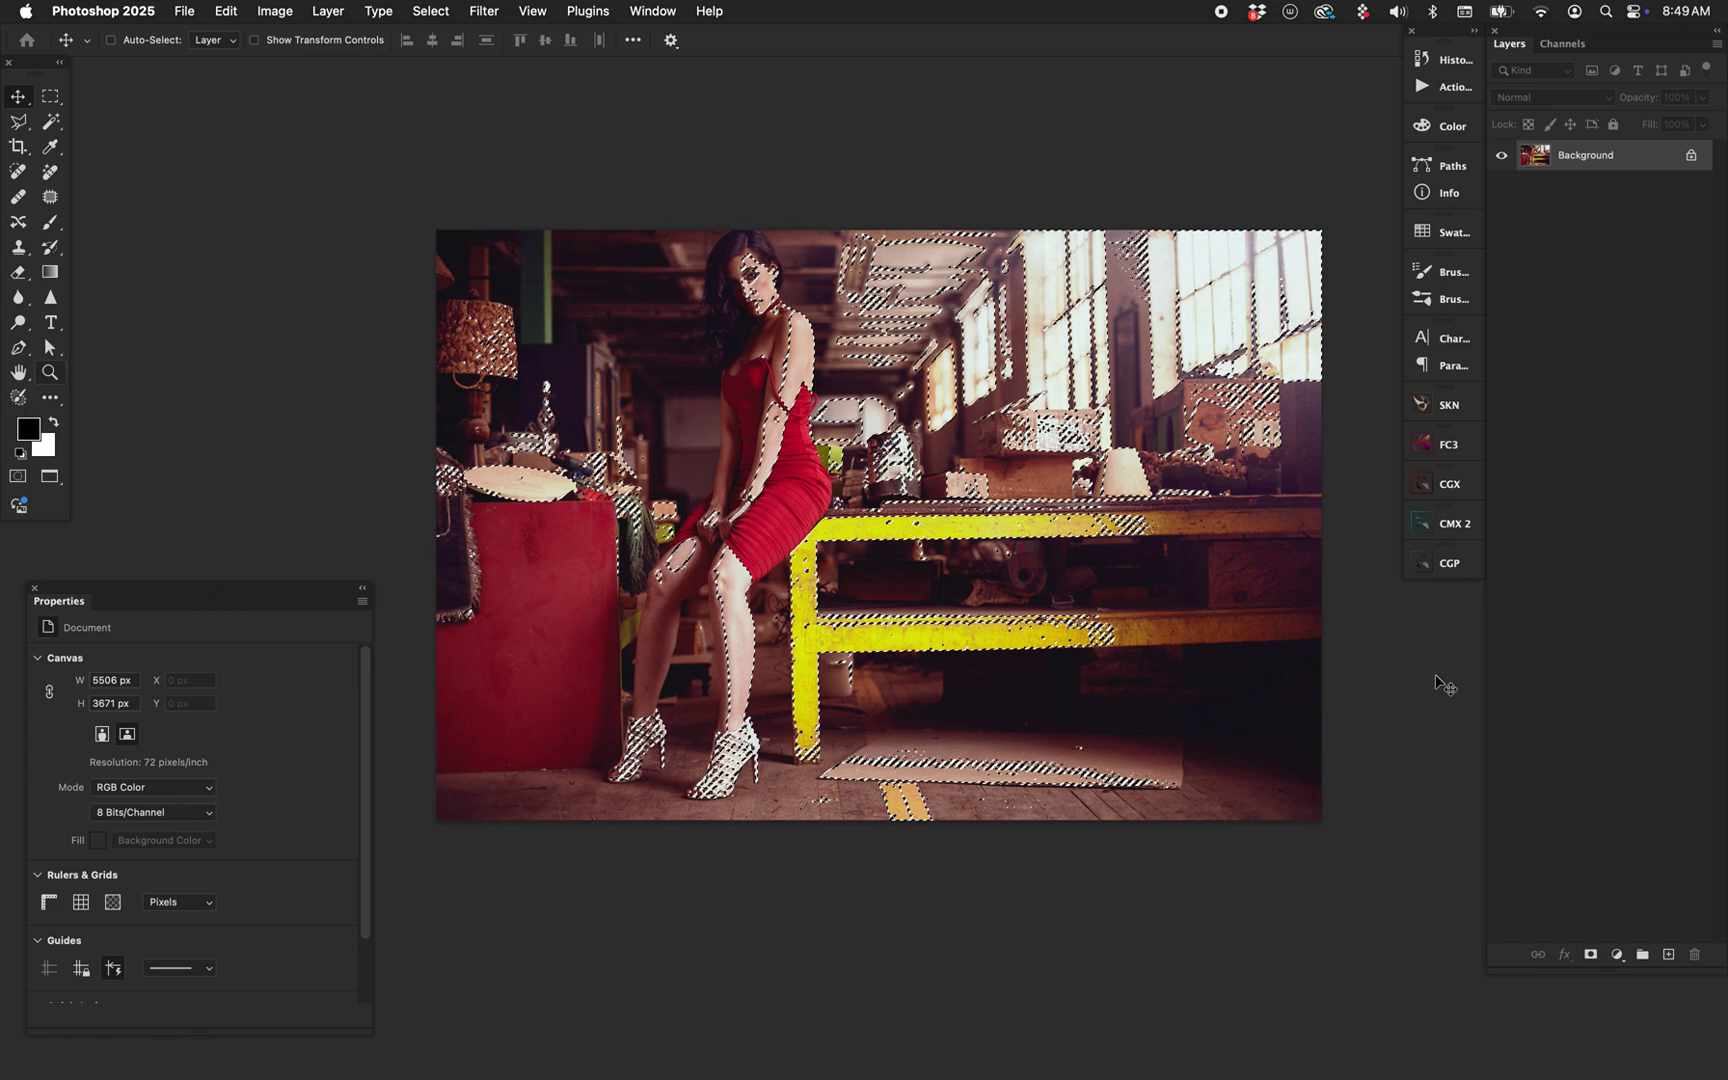
Invert the luminosity selection to target the shadows, and deselect it.
{"action": "key", "text": "super"}
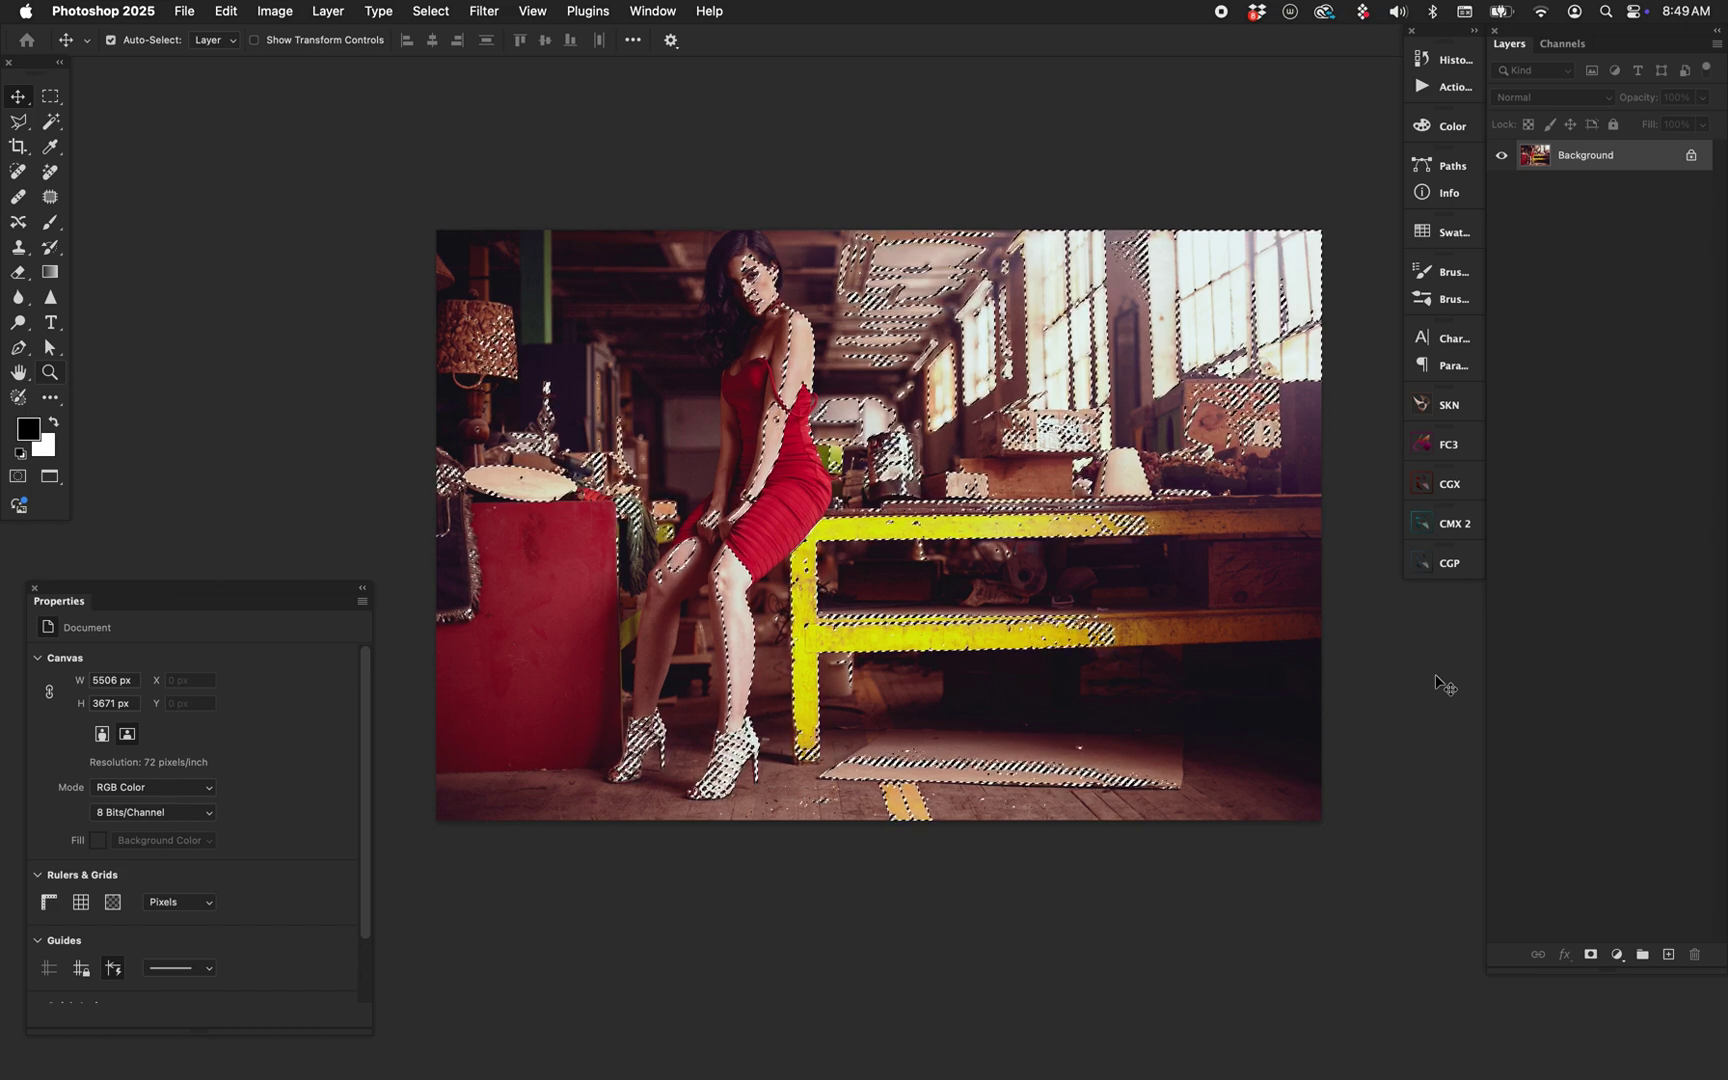
{"action": "key", "text": "super+shift+i"}
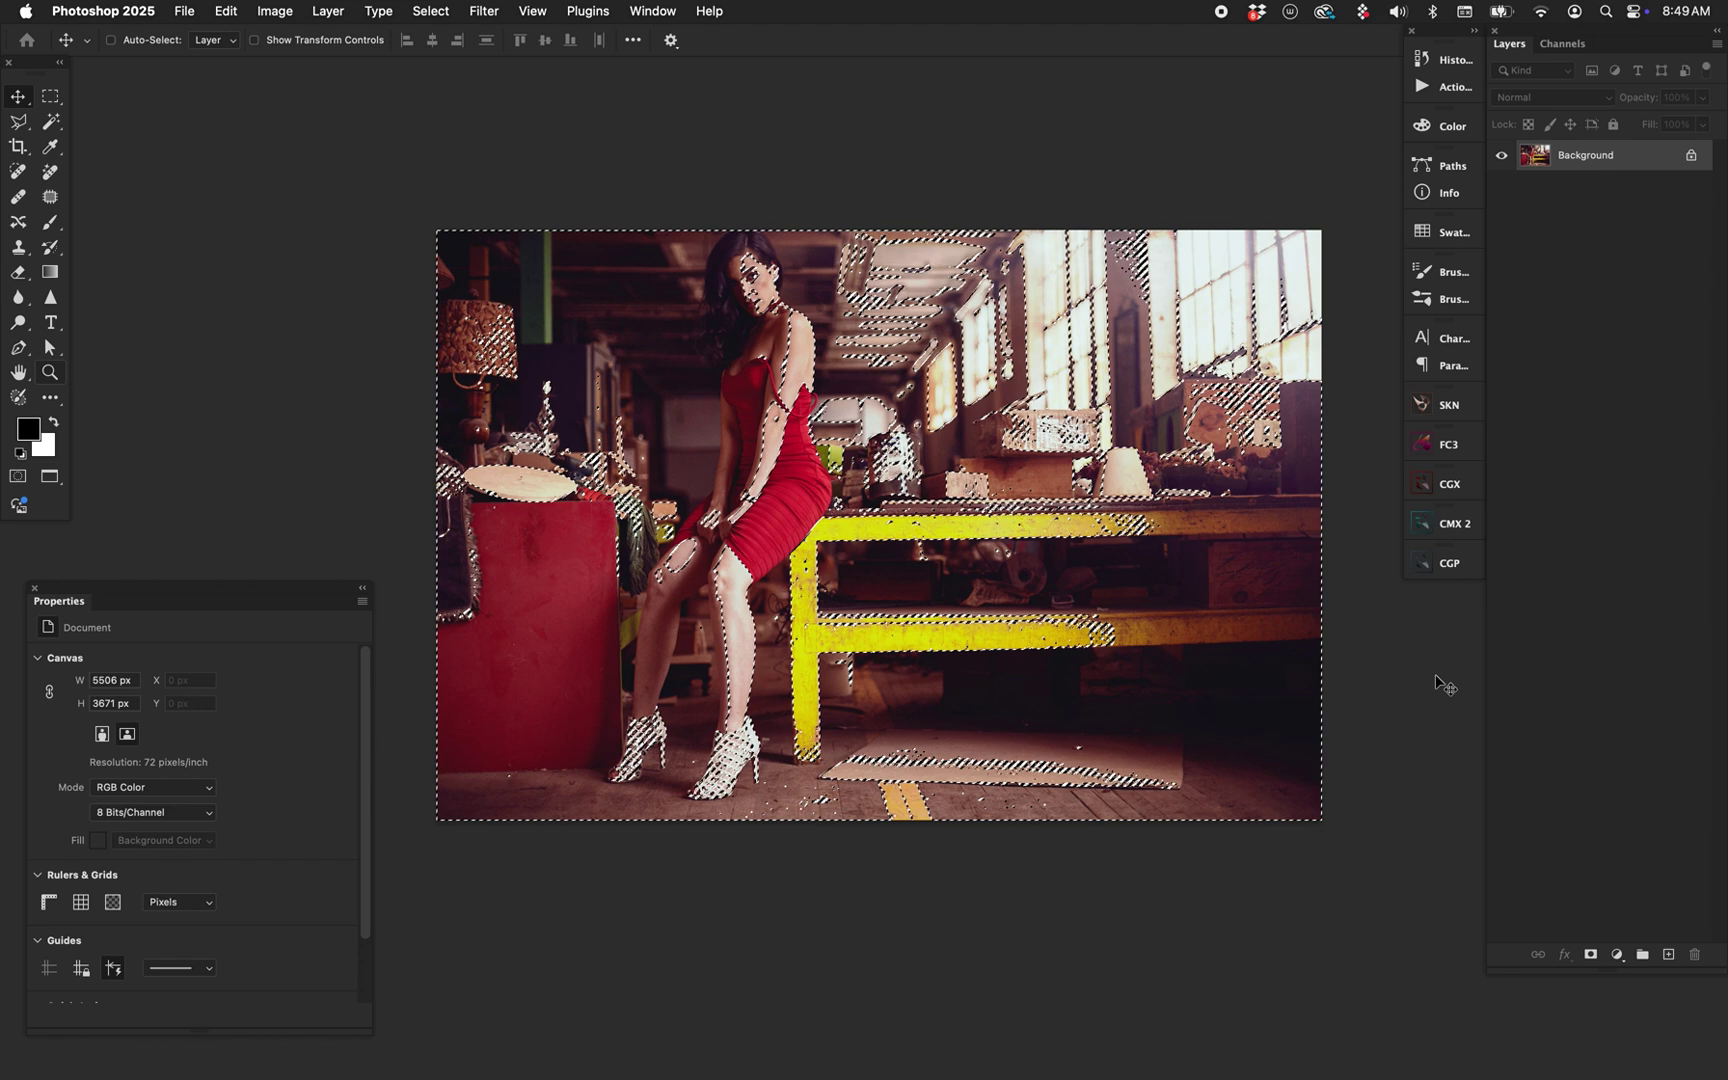
{"action": "key", "text": "super+d"}
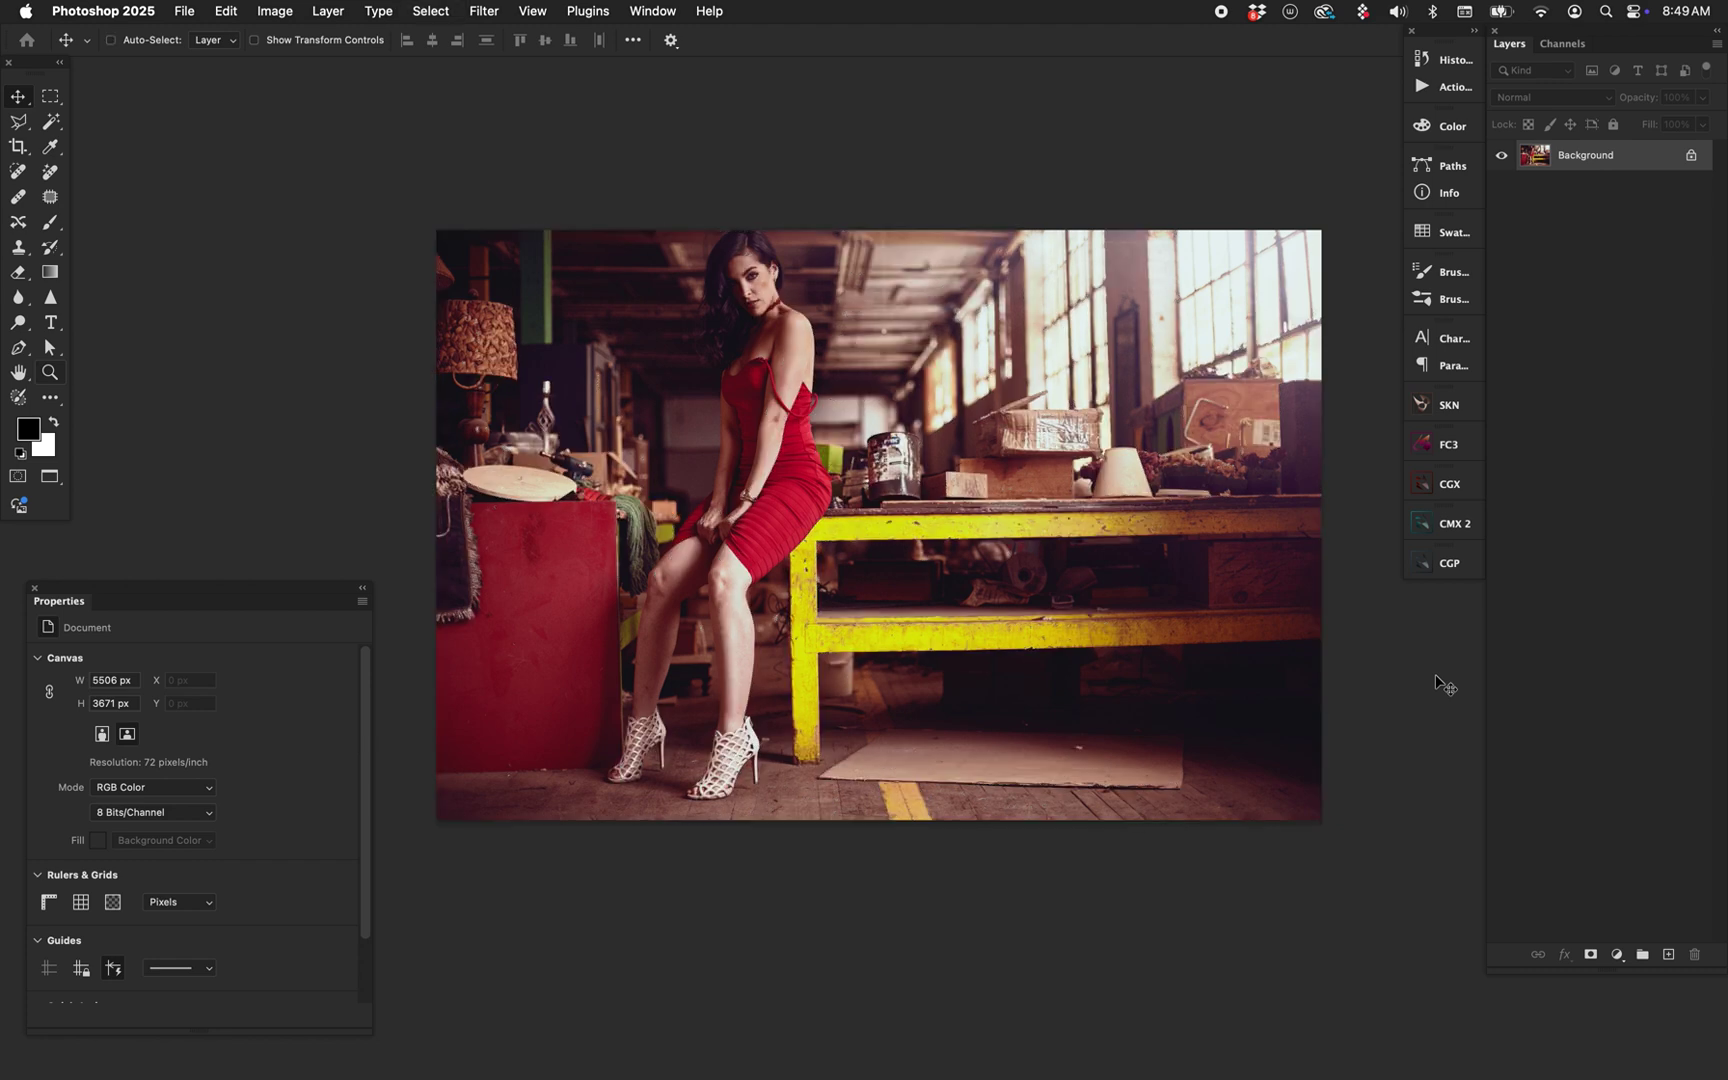
Load the RGB composite channel as a selection of the bright tones again.
{"action": "left_click", "coordinate": [1570, 44]}
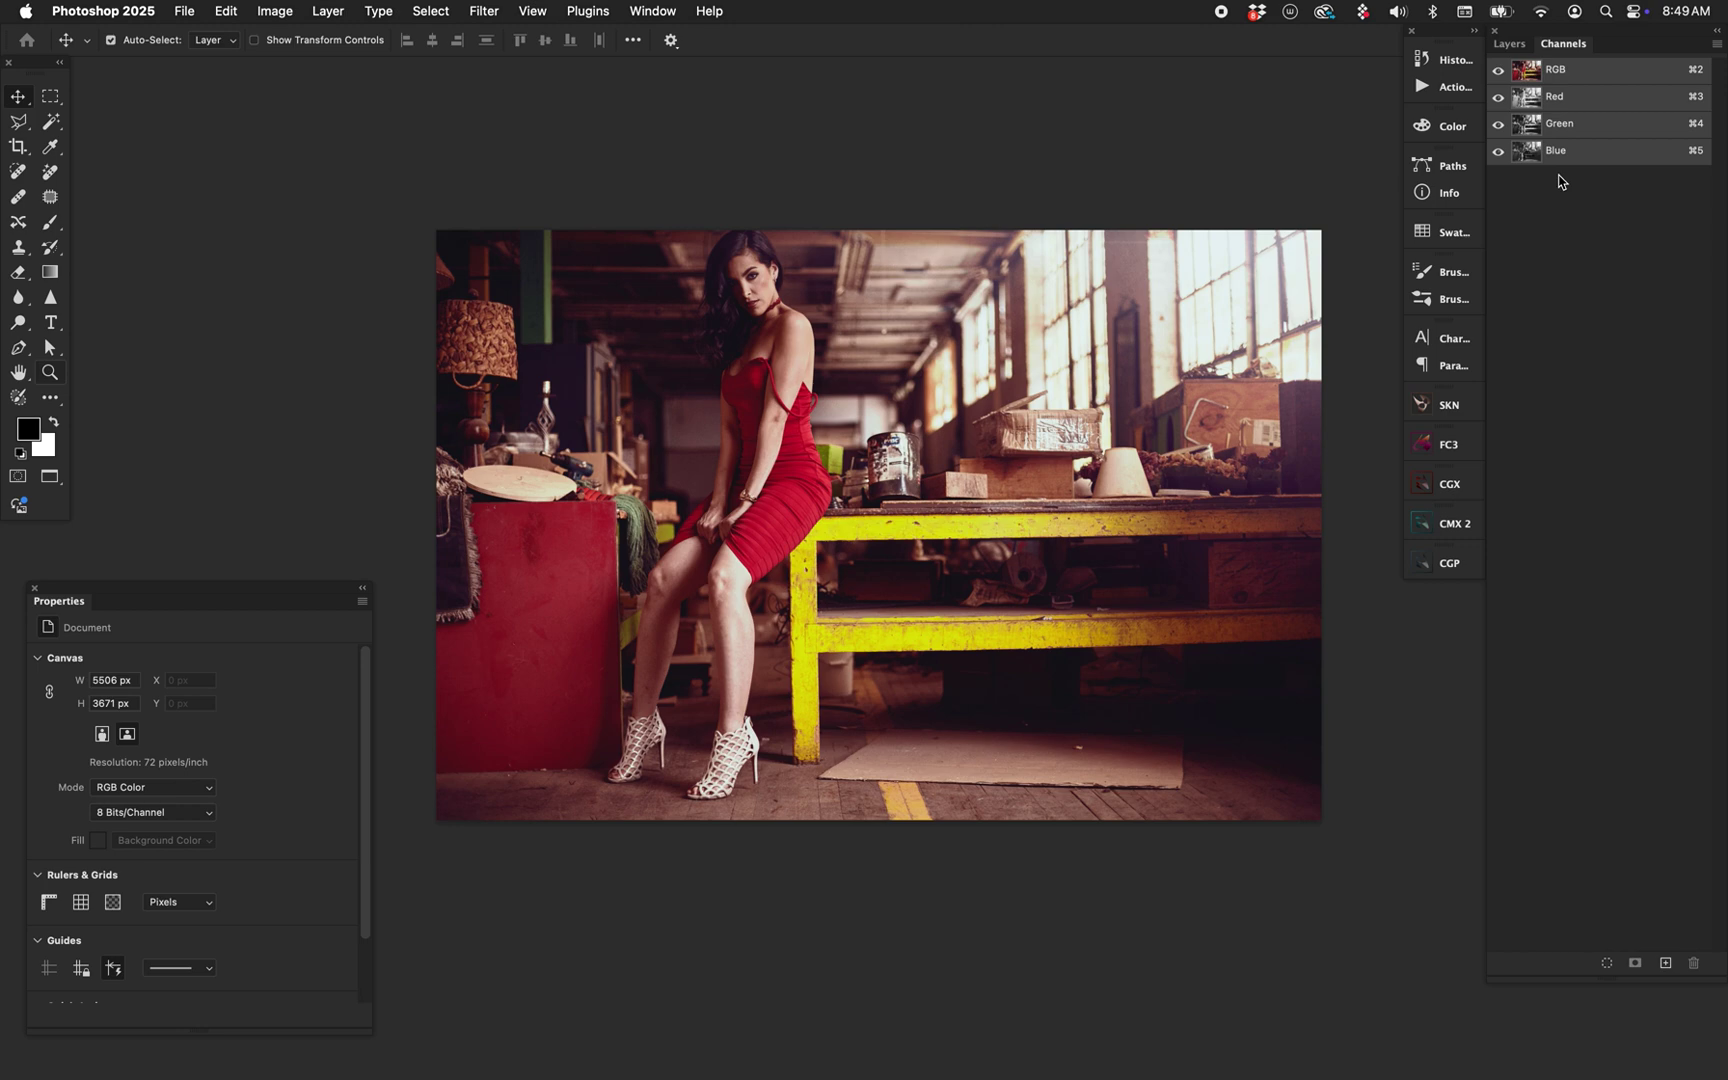
{"action": "left_click", "coordinate": [1522, 69], "text": "super"}
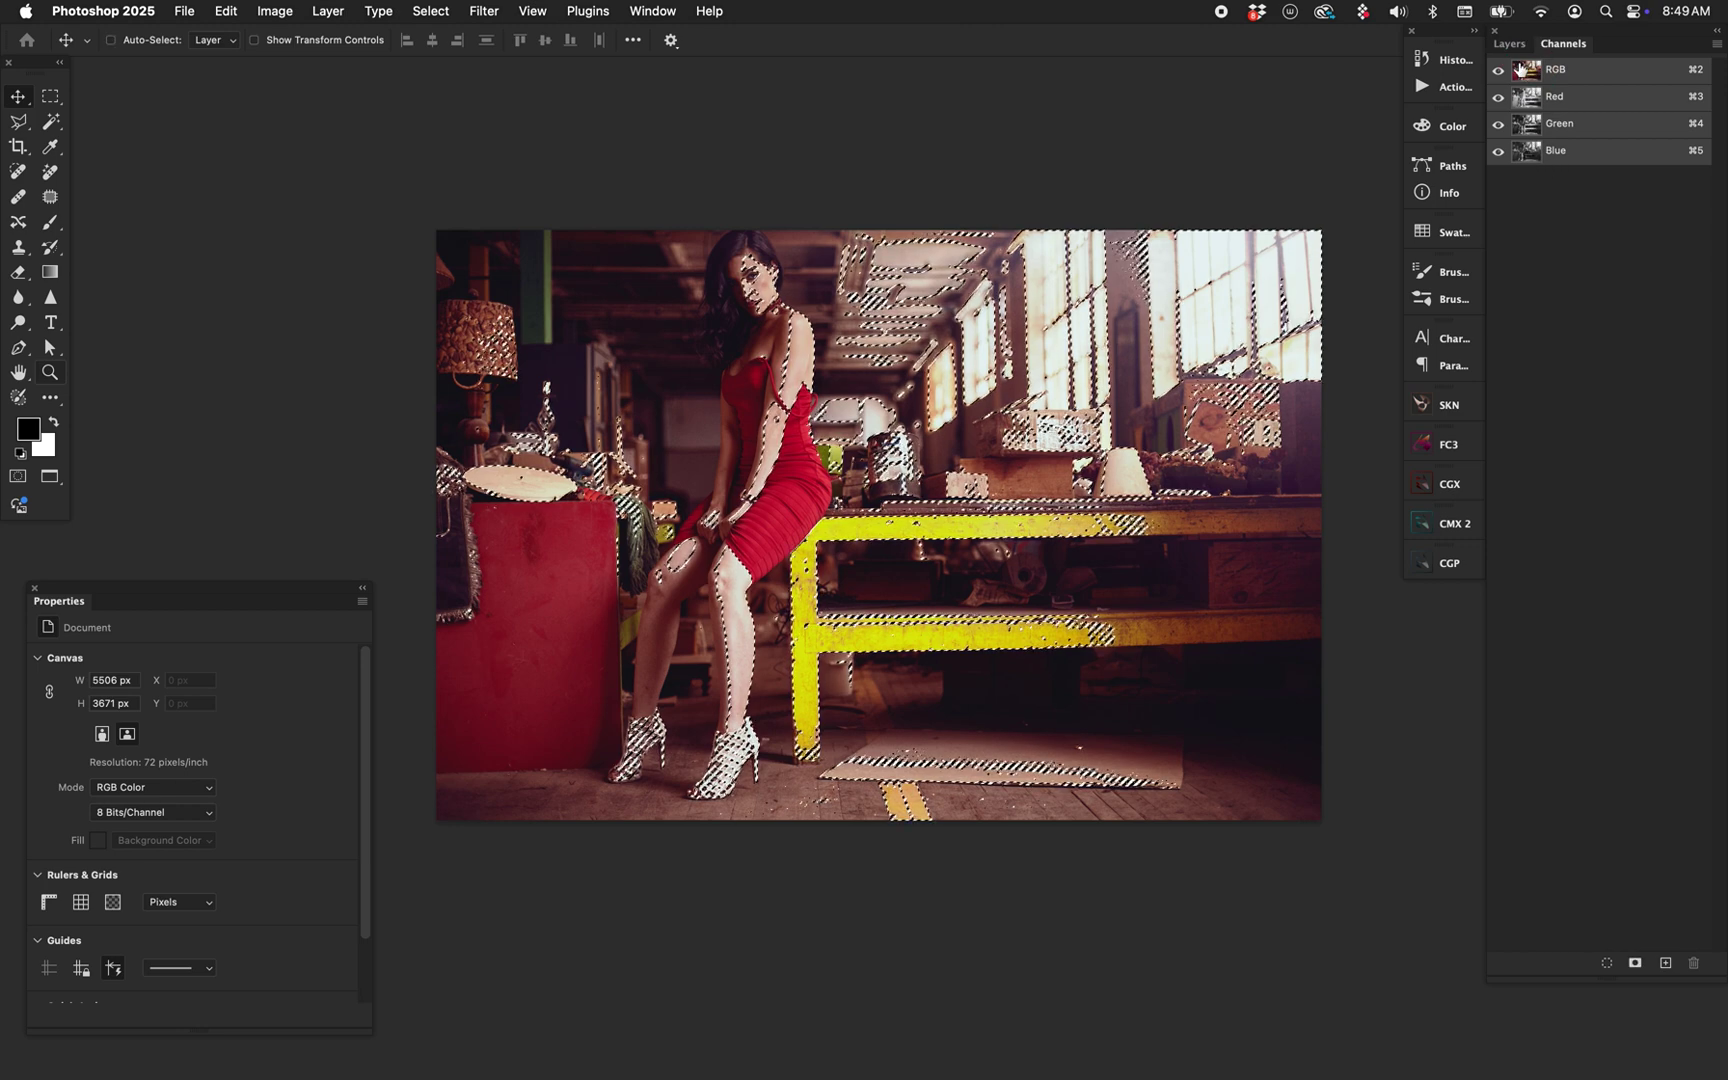
{"action": "left_click", "coordinate": [1509, 44]}
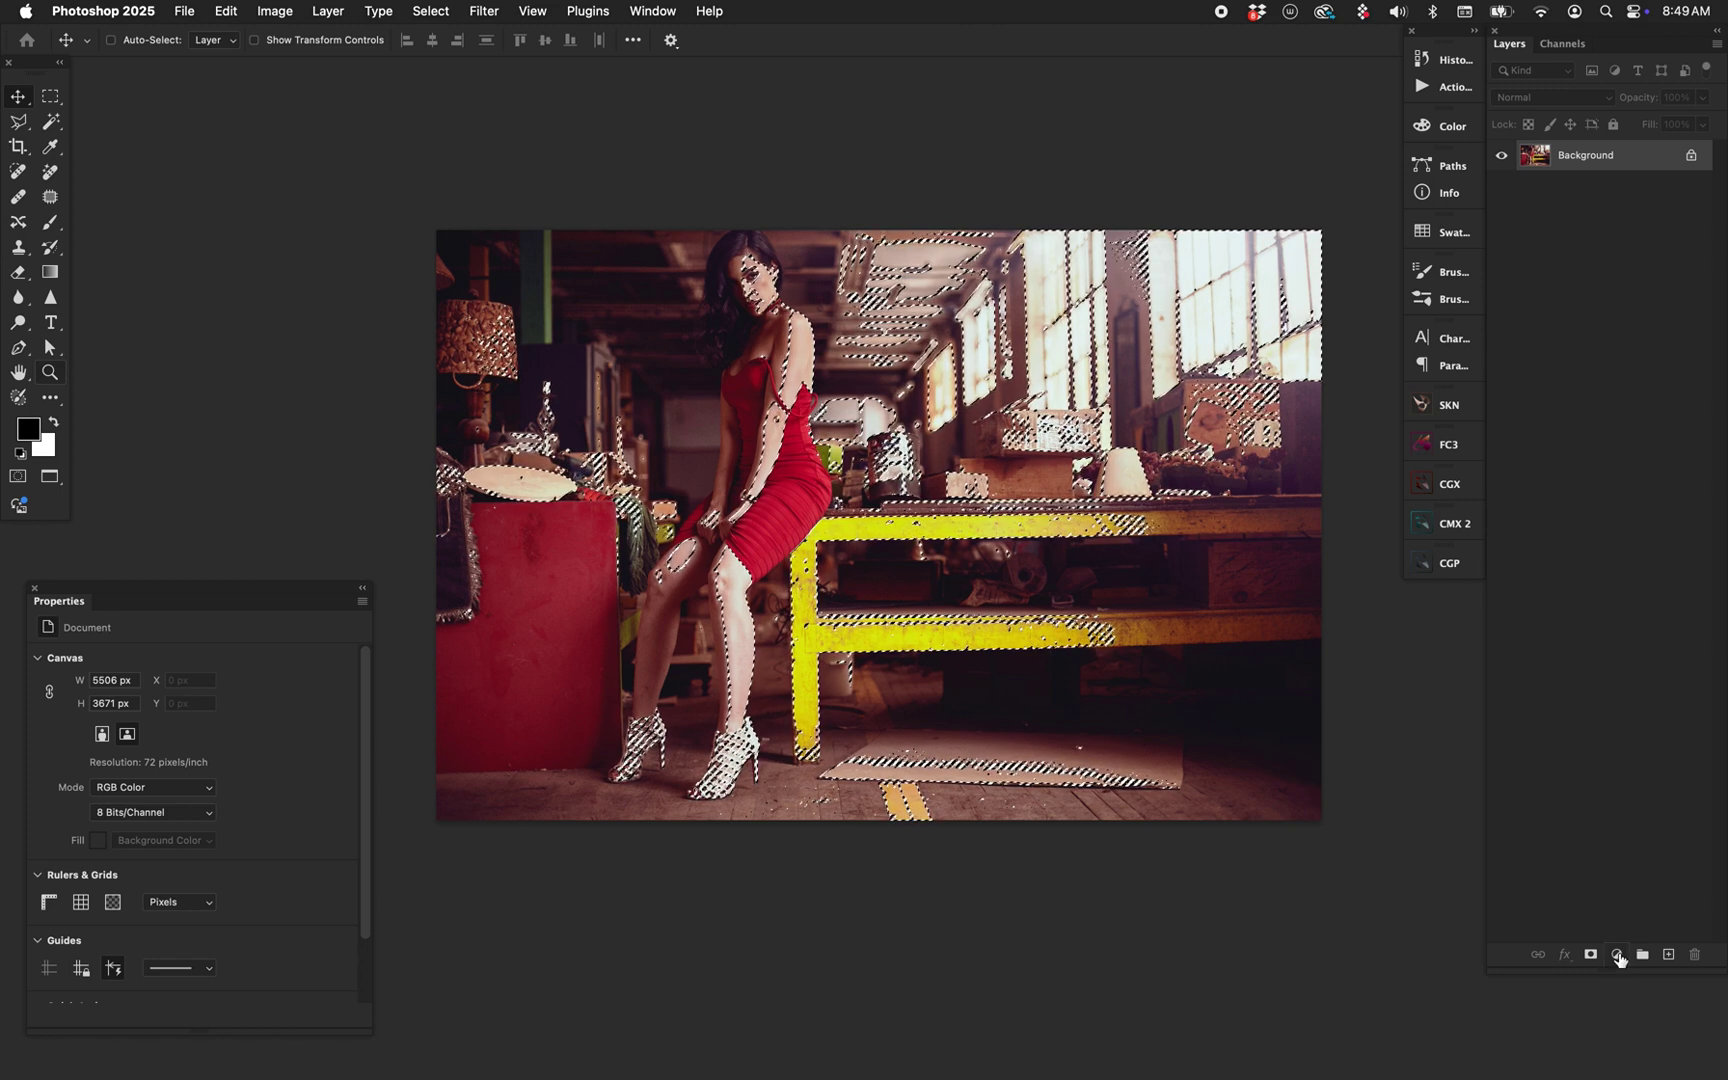
Add a white (#ffffff) Solid Color fill layer masked by the luminosity selection.
{"action": "left_click", "coordinate": [1617, 954]}
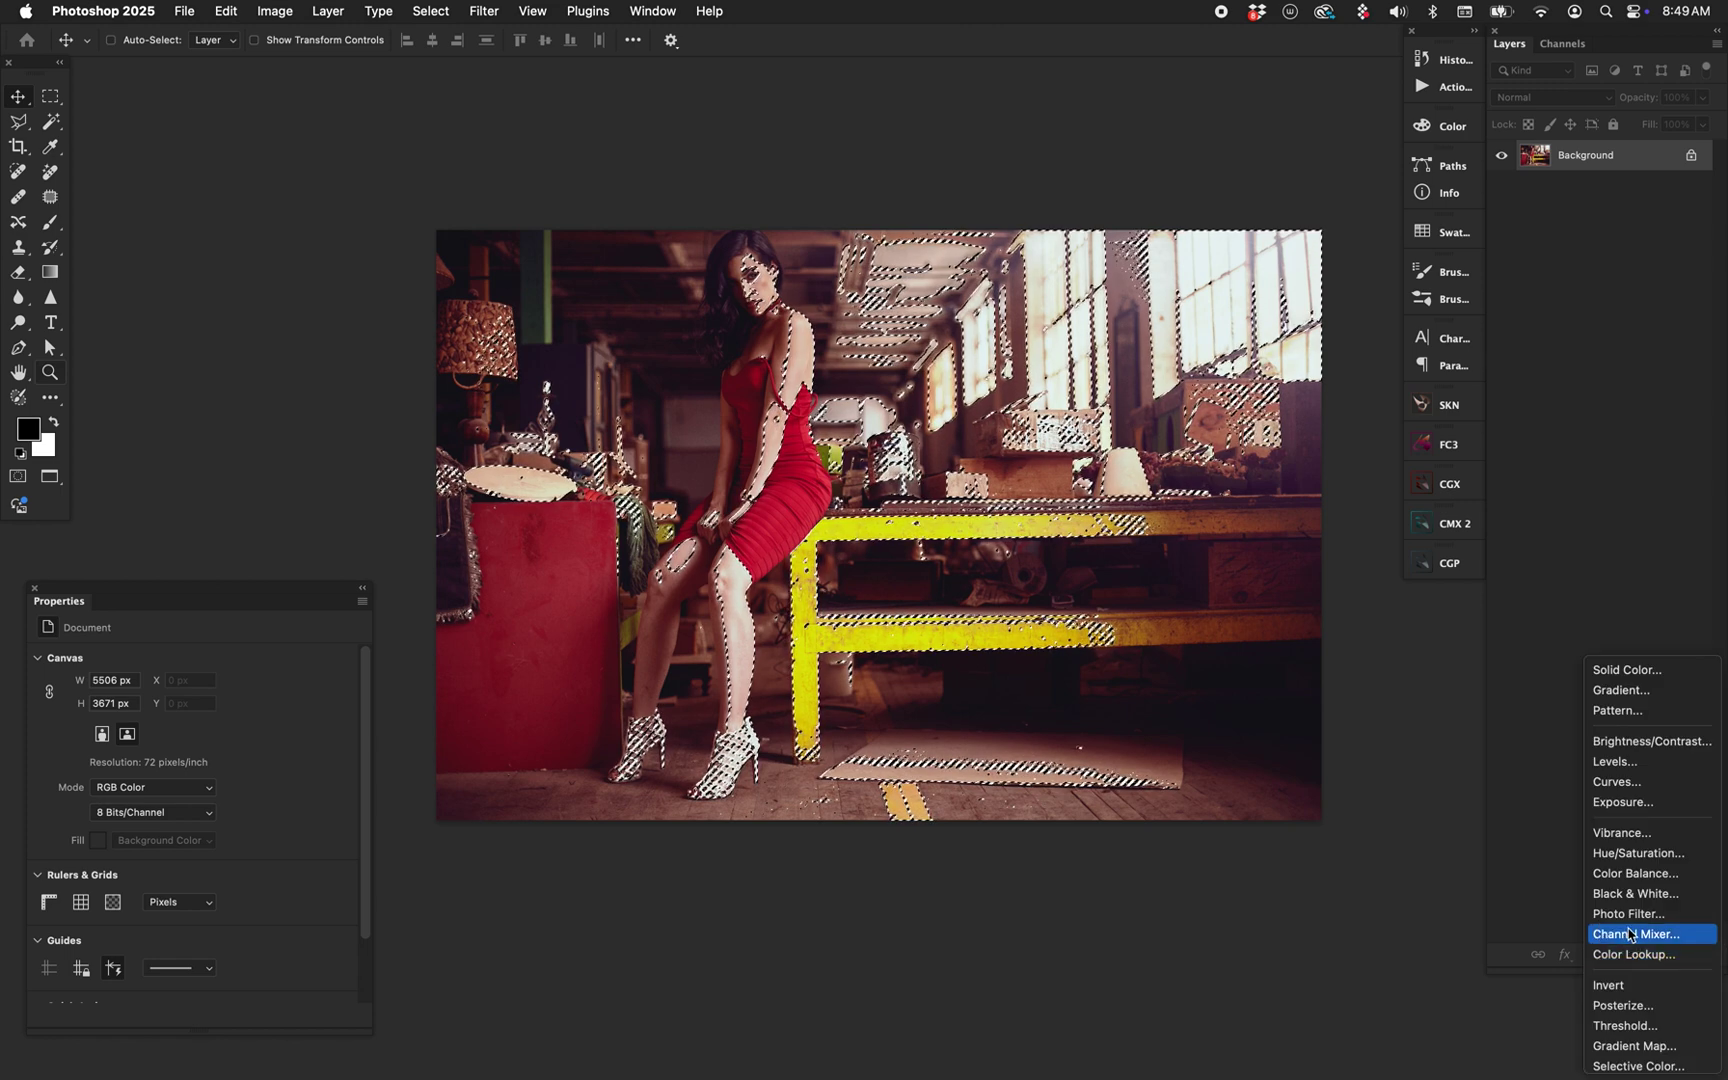
{"action": "left_click", "coordinate": [1640, 669]}
{"action": "left_click_drag", "start_coordinate": [1356, 653], "coordinate": [1473, 368]}
{"action": "left_click_drag", "start_coordinate": [1406, 505], "coordinate": [1532, 742]}
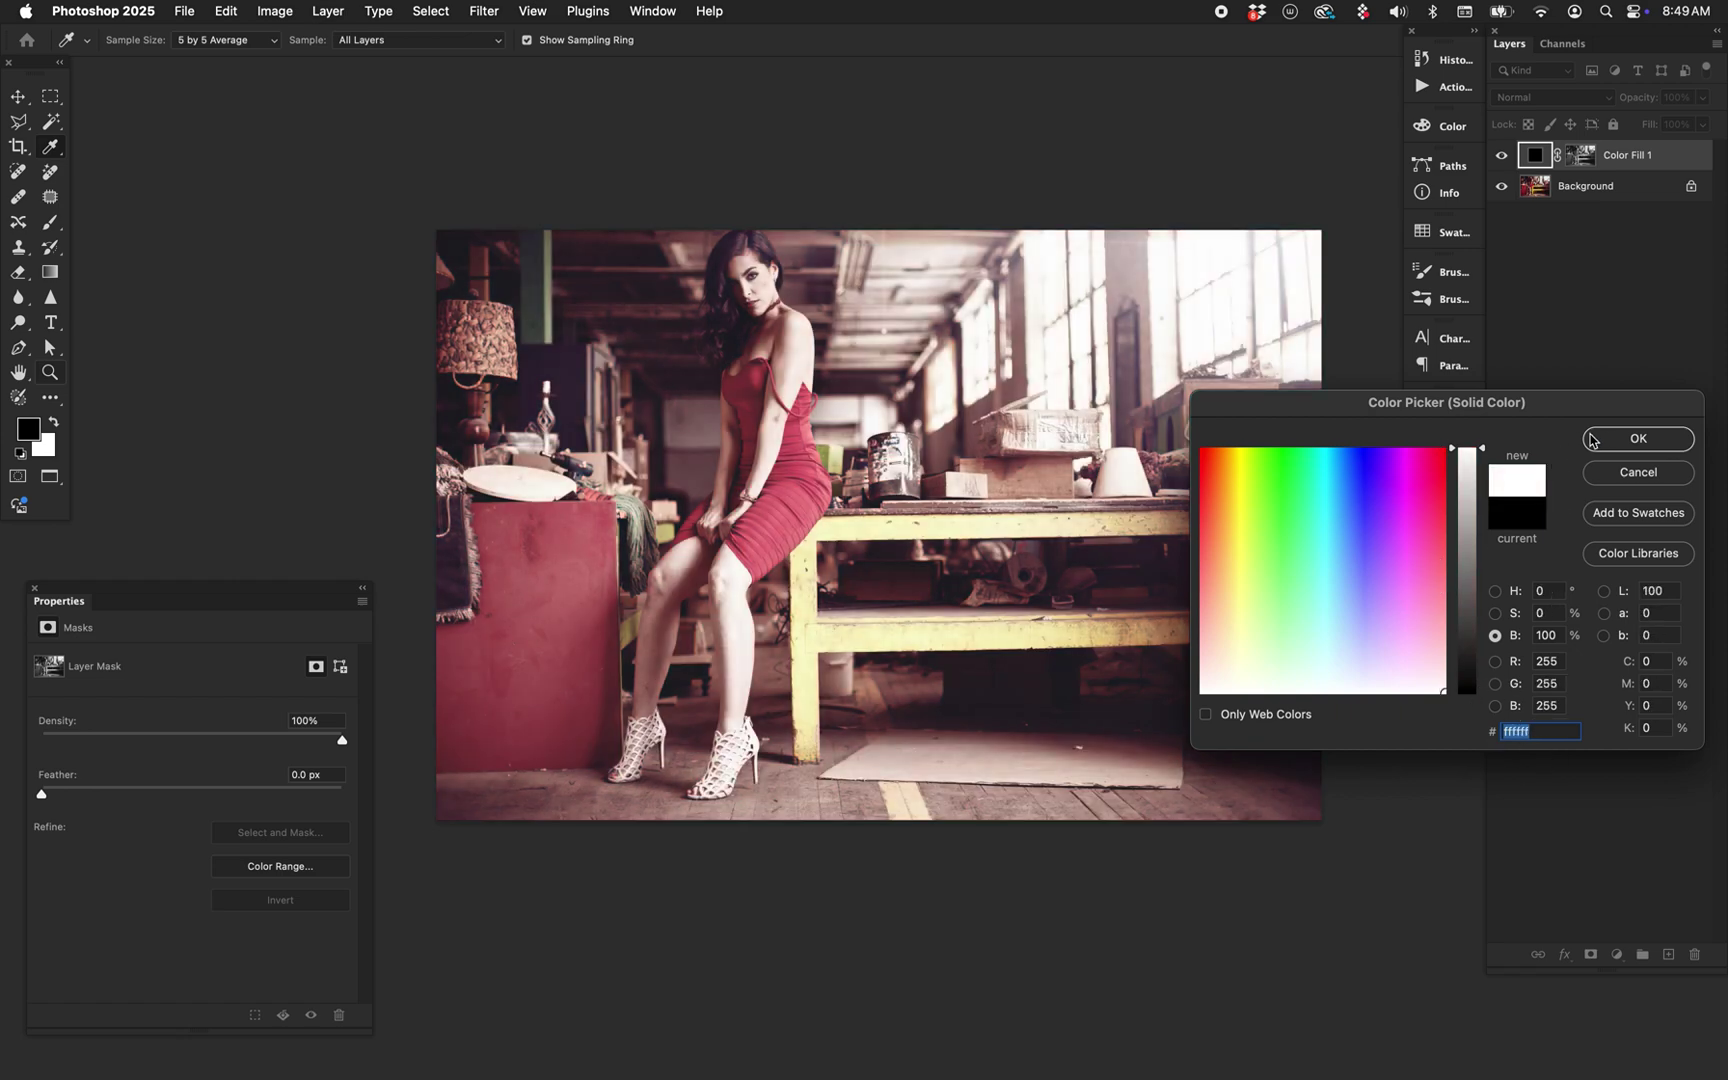
{"action": "left_click", "coordinate": [1624, 439]}
Add a black Solid Color fill layer directly above the Background layer.
{"action": "left_click", "coordinate": [1575, 188]}
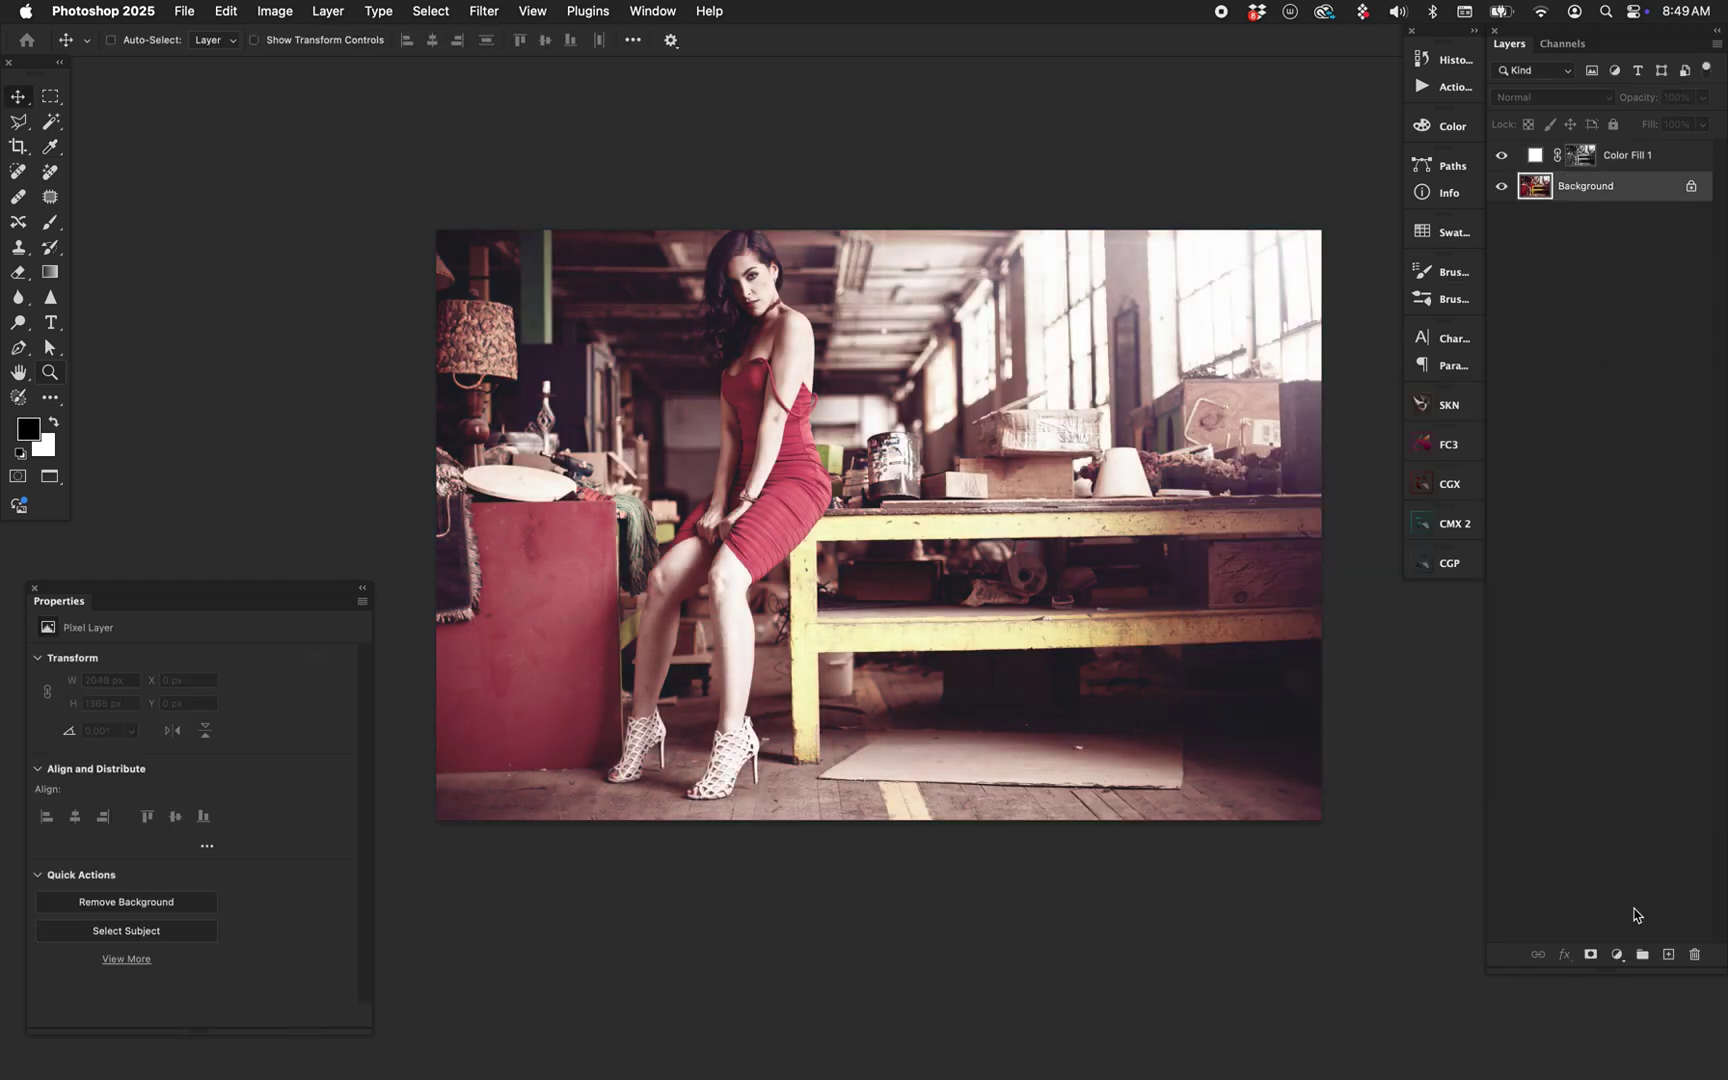
{"action": "left_click", "coordinate": [1619, 953]}
{"action": "left_click", "coordinate": [1643, 675]}
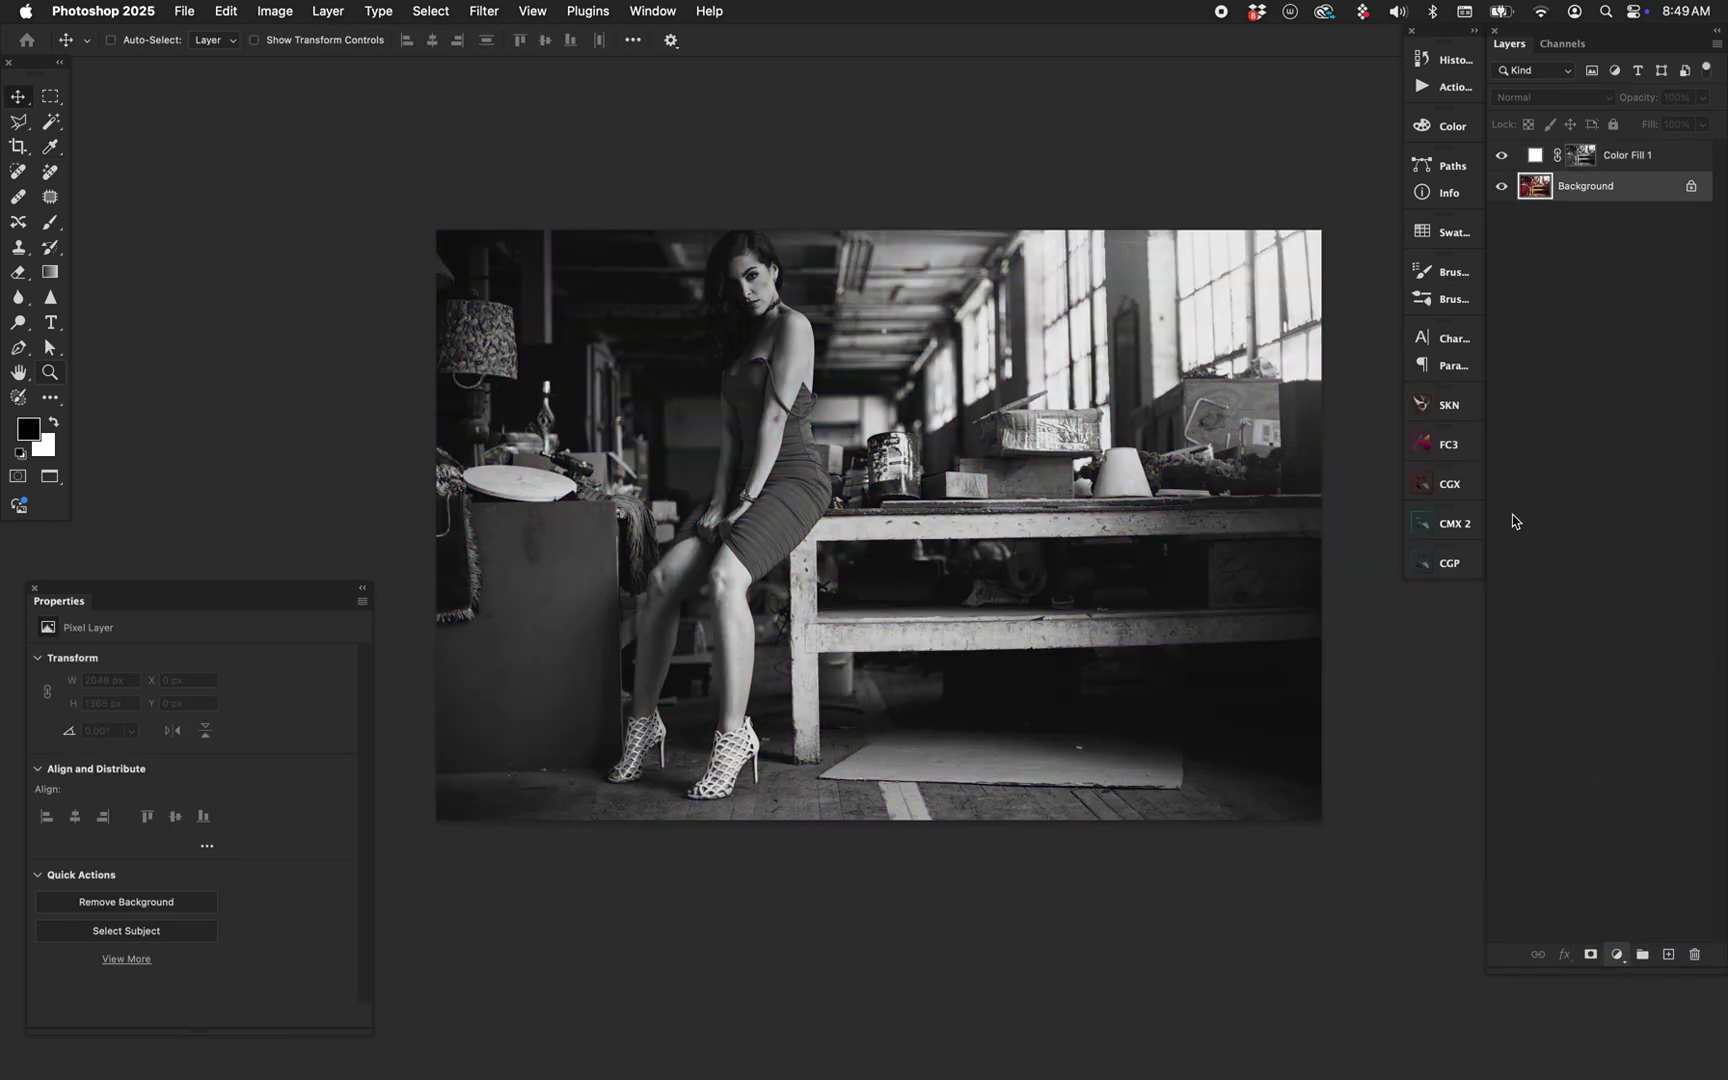
{"action": "left_click", "coordinate": [1605, 438]}
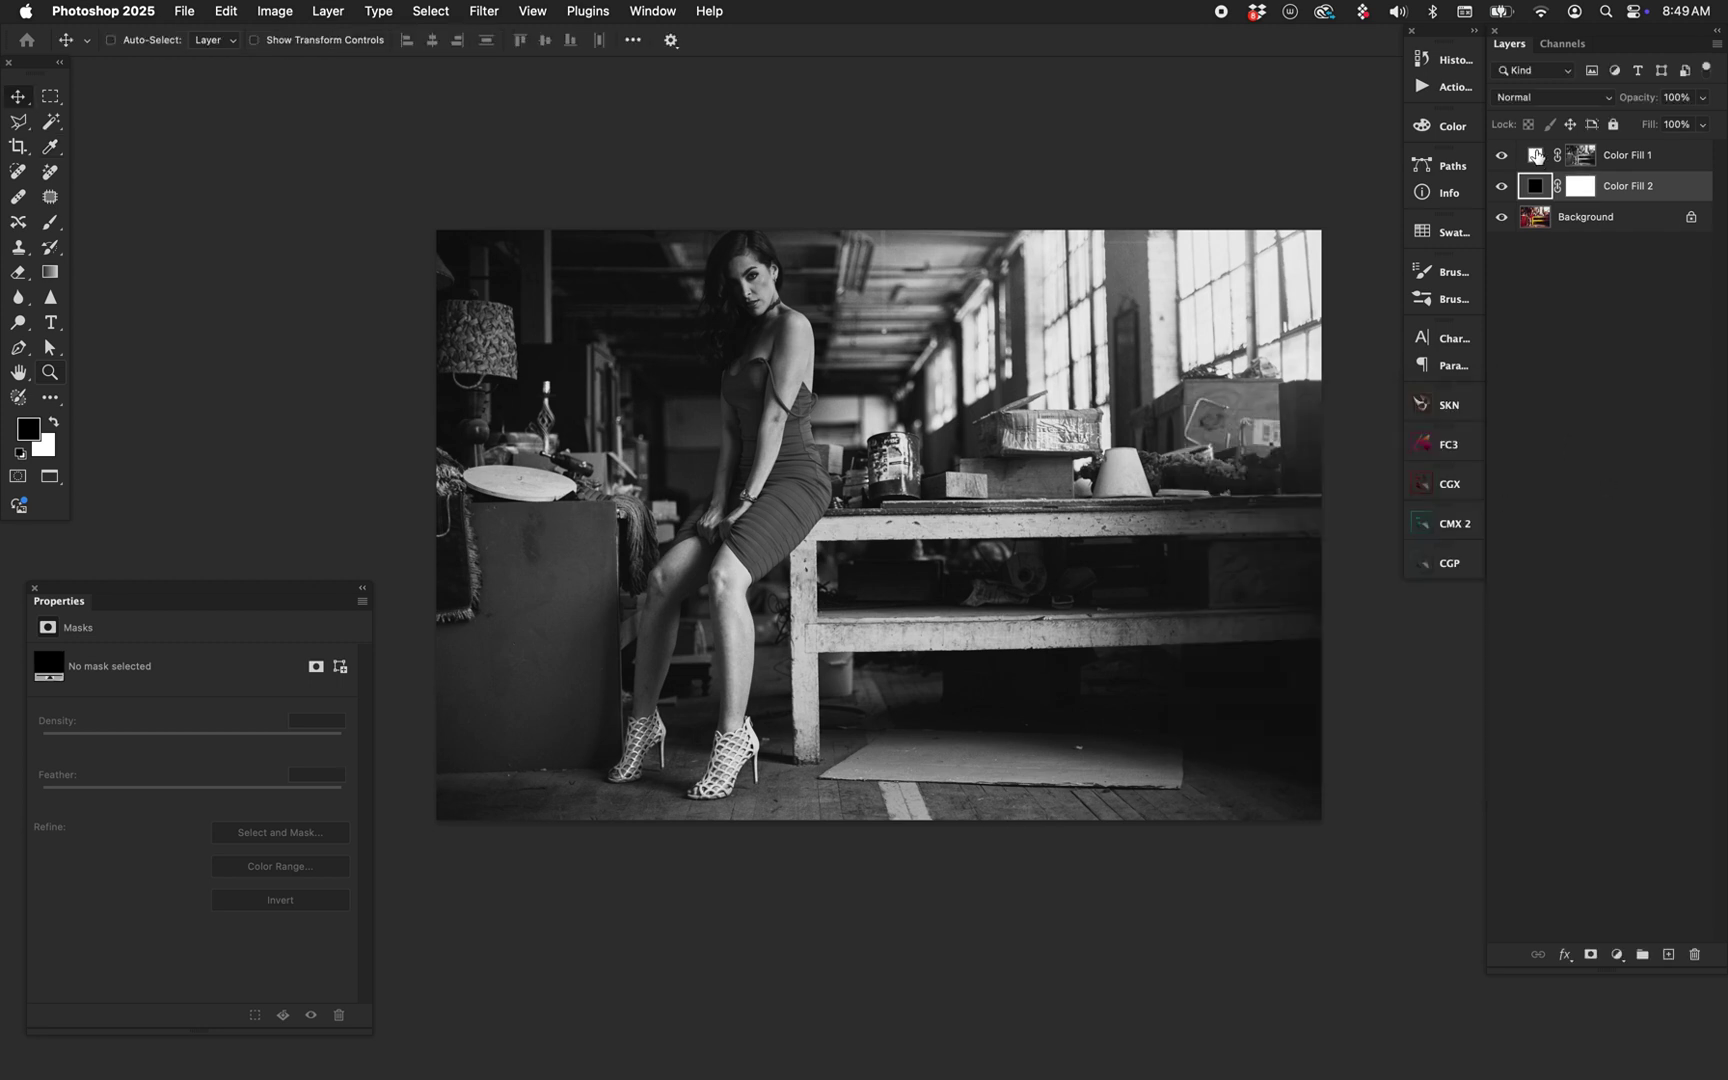
Inspect the white fill layer's mask on its own and compare the image with that layer hidden and shown.
{"action": "left_click", "coordinate": [1582, 158]}
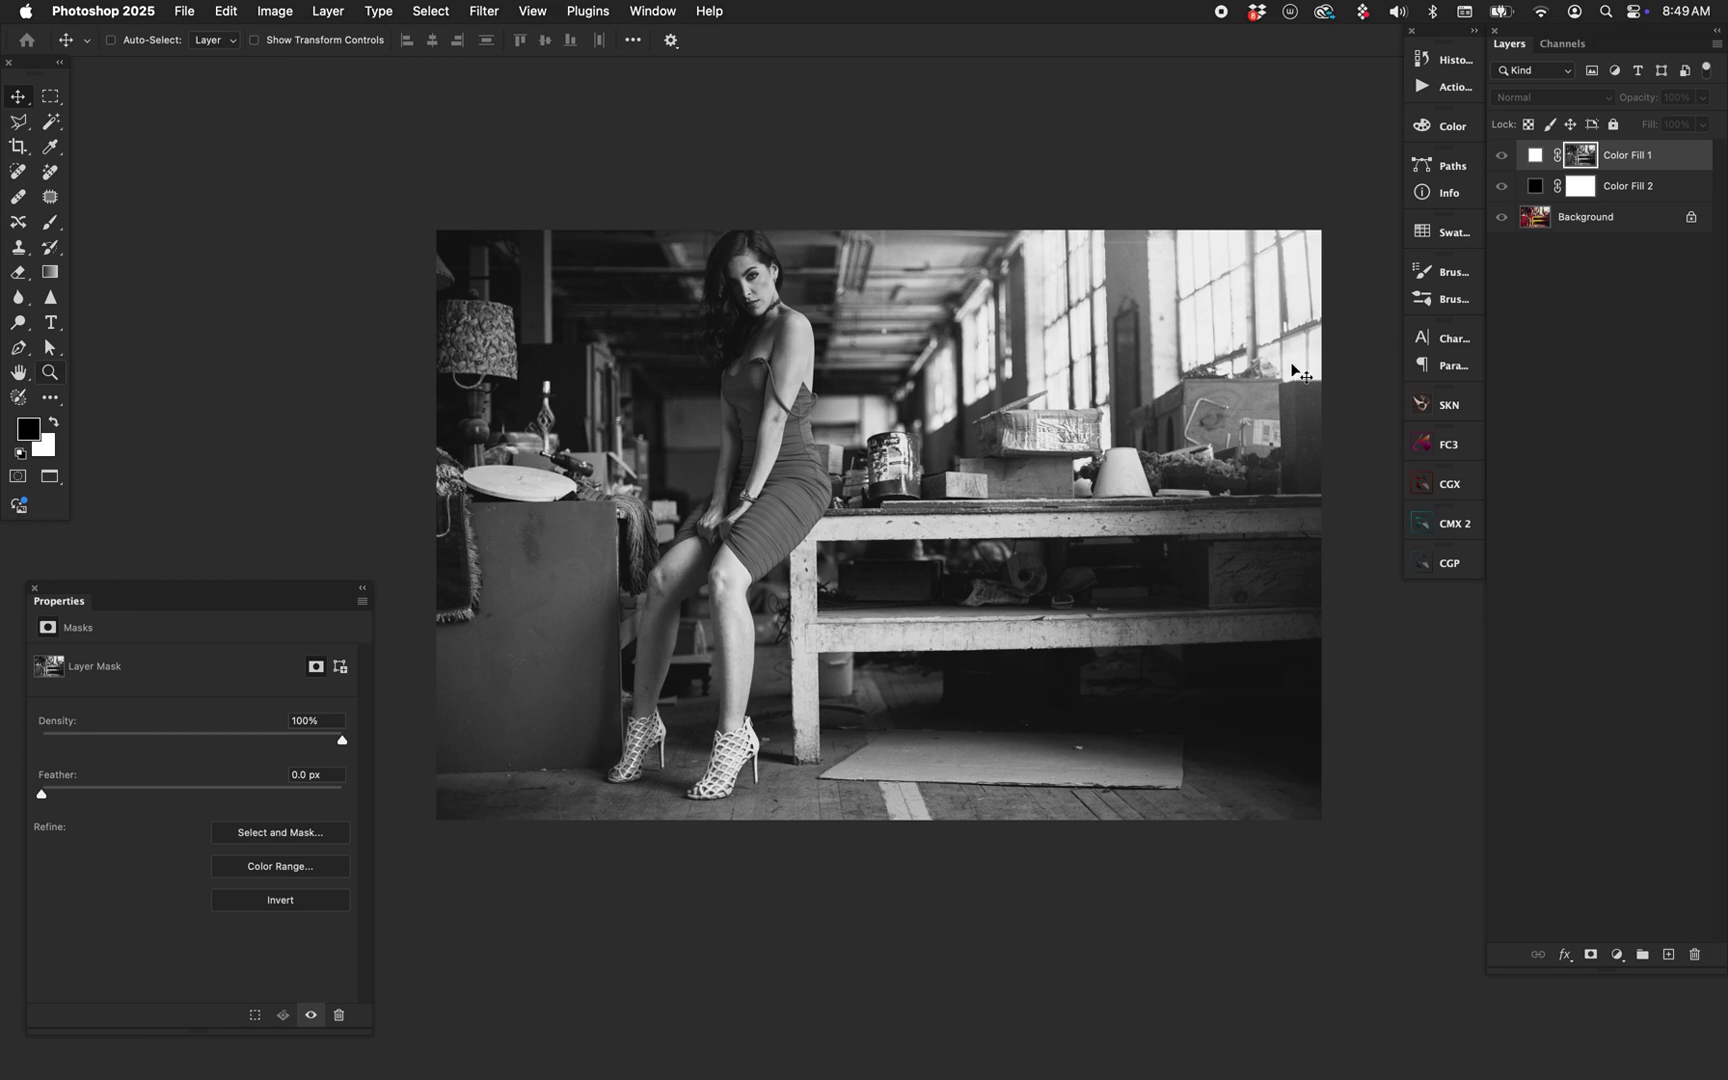
{"action": "left_click", "coordinate": [1588, 158]}
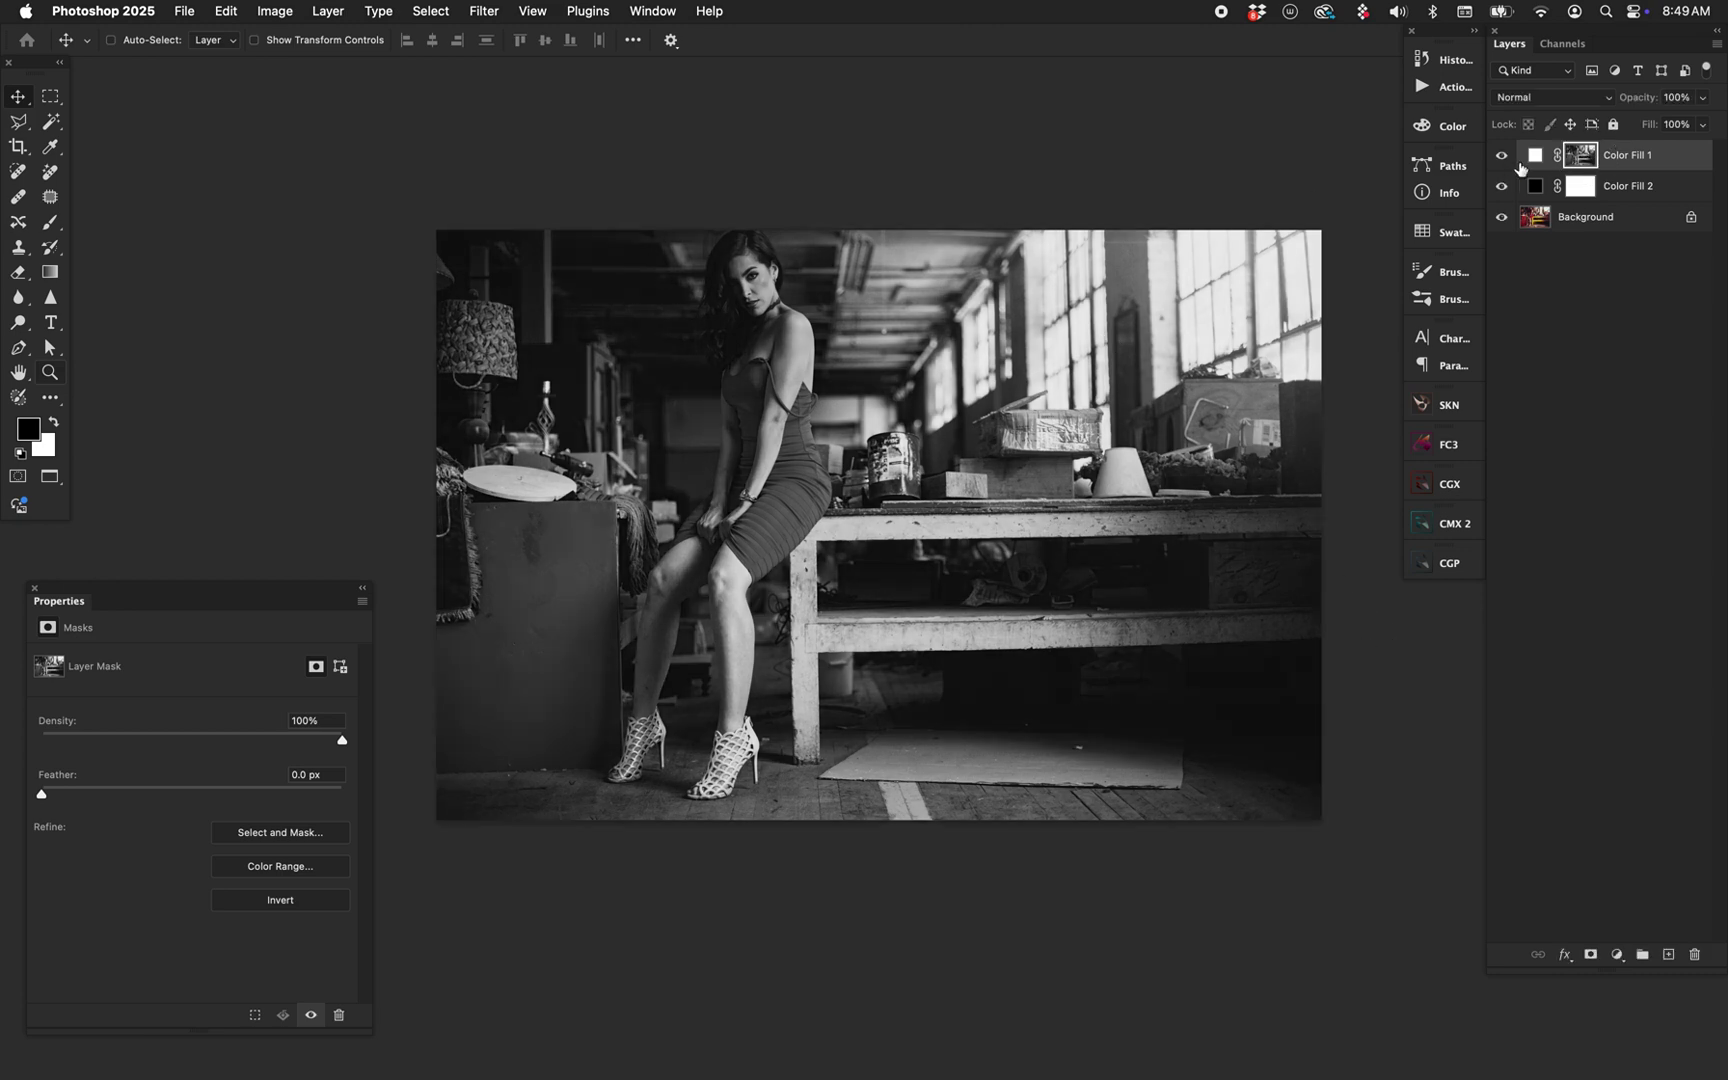
{"action": "left_click", "coordinate": [1536, 156]}
{"action": "left_click", "coordinate": [1503, 157]}
{"action": "left_click", "coordinate": [1503, 157]}
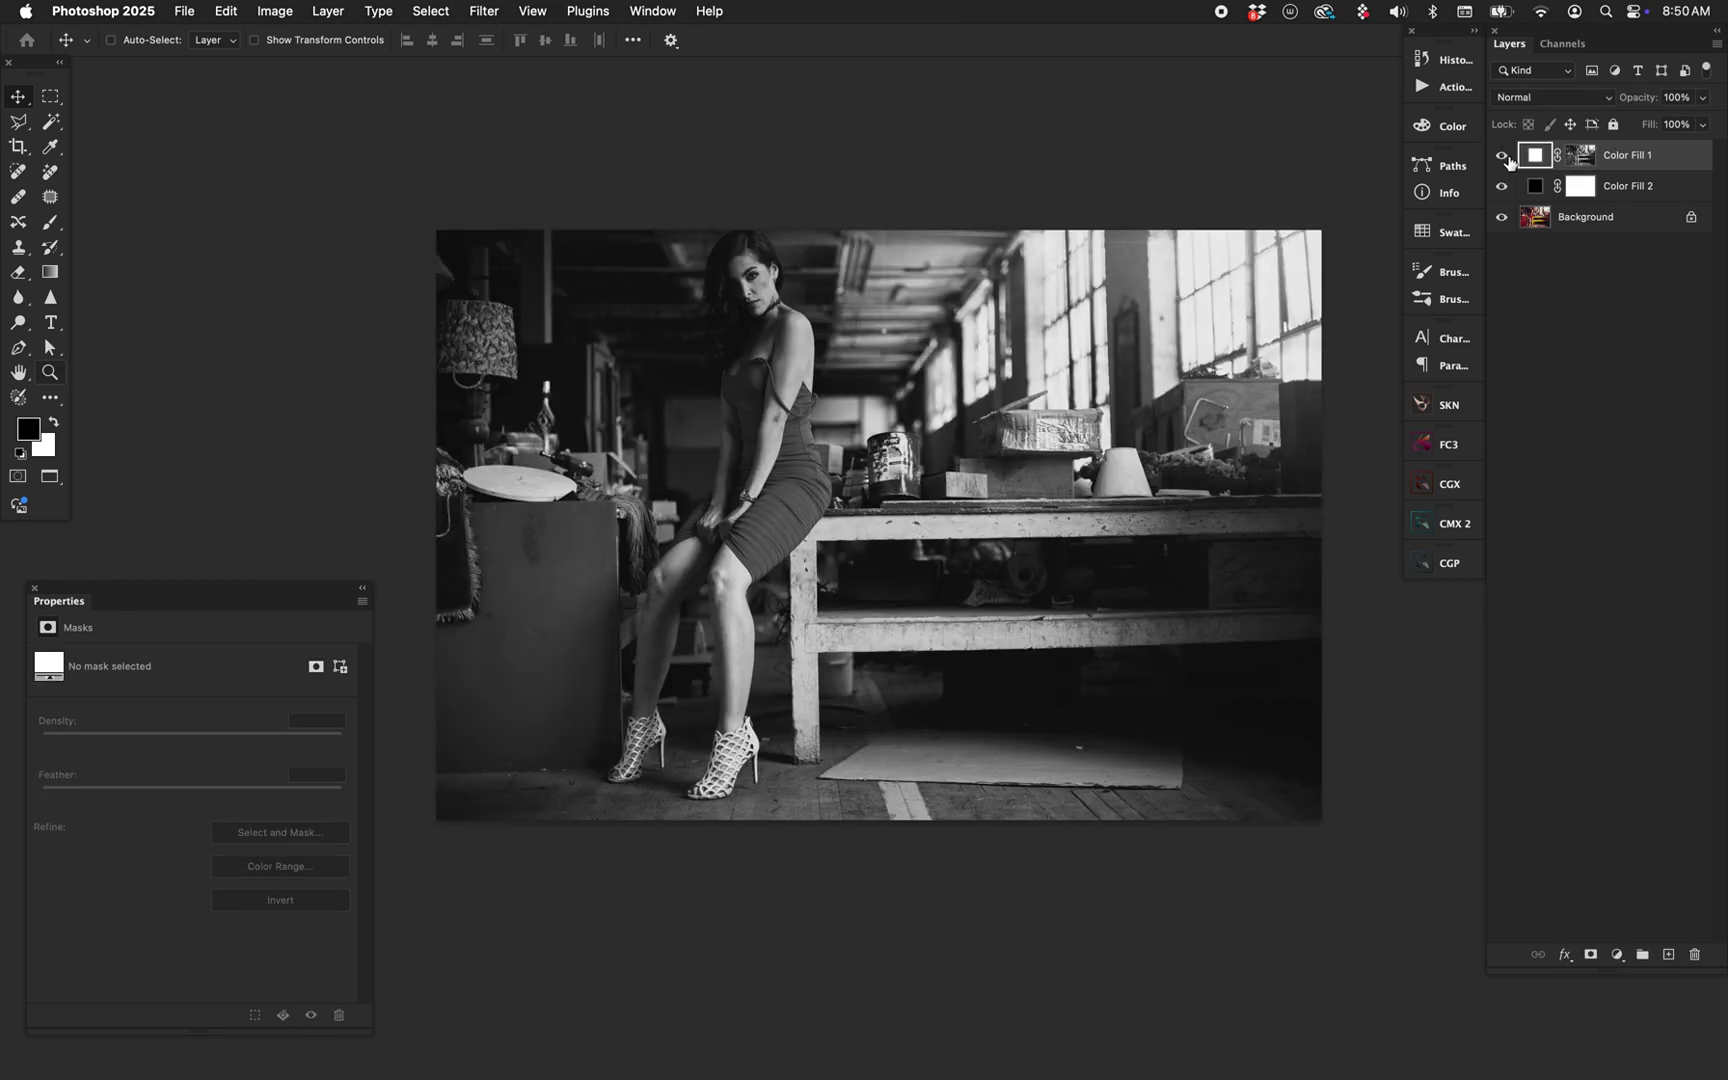
{"action": "left_click", "coordinate": [1503, 157]}
{"action": "left_click", "coordinate": [1503, 157]}
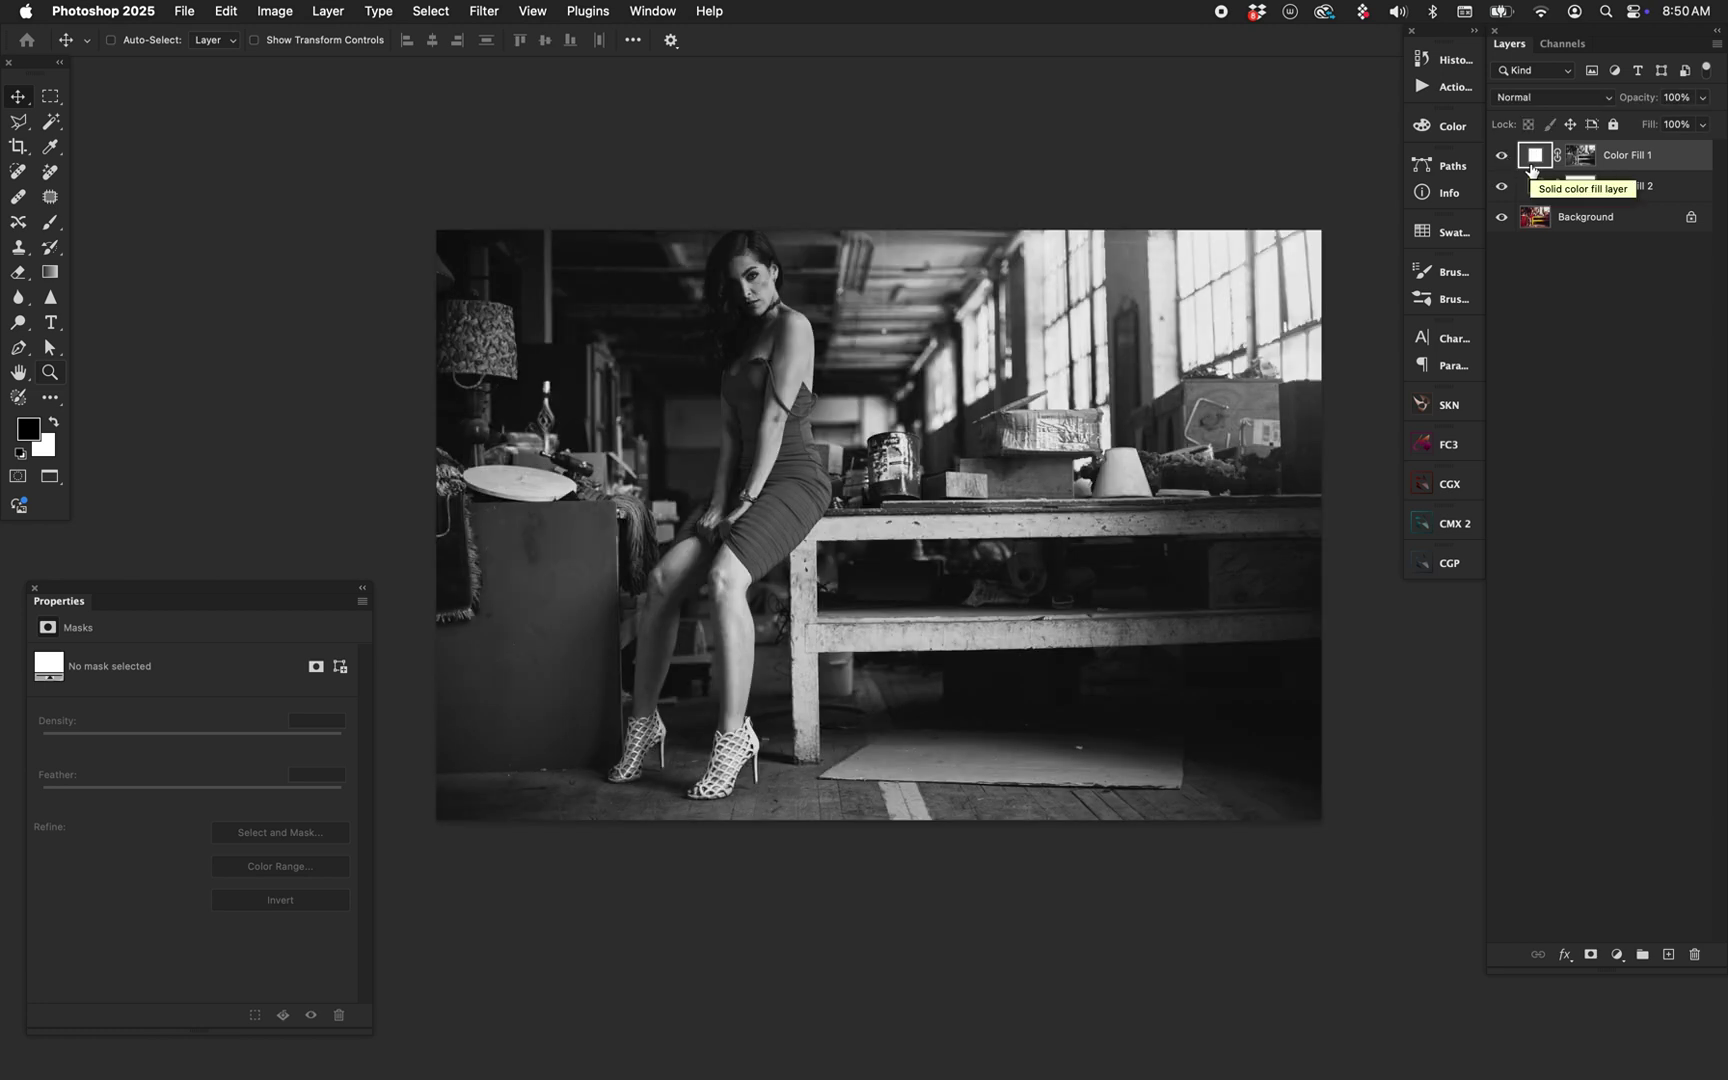
Invert the white fill layer's mask, and delete both Solid Color fill layers.
{"action": "left_click", "coordinate": [1585, 163]}
{"action": "key", "text": "super+i"}
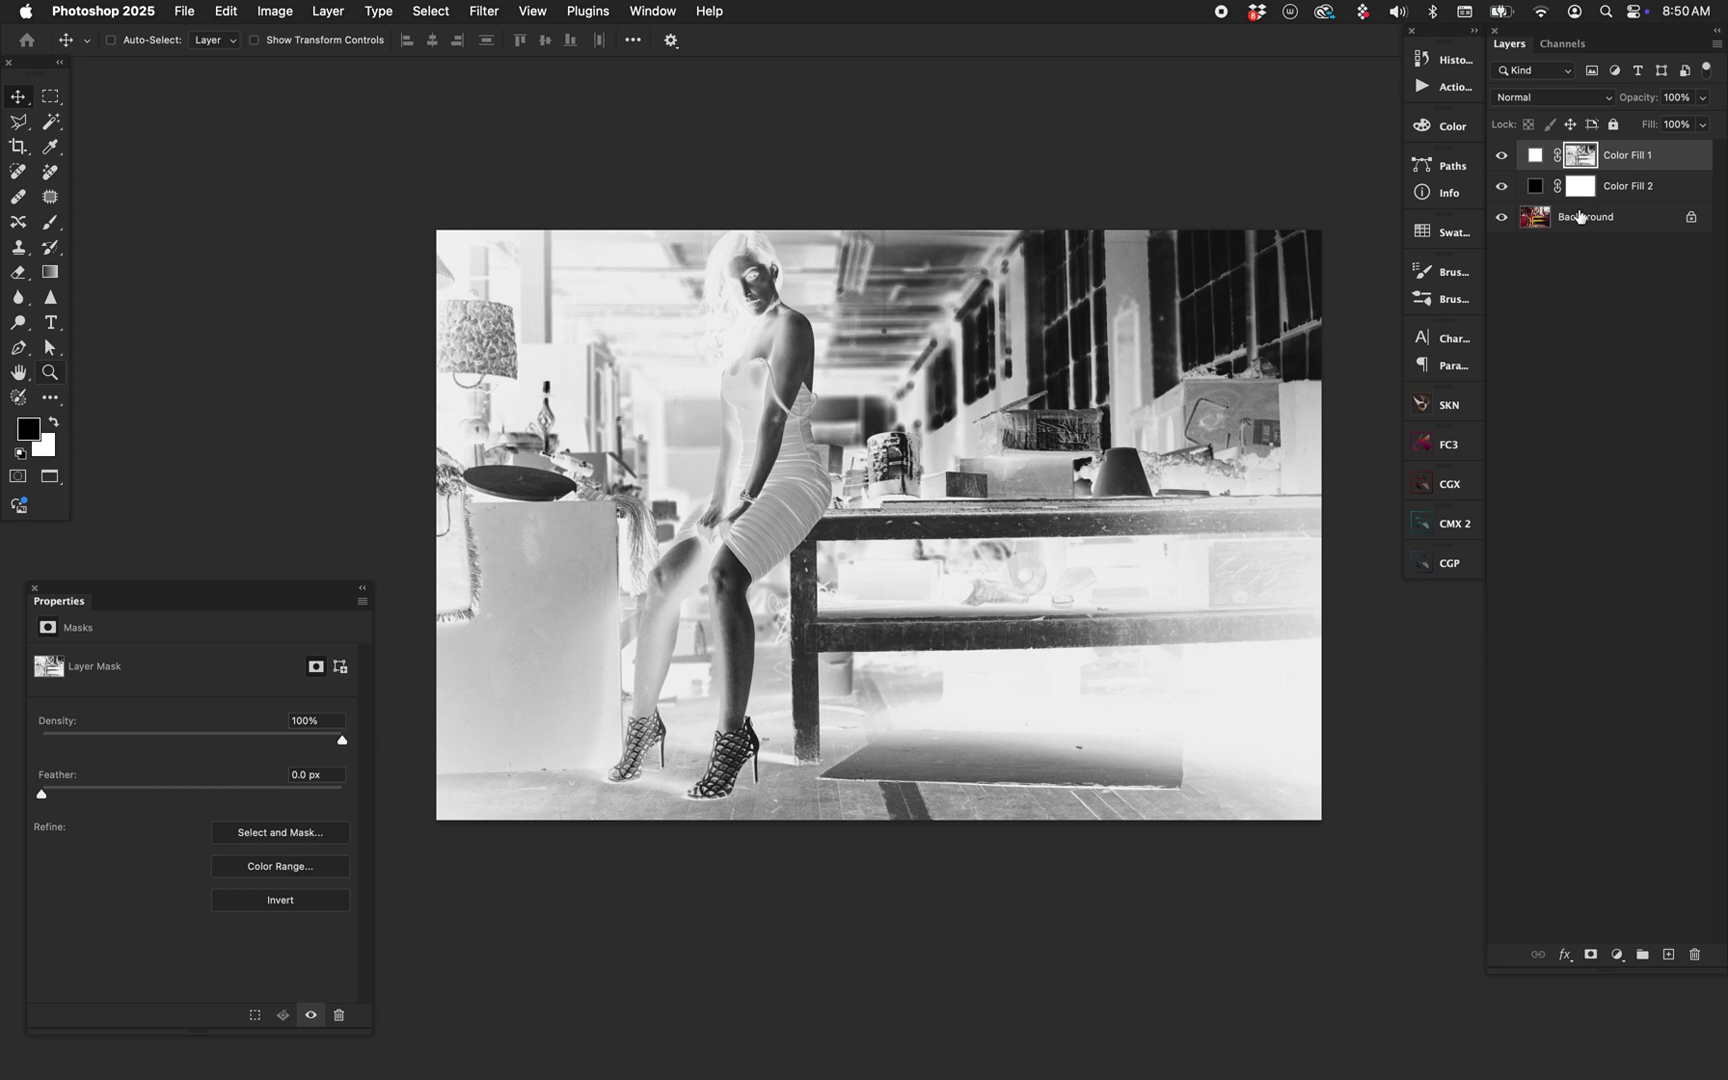
{"action": "left_click", "coordinate": [1620, 196], "text": "shift"}
{"action": "key", "text": "Delete"}
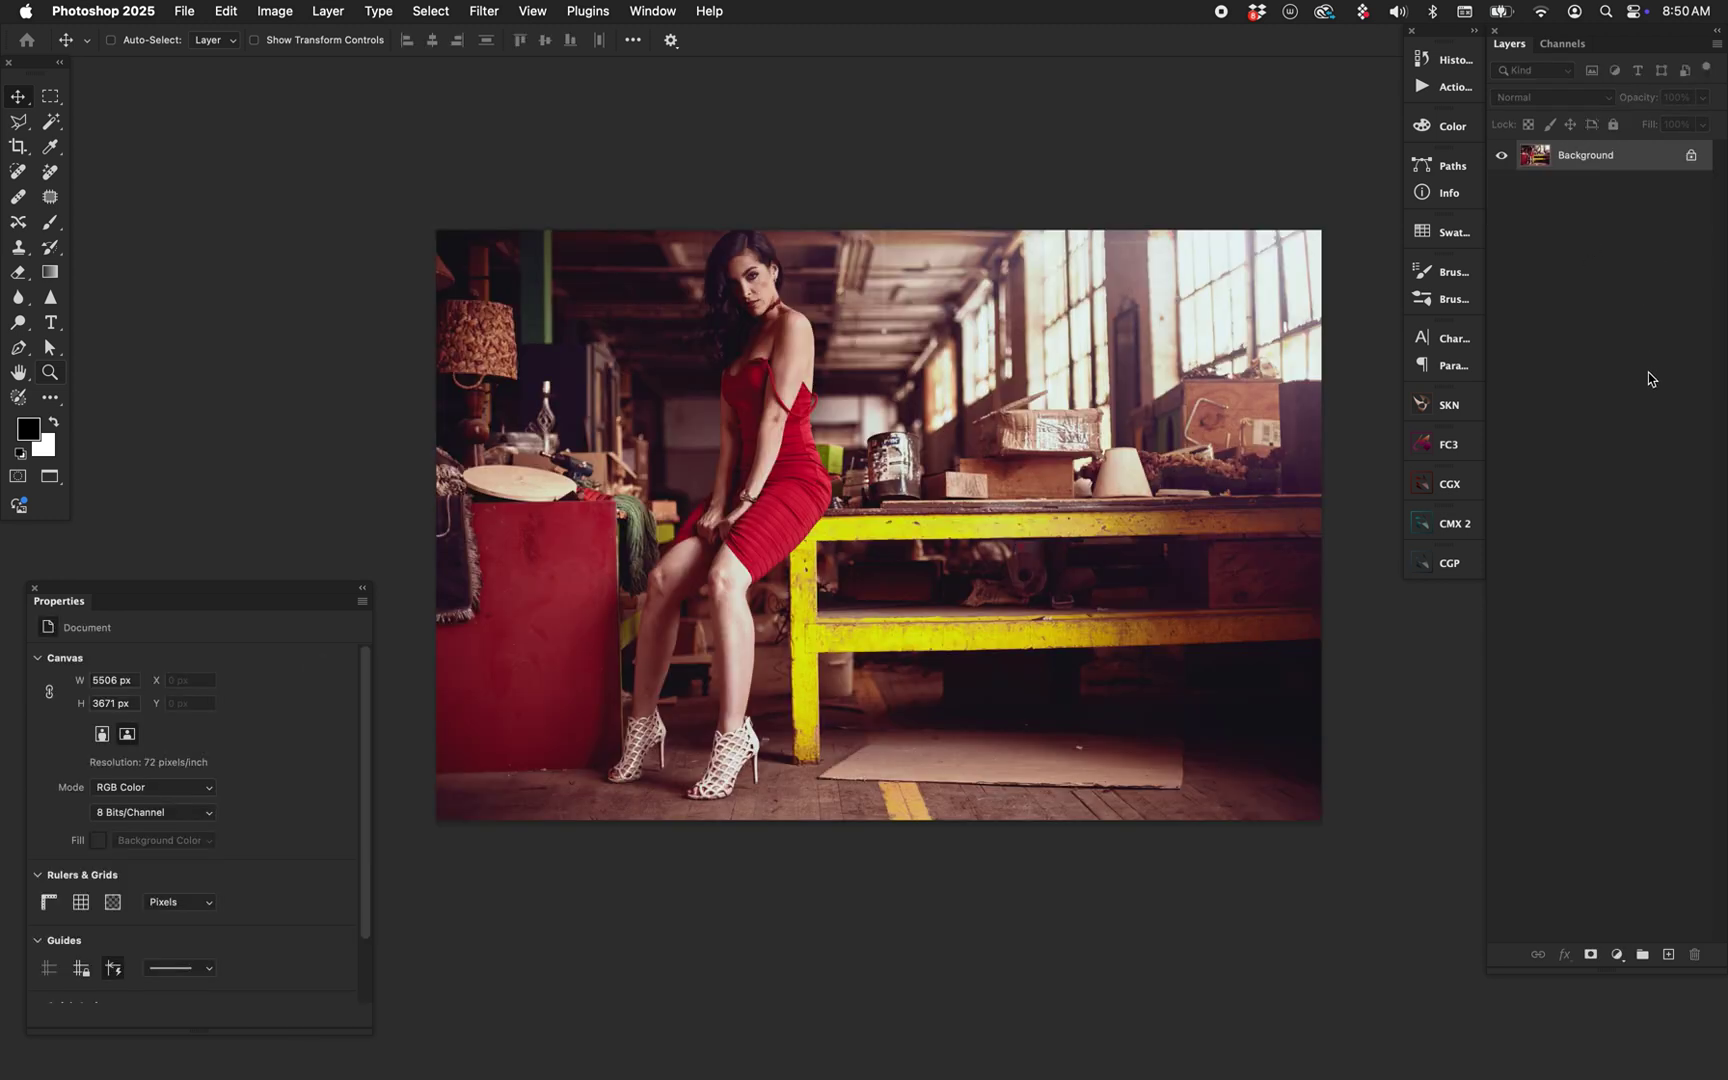
Load the RGB composite's luminosity as a selection on the Background layer.
{"action": "left_click", "coordinate": [1565, 45]}
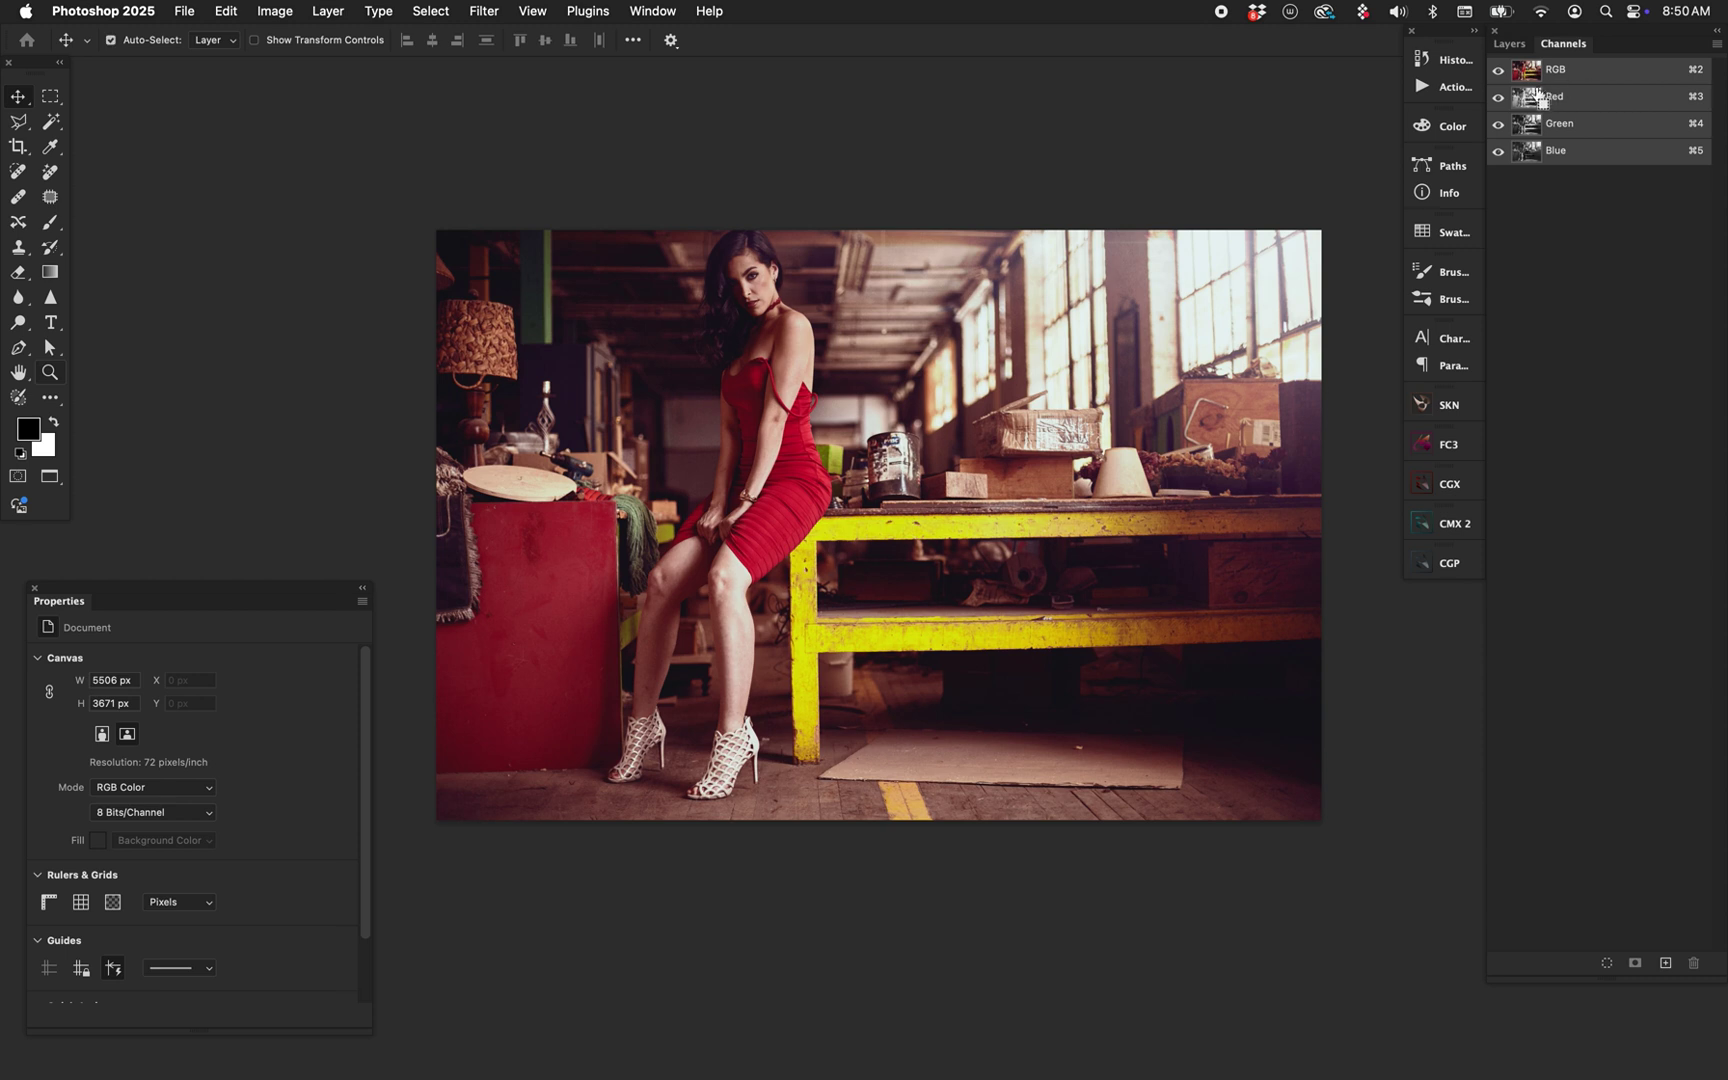
{"action": "left_click", "coordinate": [1527, 71], "text": "super"}
{"action": "left_click", "coordinate": [1509, 44]}
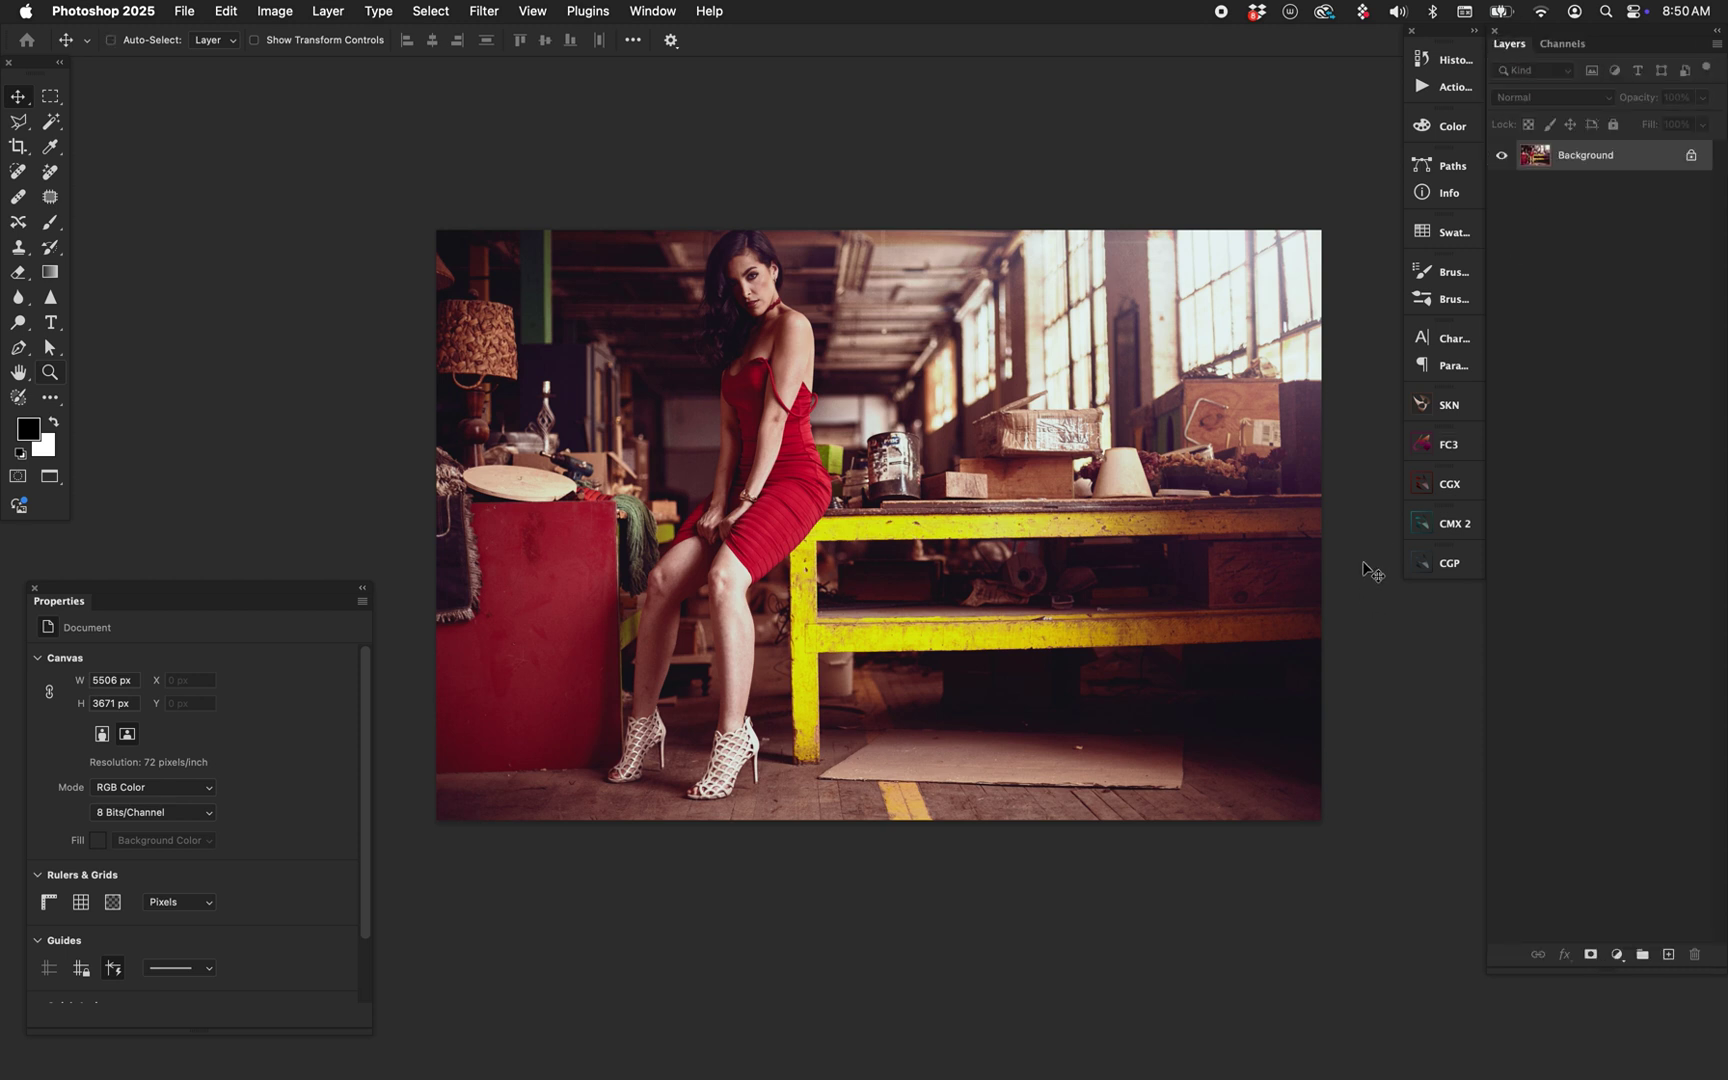
{"action": "key", "text": "super"}
{"action": "key", "text": "super+alt+2"}
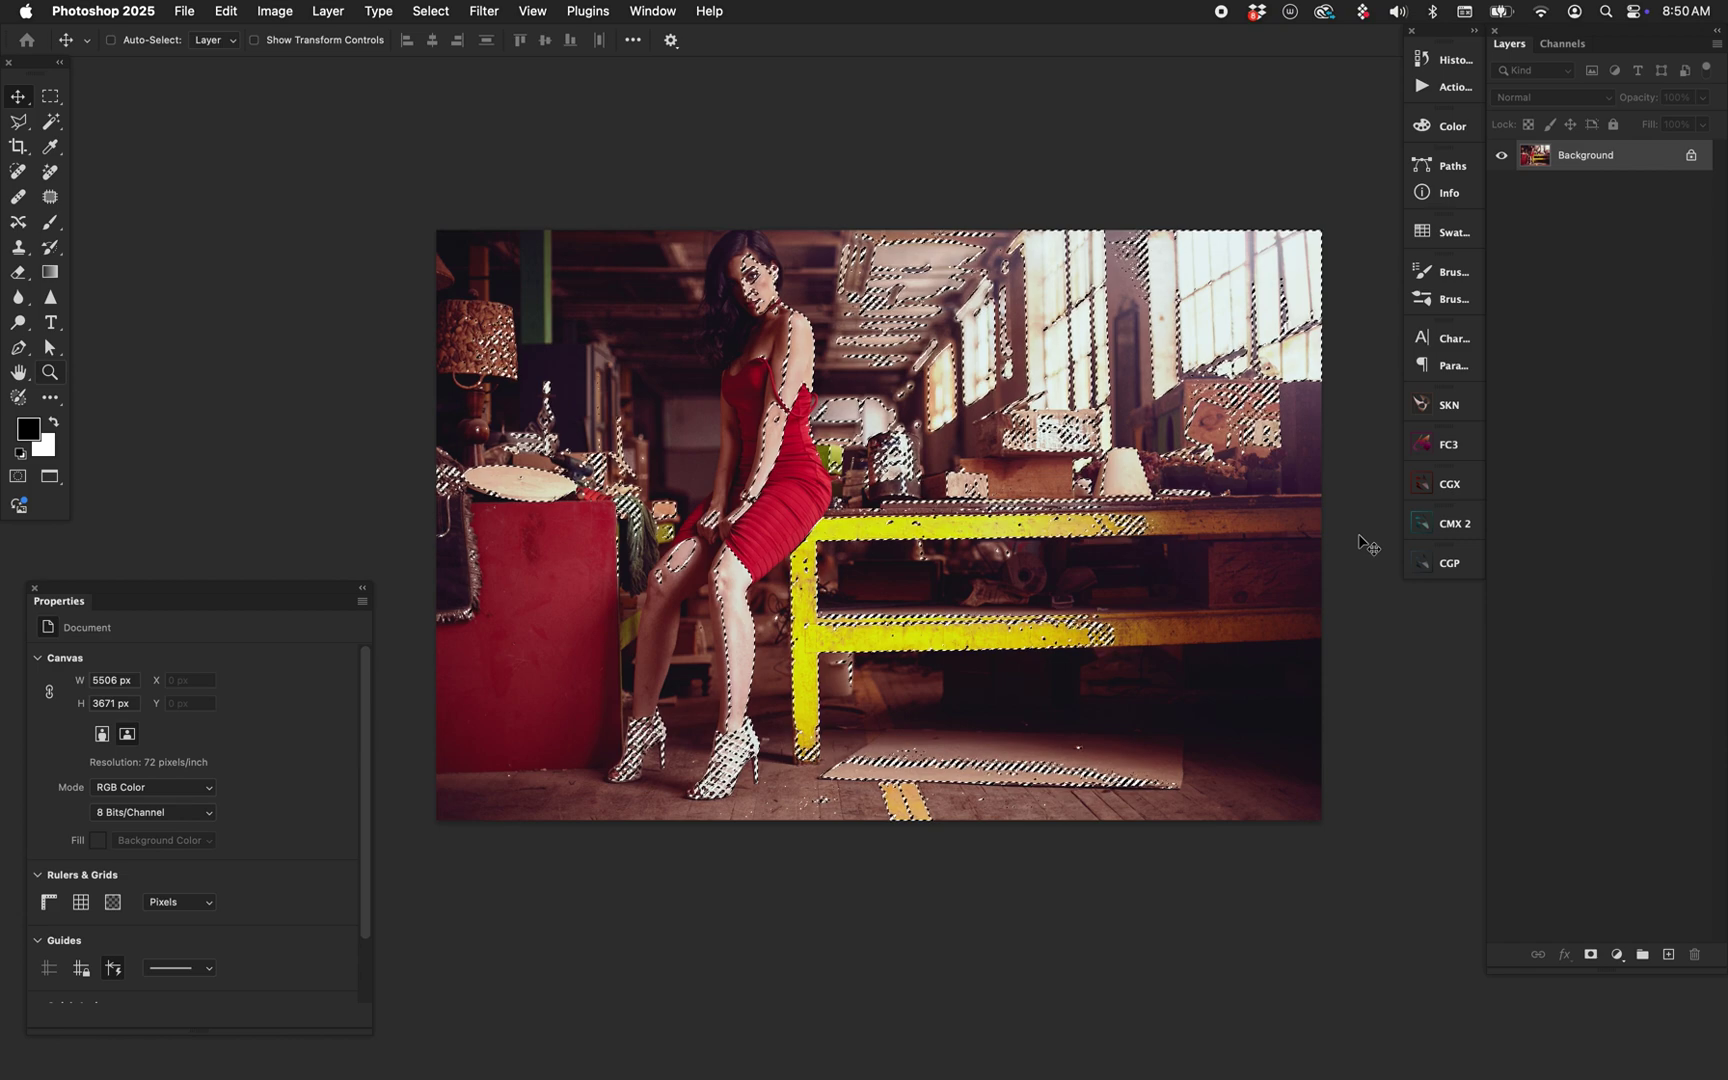
Invert the luminosity selection and add a Levels adjustment layer masked to the dark tones.
{"action": "key", "text": "super"}
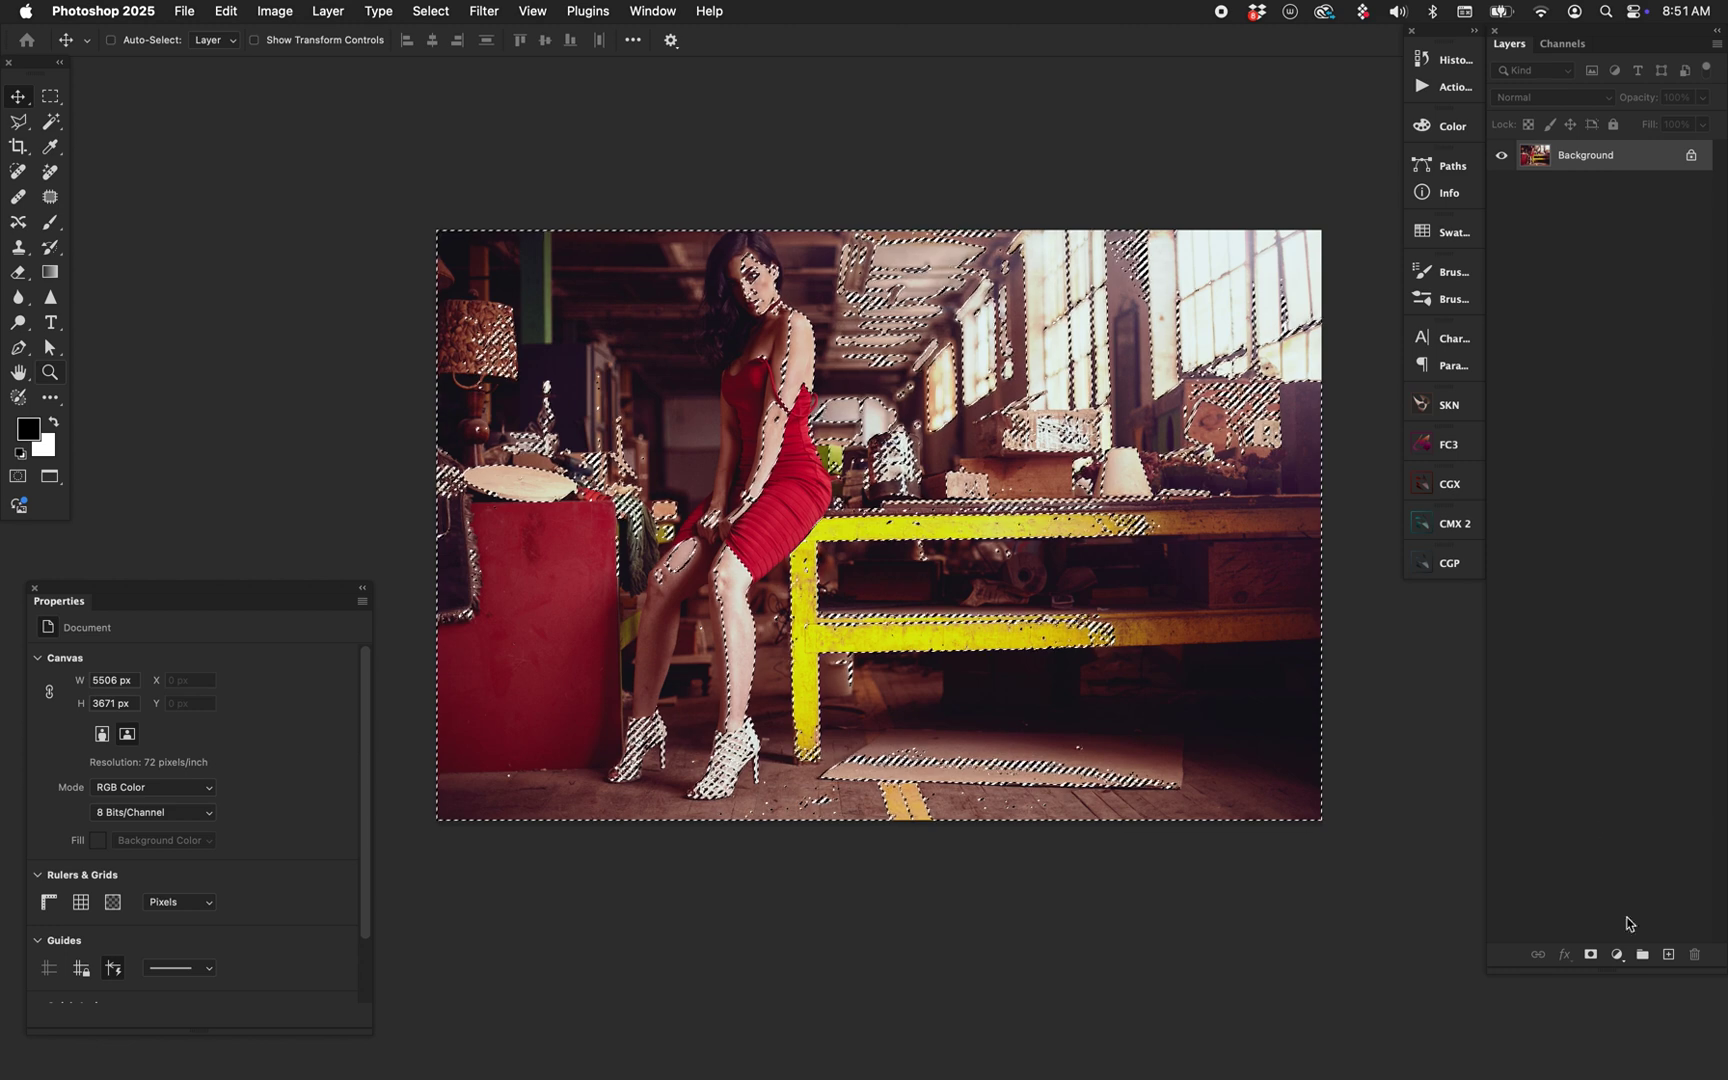
{"action": "left_click", "coordinate": [1616, 955]}
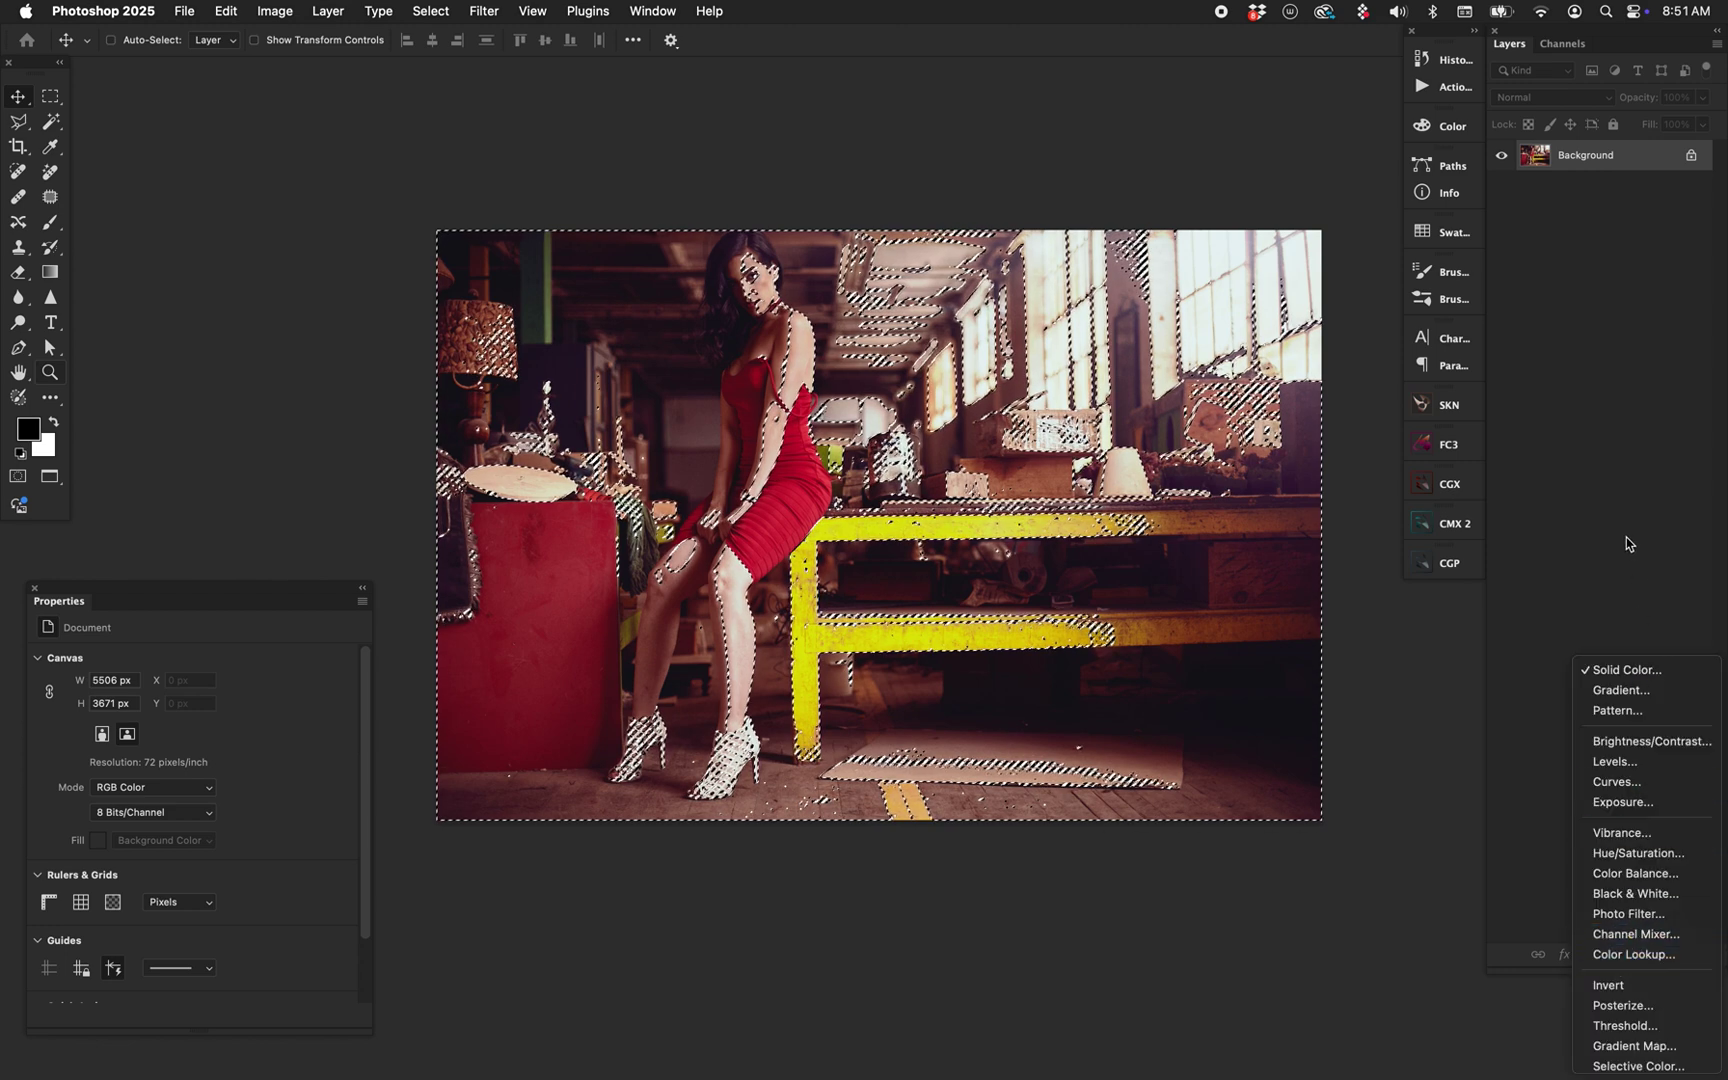
{"action": "left_click", "coordinate": [1613, 763]}
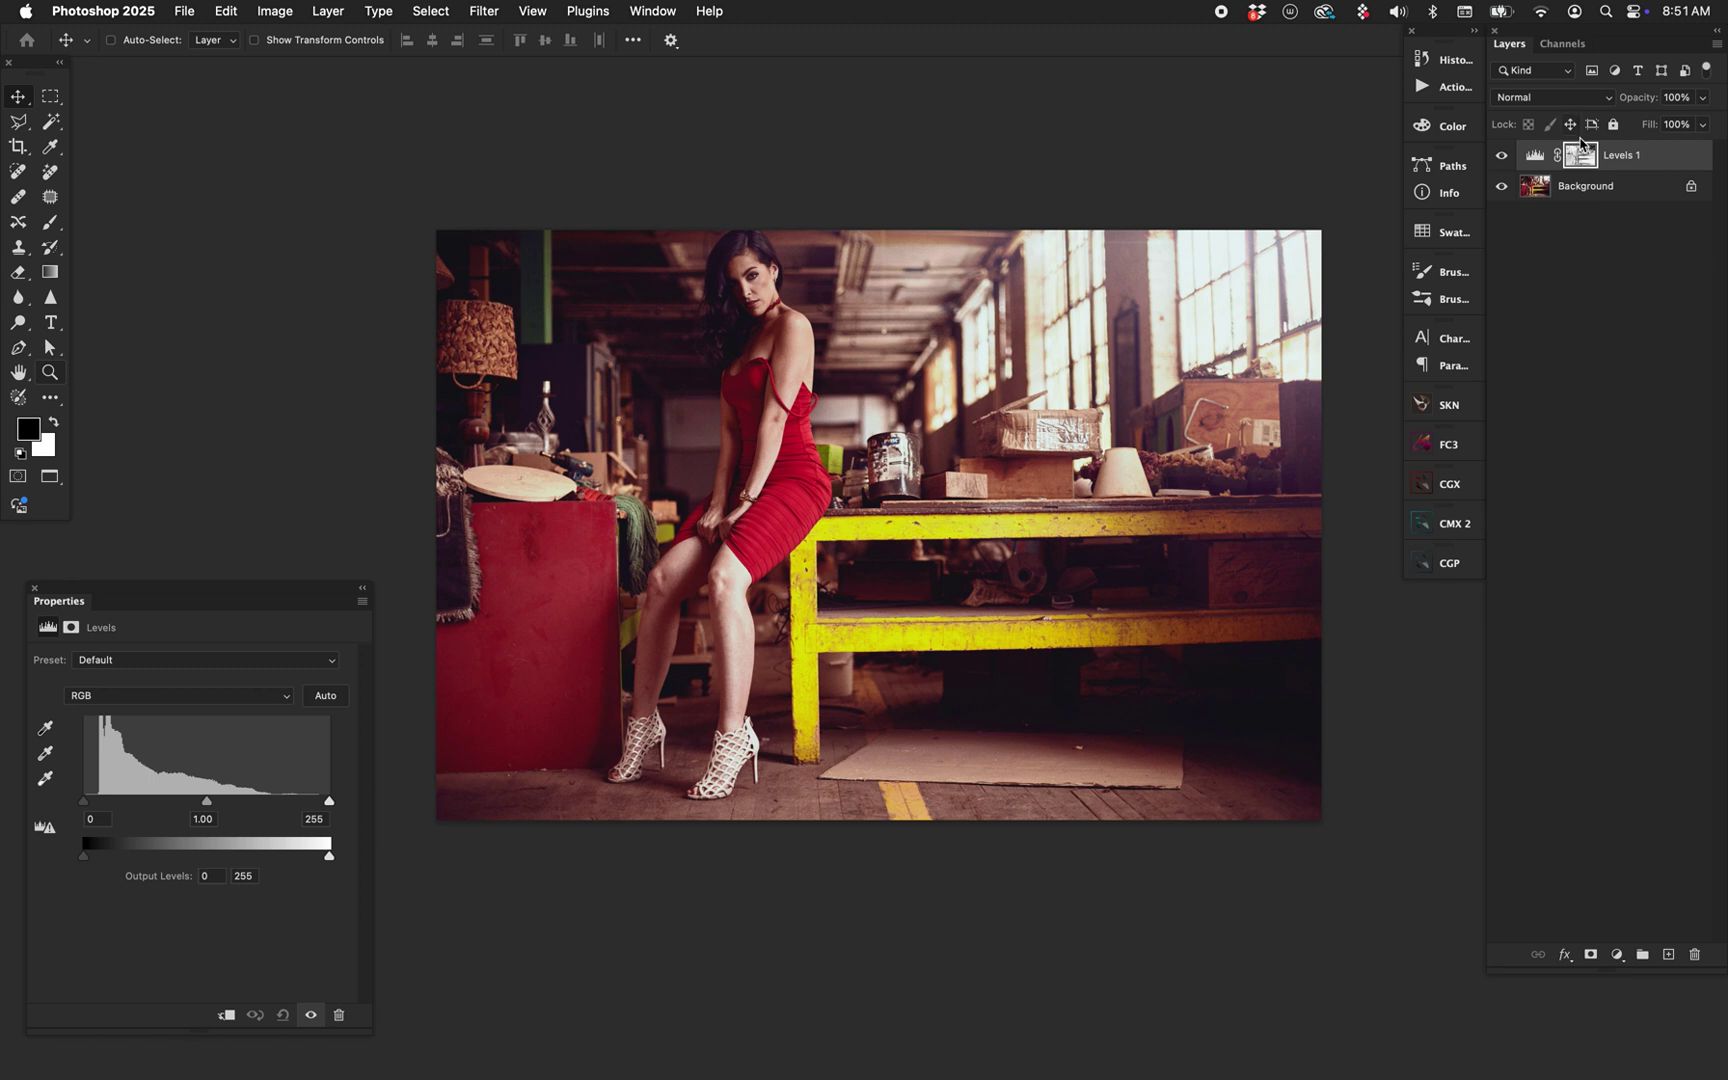
Set the Levels adjustment layer's blending mode to Luminosity and move the Properties panel slightly closer to the photo.
{"action": "left_click", "coordinate": [1573, 98]}
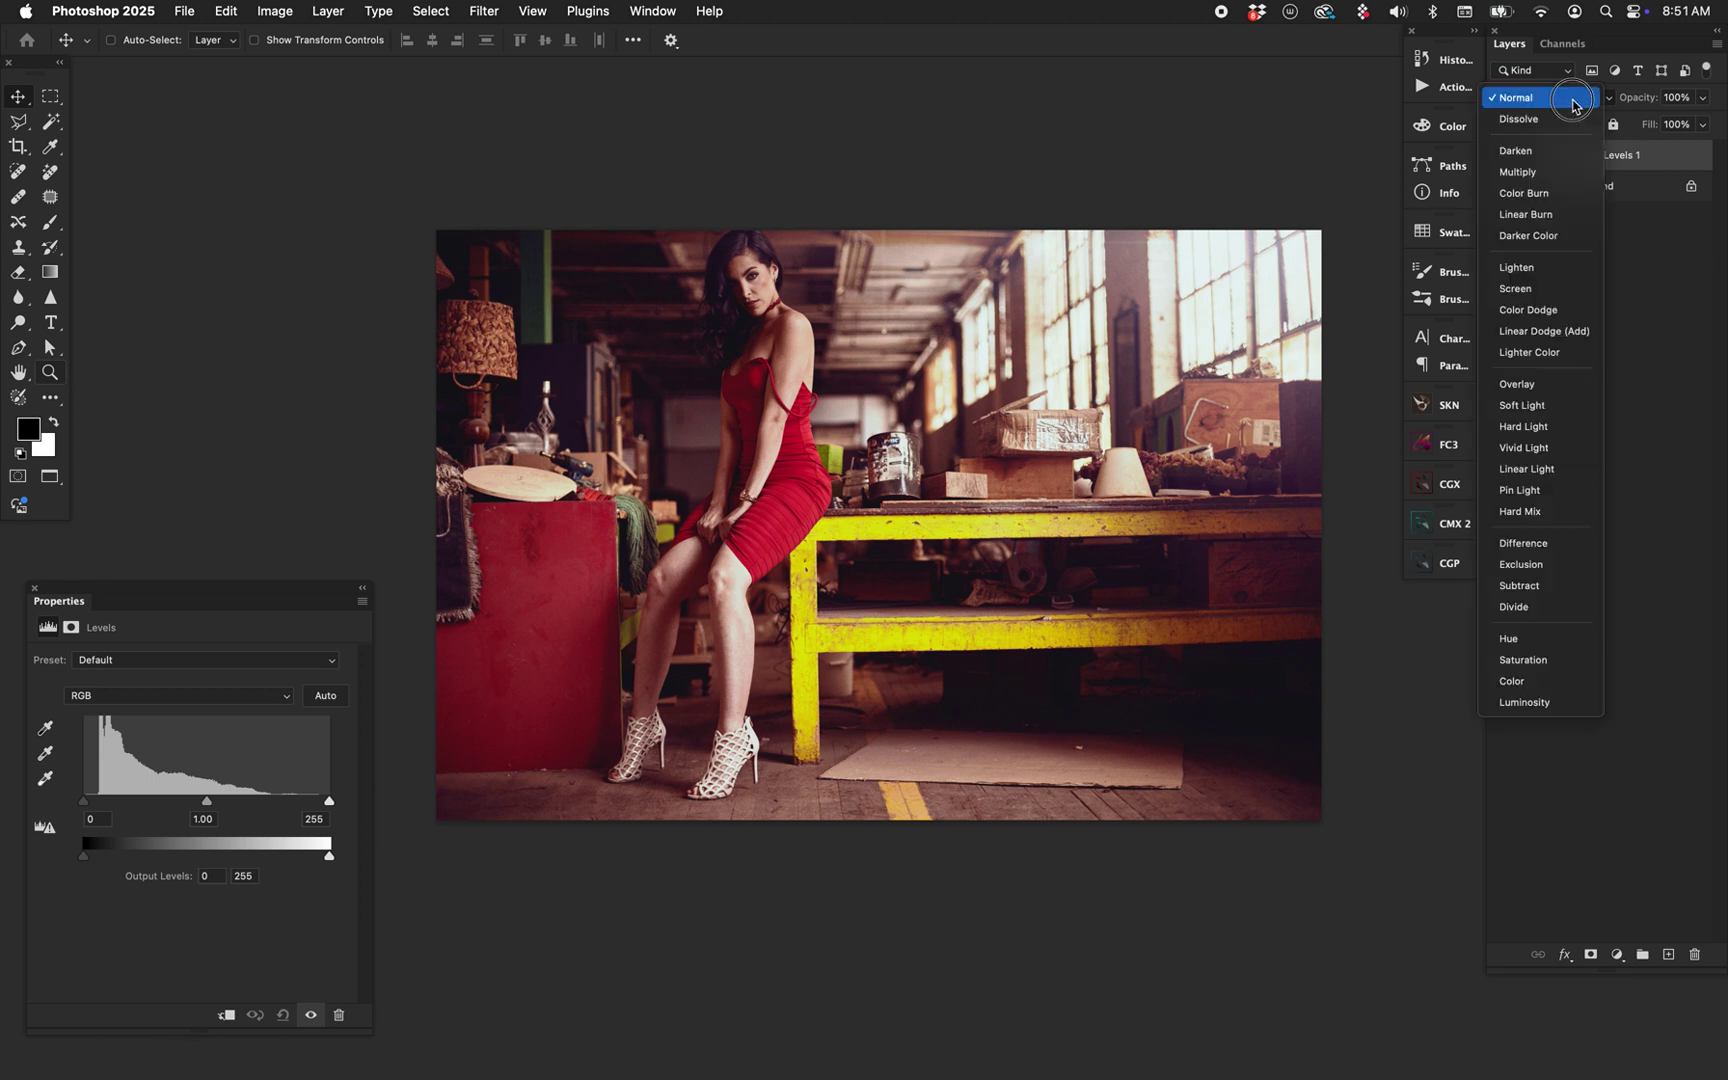
{"action": "left_click", "coordinate": [1565, 705]}
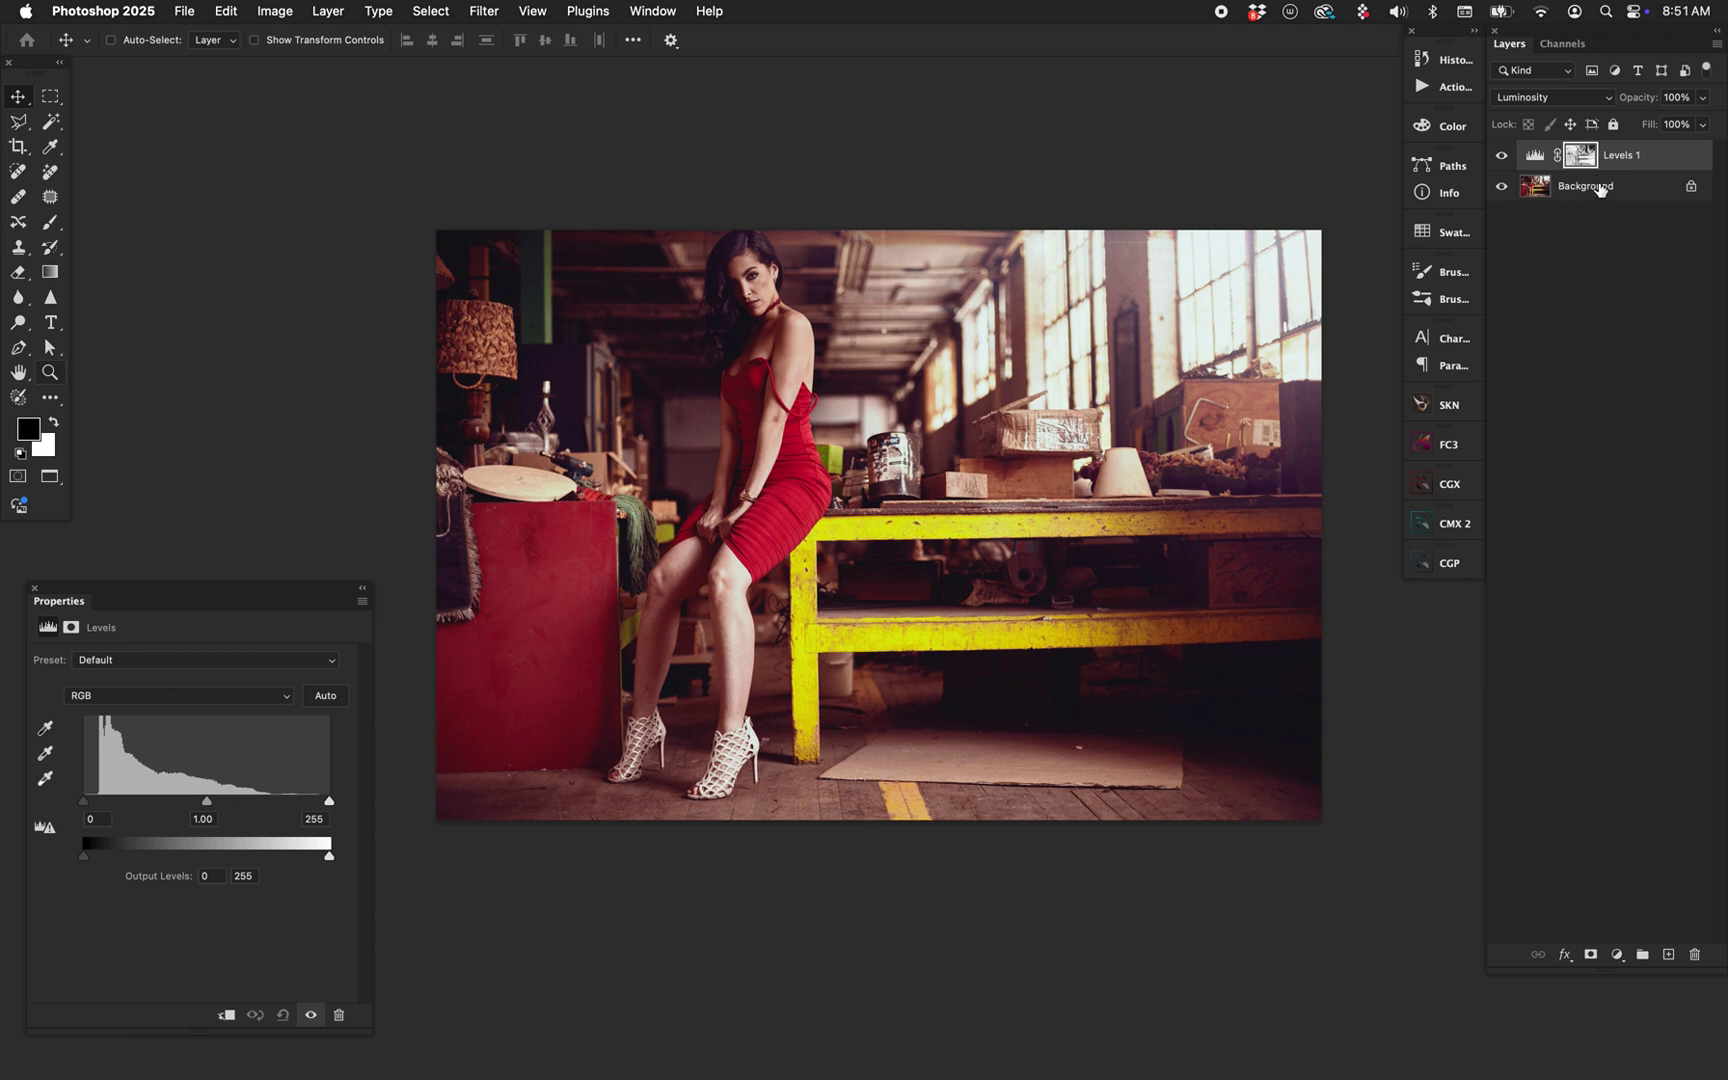
{"action": "key", "text": "space"}
{"action": "left_click", "coordinate": [844, 390]}
{"action": "left_click_drag", "start_coordinate": [843, 390], "coordinate": [867, 343]}
{"action": "left_click_drag", "start_coordinate": [312, 590], "coordinate": [344, 569]}
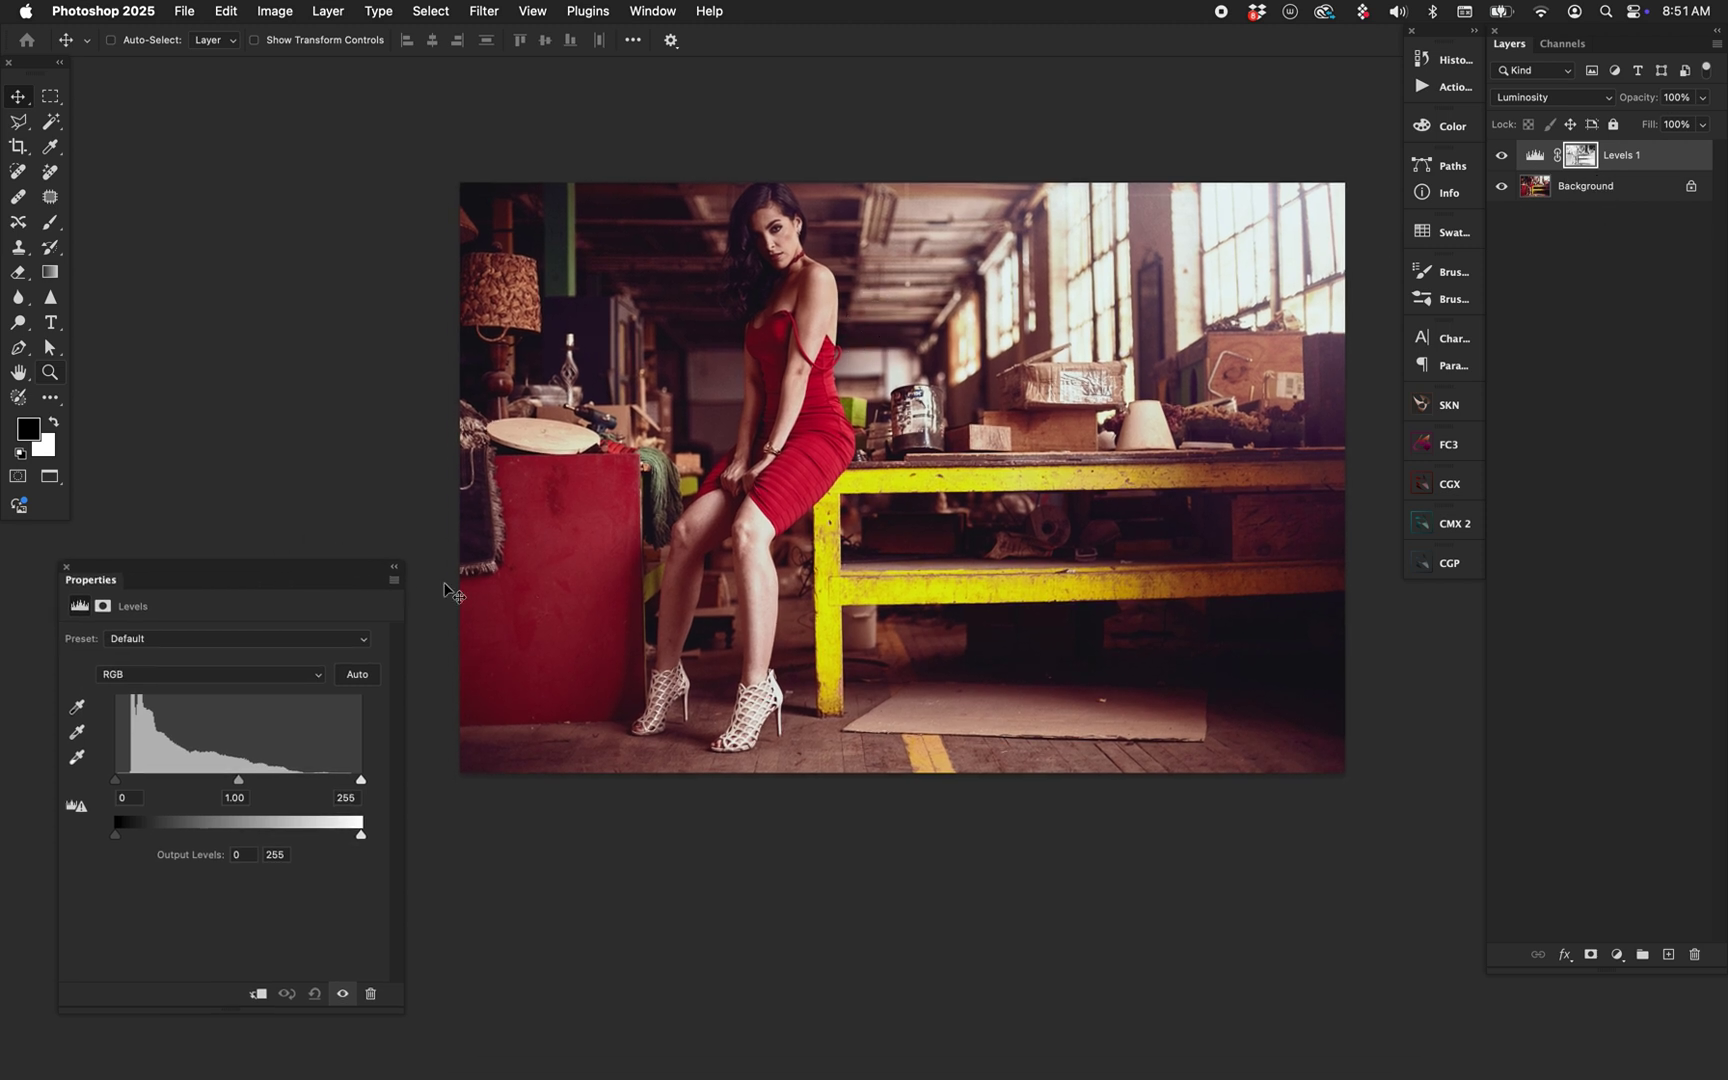
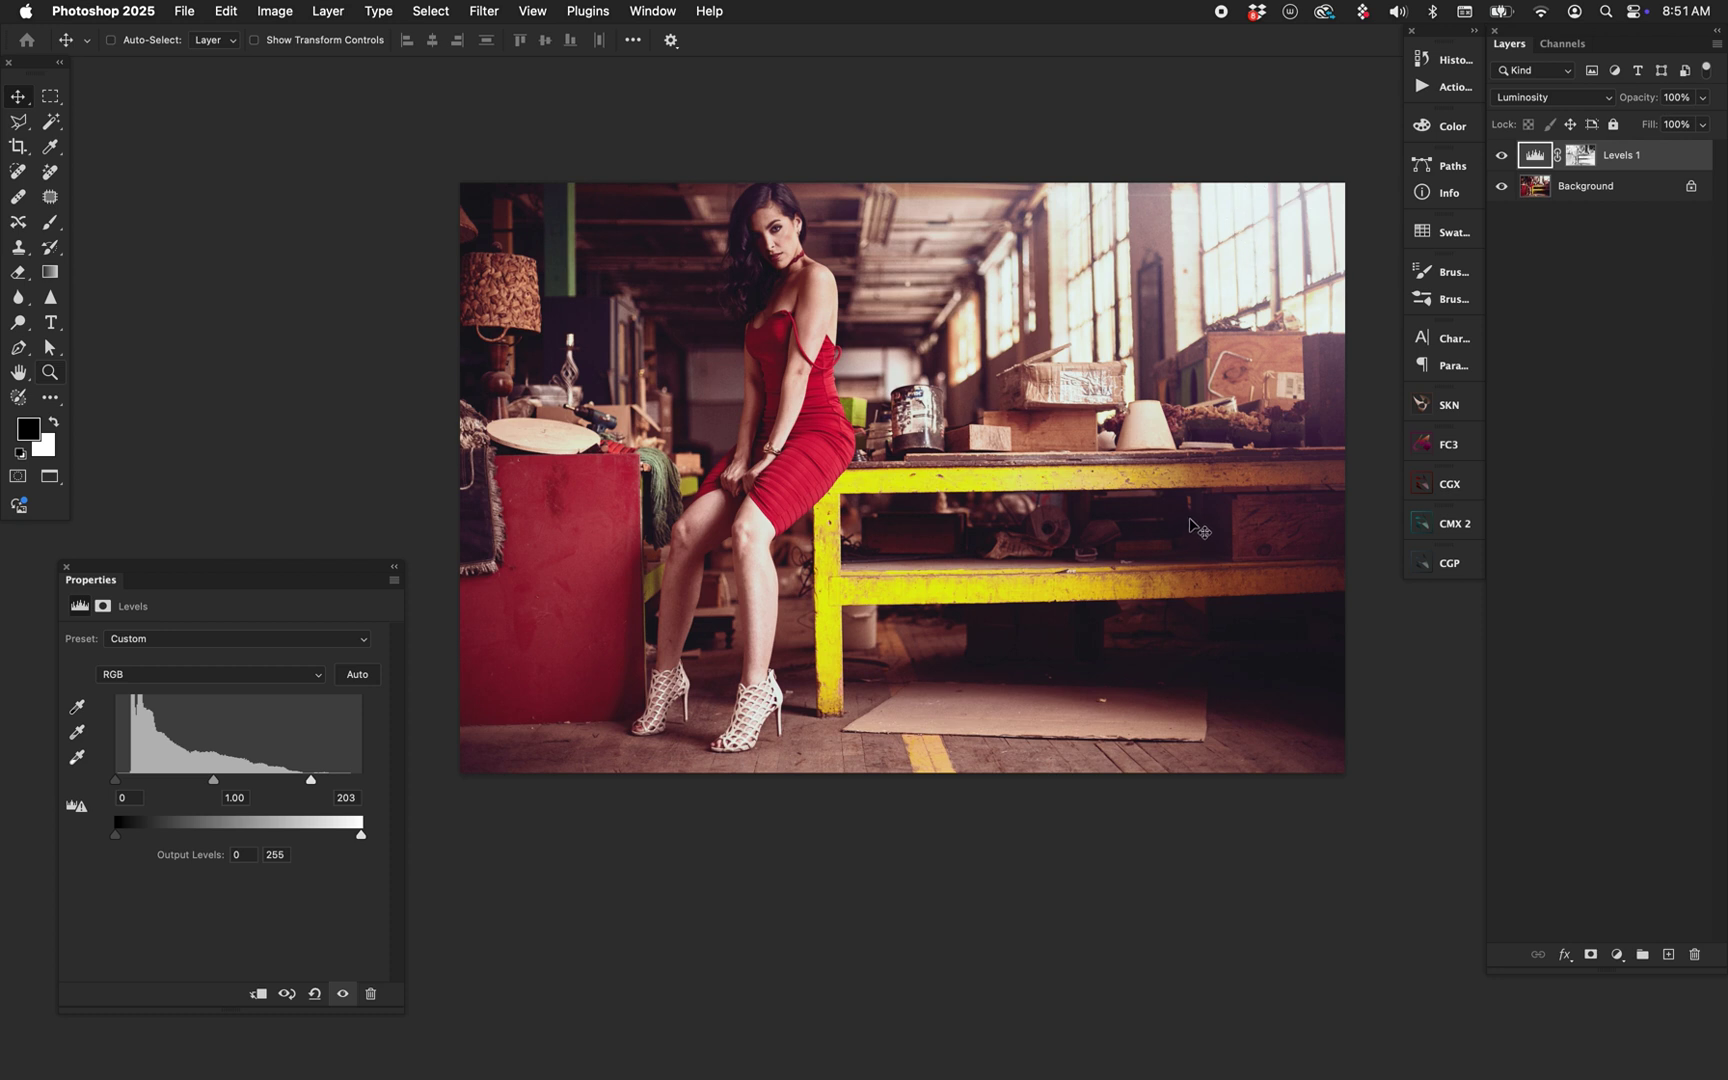
Compare the photo with the Levels layer's mask disabled and enabled, and with the layer hidden and shown.
{"action": "left_click", "coordinate": [1581, 160], "text": "shift"}
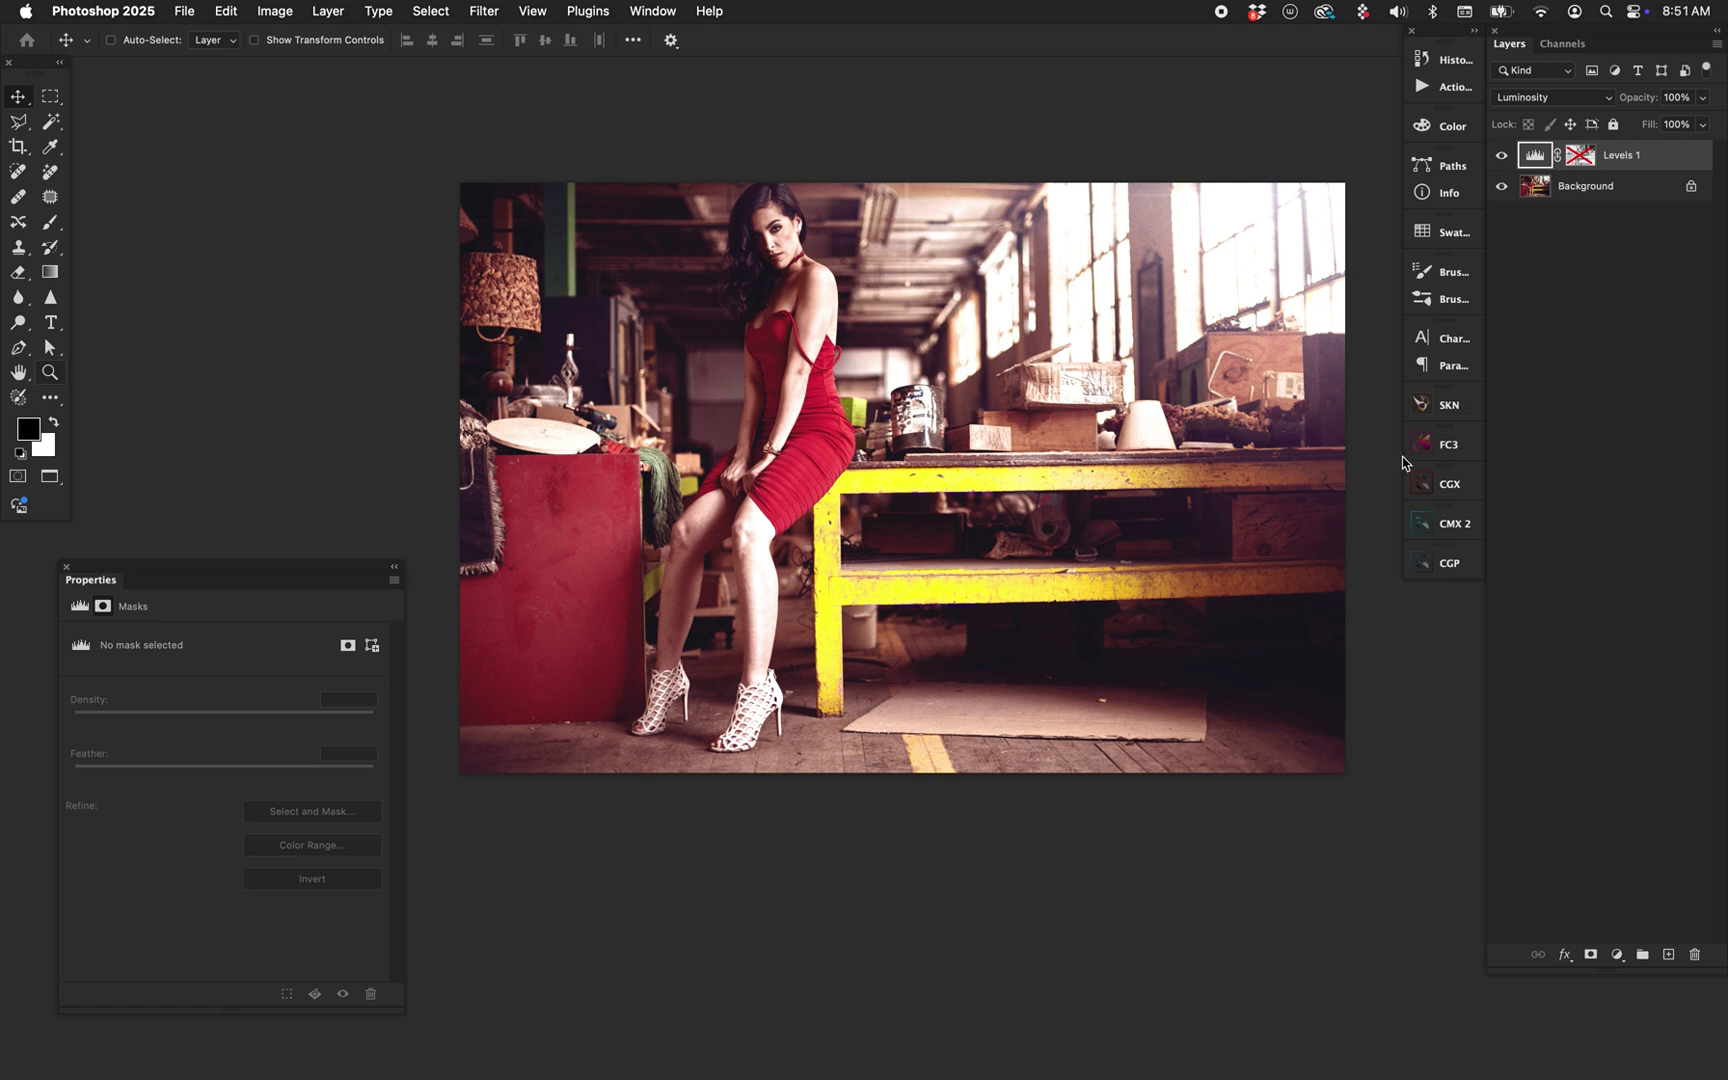
{"action": "left_click", "coordinate": [1580, 158], "text": "shift"}
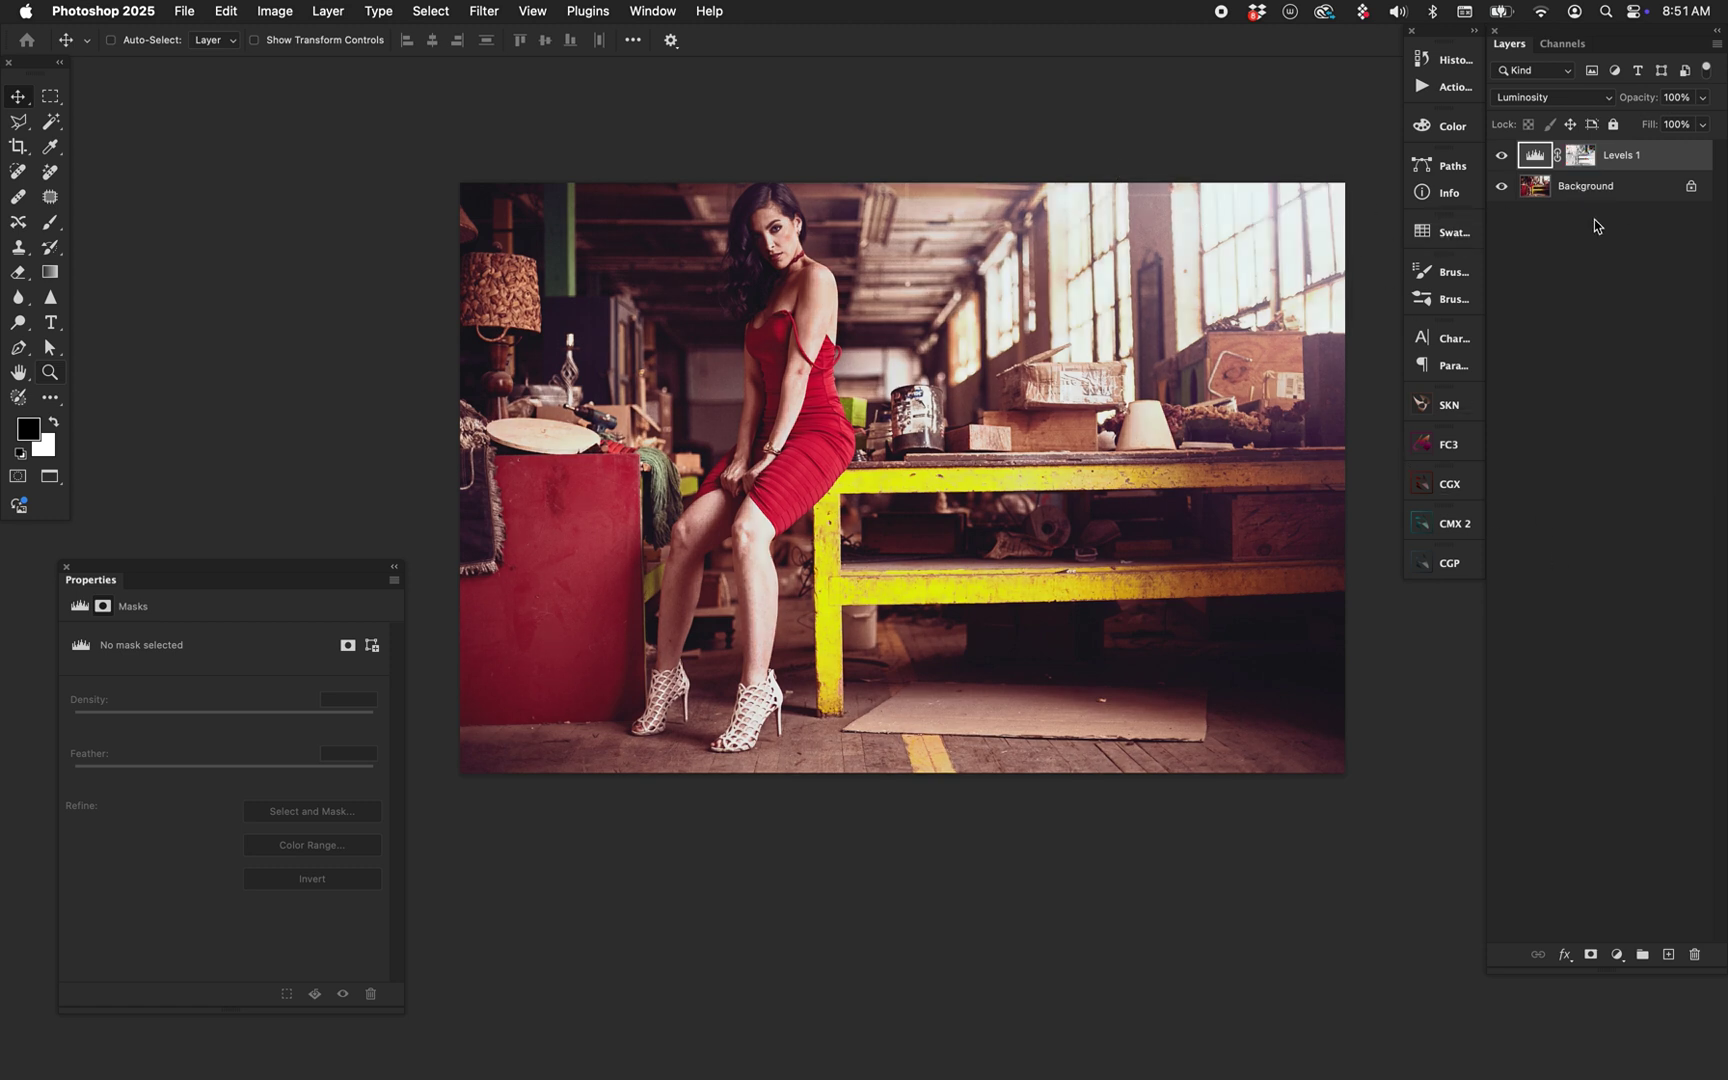
{"action": "left_click", "coordinate": [1534, 160]}
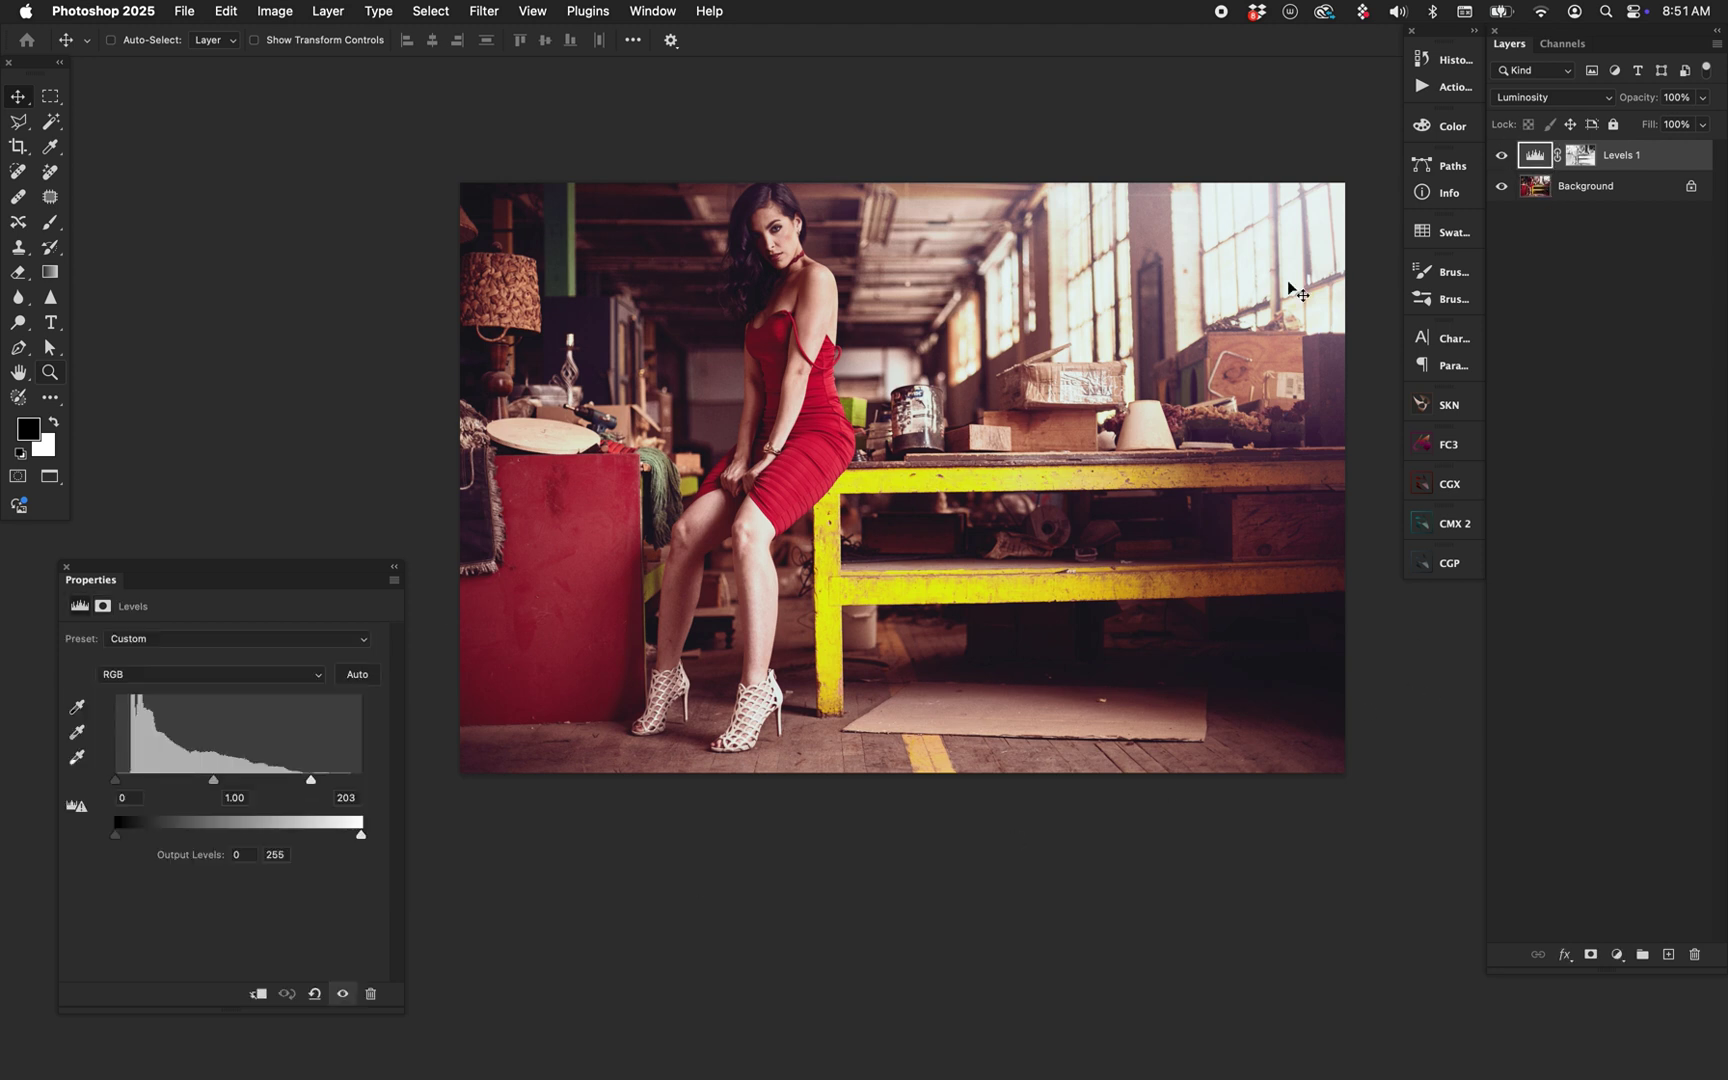
{"action": "left_click", "coordinate": [1501, 156]}
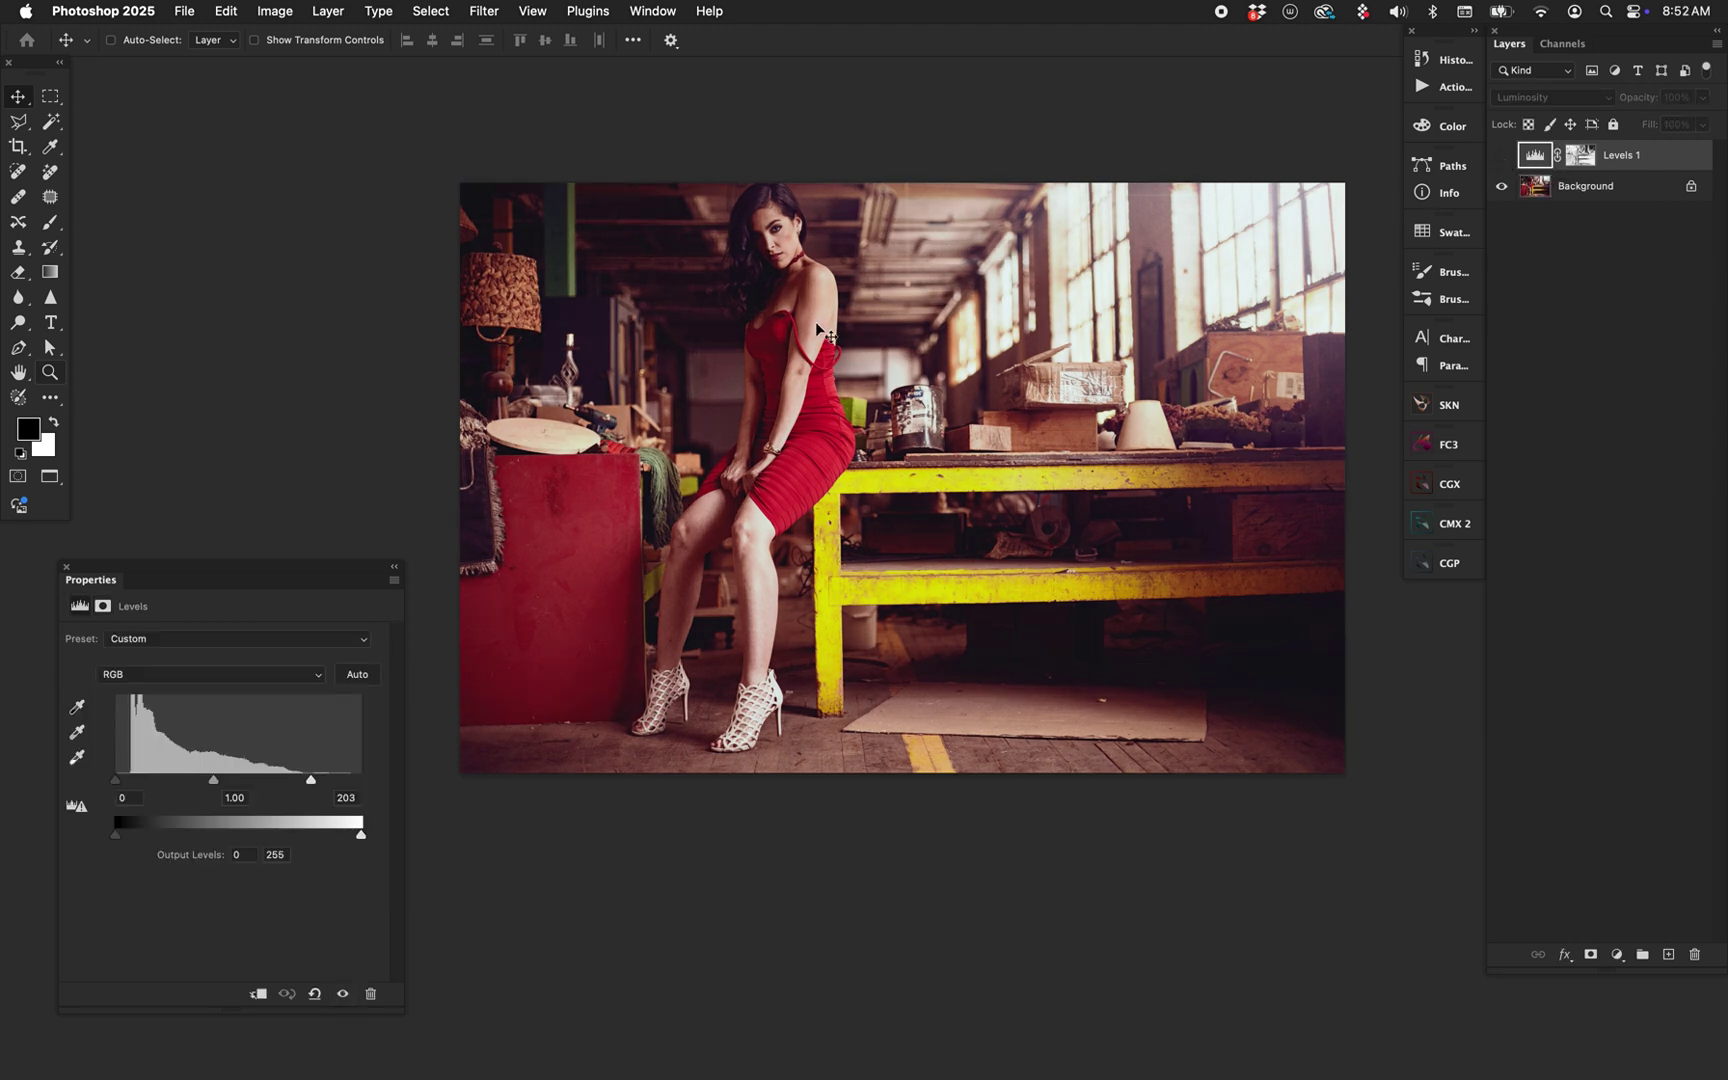
{"action": "left_click", "coordinate": [1501, 156]}
{"action": "left_click", "coordinate": [1501, 156]}
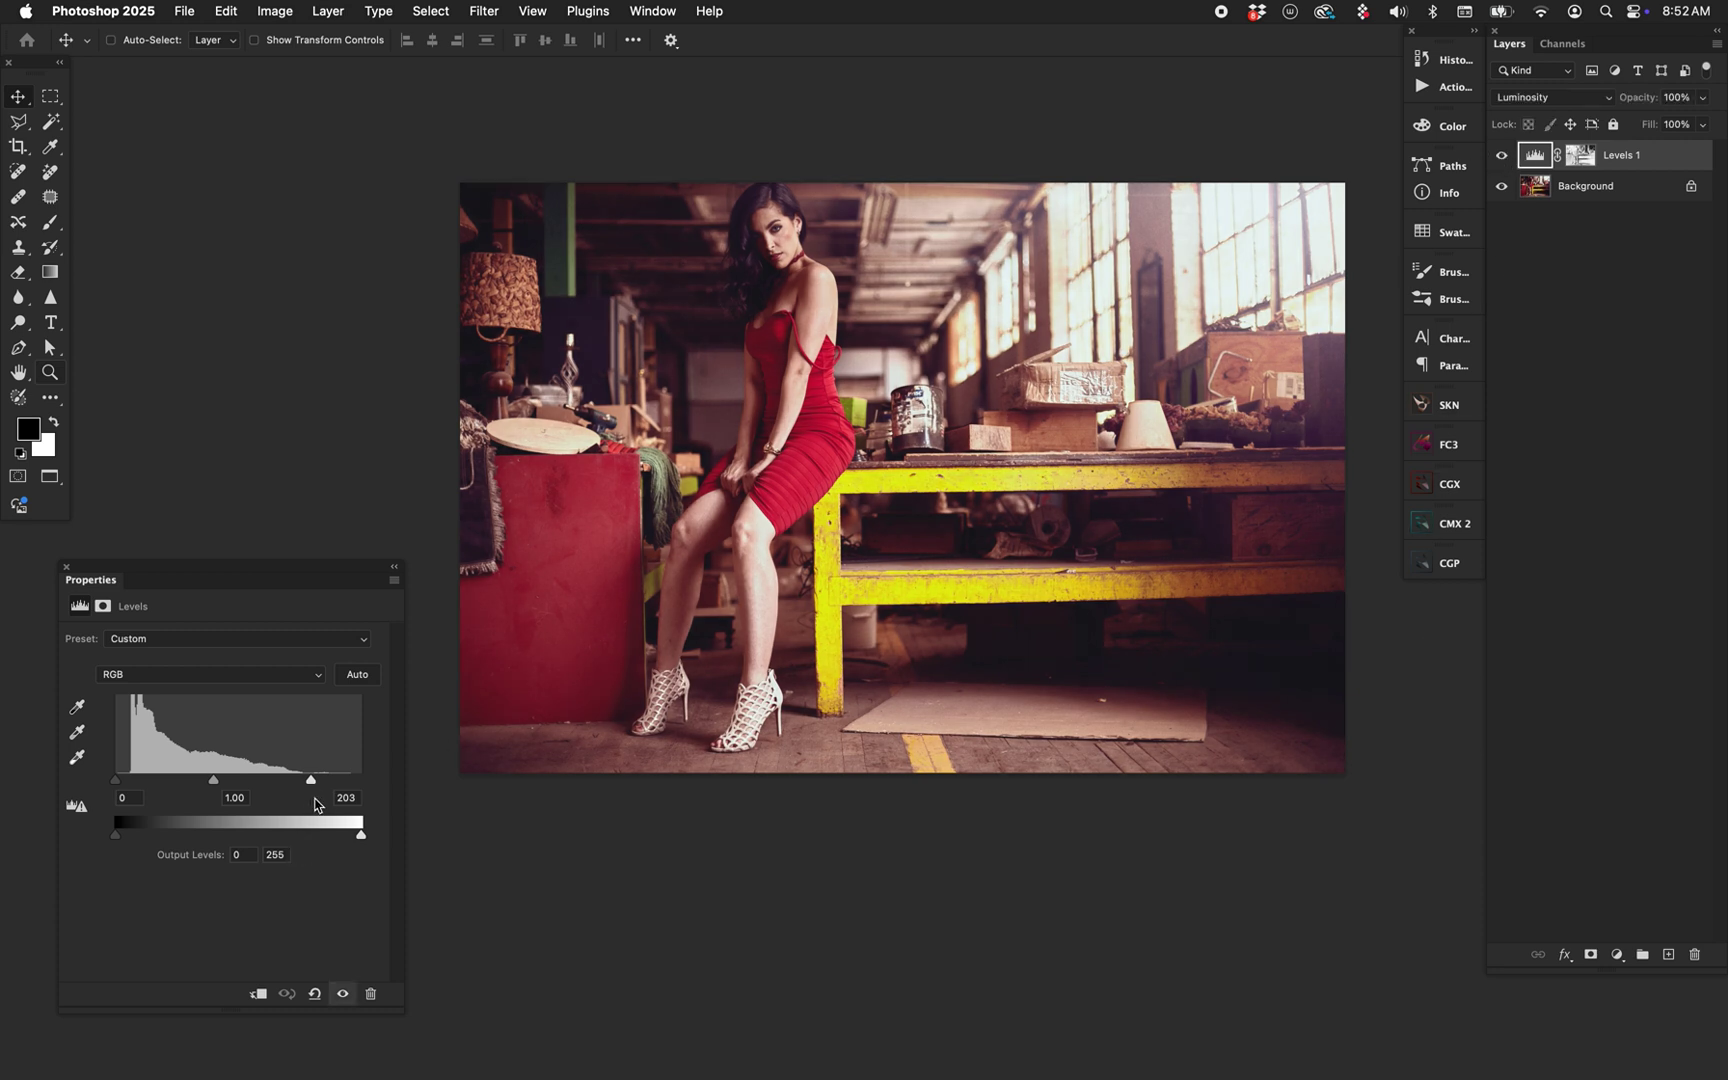
Set the Levels layer's input values to 2 for shadows, 0.95 for midtones and 200 for highlights.
{"action": "left_click", "coordinate": [129, 798]}
{"action": "type", "text": "2"}
{"action": "key", "text": "Tab"}
{"action": "key", "text": "Tab"}
{"action": "type", "text": "200"}
{"action": "key", "text": "Return"}
{"action": "key", "text": "Return"}
Check the new Levels values by toggling the layer's visibility, and the mask's effect by disabling and re-enabling it.
{"action": "key", "text": "super+comma"}
{"action": "key", "text": "super+comma"}
{"action": "left_click", "coordinate": [1580, 155], "text": "shift"}
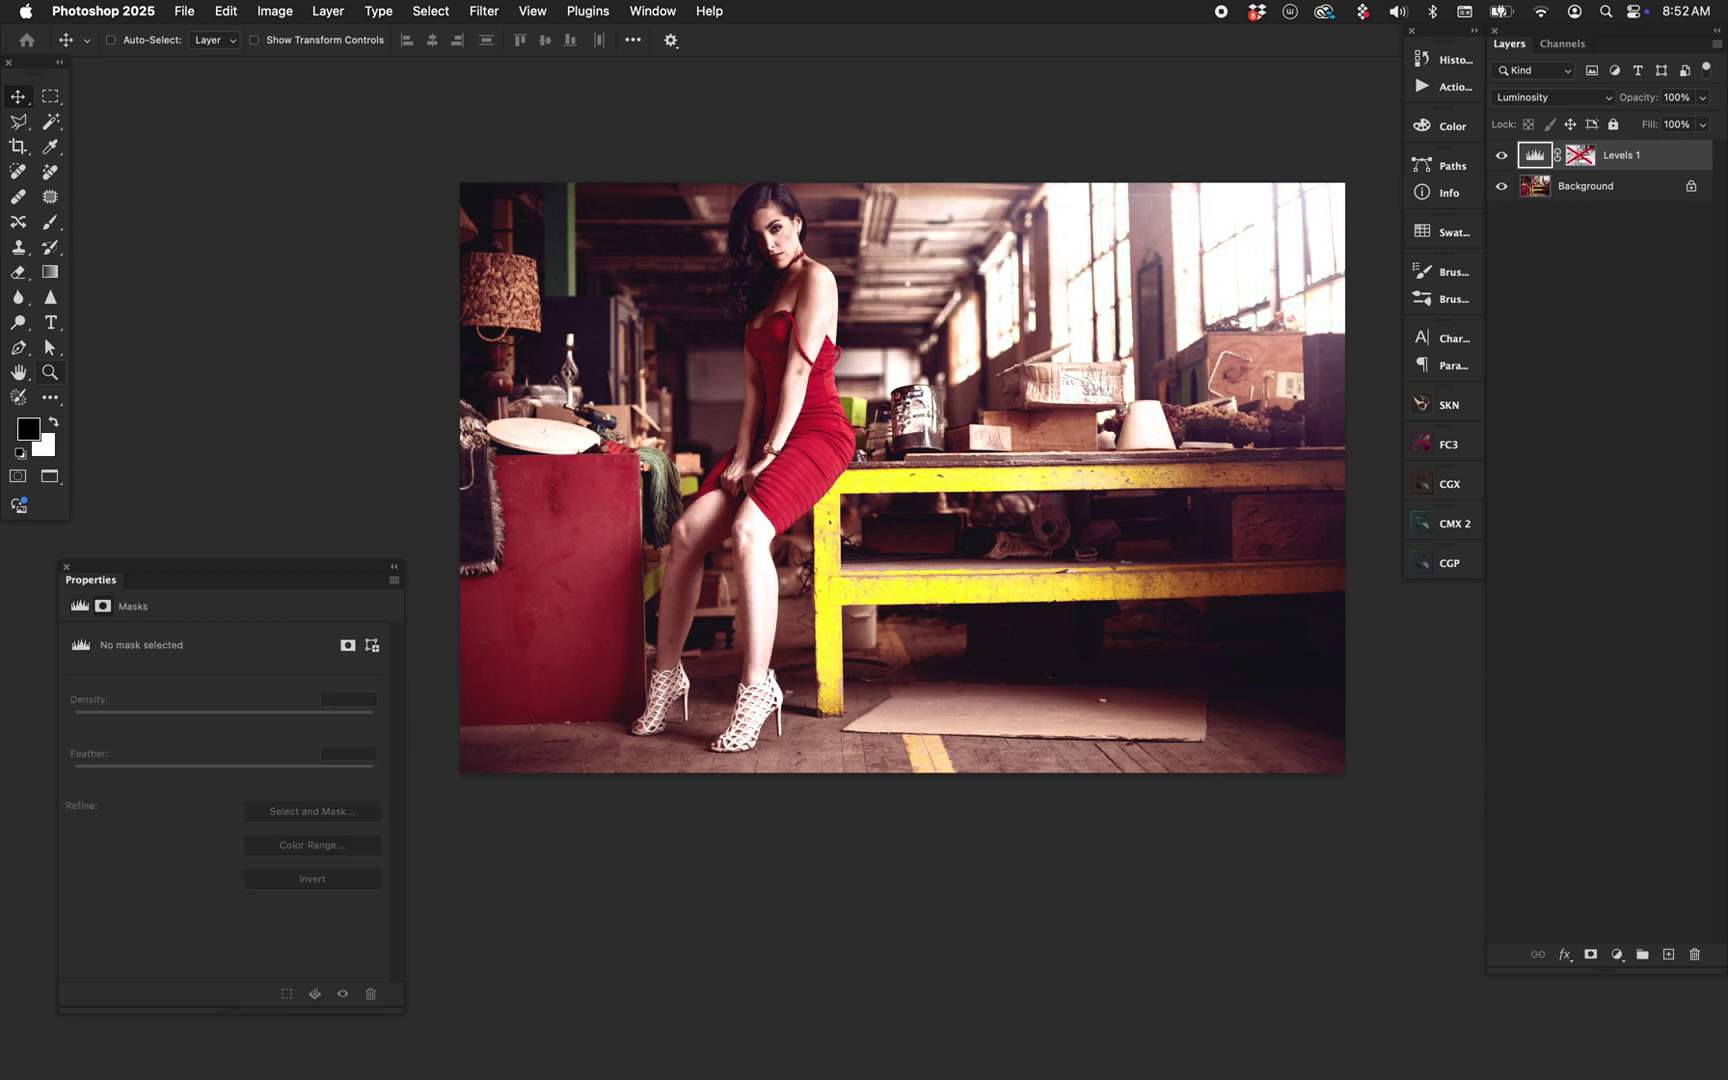
{"action": "left_click", "coordinate": [1580, 155], "text": "shift"}
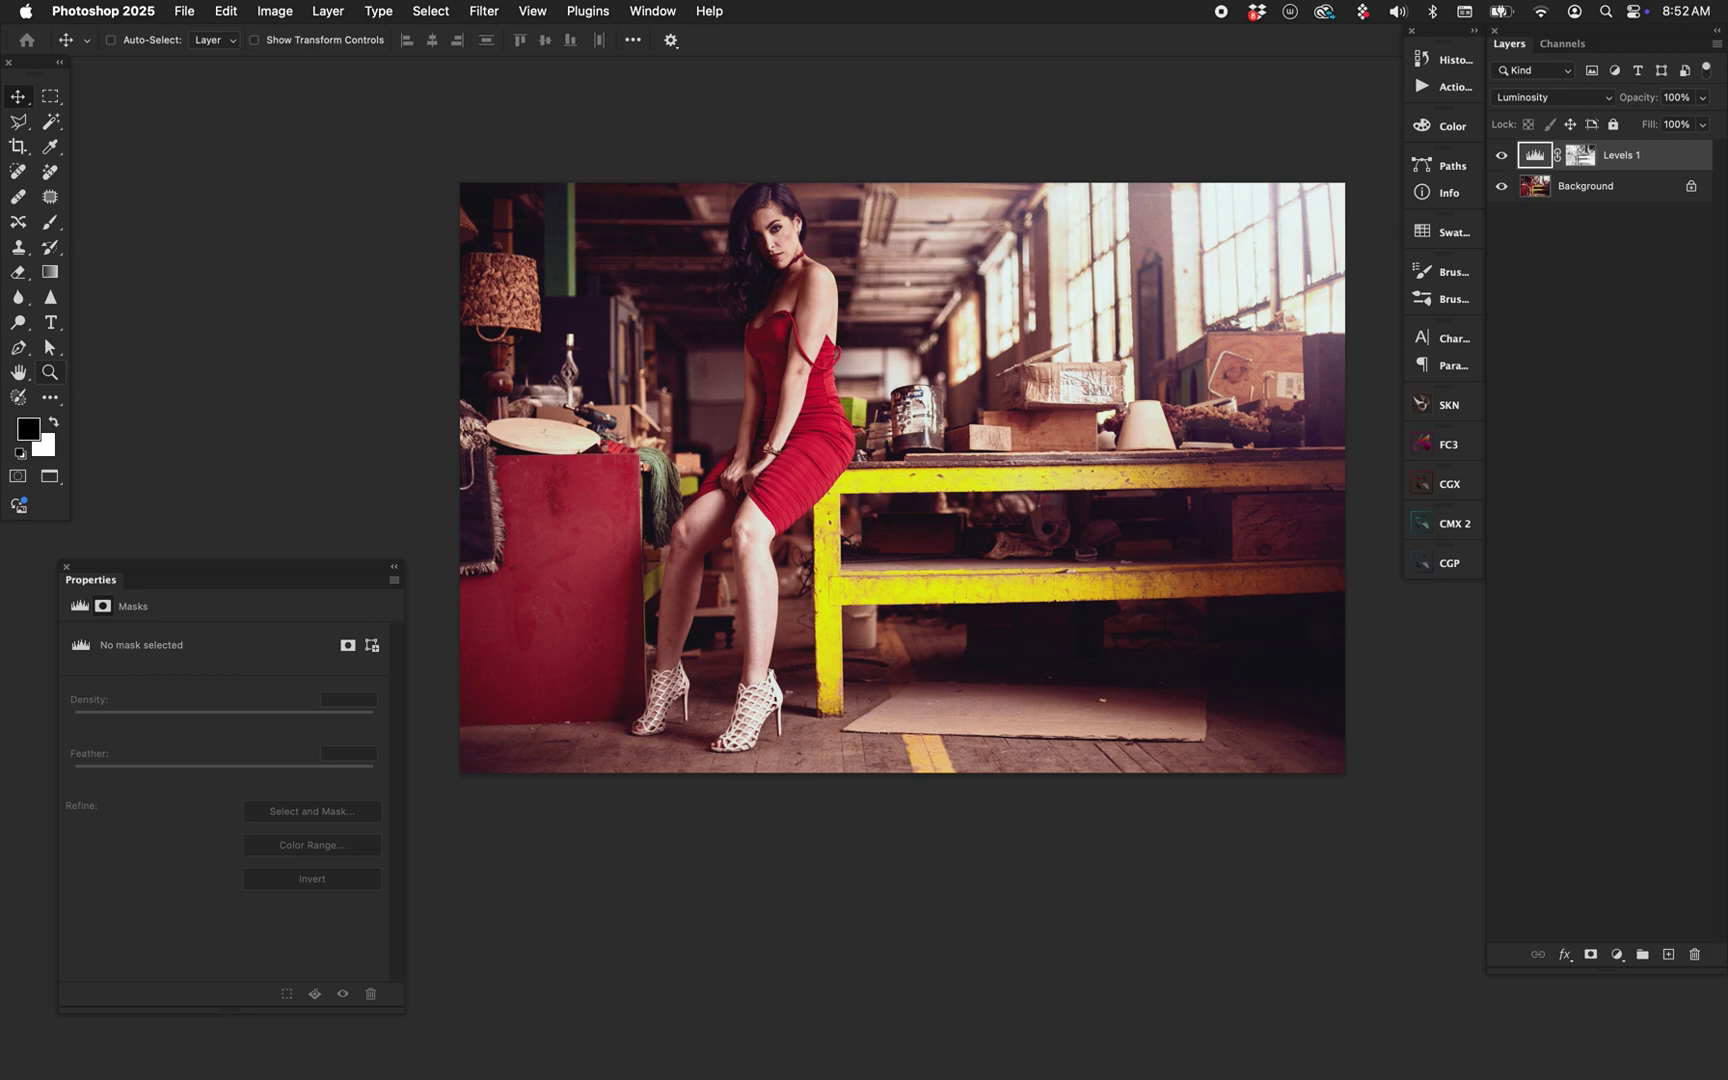
Lower the Levels white input to 114 and compare that strong brightening with the mask disabled and enabled.
{"action": "left_click", "coordinate": [1534, 155]}
{"action": "left_click_drag", "start_coordinate": [308, 779], "coordinate": [225, 779]}
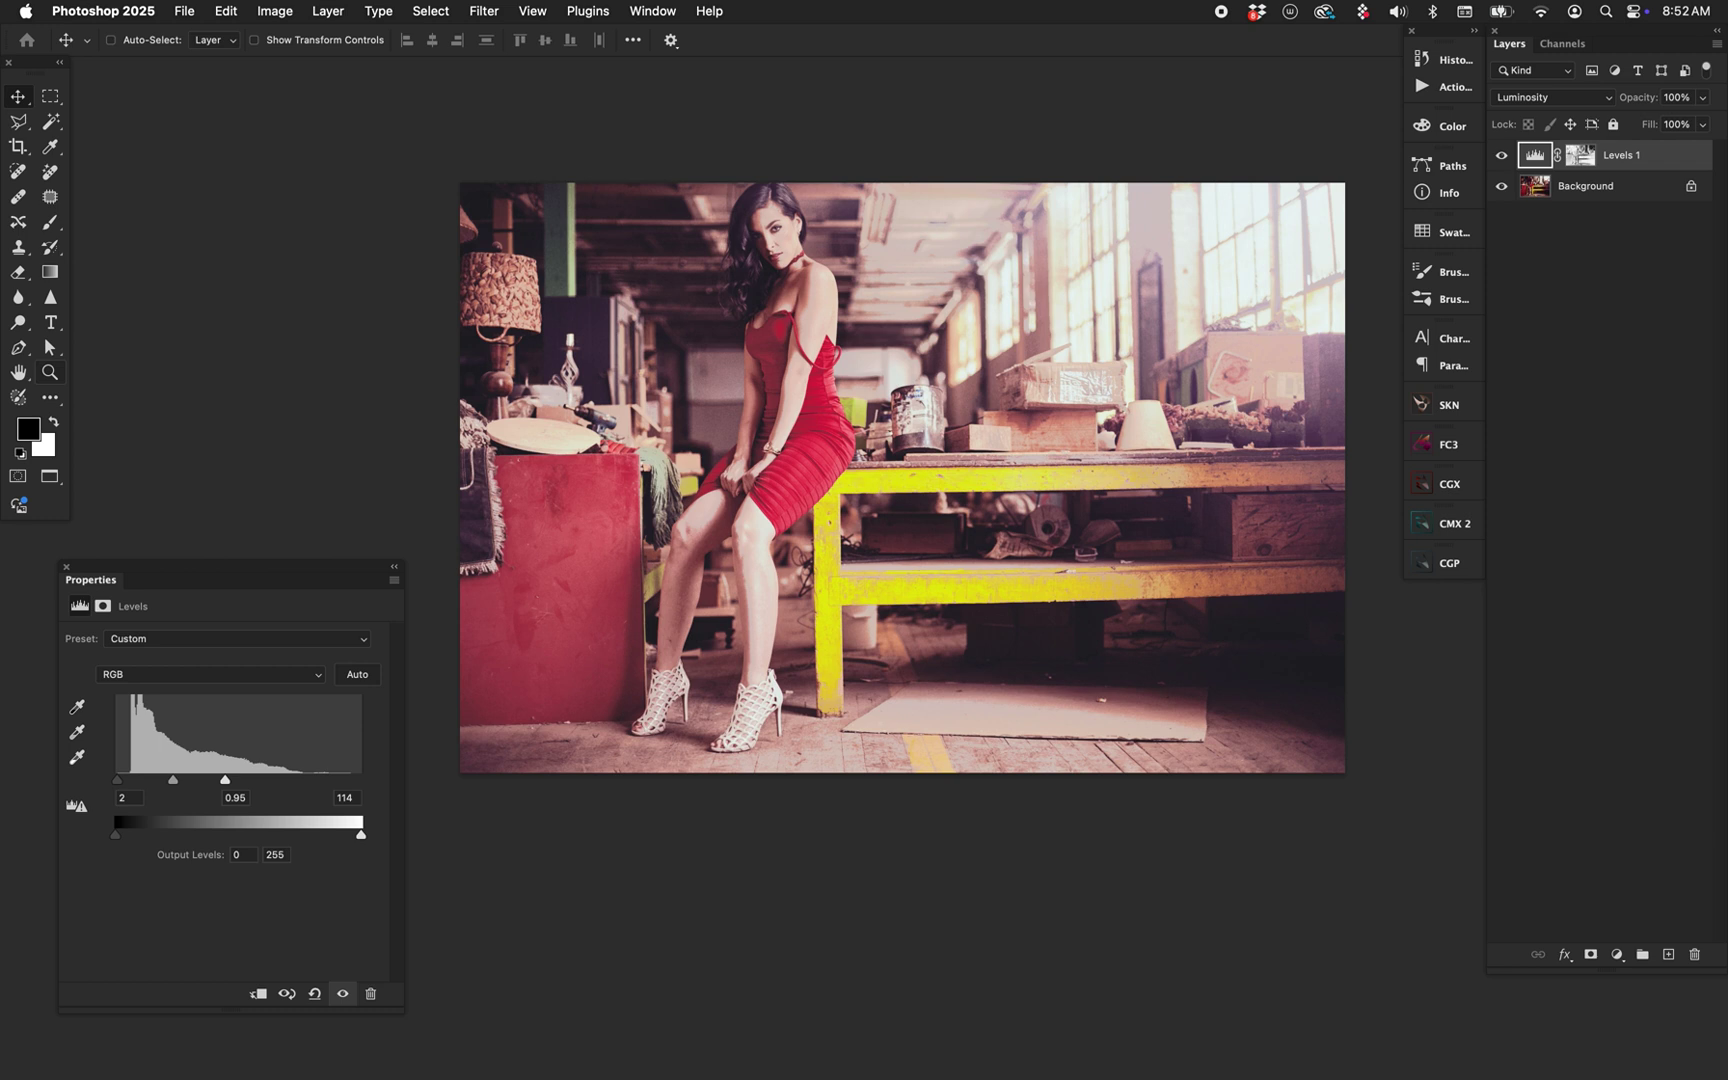
{"action": "left_click", "coordinate": [1580, 155], "text": "shift"}
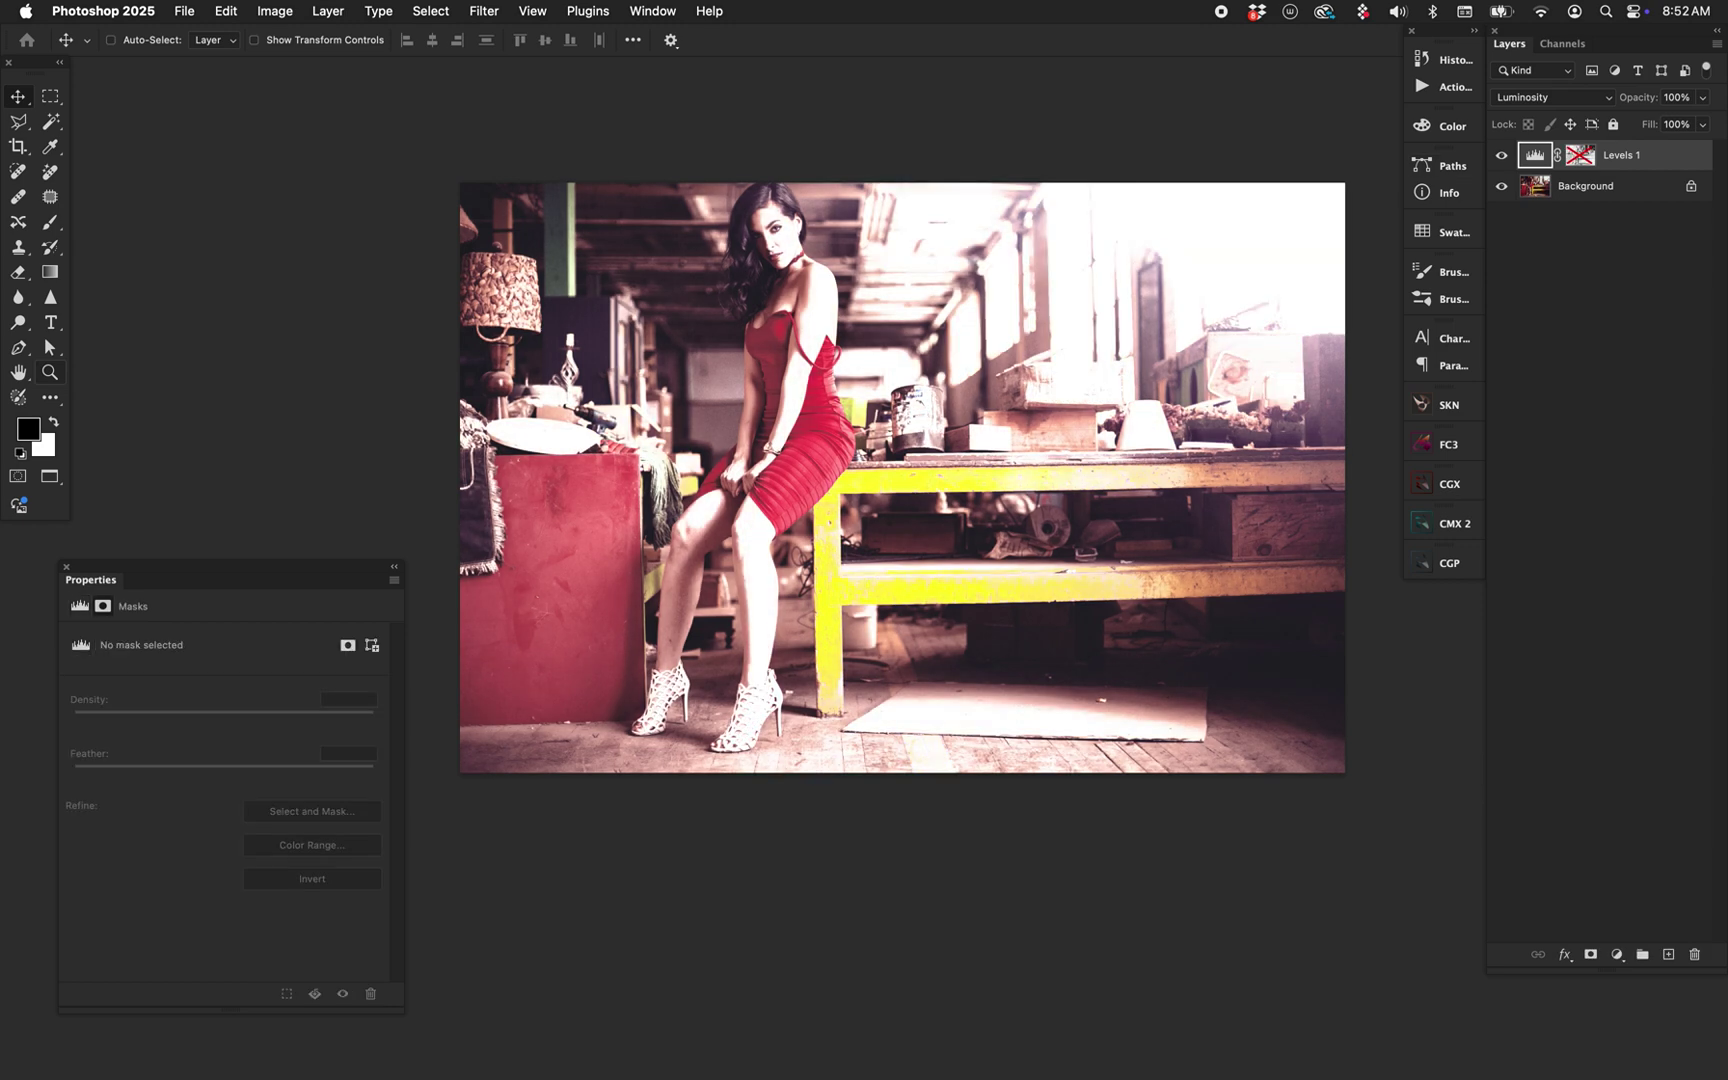
{"action": "left_click", "coordinate": [1580, 155], "text": "shift"}
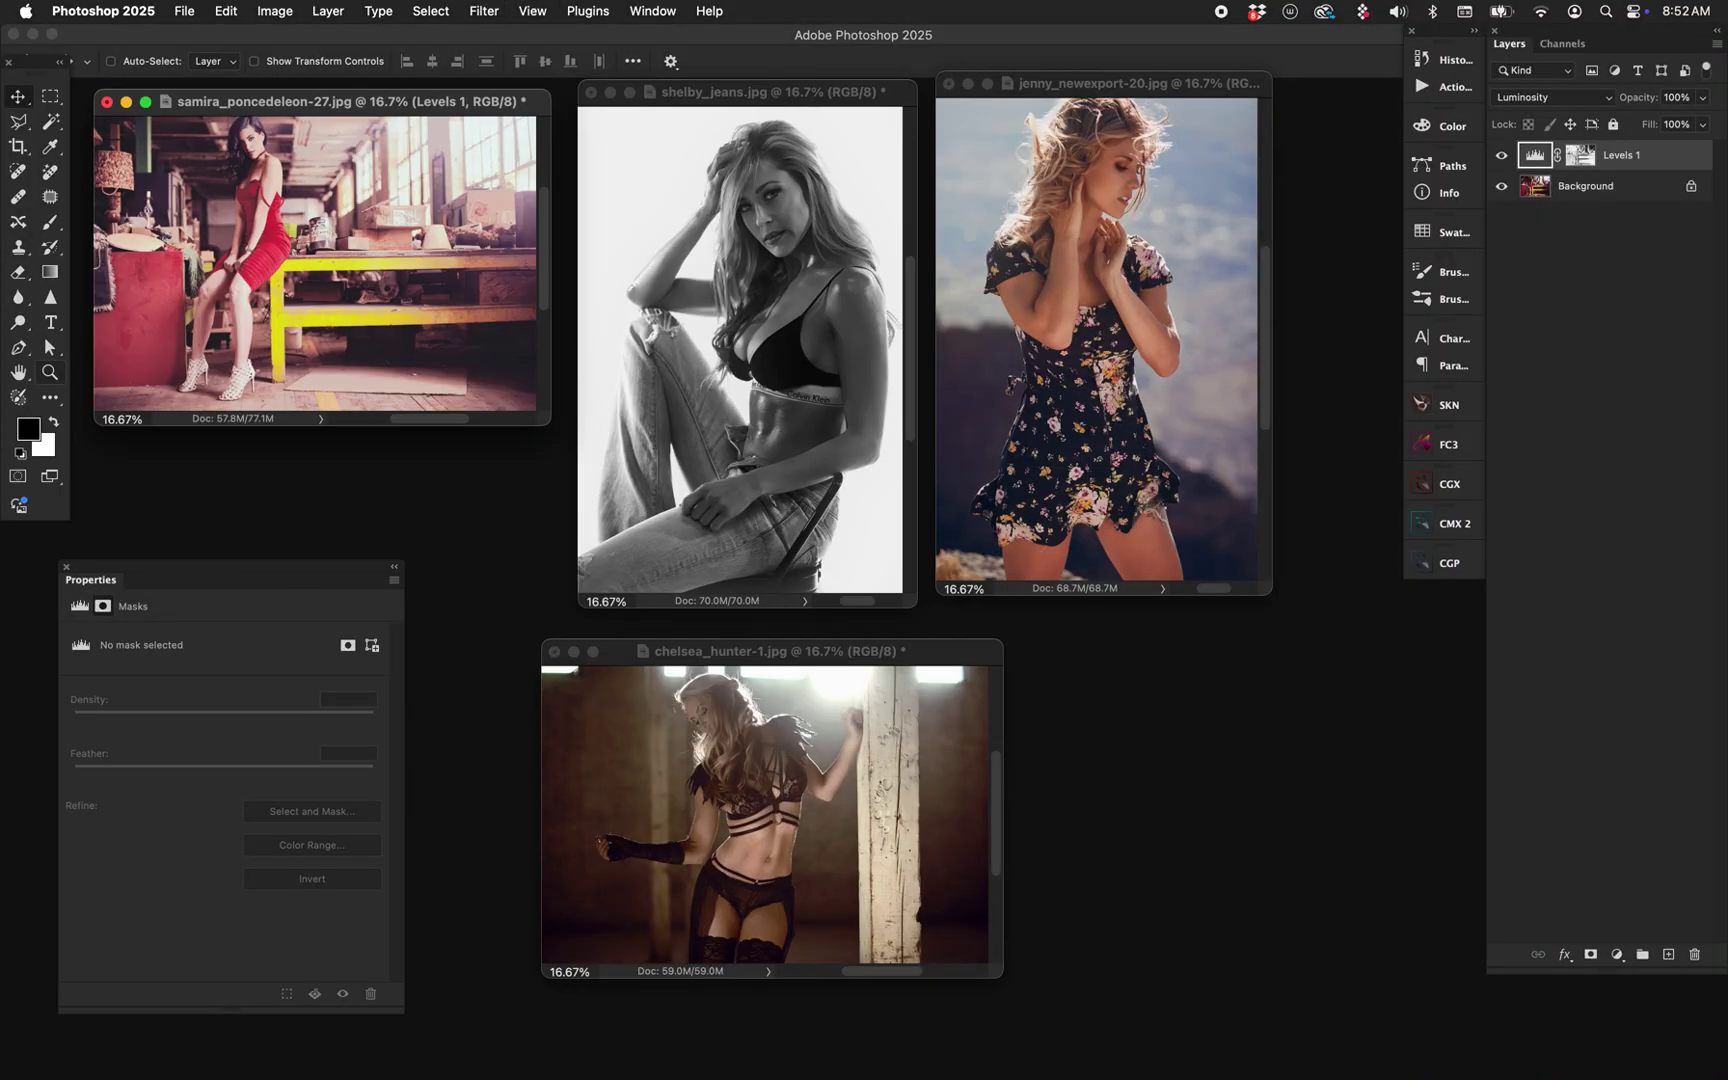
Delete the Levels adjustment layer from the red-dress photo and reposition its floating window among the other open images.
{"action": "key", "text": "Delete"}
{"action": "key", "text": "super+equal"}
{"action": "key", "text": "super+equal"}
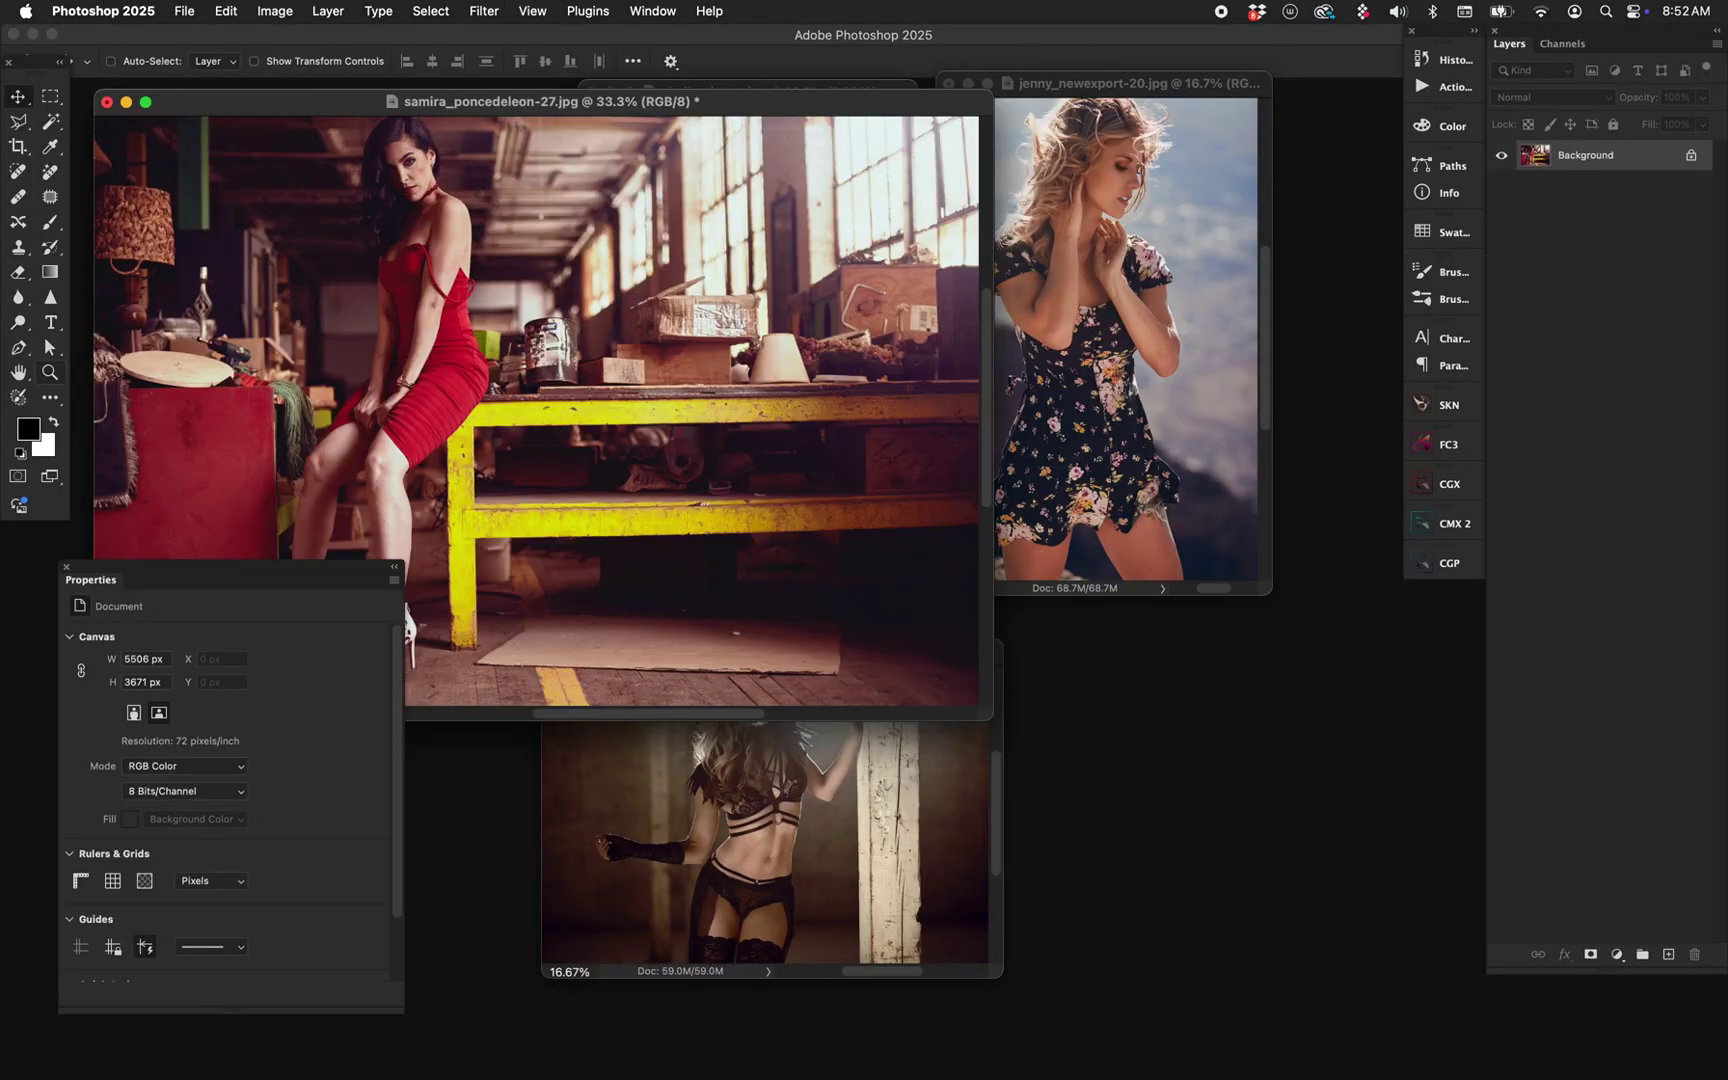
{"action": "left_click_drag", "start_coordinate": [543, 101], "coordinate": [811, 133]}
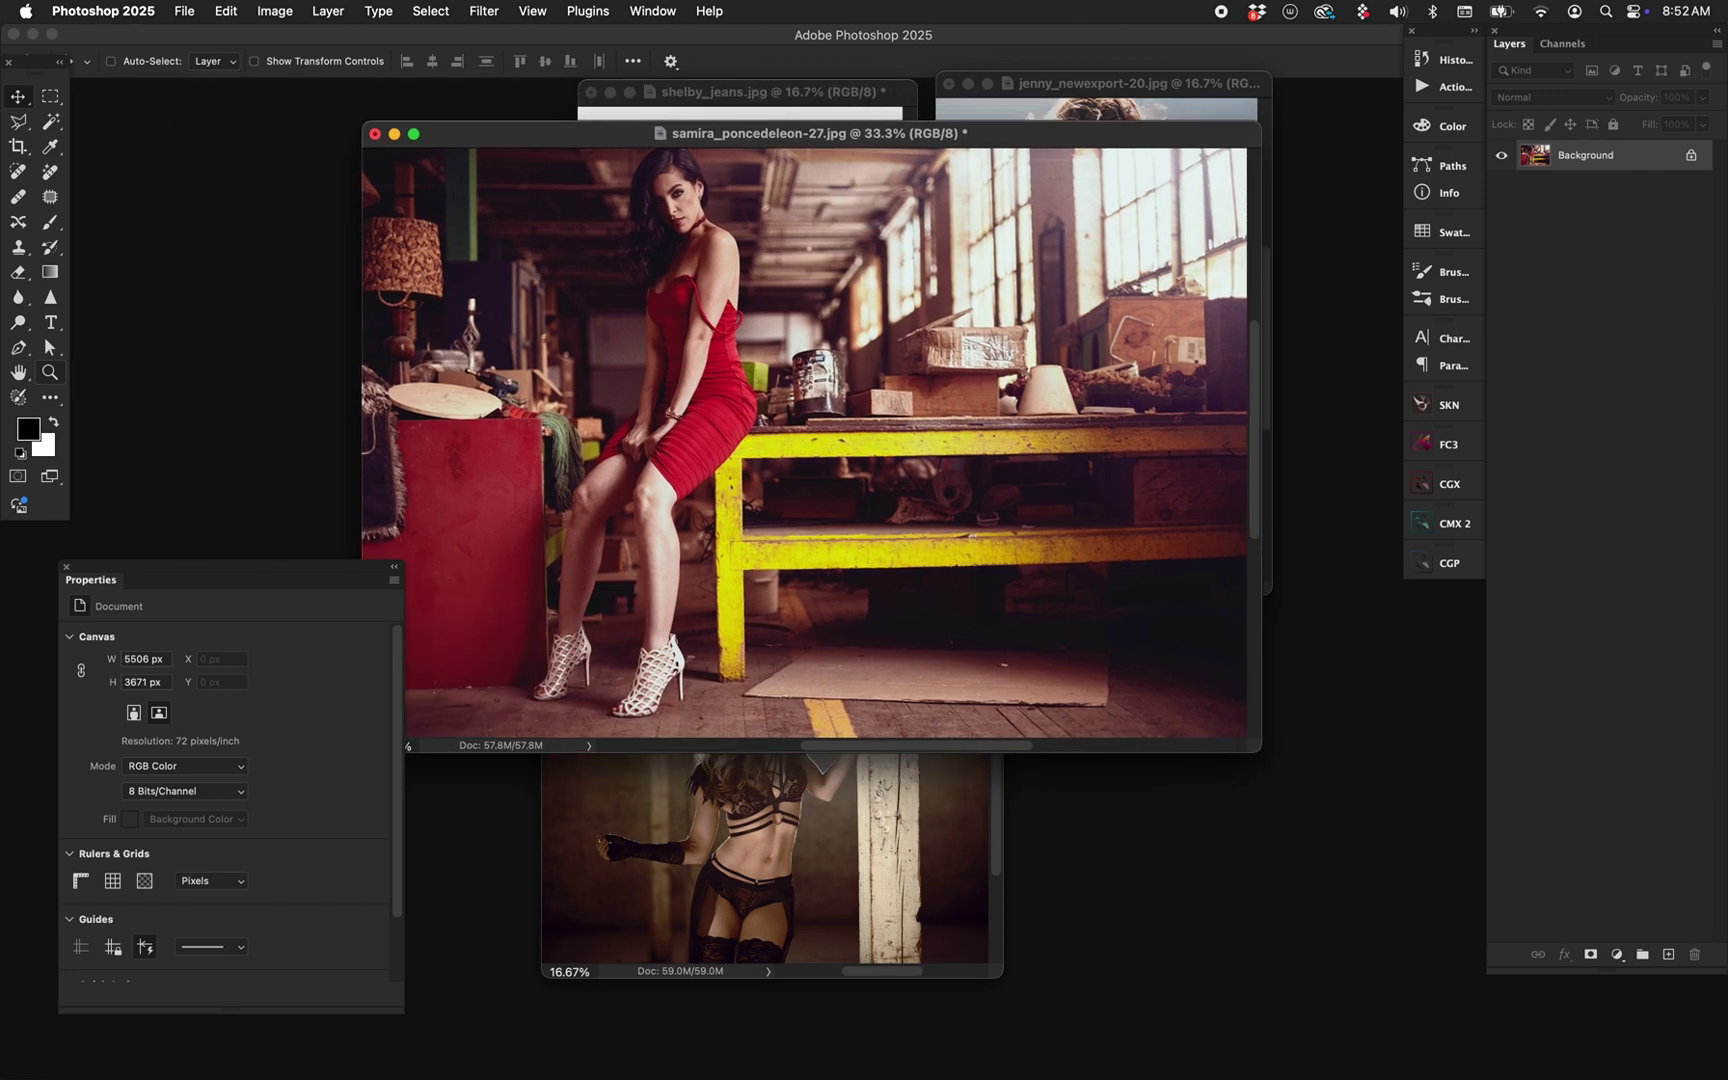
{"action": "key", "text": "super+minus"}
{"action": "key", "text": "super+minus"}
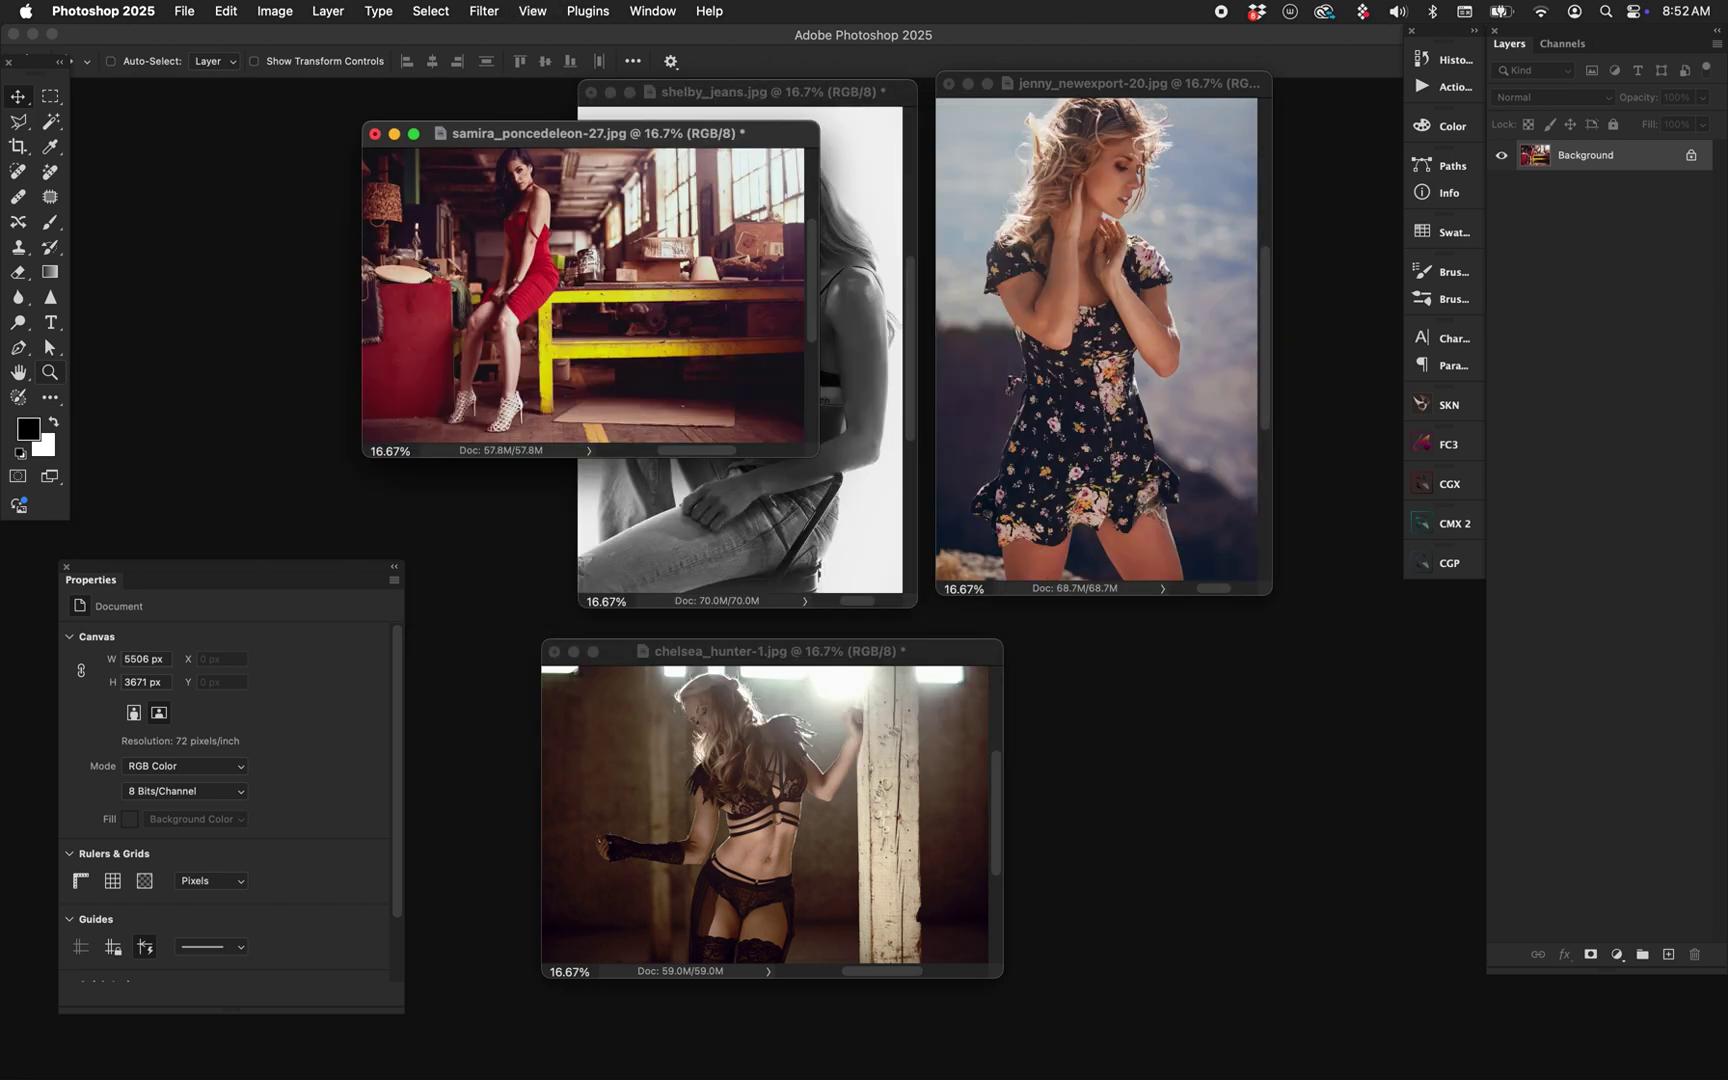
{"action": "left_click_drag", "start_coordinate": [590, 133], "coordinate": [536, 133]}
Show the black-and-white jeans portrait in full-screen mode, fitted to the screen, and load its inverted luminosity as a selection.
{"action": "left_click", "coordinate": [747, 92]}
{"action": "key", "text": "f"}
{"action": "key", "text": "super+0"}
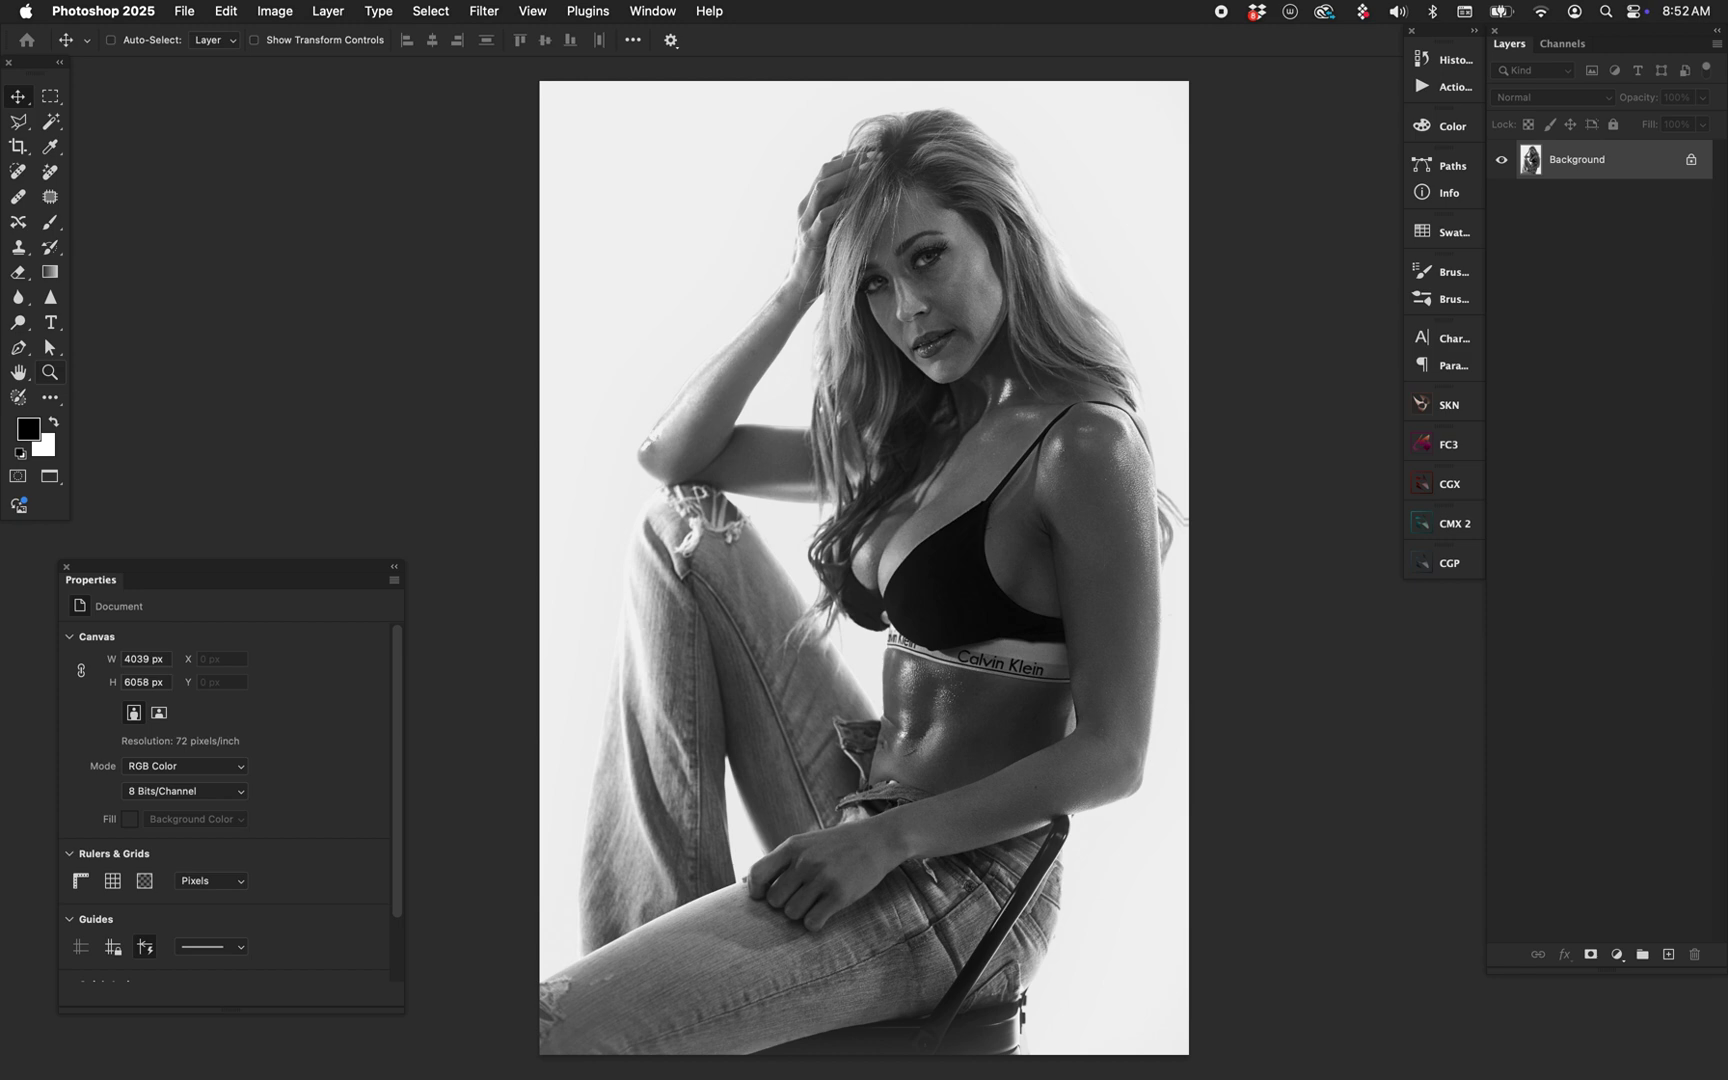
{"action": "key", "text": "super"}
{"action": "key", "text": "super+alt+2"}
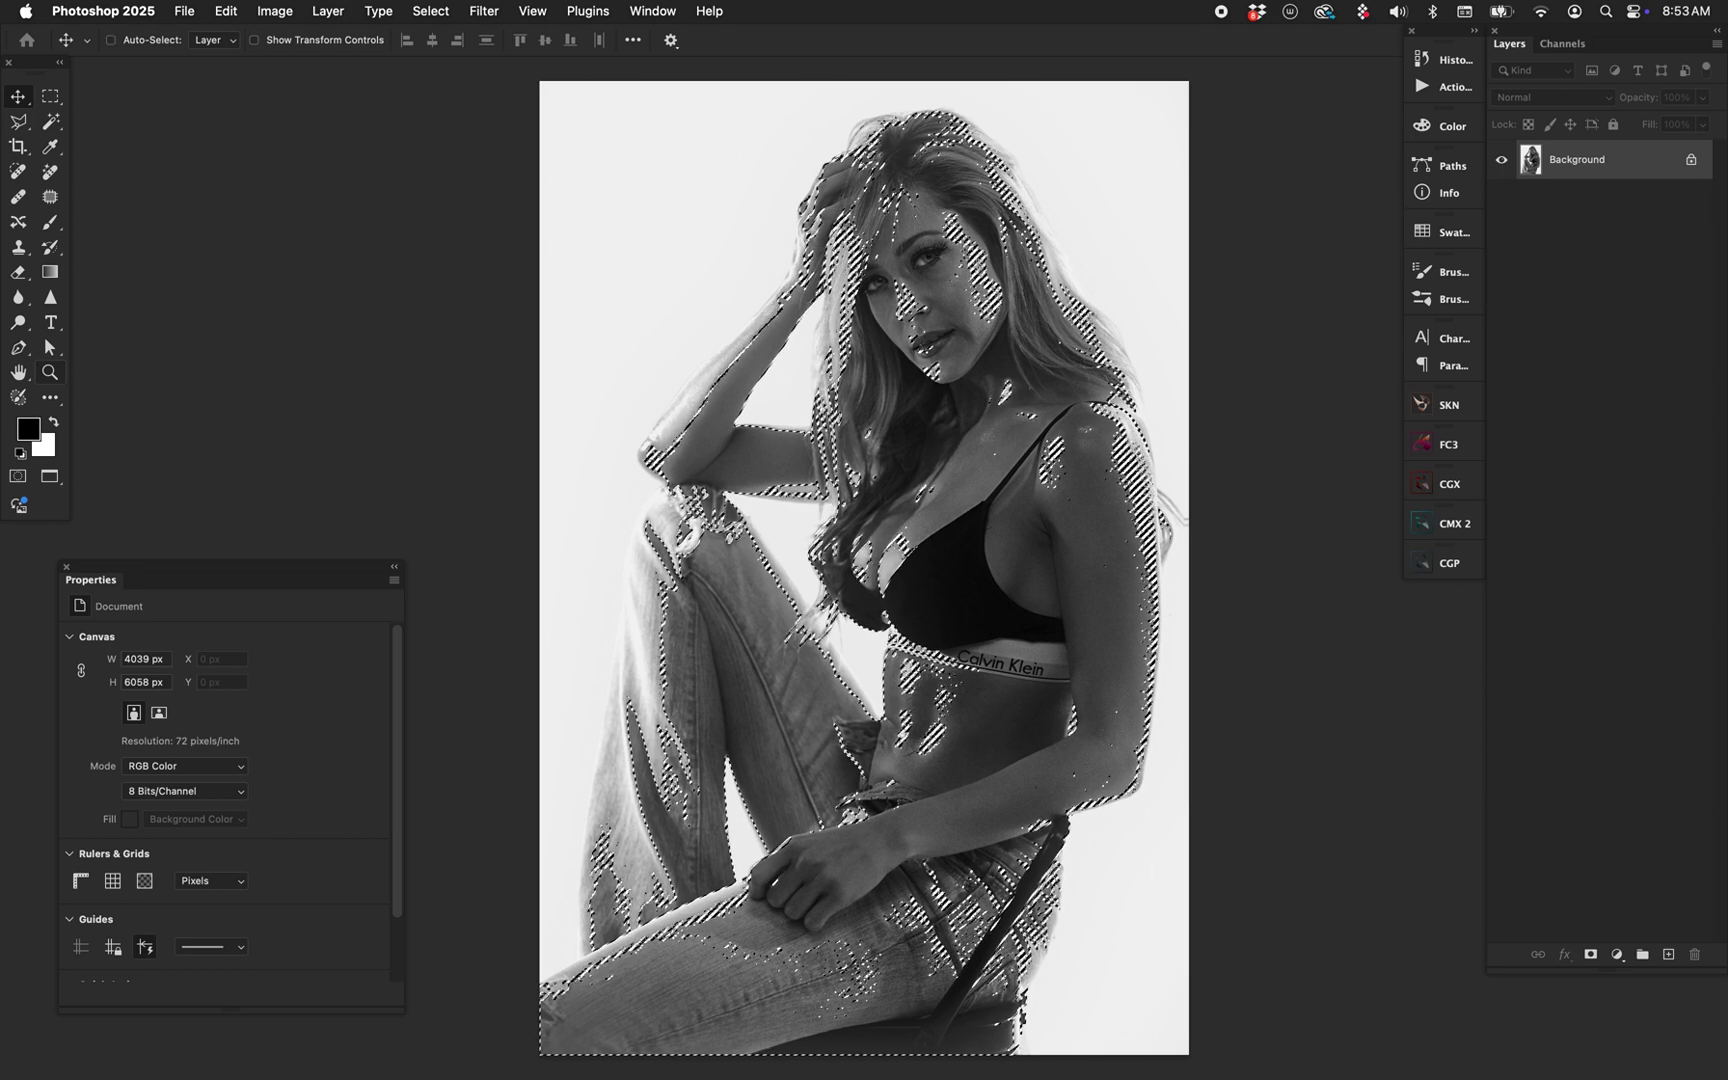
Add a Levels adjustment layer masked by the dark-tone selection and lower its white input to 194.
{"action": "left_click", "coordinate": [1617, 954]}
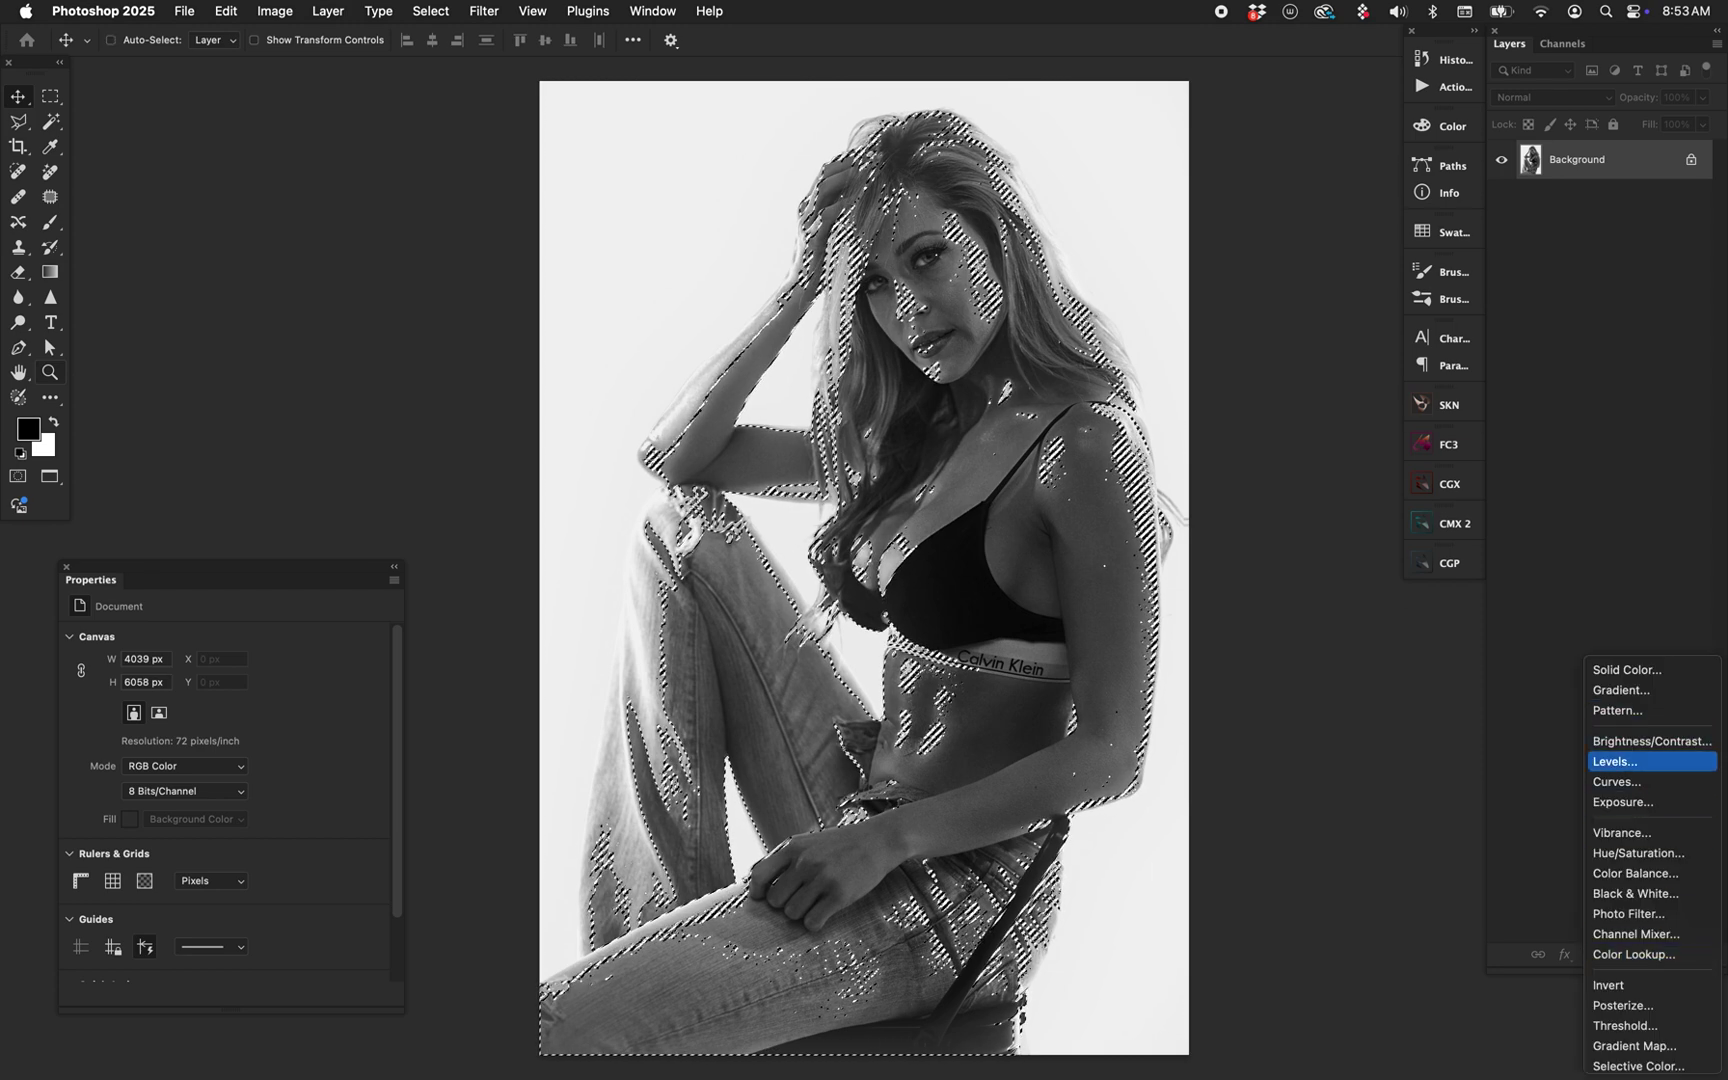
{"action": "left_click", "coordinate": [1614, 761]}
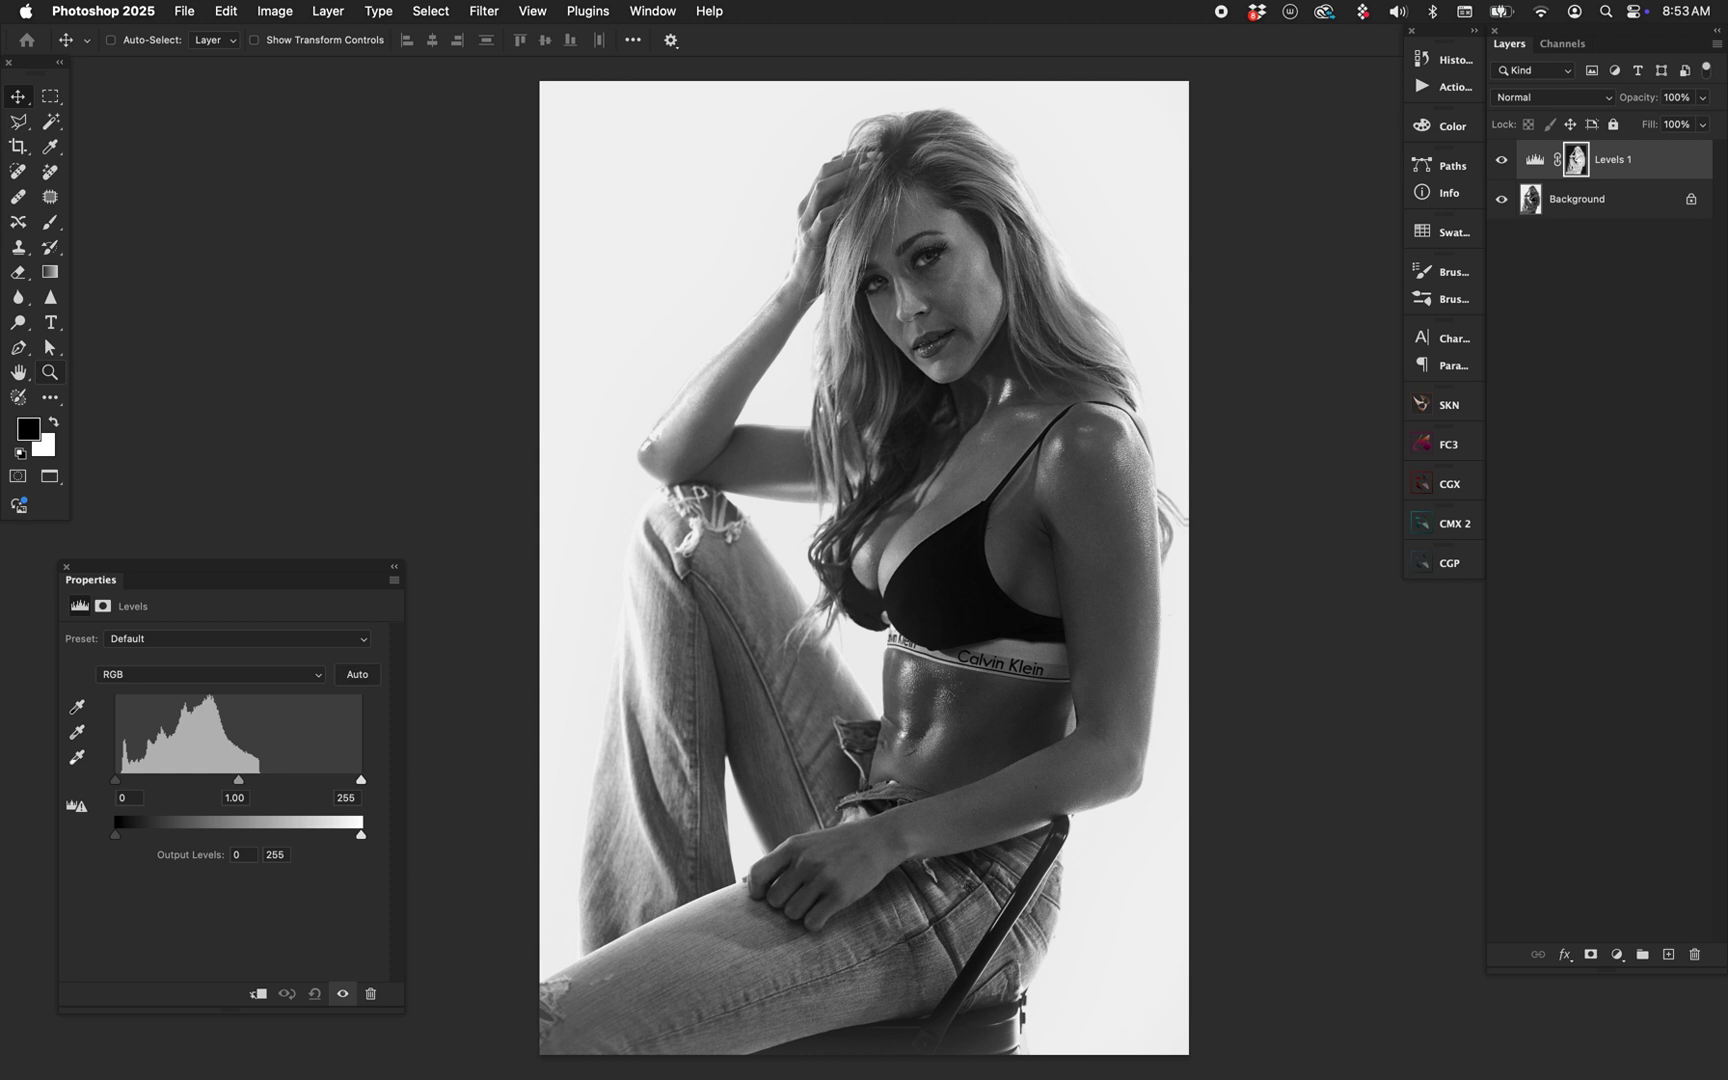
{"action": "left_click_drag", "start_coordinate": [361, 780], "coordinate": [302, 780]}
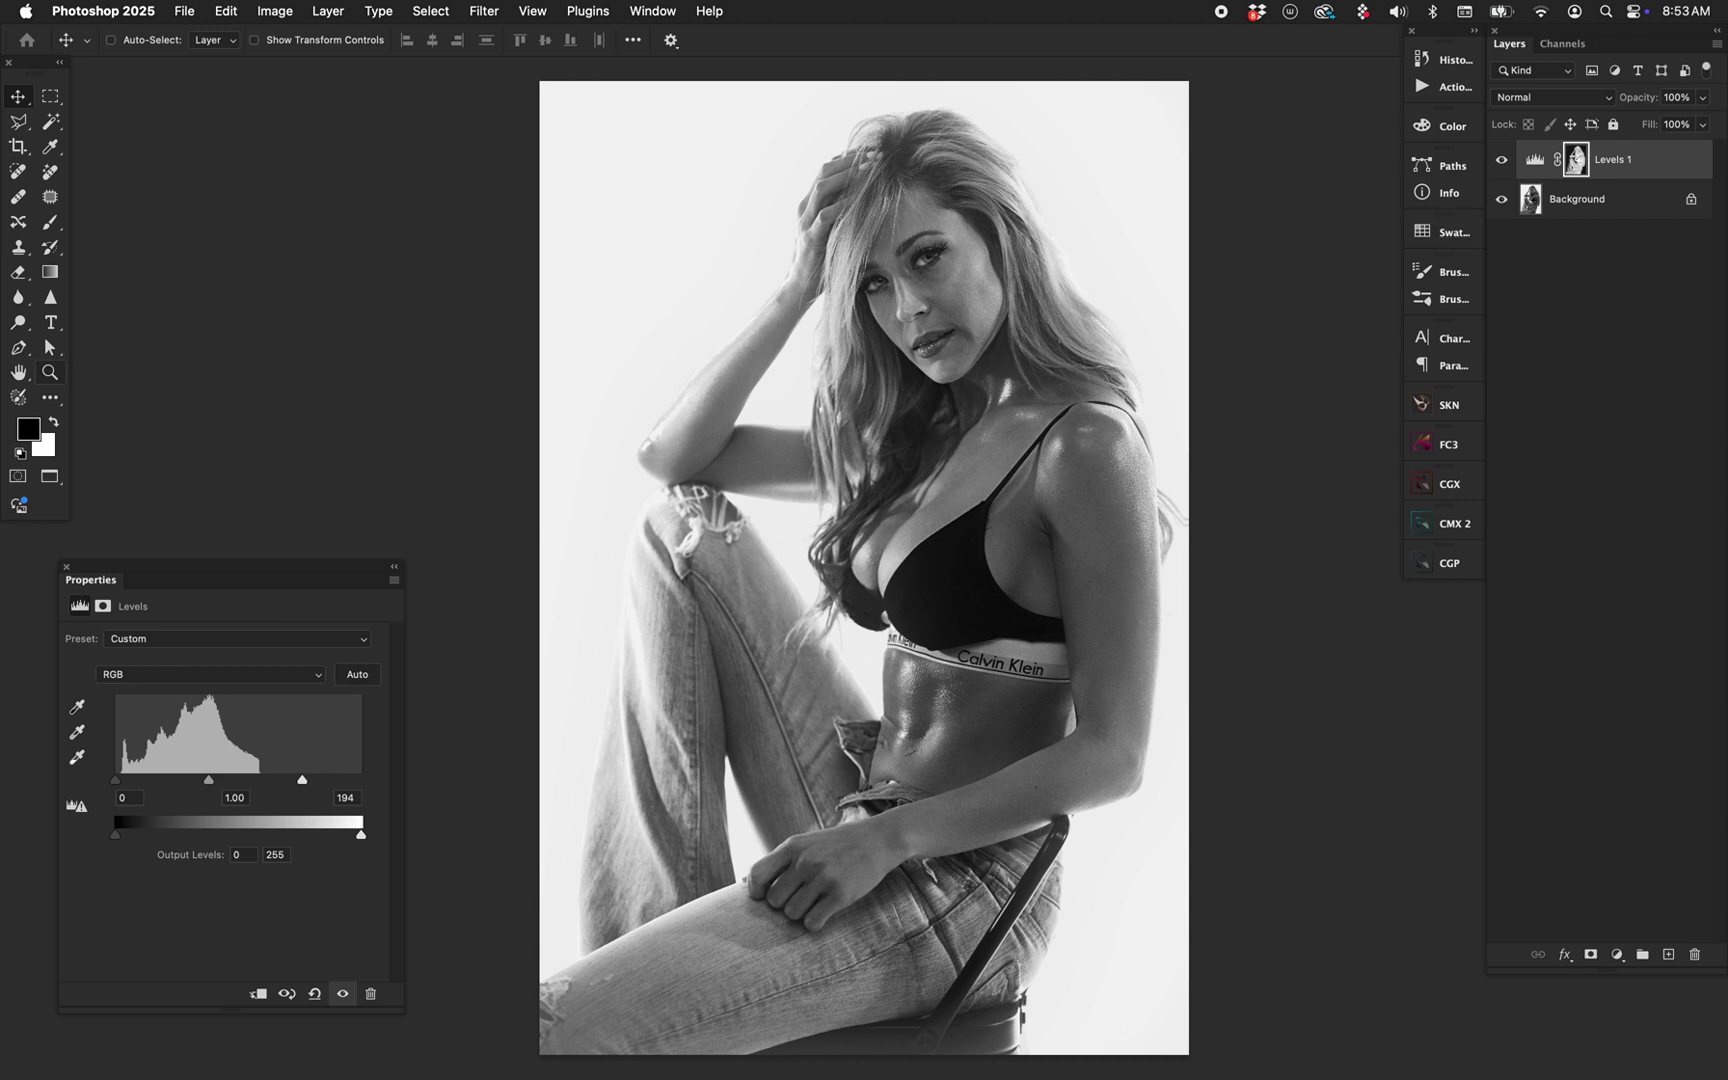
Compare the jeans portrait with the Levels mask disabled and enabled, and with the Levels layer off and on.
{"action": "left_click", "coordinate": [1575, 159], "text": "shift"}
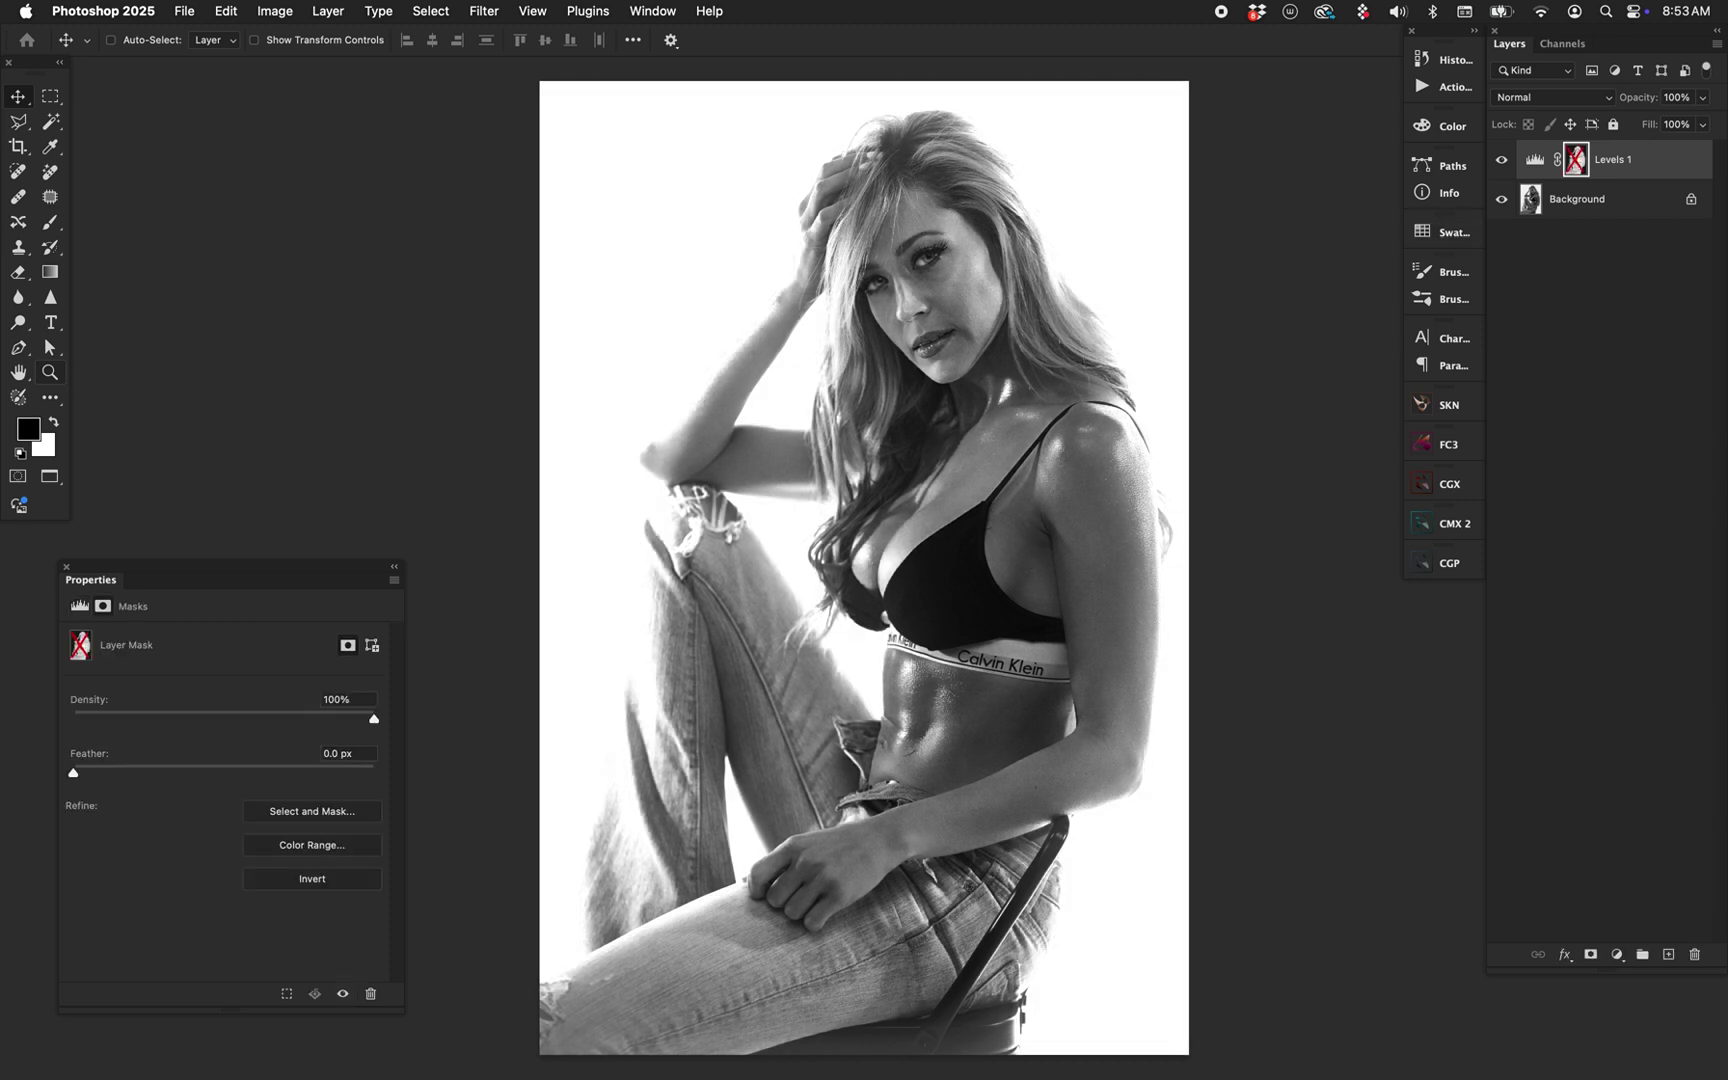
{"action": "left_click", "coordinate": [342, 993]}
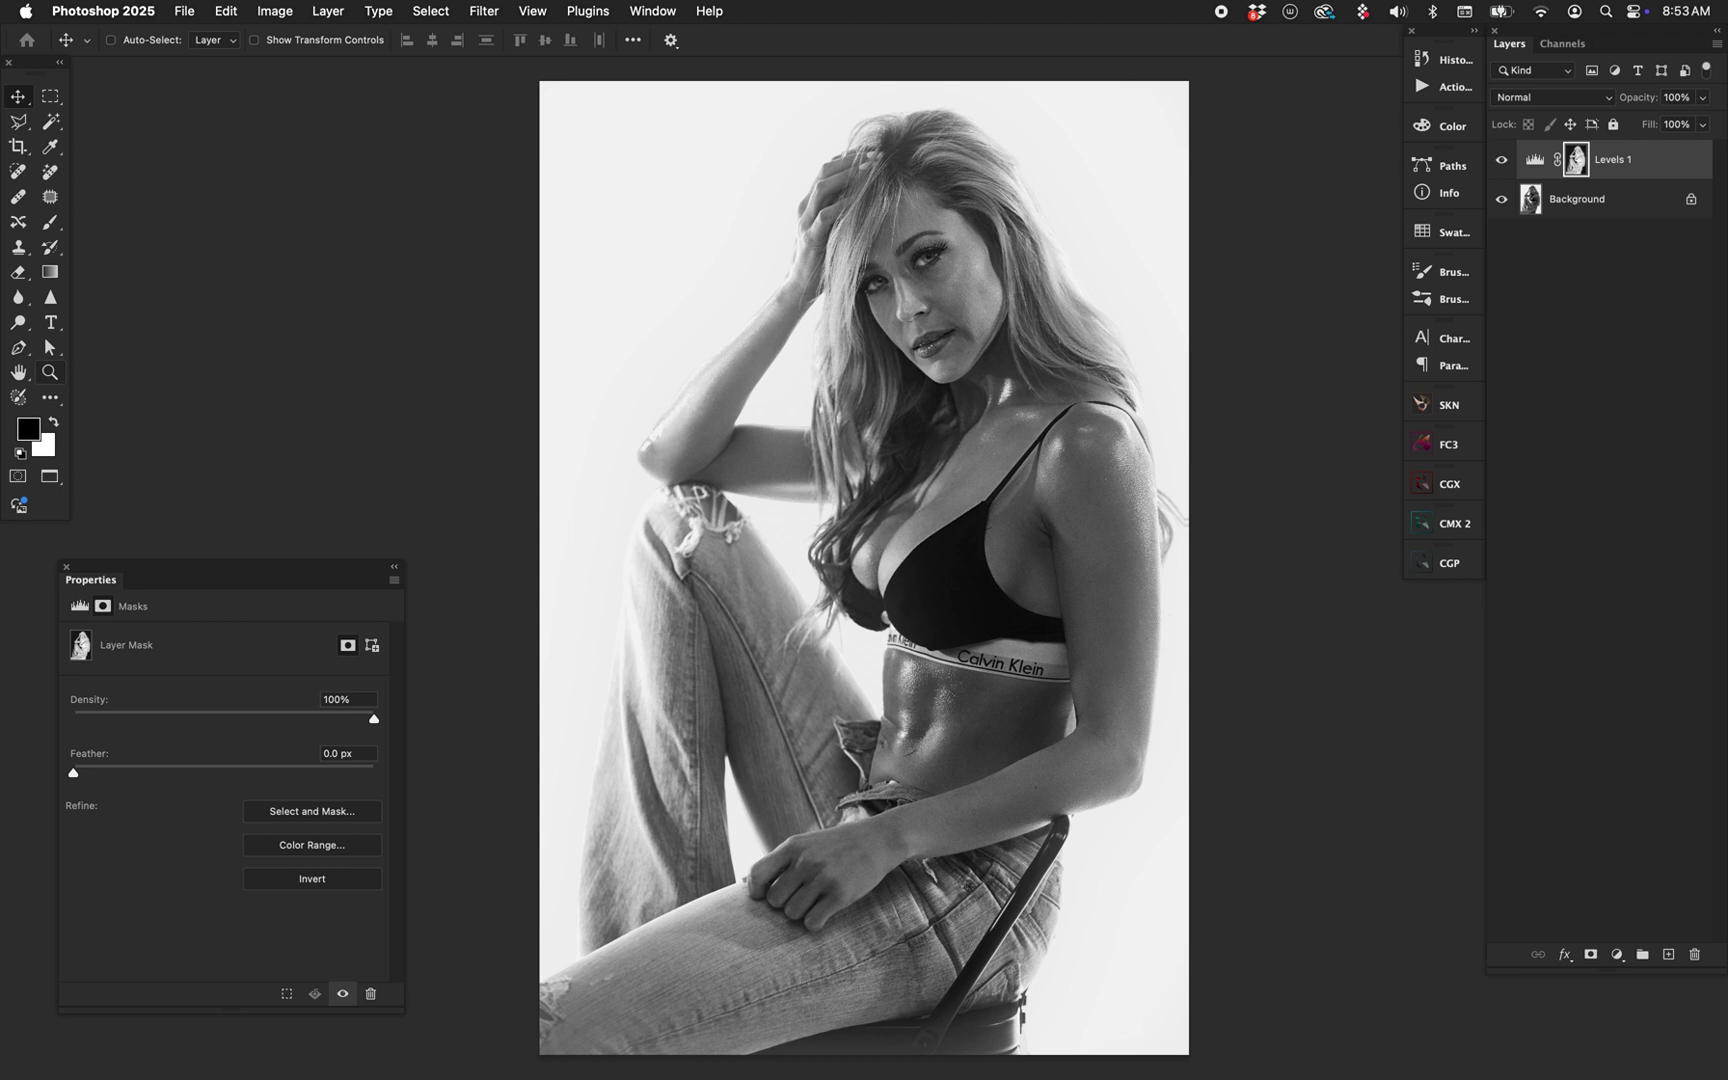
{"action": "key", "text": "super+comma"}
{"action": "key", "text": "super+comma"}
Return the jeans portrait to a floating window at 12.5% zoom and show the floral-dress photo in full-screen mode.
{"action": "key", "text": "f"}
{"action": "key", "text": "f"}
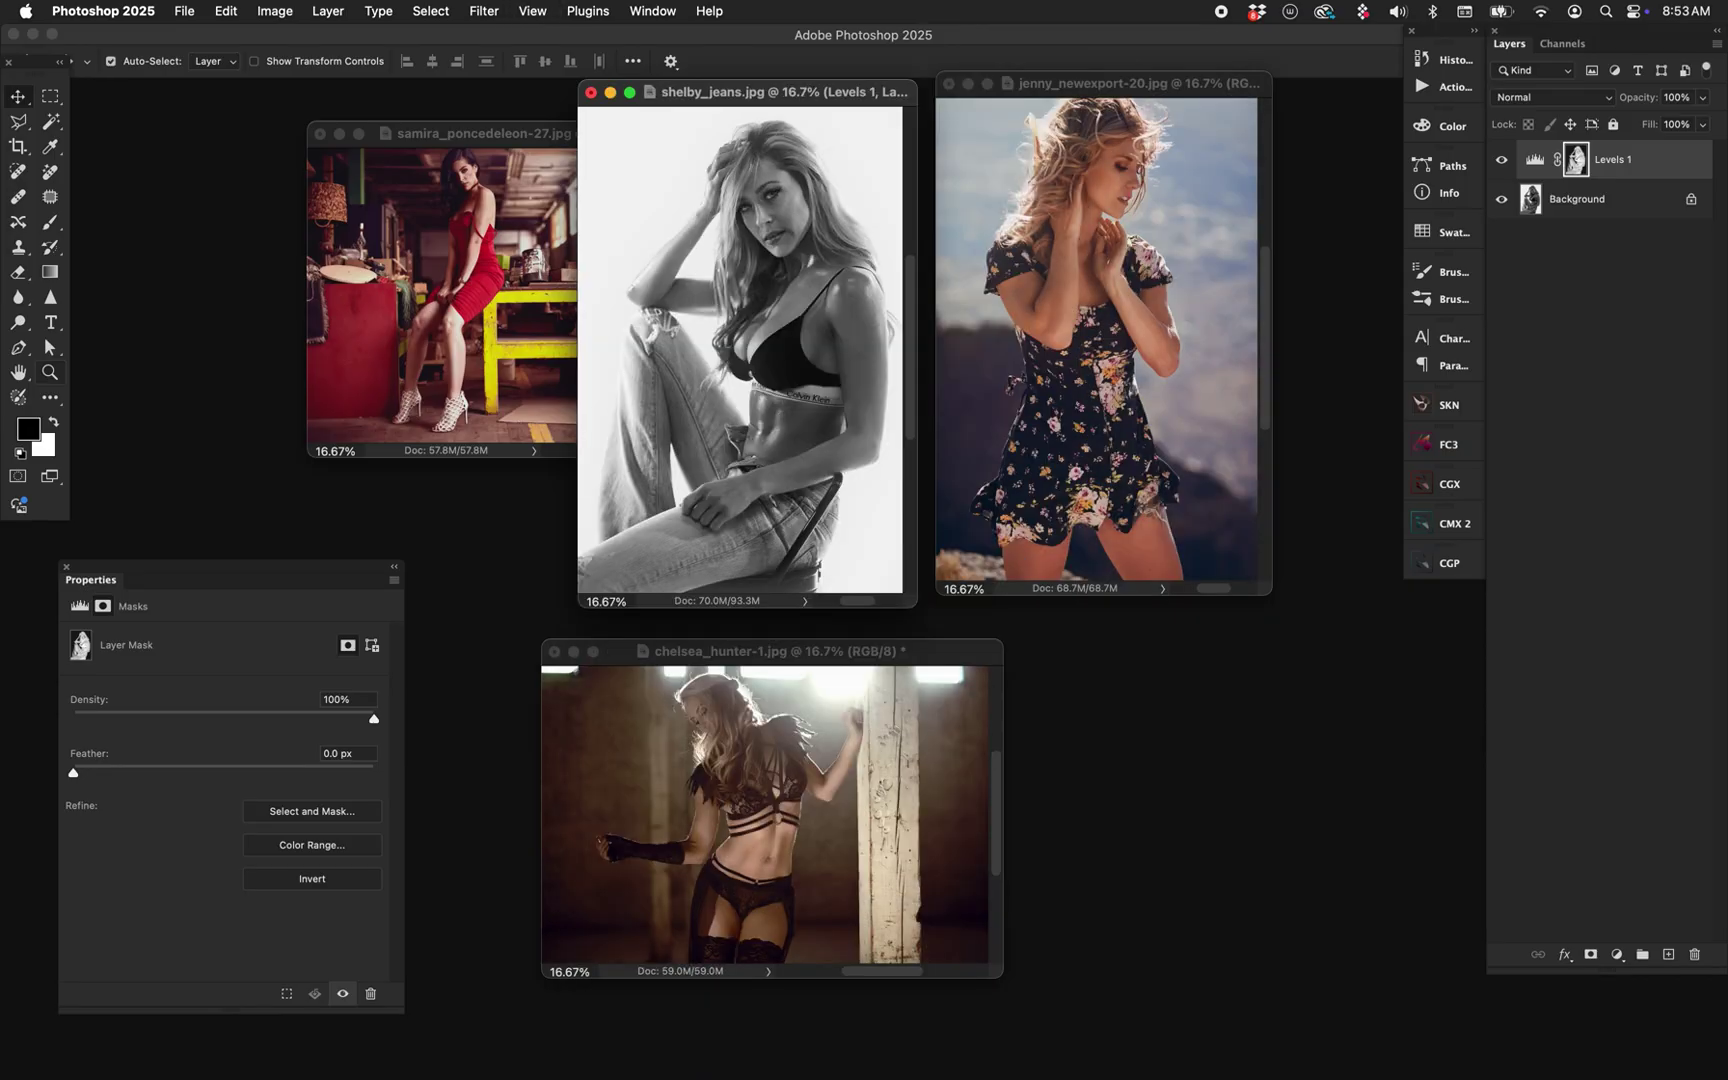
{"action": "key", "text": "super"}
{"action": "key", "text": "super+minus"}
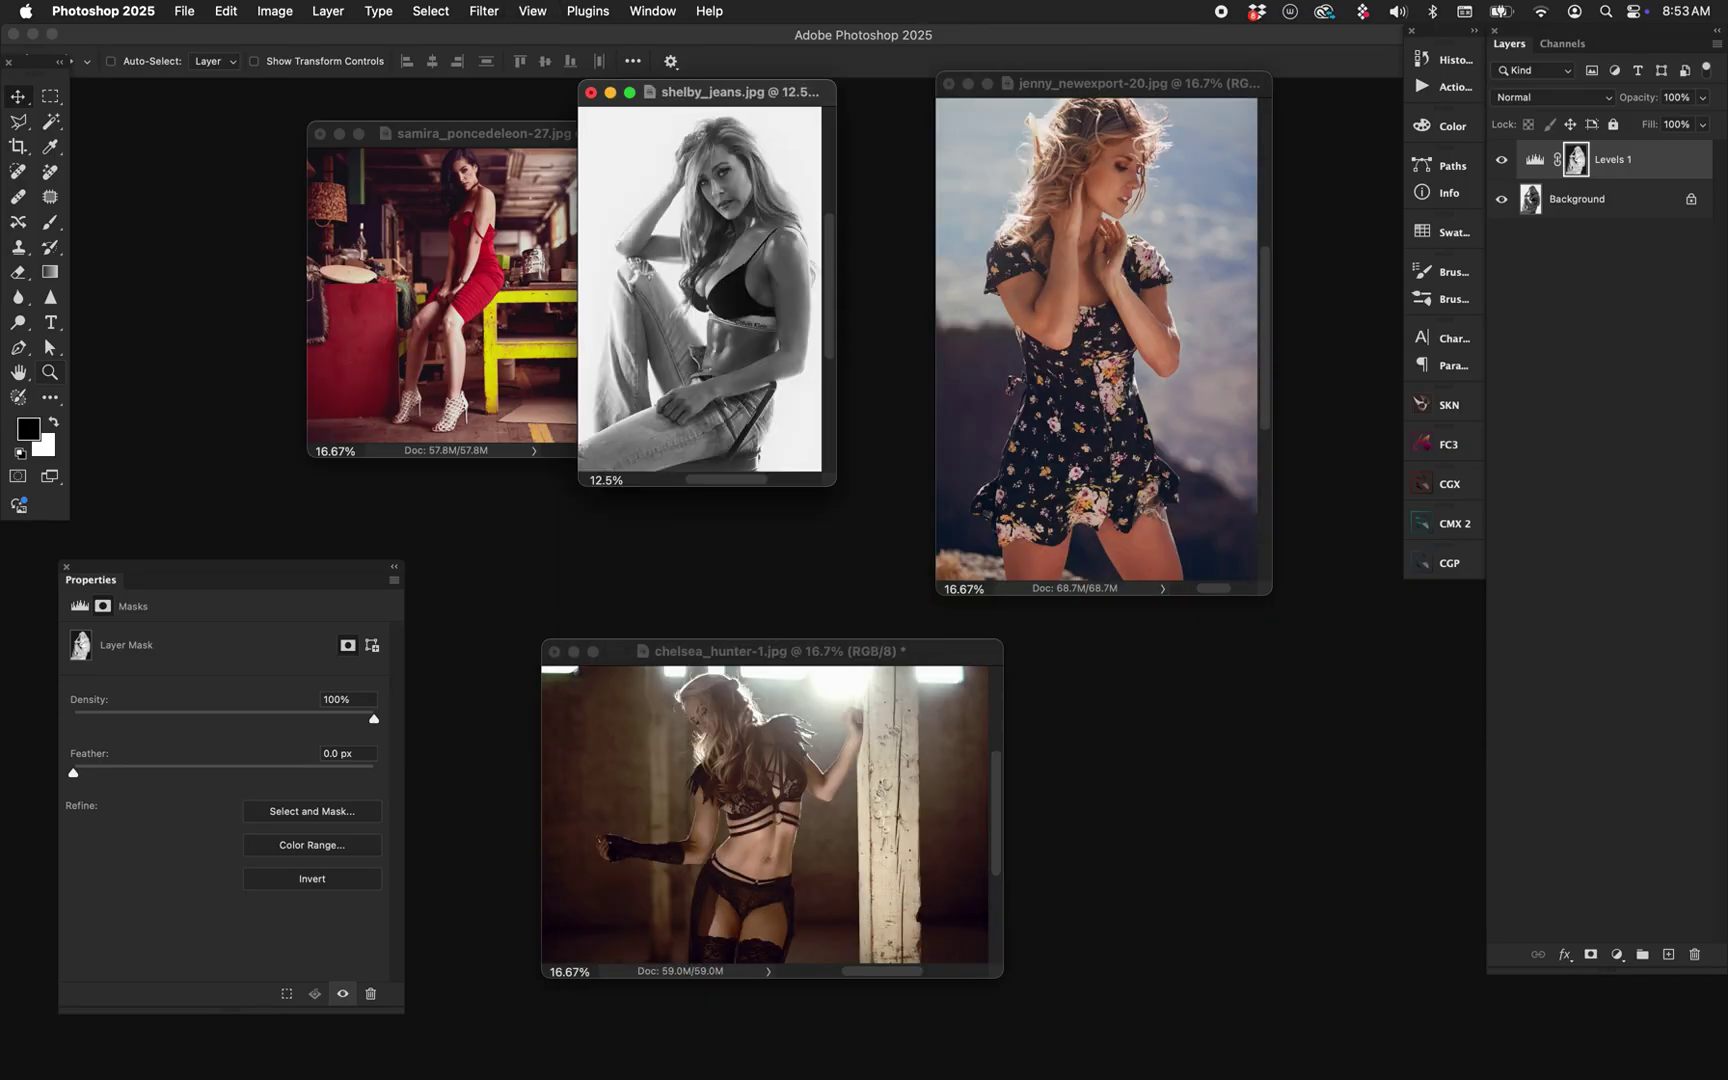
{"action": "key", "text": "ctrl+Tab"}
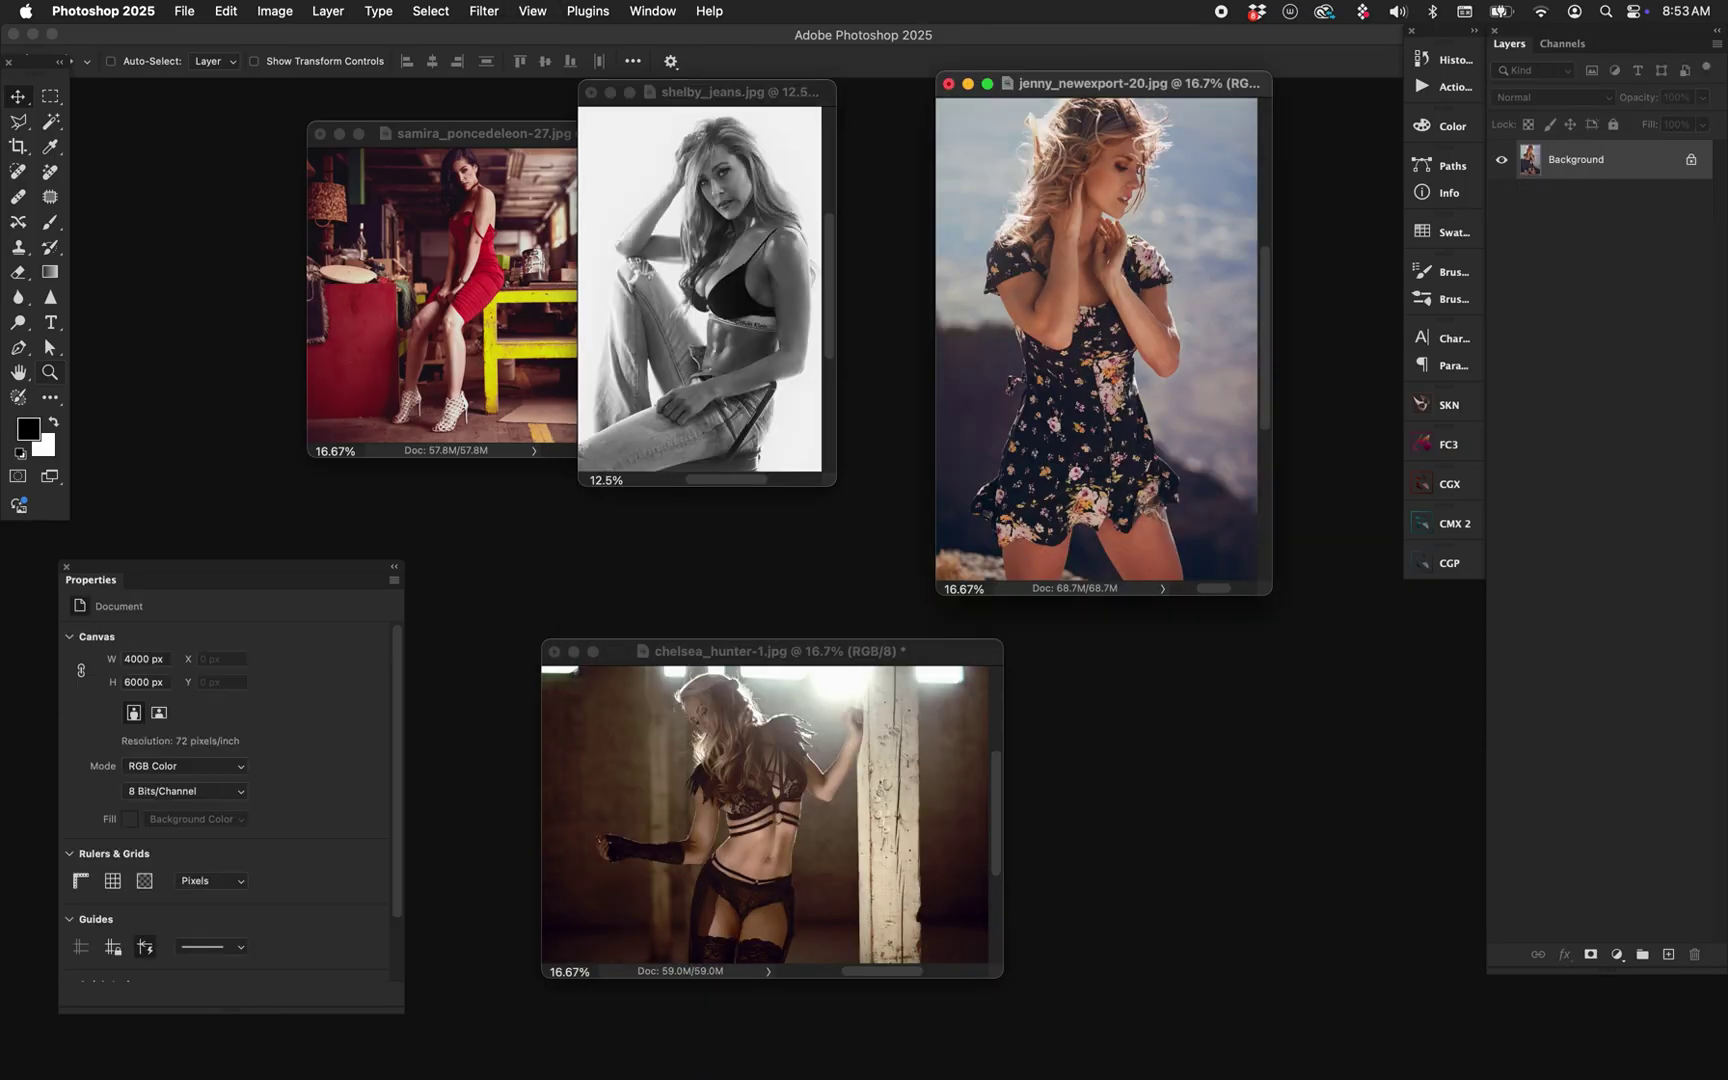
{"action": "key", "text": "f"}
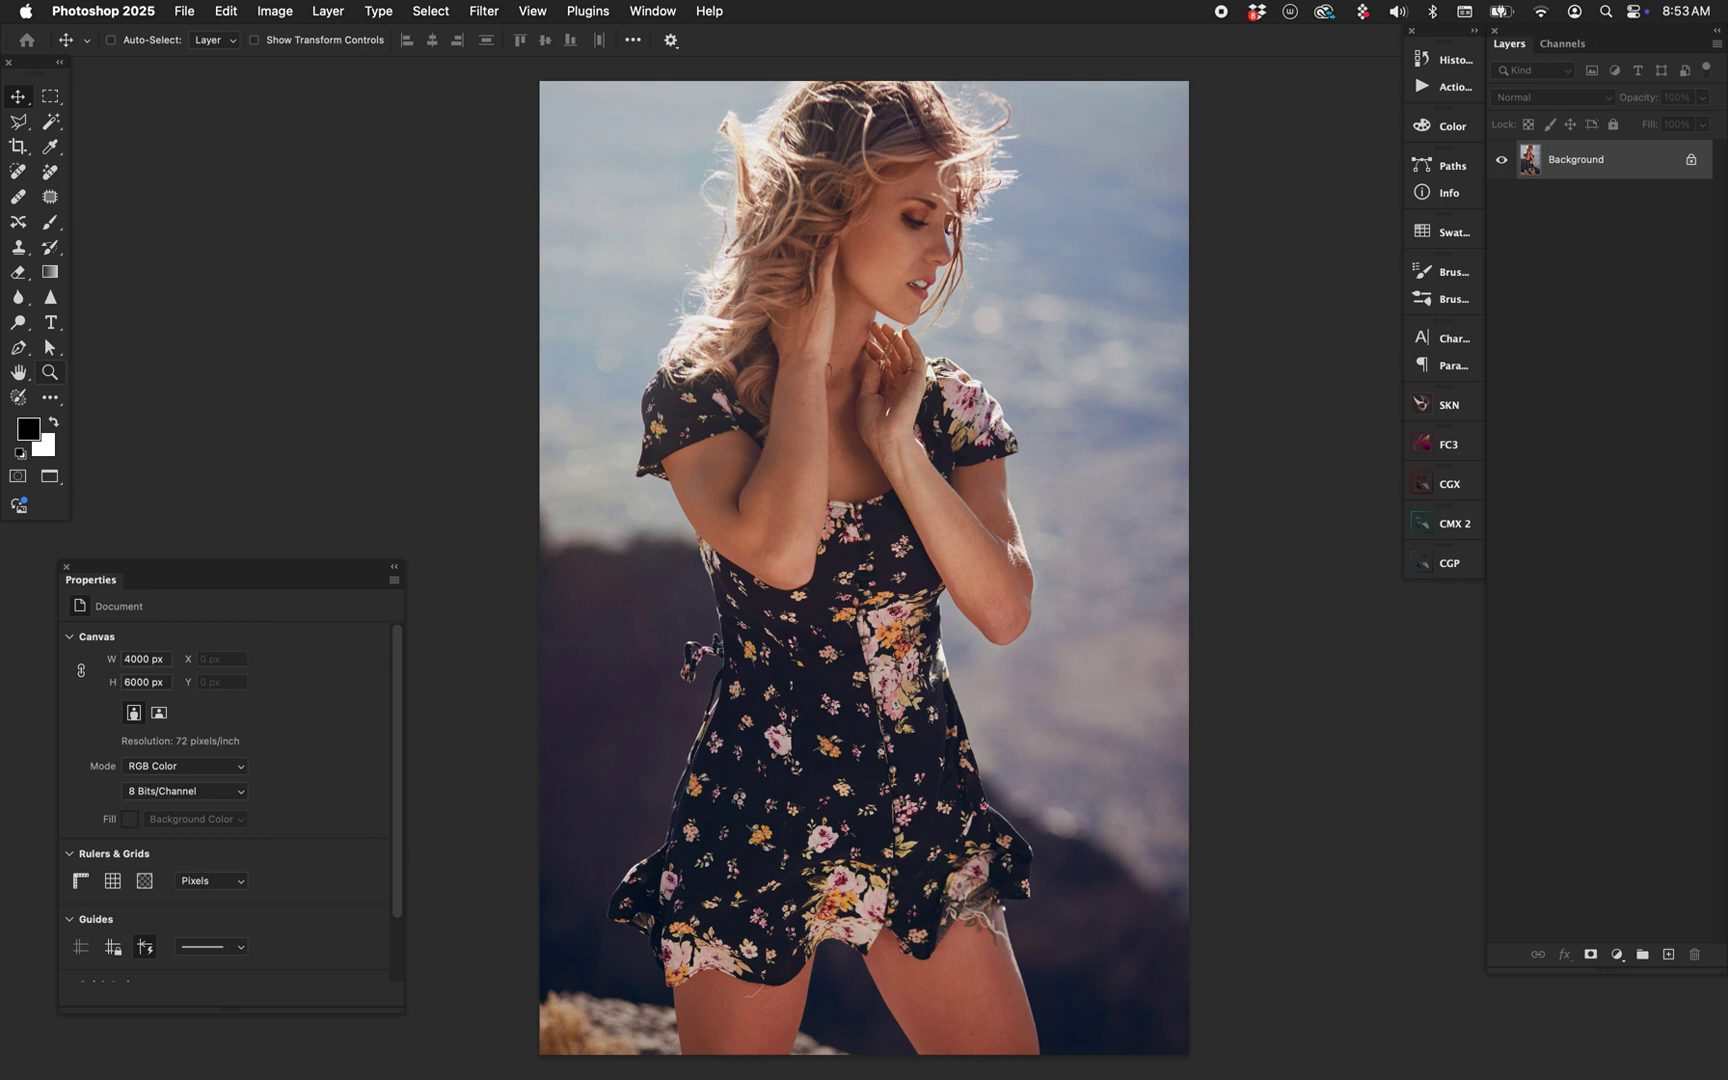
Add a Curves adjustment layer masked to the floral-dress photo's dark tones by inverted luminosity, and view the mask on its own.
{"action": "key", "text": "super"}
{"action": "key", "text": "super+alt+2"}
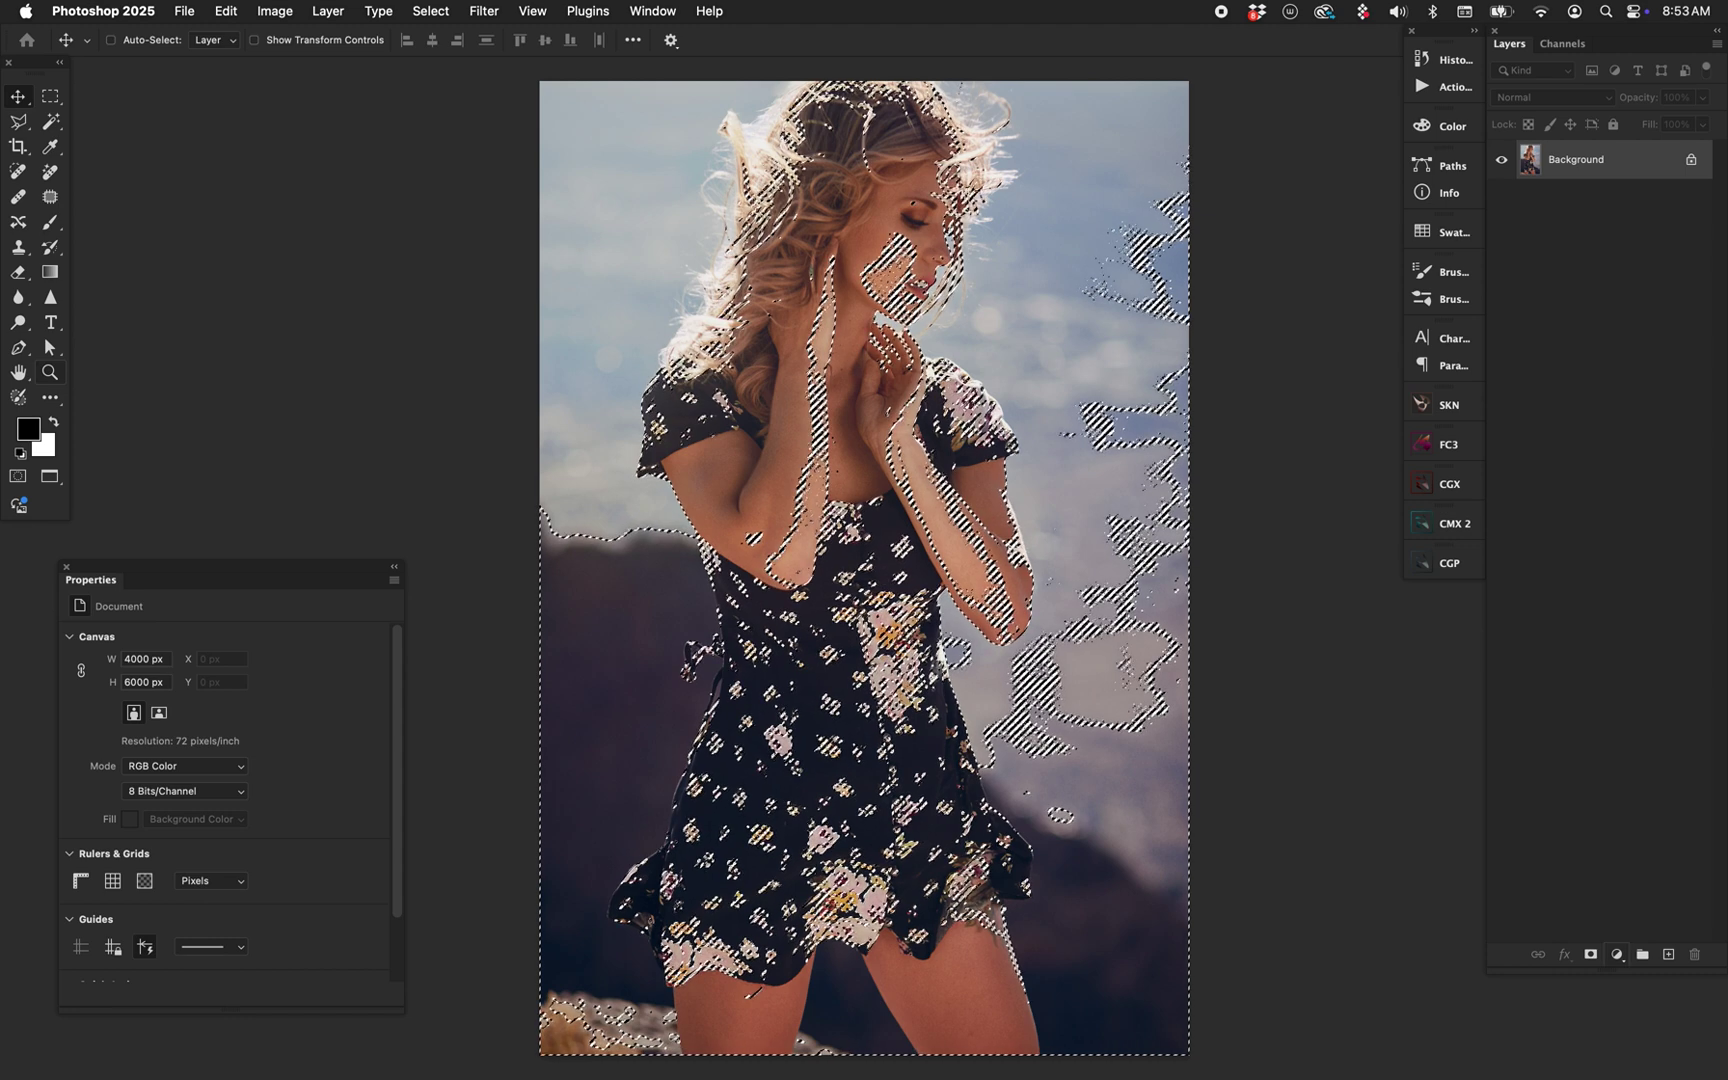
{"action": "left_click", "coordinate": [1617, 954]}
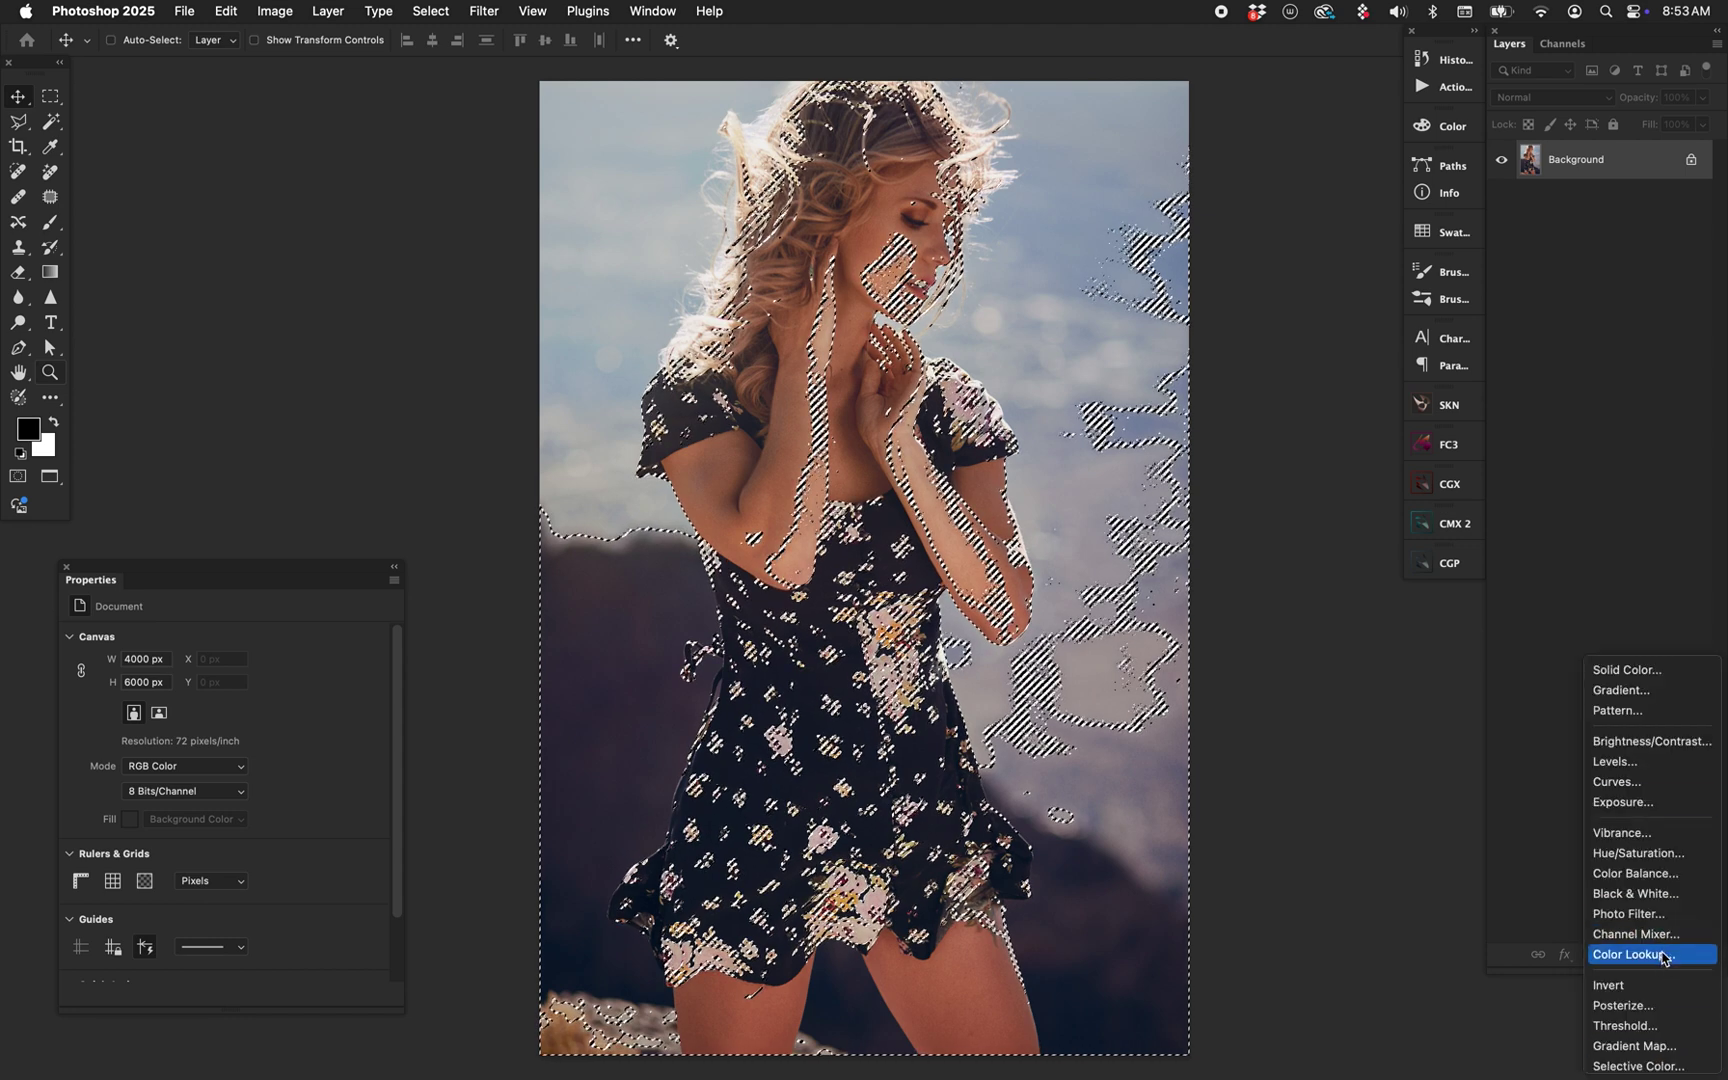
{"action": "left_click", "coordinate": [1655, 789]}
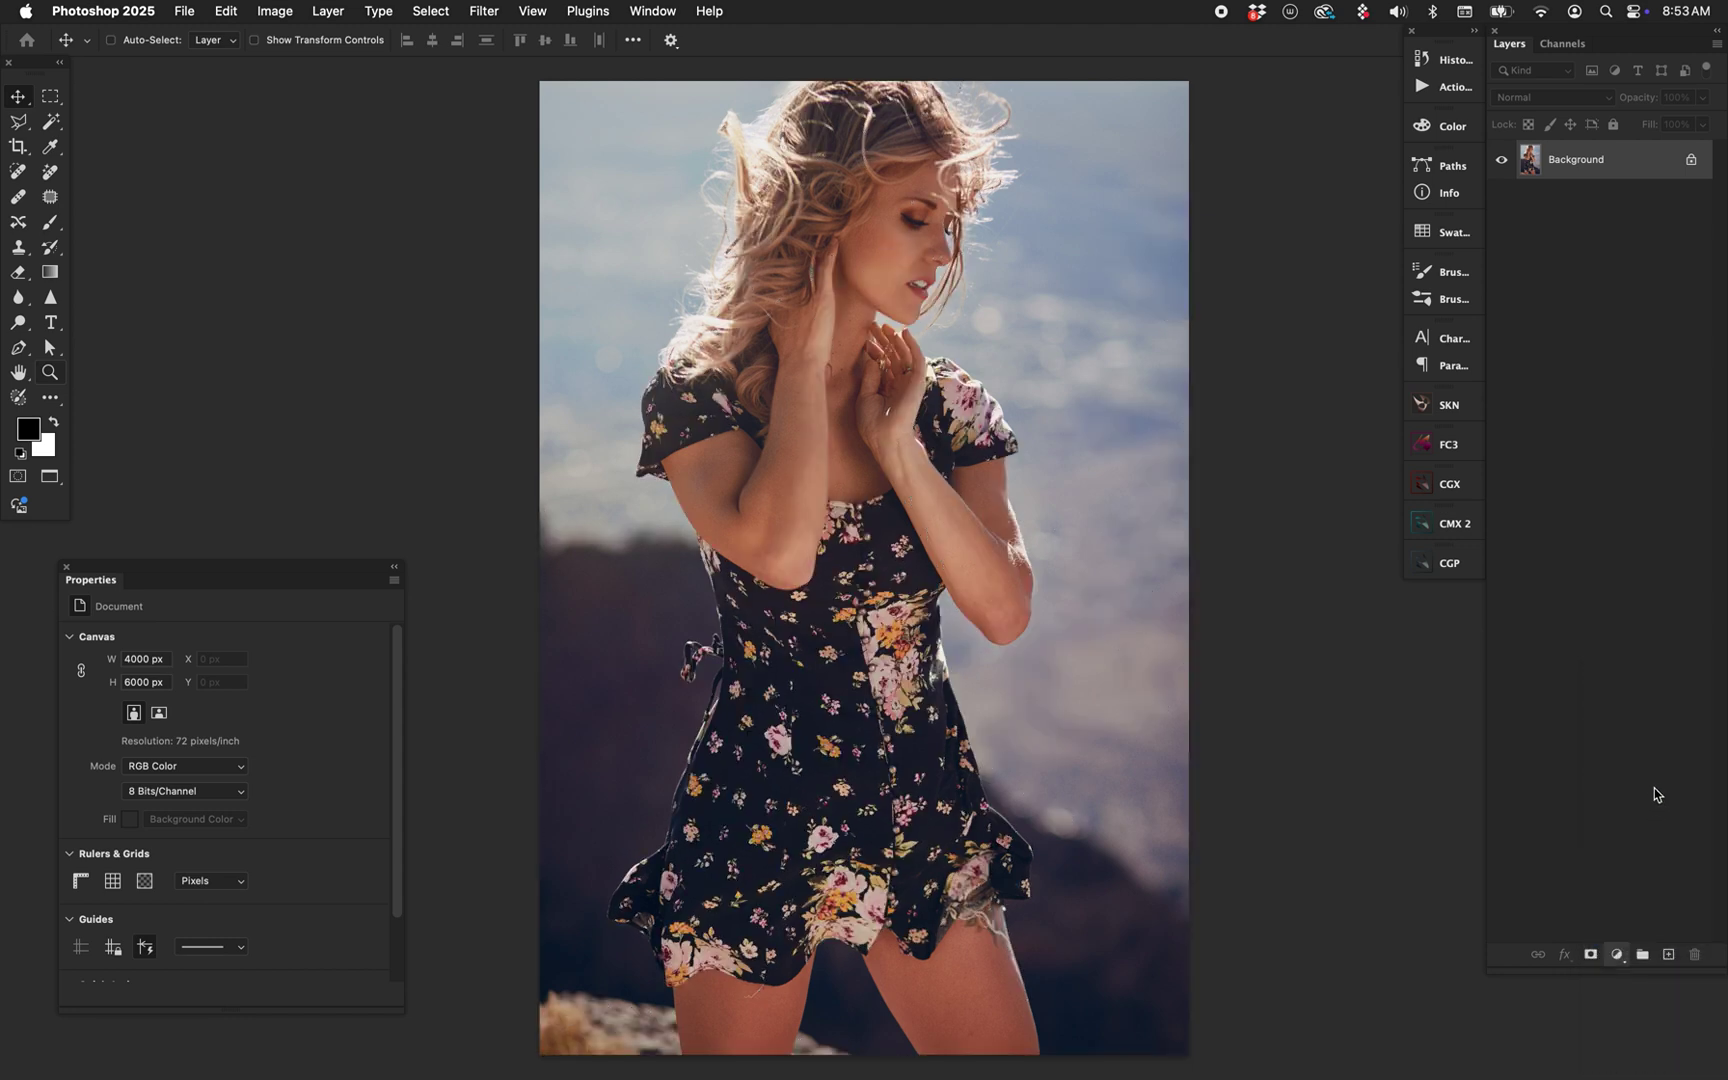
{"action": "left_click", "coordinate": [1578, 168], "text": "alt"}
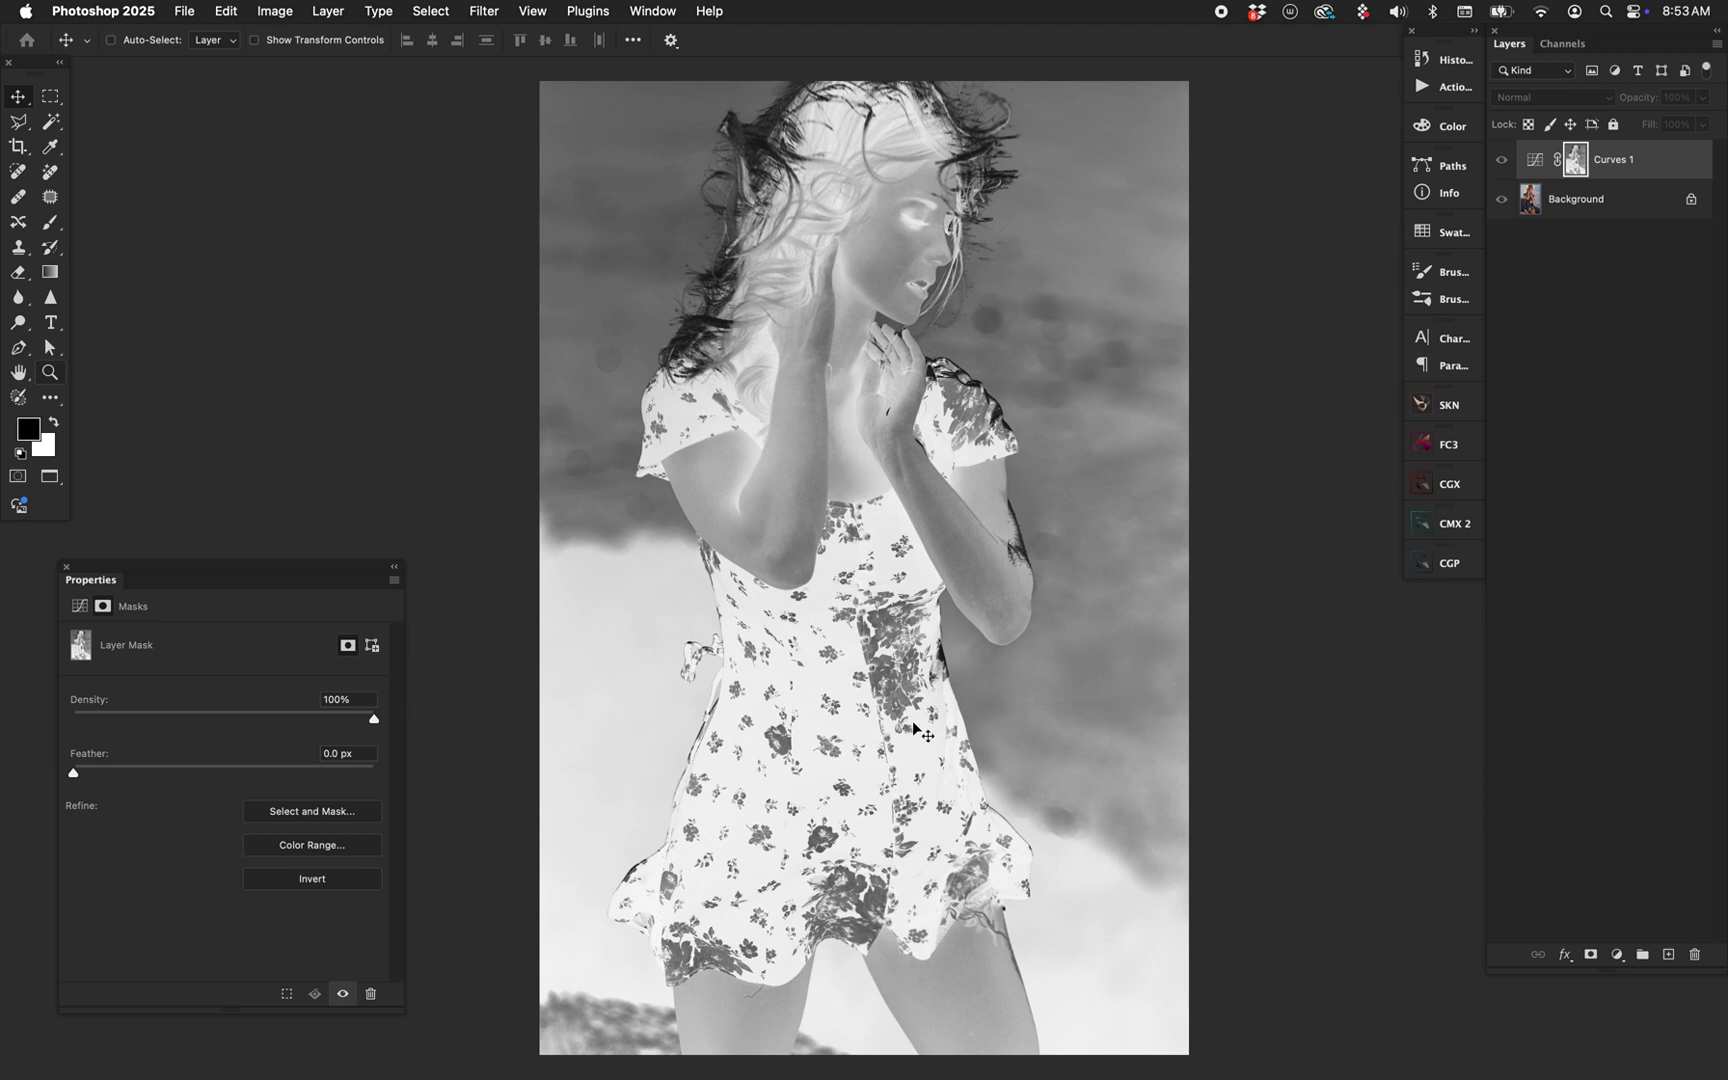
{"action": "left_click", "coordinate": [1540, 170]}
Set the Curves layer's blend mode to Color and raise the midtones of its Red curve.
{"action": "left_click", "coordinate": [224, 664]}
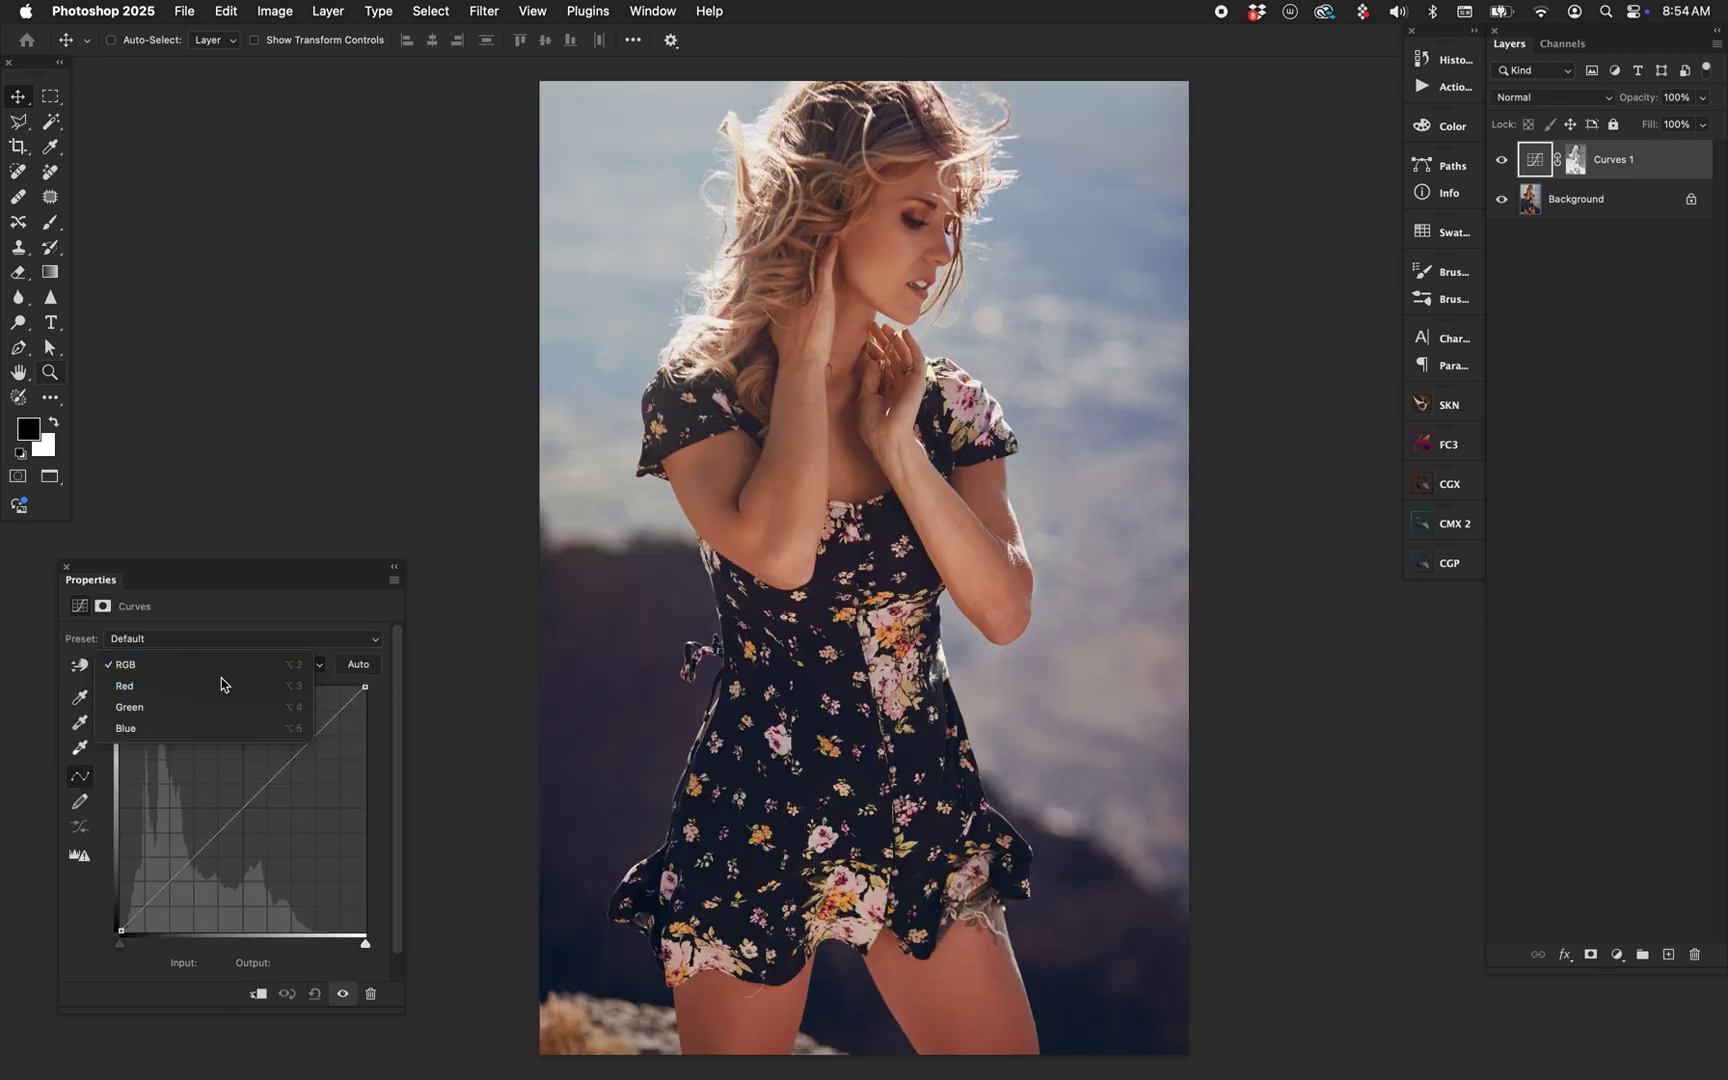
{"action": "left_click", "coordinate": [222, 685]}
{"action": "left_click", "coordinate": [1550, 97]}
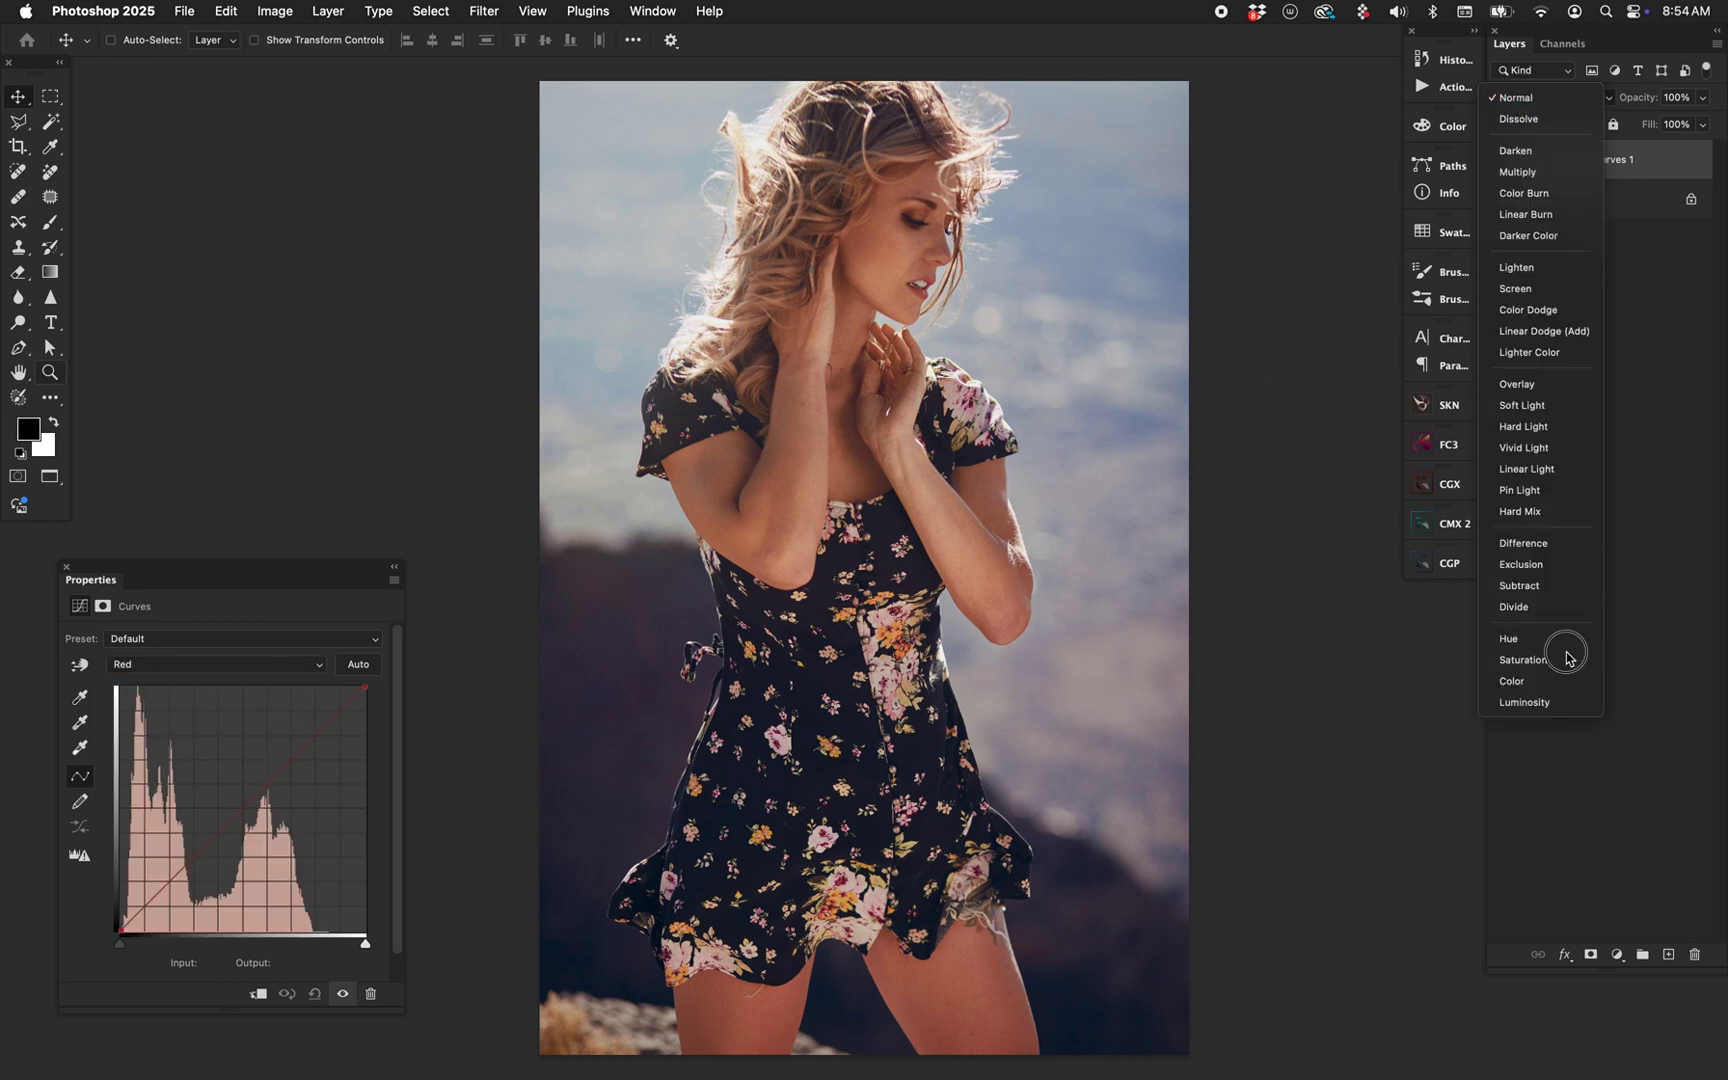
{"action": "left_click", "coordinate": [1554, 679]}
{"action": "left_click_drag", "start_coordinate": [275, 572], "coordinate": [317, 399]}
{"action": "left_click_drag", "start_coordinate": [271, 647], "coordinate": [271, 626]}
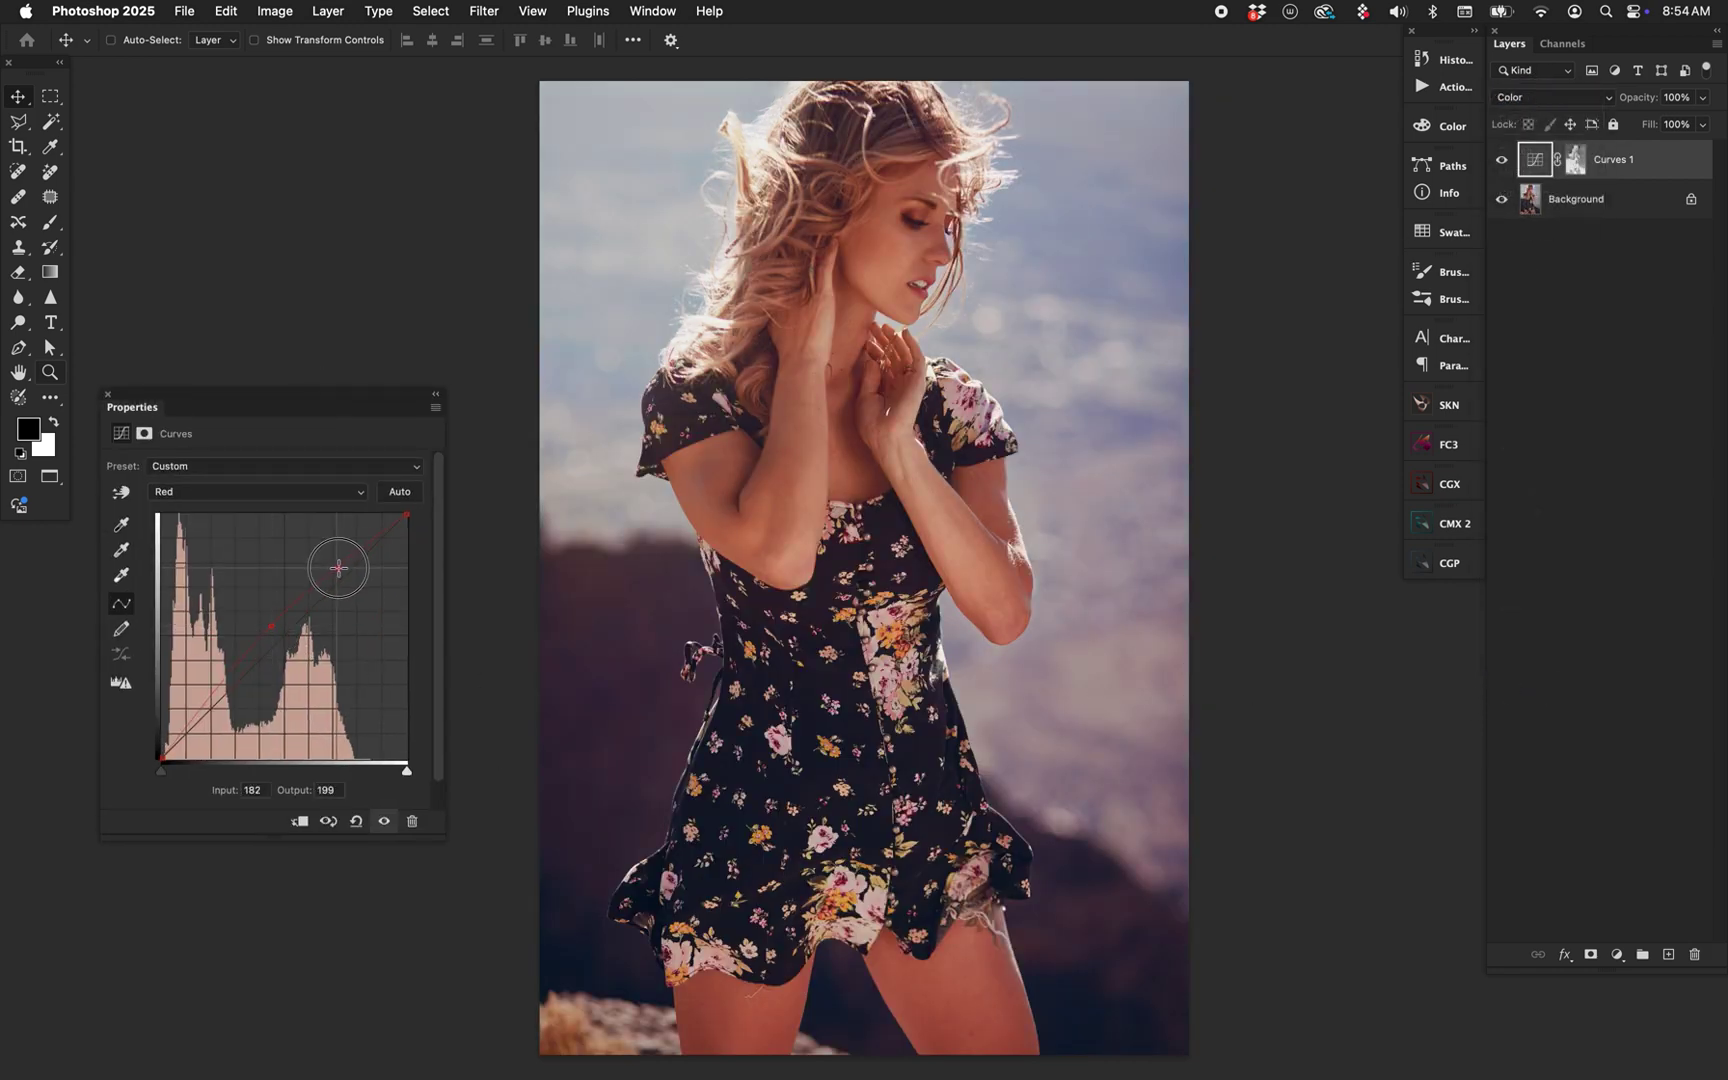
Shape the Blue curve with a raised highlight point at input 167, output 202 and a lowered shadow point at input 76, output 66.
{"action": "left_click_drag", "start_coordinate": [338, 568], "coordinate": [322, 565]}
{"action": "left_click", "coordinate": [333, 497]}
{"action": "left_click", "coordinate": [340, 552]}
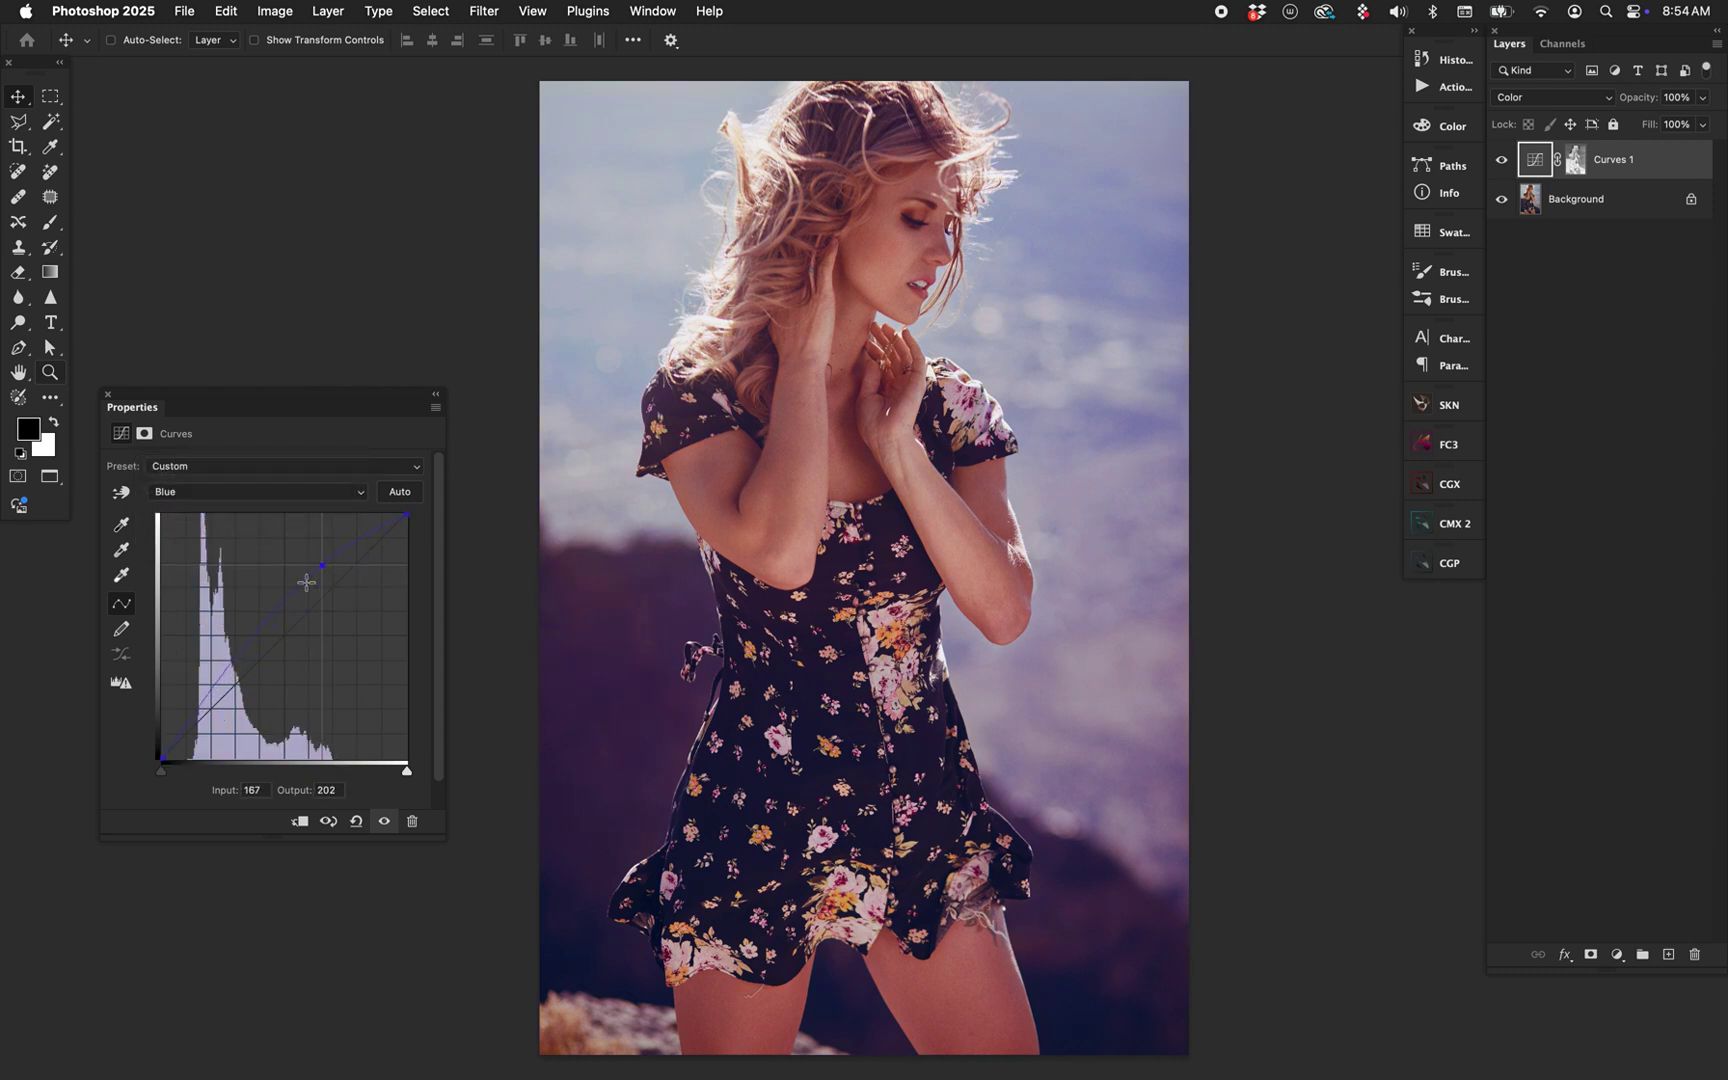
{"action": "left_click_drag", "start_coordinate": [233, 670], "coordinate": [236, 694]}
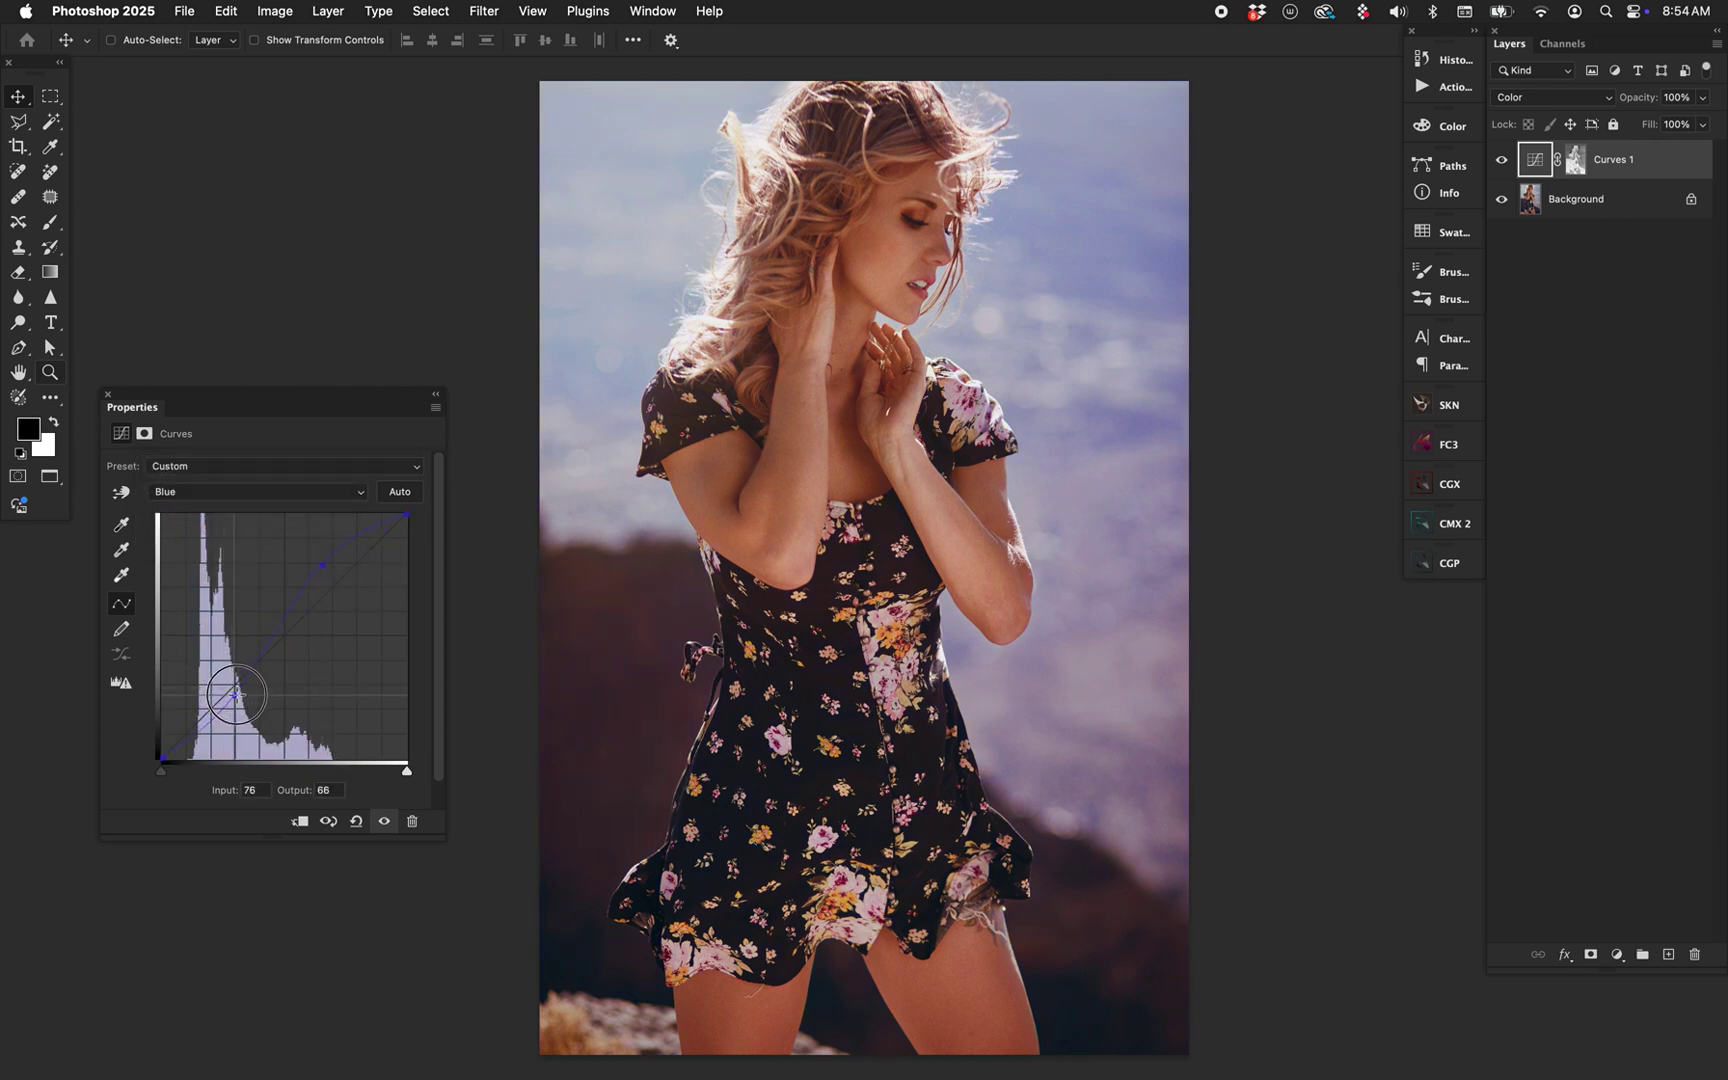
Pull the upper point of the Red curve down to input 202, output 177.
{"action": "left_click", "coordinate": [286, 492]}
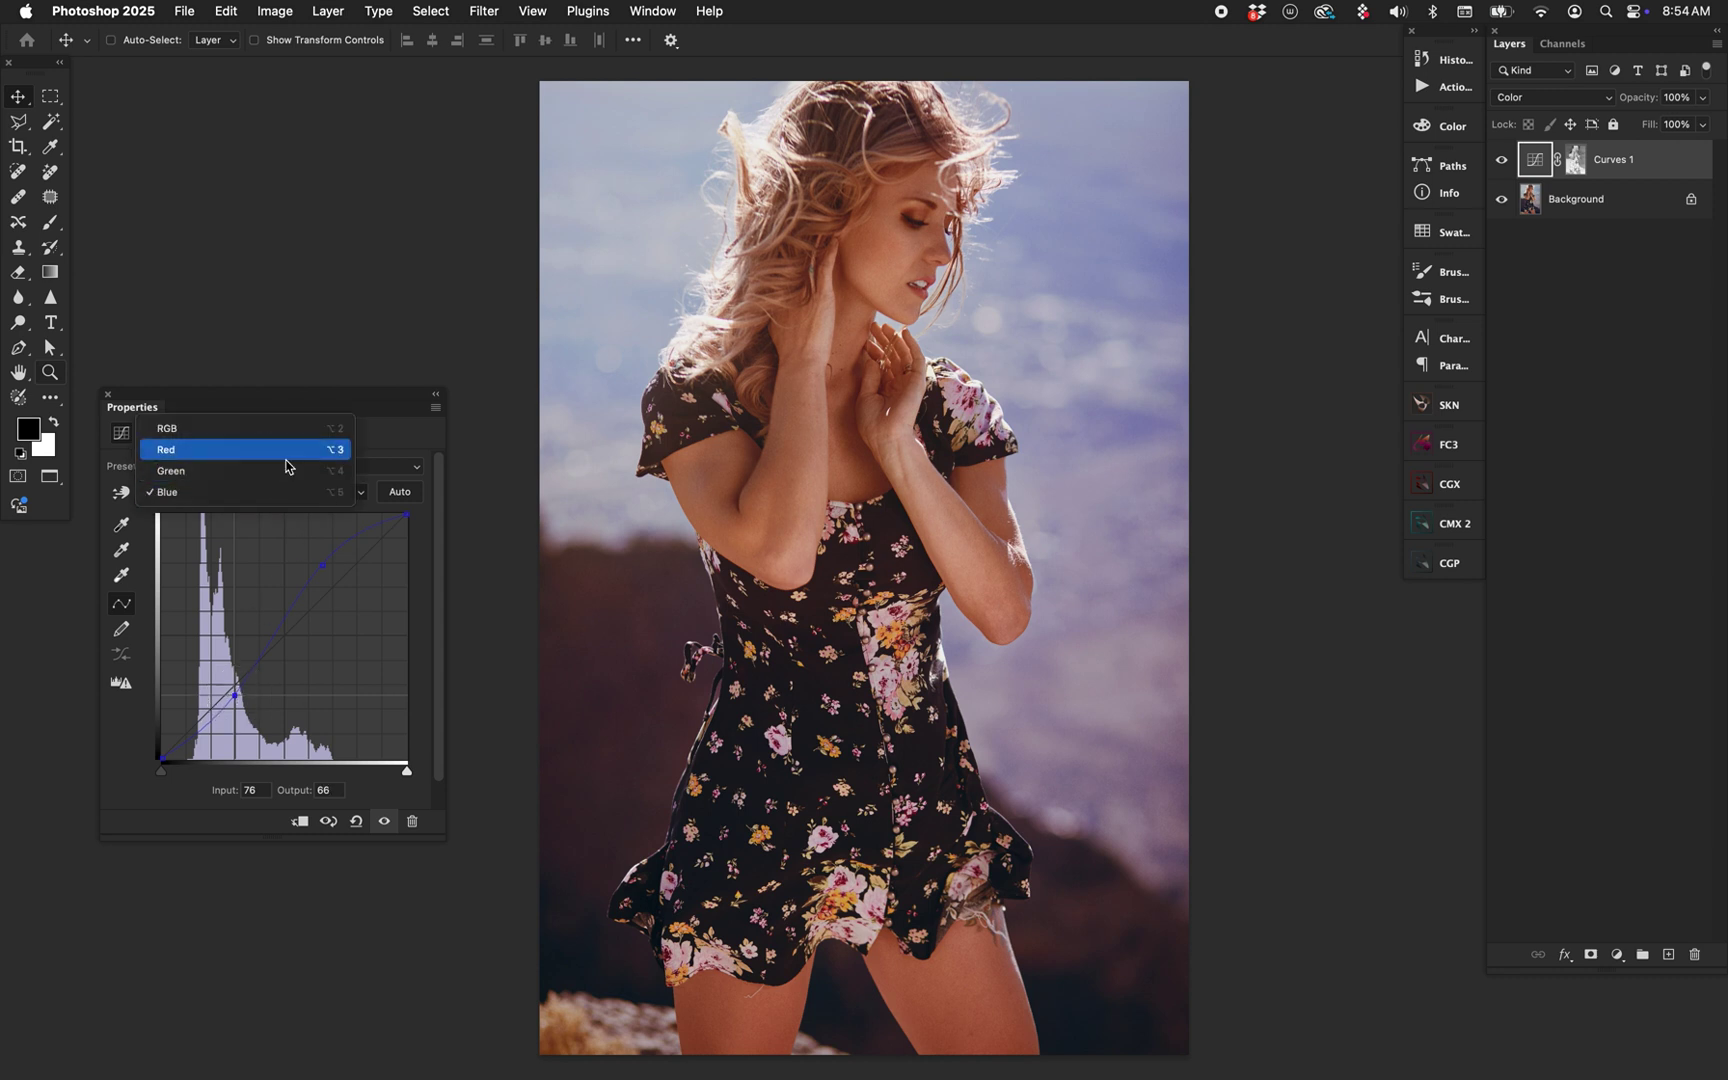
{"action": "left_click", "coordinate": [286, 456]}
{"action": "left_click_drag", "start_coordinate": [340, 571], "coordinate": [355, 588]}
Compare the floral-dress photo with the Curves layer off and on, and with its mask disabled and enabled.
{"action": "left_click", "coordinate": [1502, 160]}
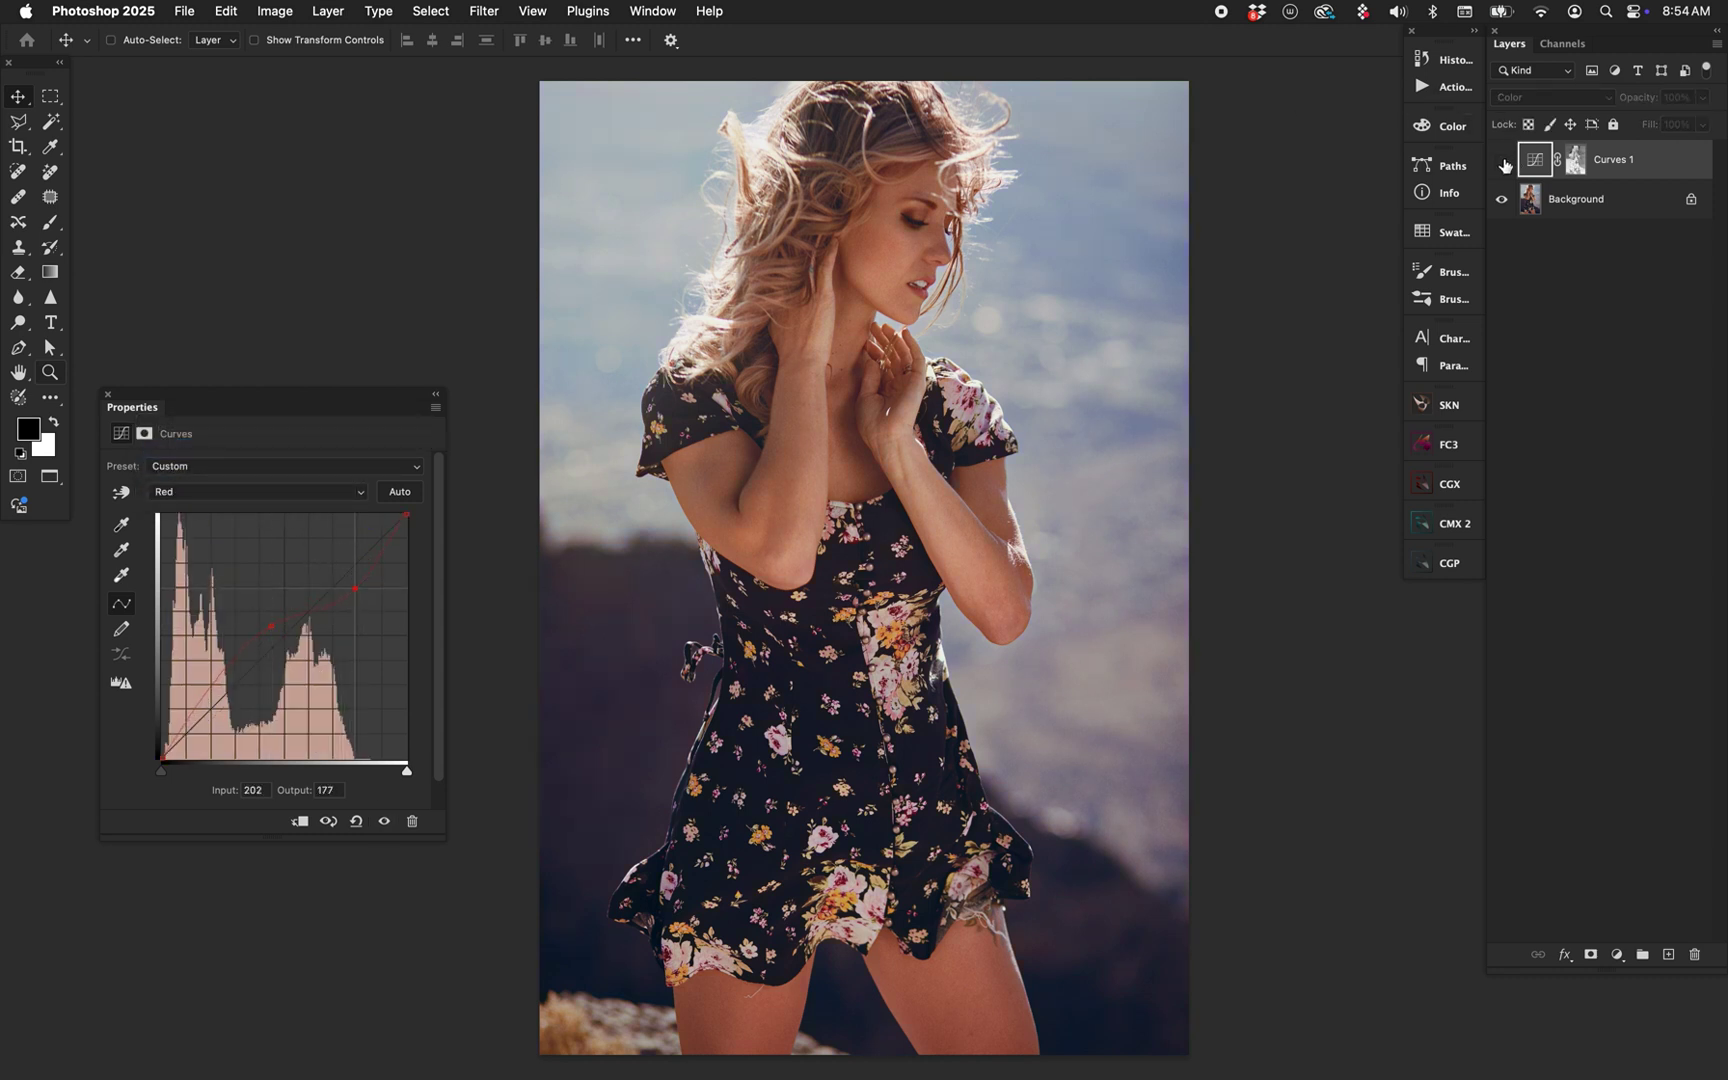
{"action": "left_click", "coordinate": [1502, 160]}
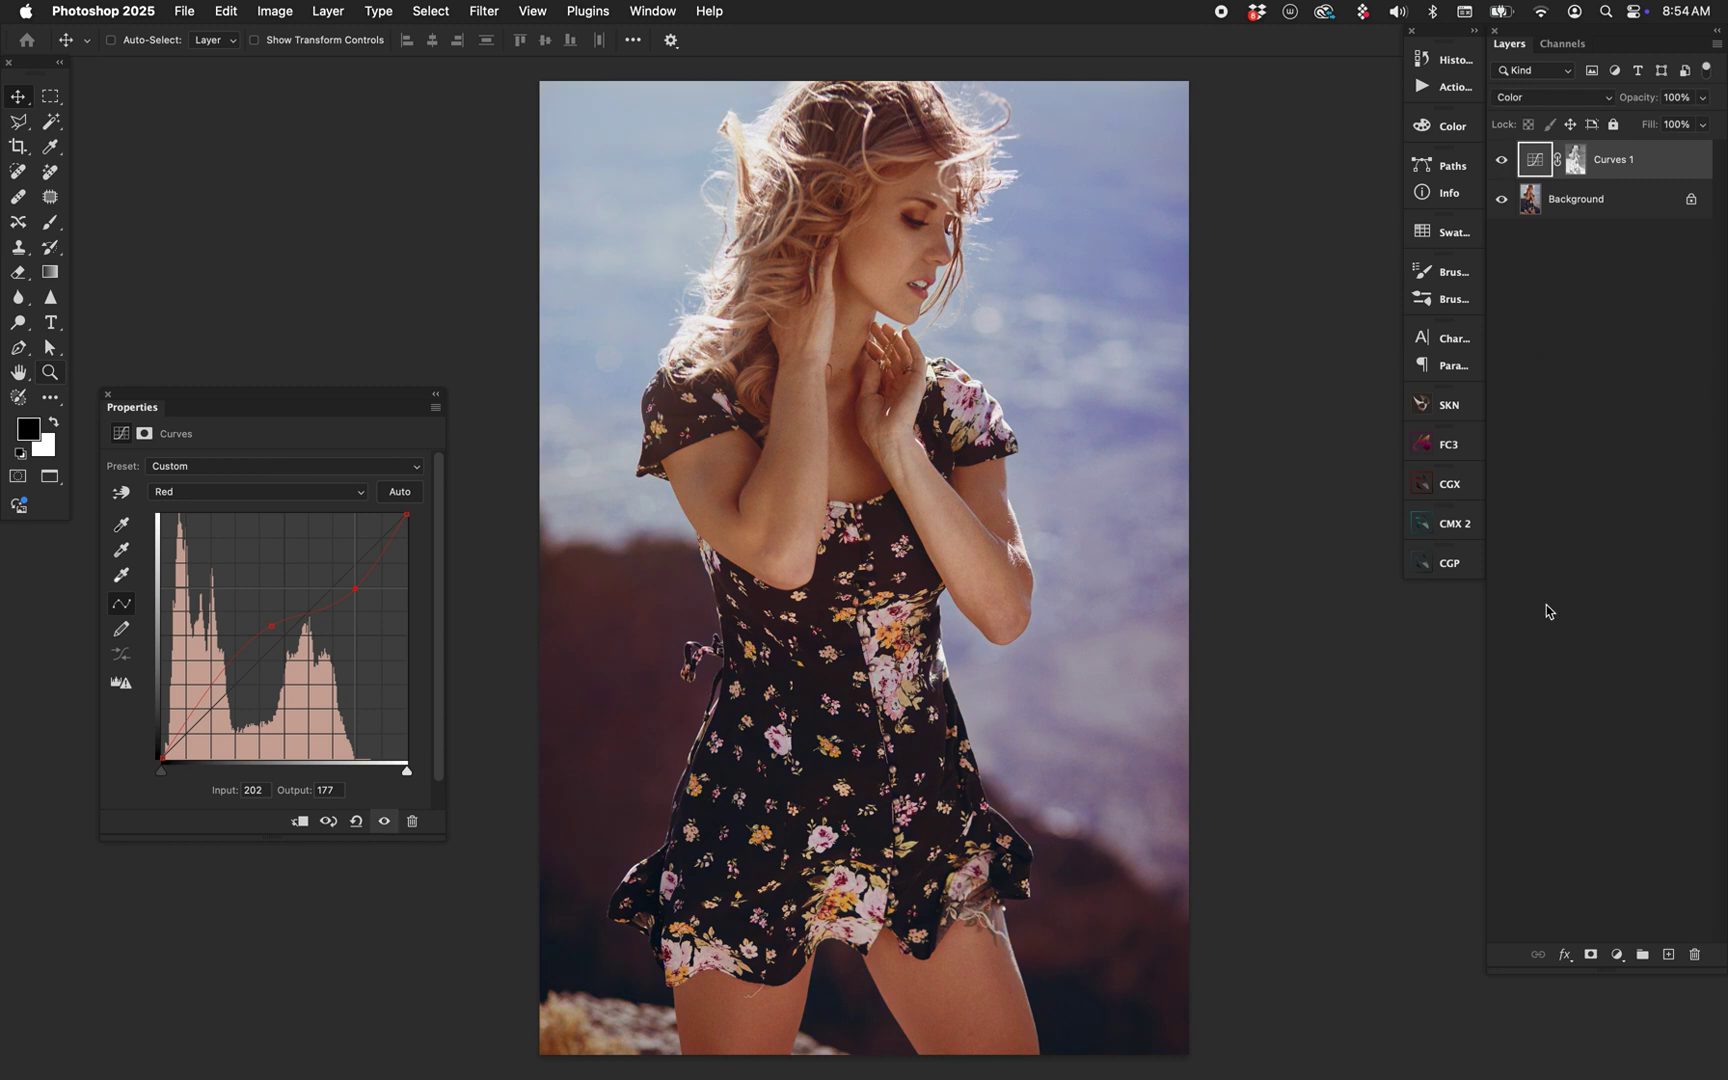
{"action": "left_click", "coordinate": [1502, 160]}
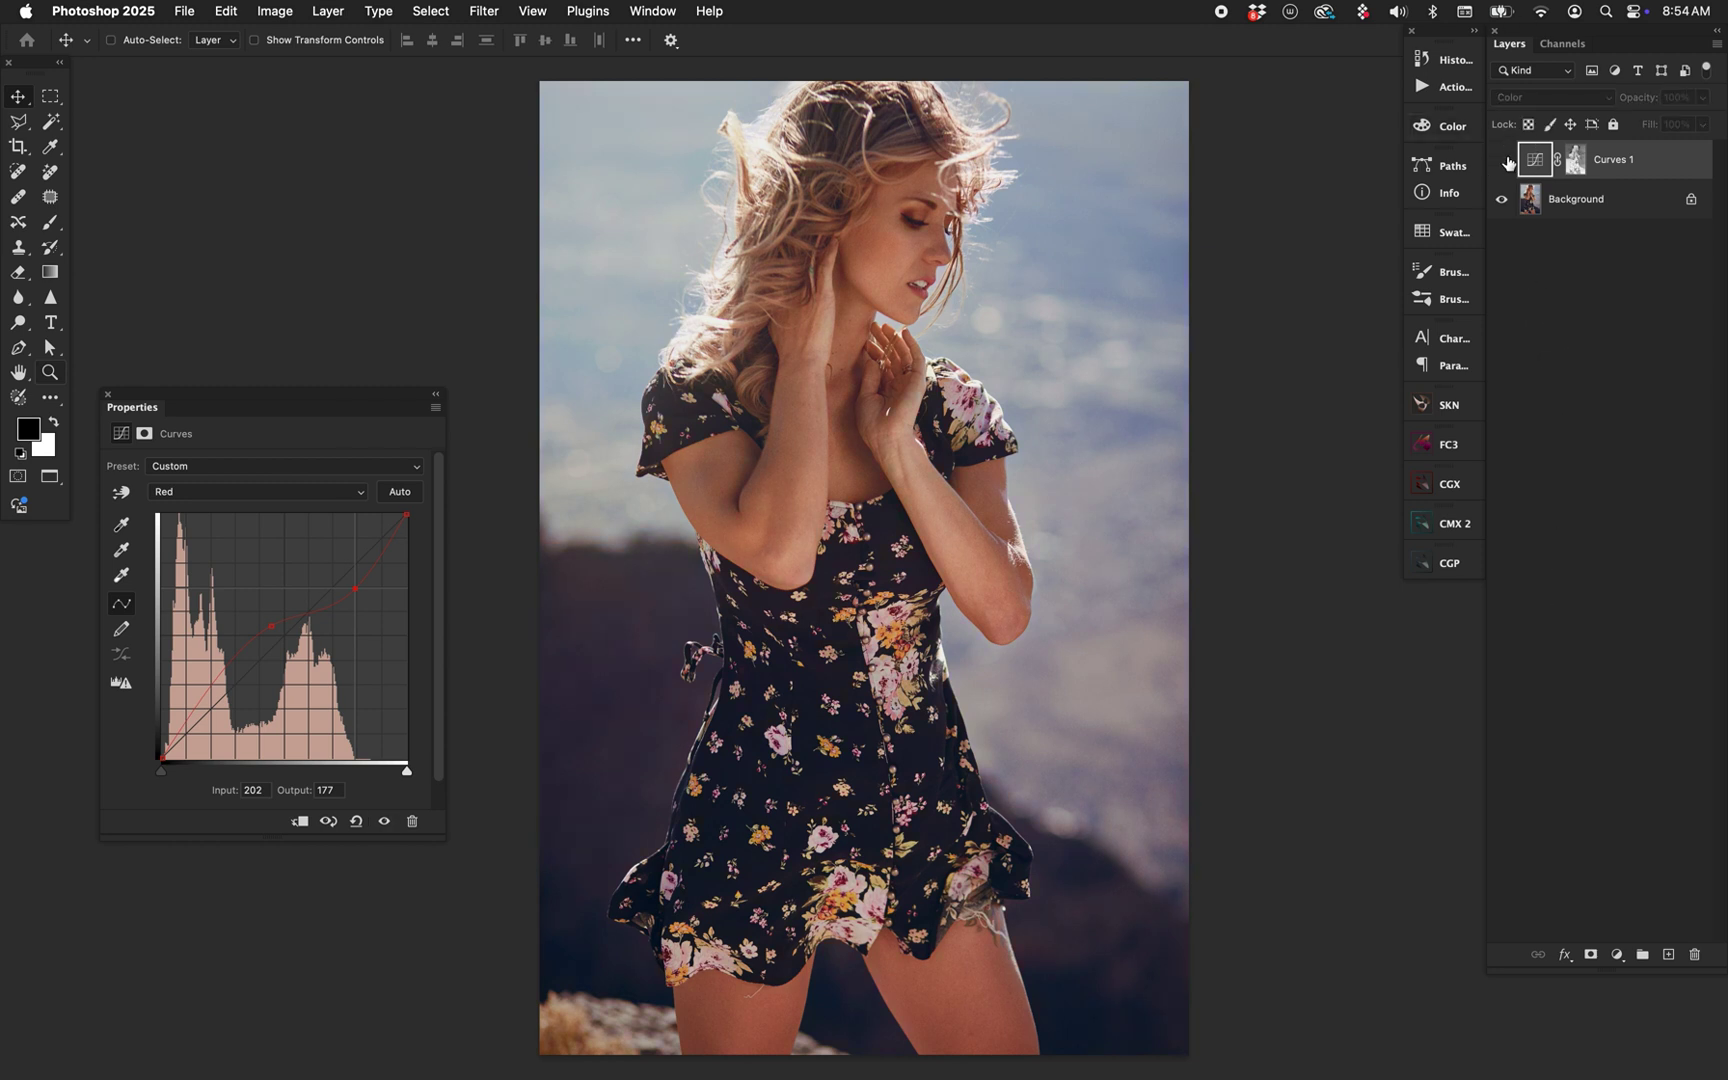
{"action": "left_click", "coordinate": [1502, 160]}
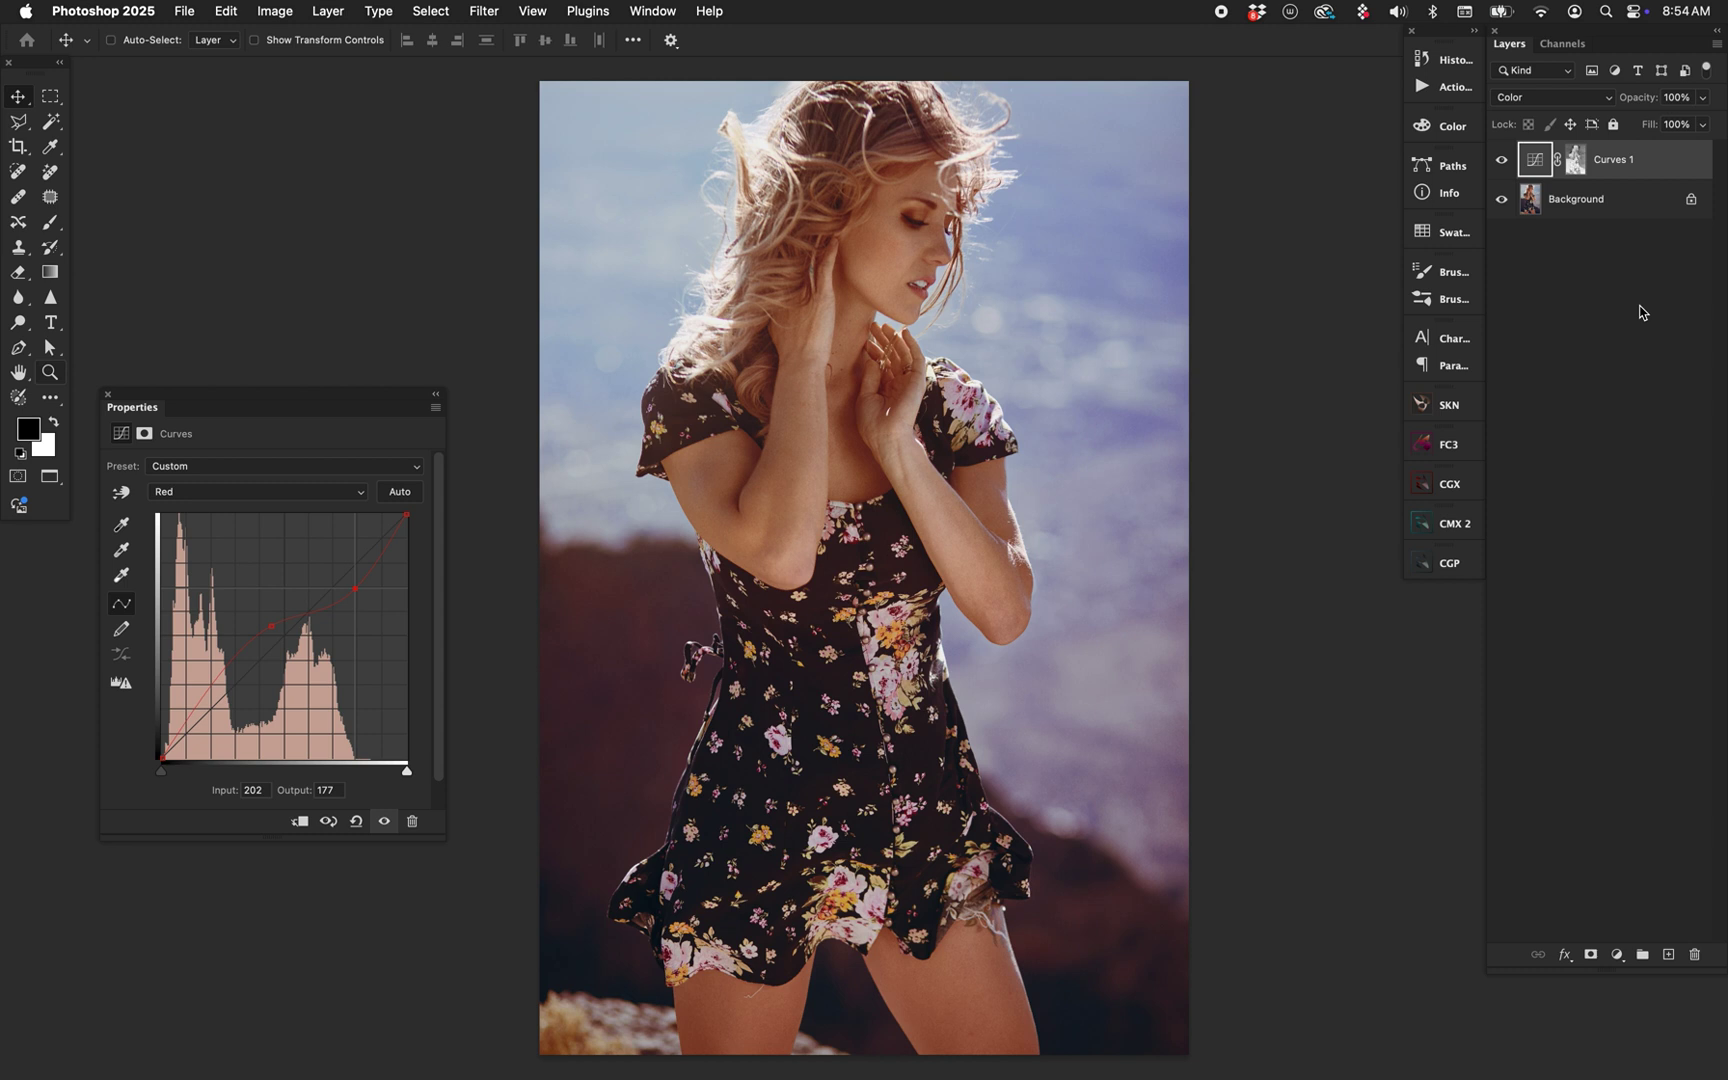
{"action": "left_click", "coordinate": [1576, 165], "text": "shift"}
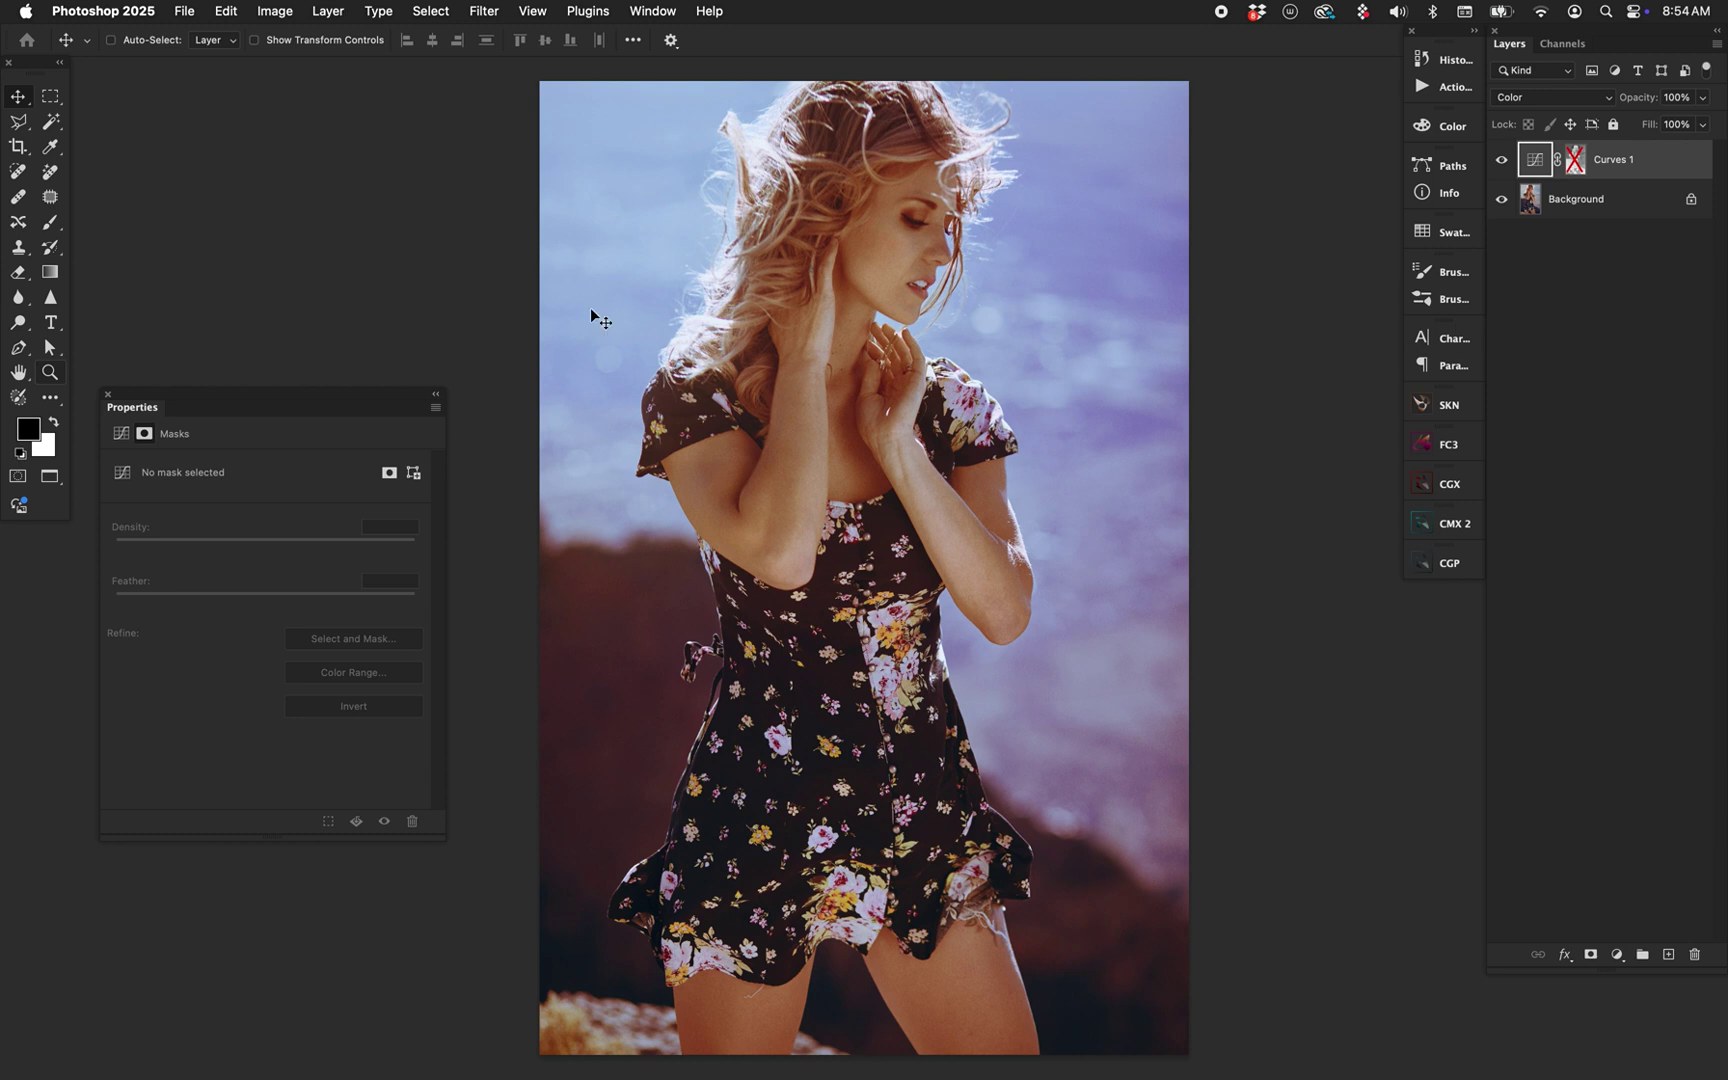
{"action": "left_click", "coordinate": [1578, 168], "text": "shift"}
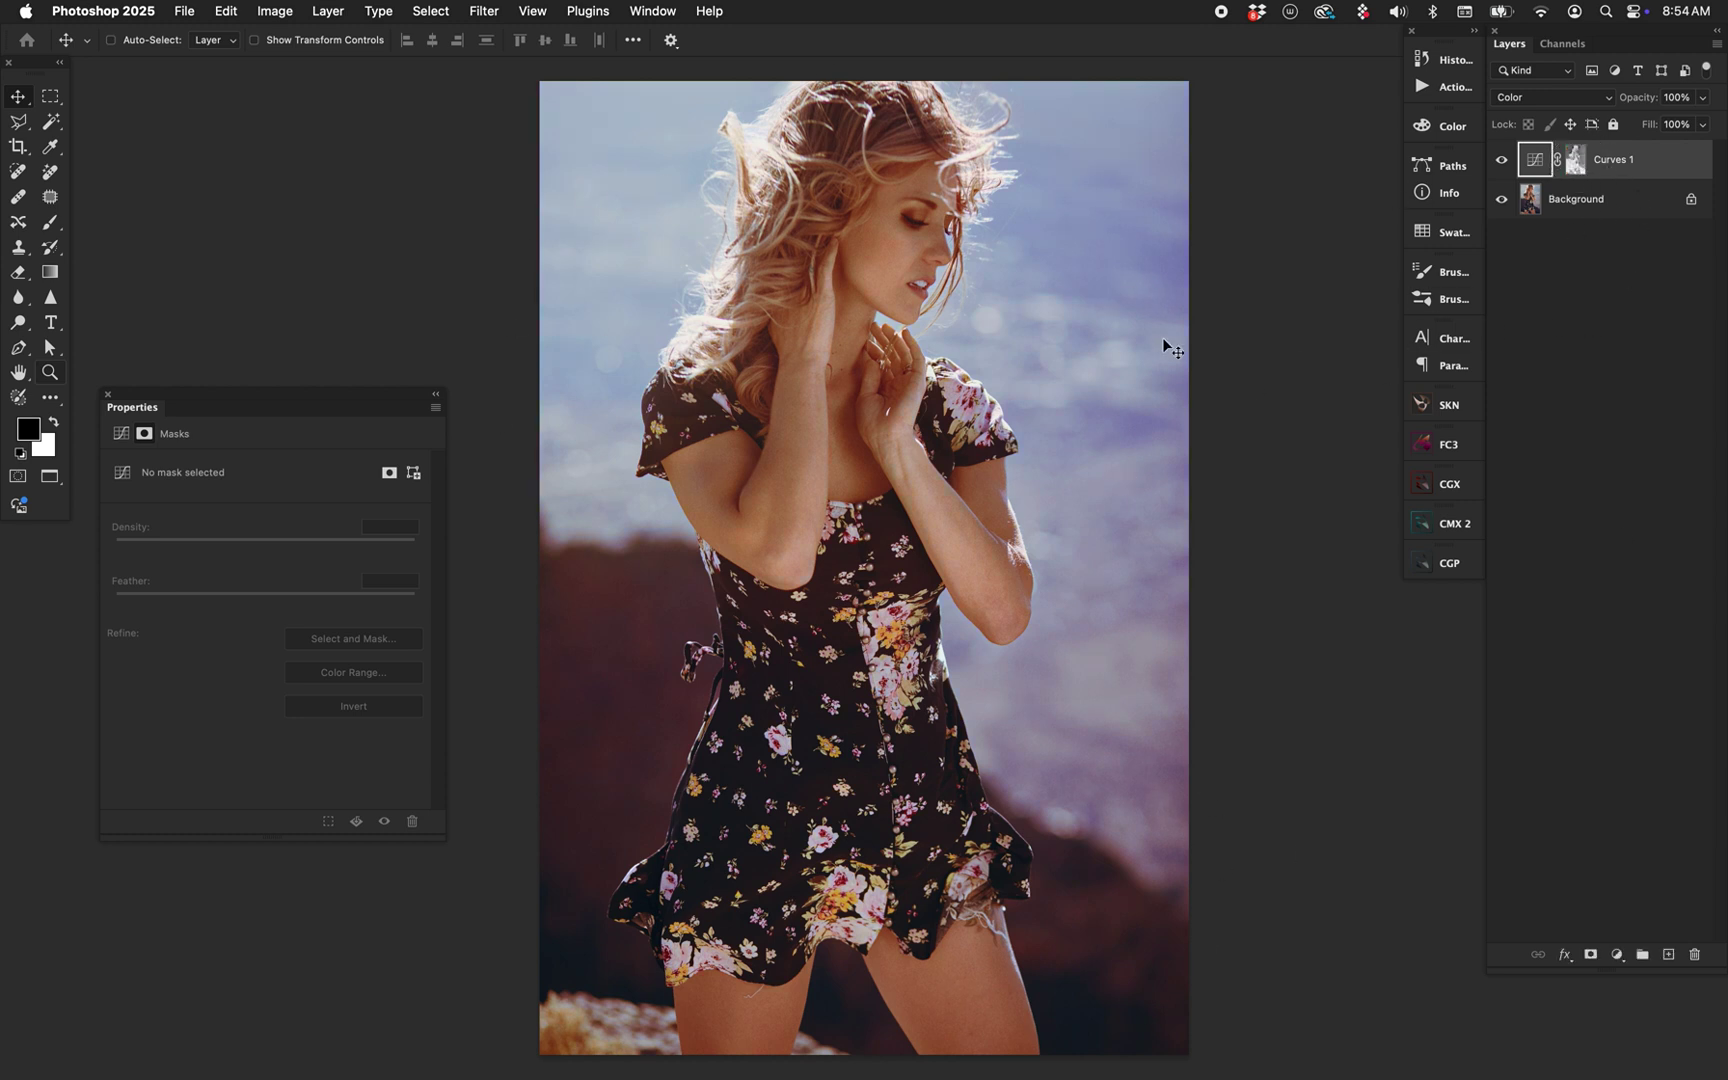
Delete the Curves layer, switch to the photo of the woman beside the white wooden post, and enlarge it with the panels clear of it.
{"action": "left_click_drag", "start_coordinate": [1535, 157], "coordinate": [1694, 954]}
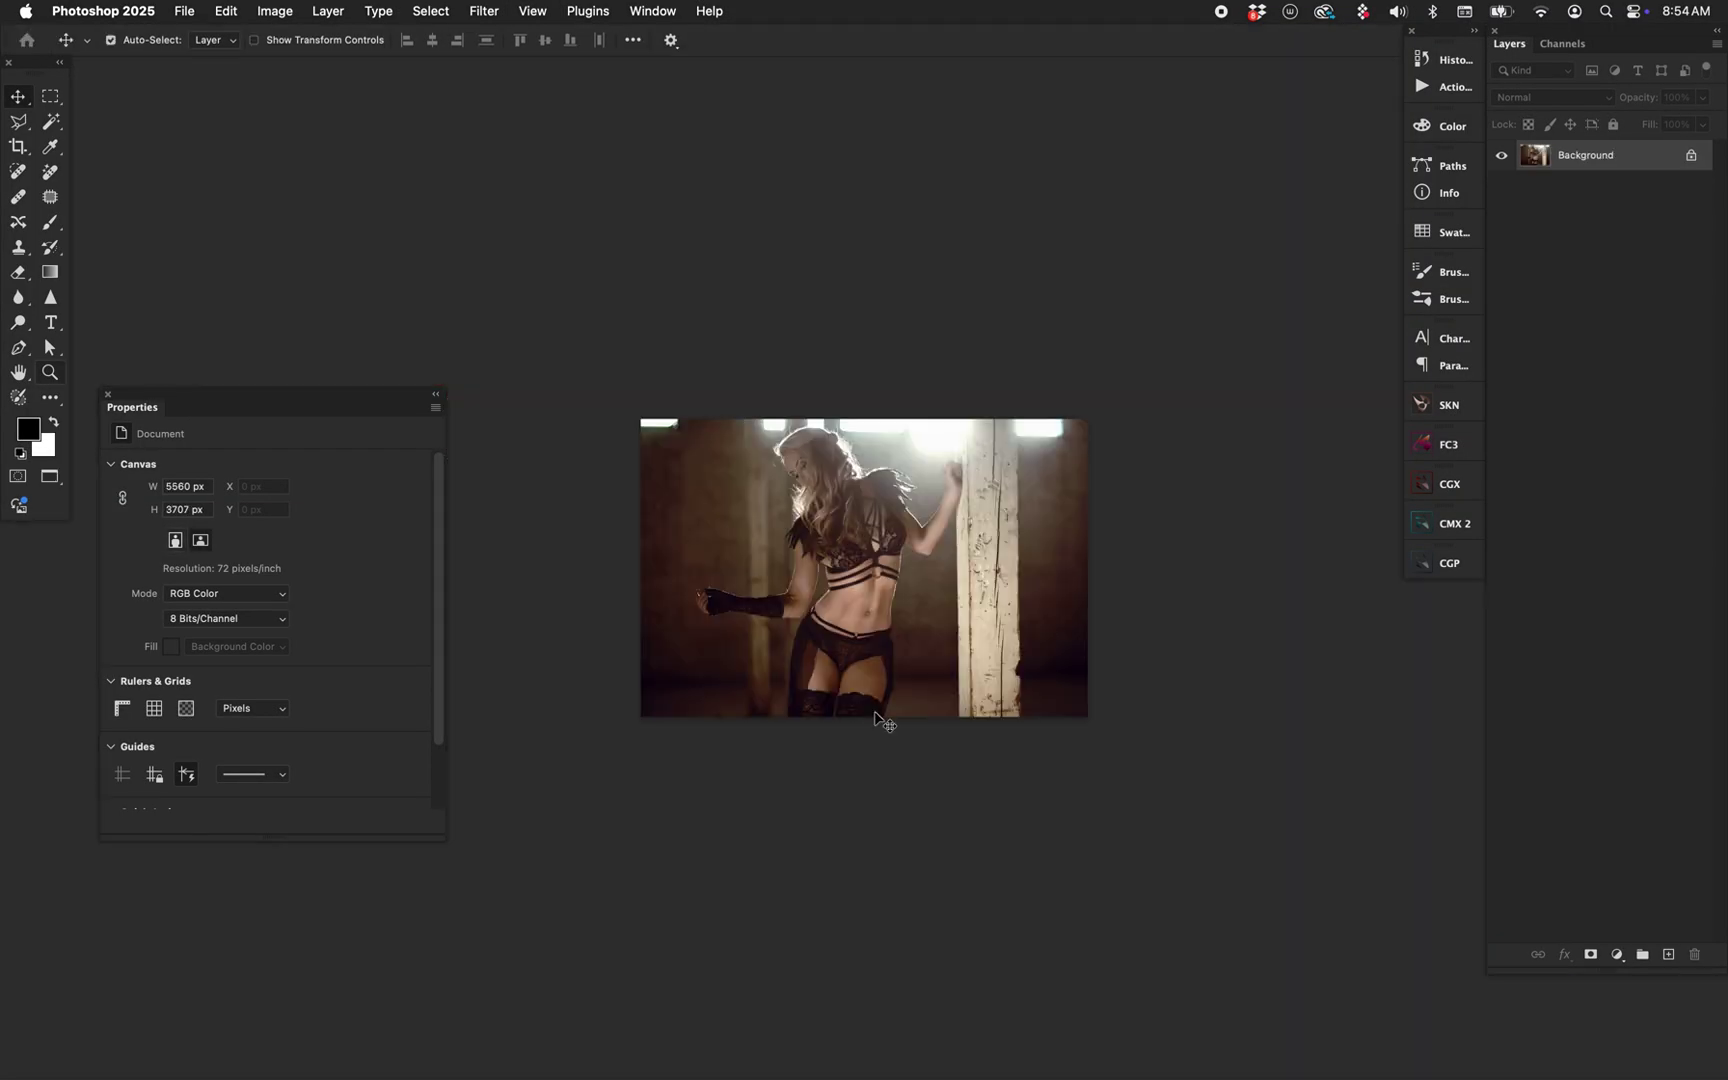
{"action": "key", "text": "super+0"}
{"action": "key", "text": "super+minus"}
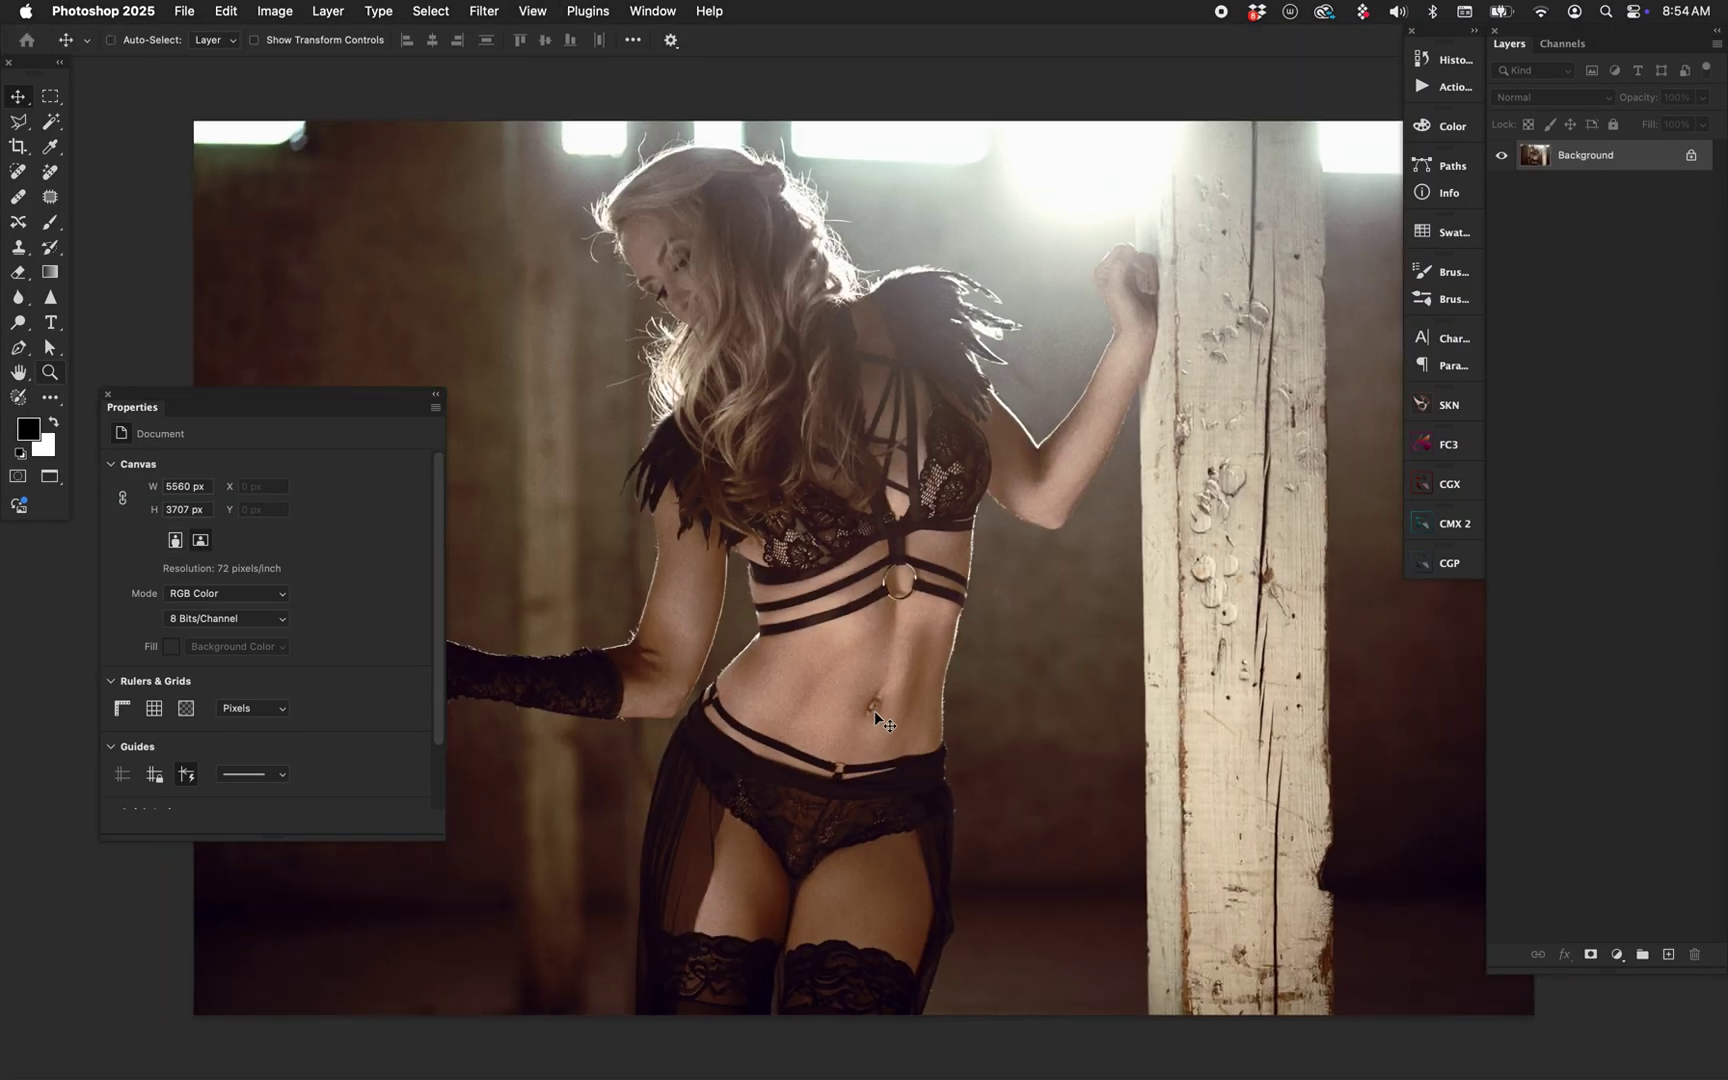
{"action": "key", "text": "super+minus"}
{"action": "scroll", "coordinate": [896, 450], "scroll_direction": "down", "scroll_amount": 2}
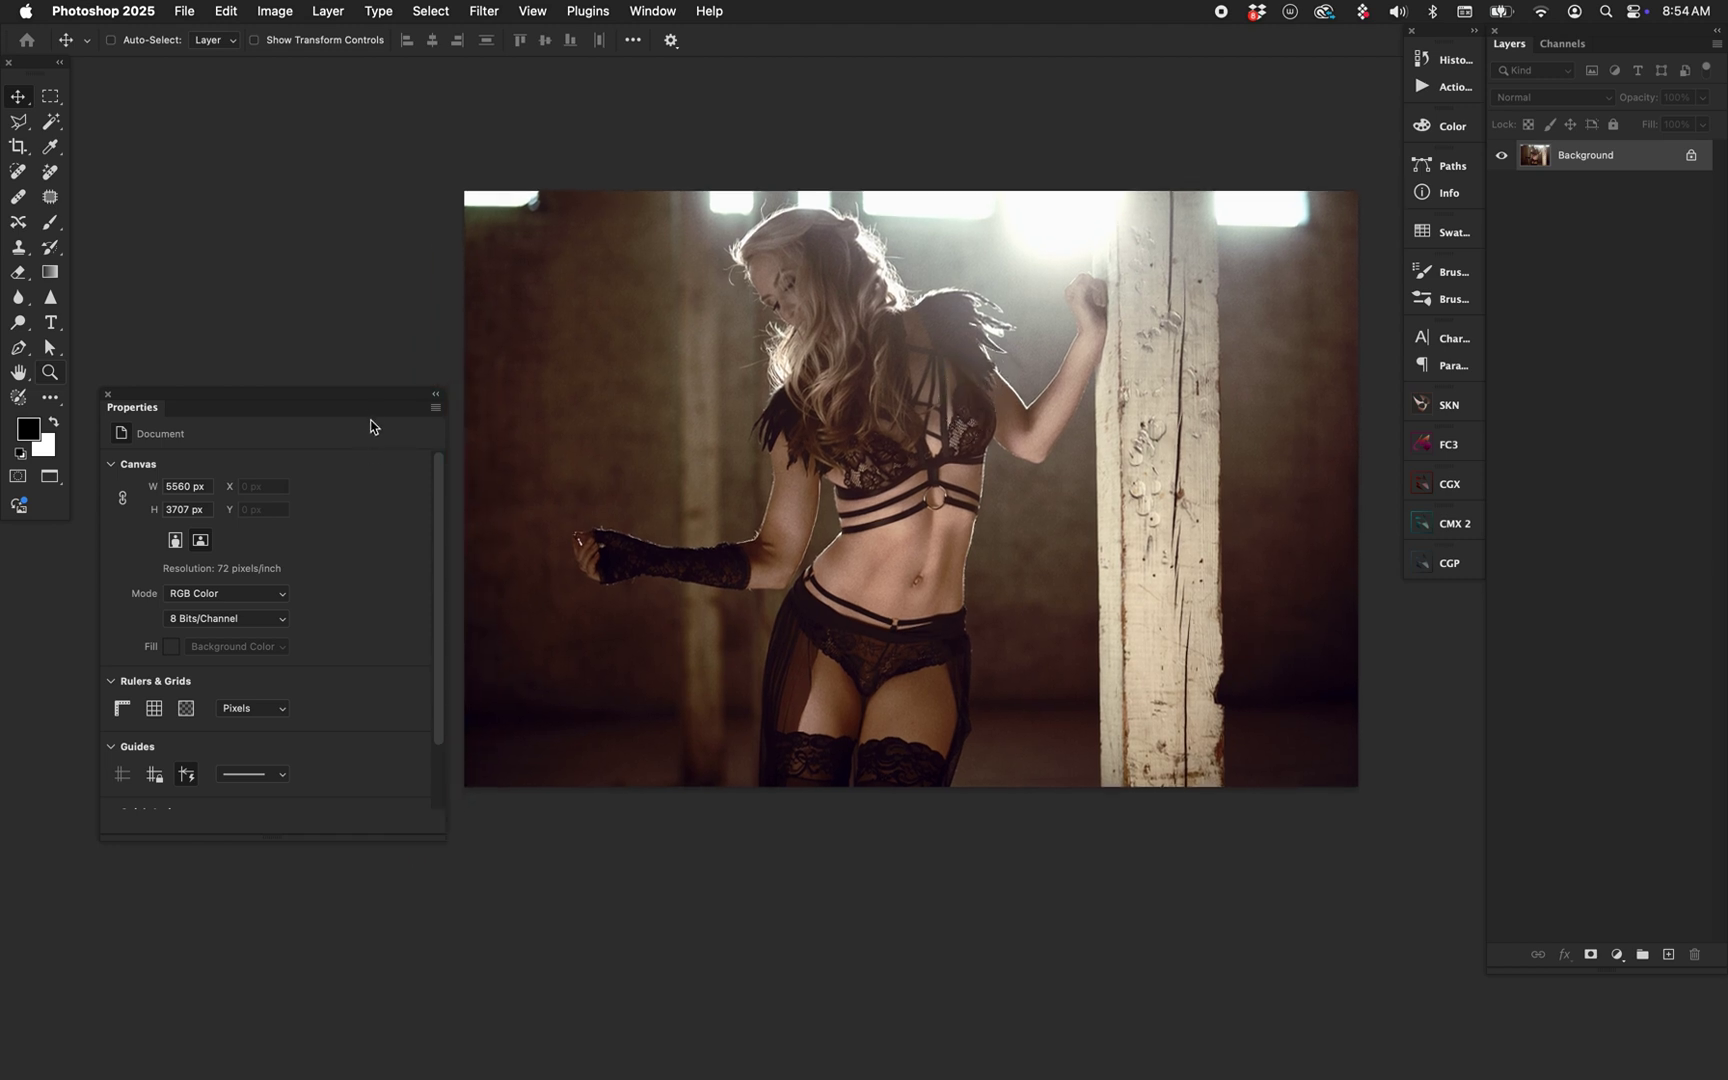
{"action": "left_click_drag", "start_coordinate": [366, 392], "coordinate": [420, 490]}
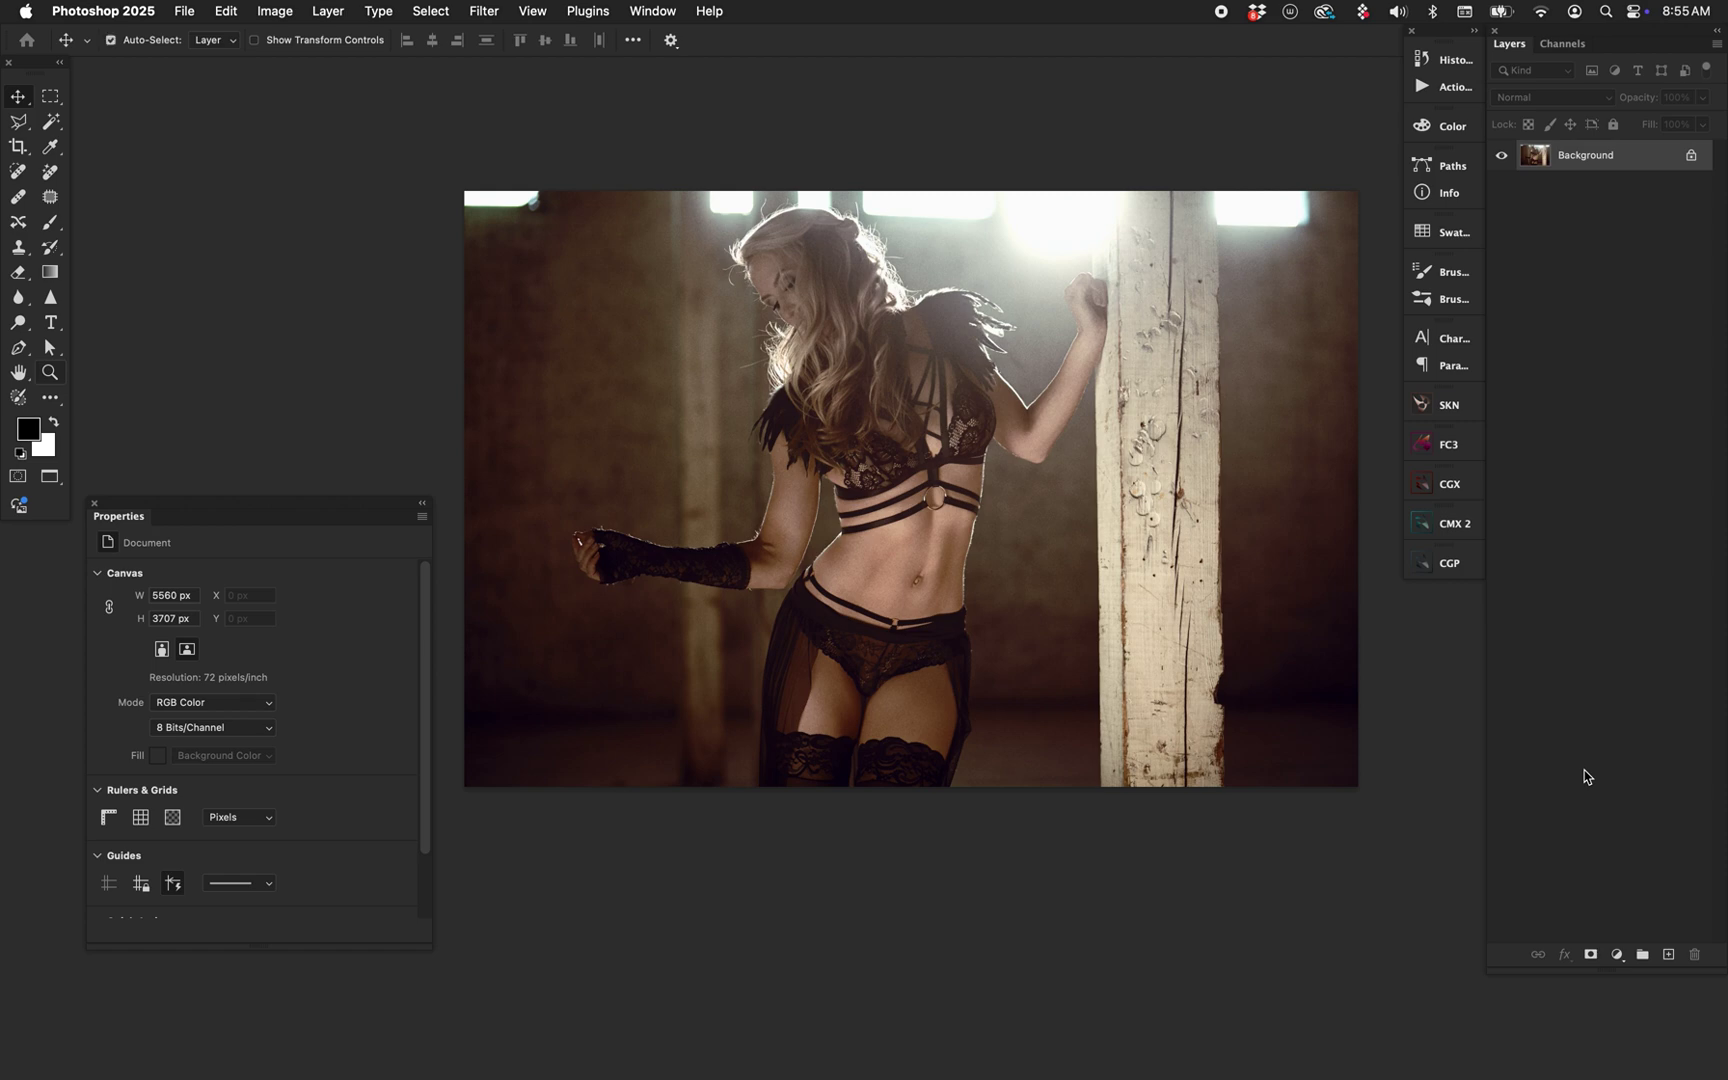
Load the photo's luminosity selection, invert it to target the dark tones, and add a Selective Color adjustment layer masked by it.
{"action": "key", "text": "alt+super+2"}
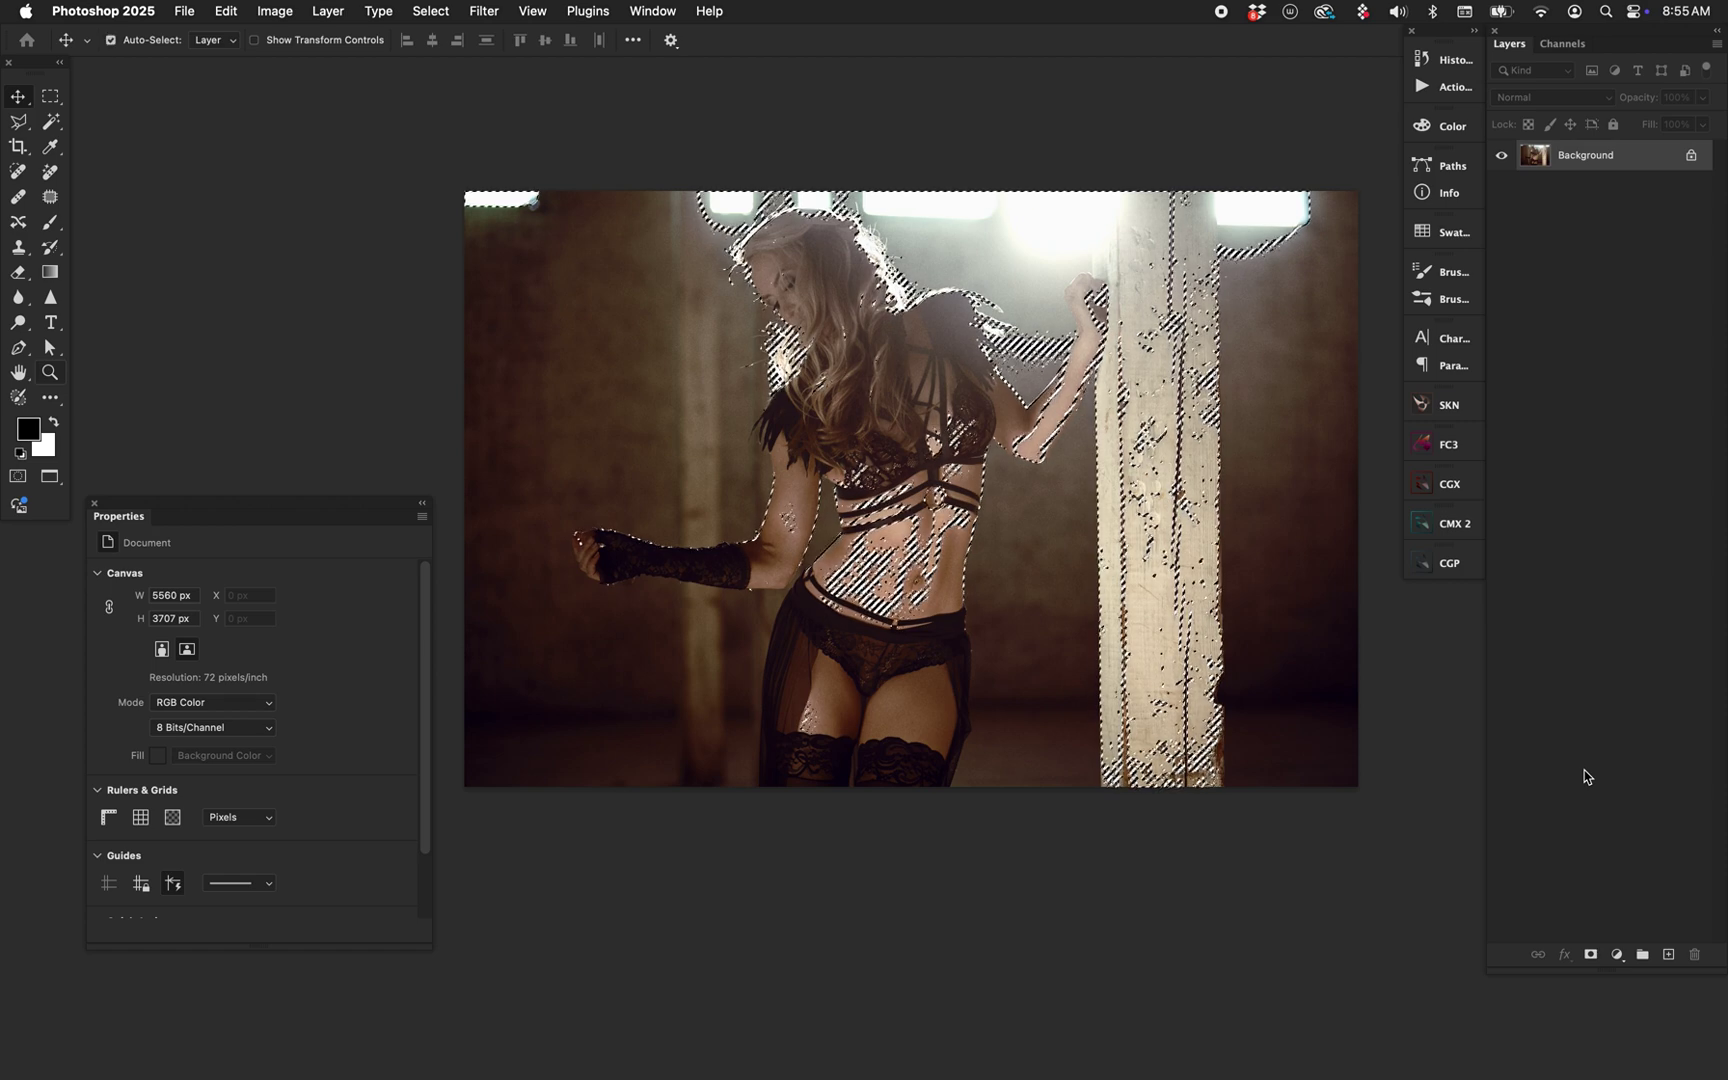
{"action": "key", "text": "super+shift+i"}
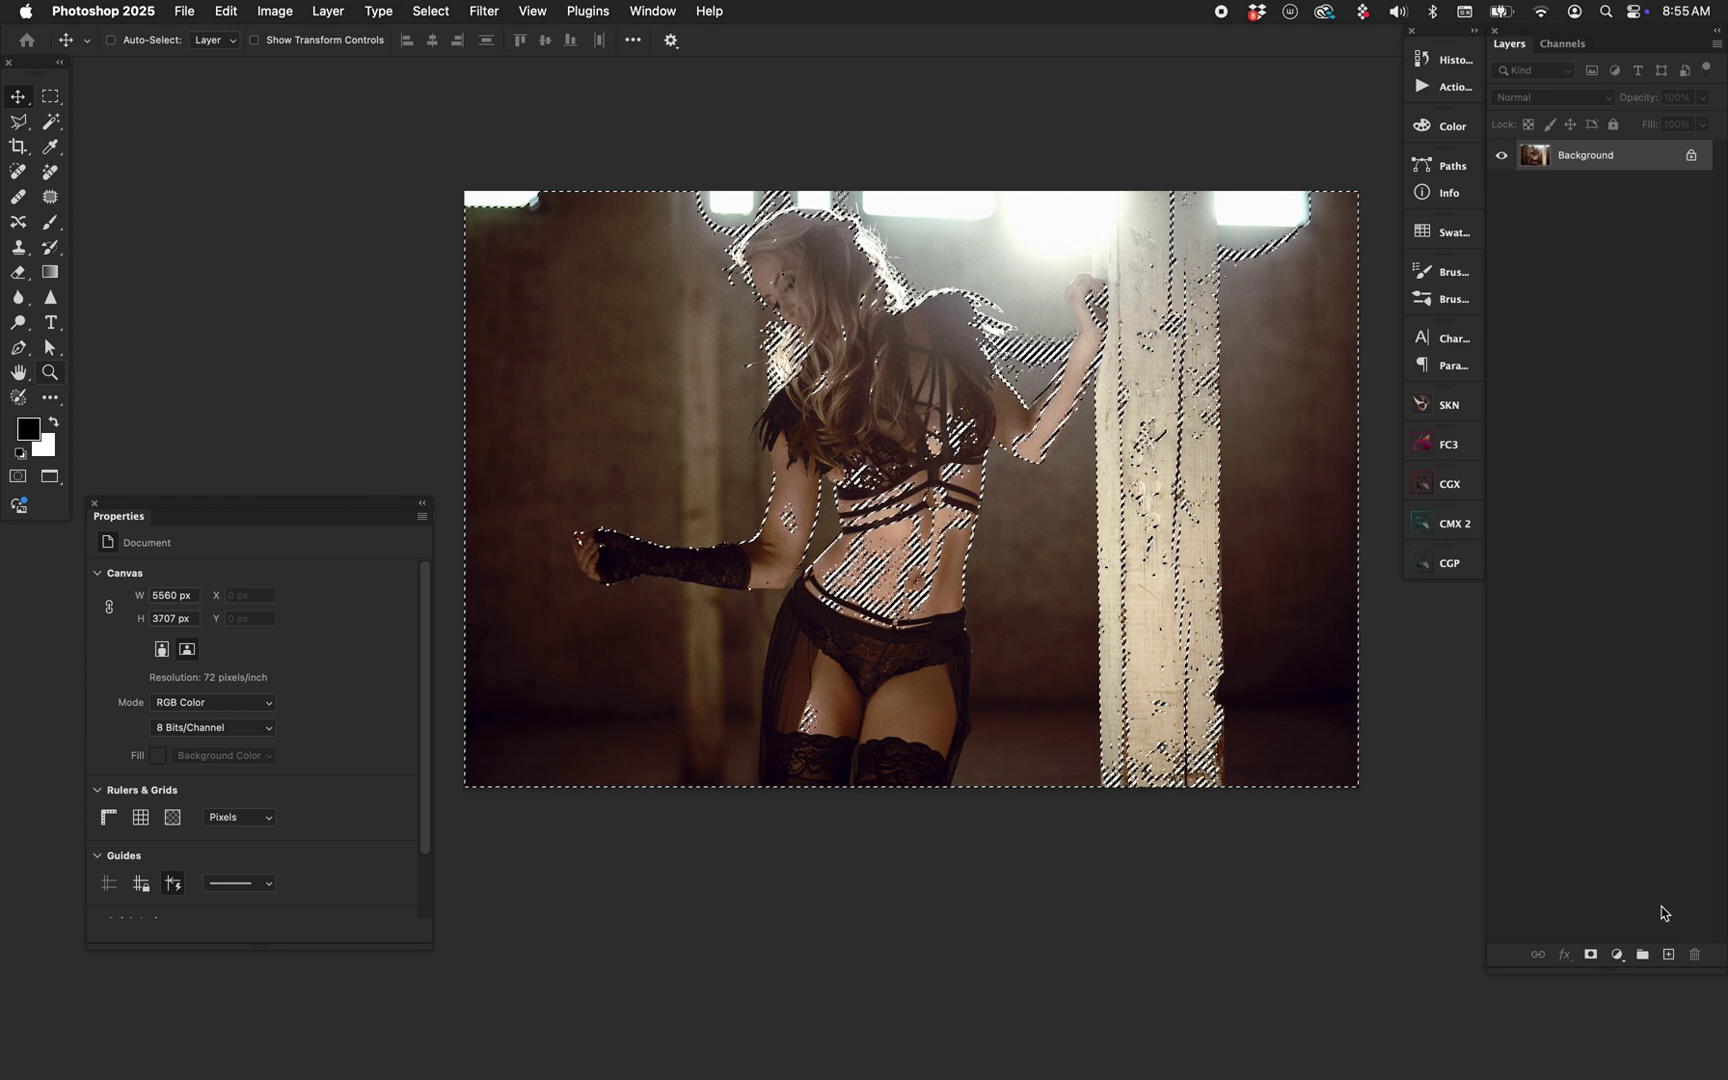
{"action": "left_click", "coordinate": [1617, 954]}
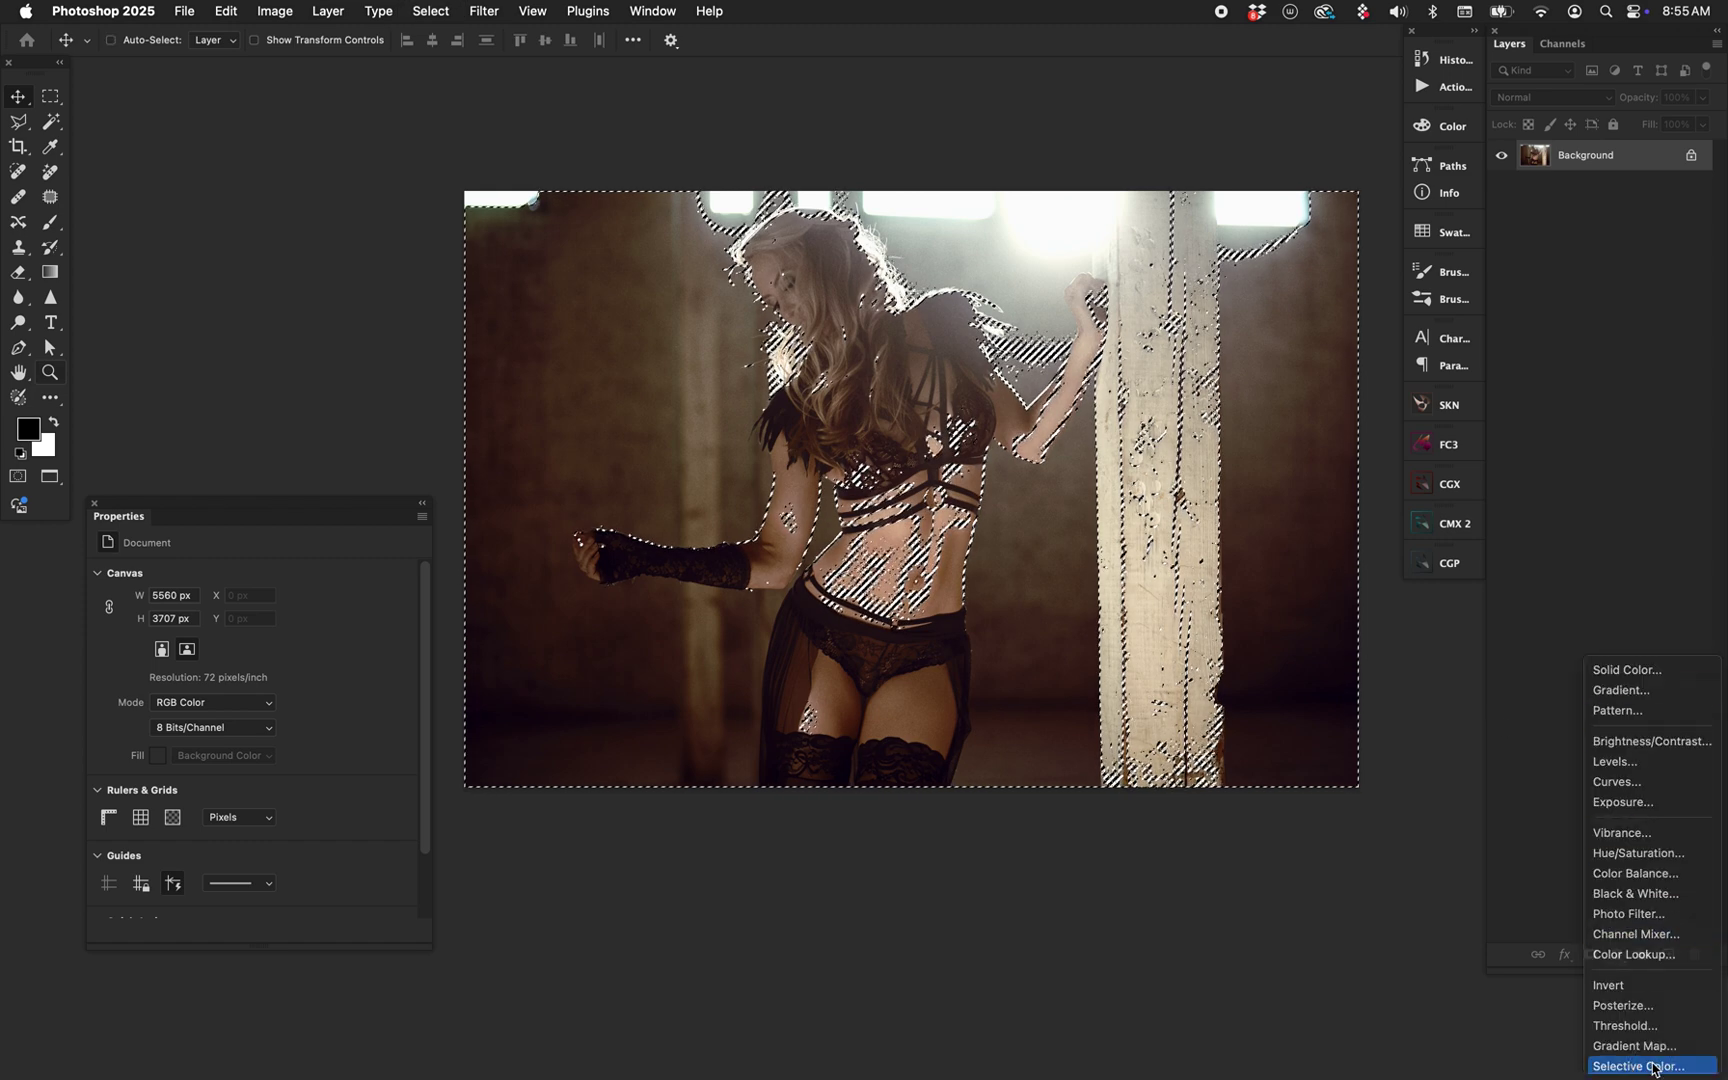
{"action": "left_click", "coordinate": [1655, 1066]}
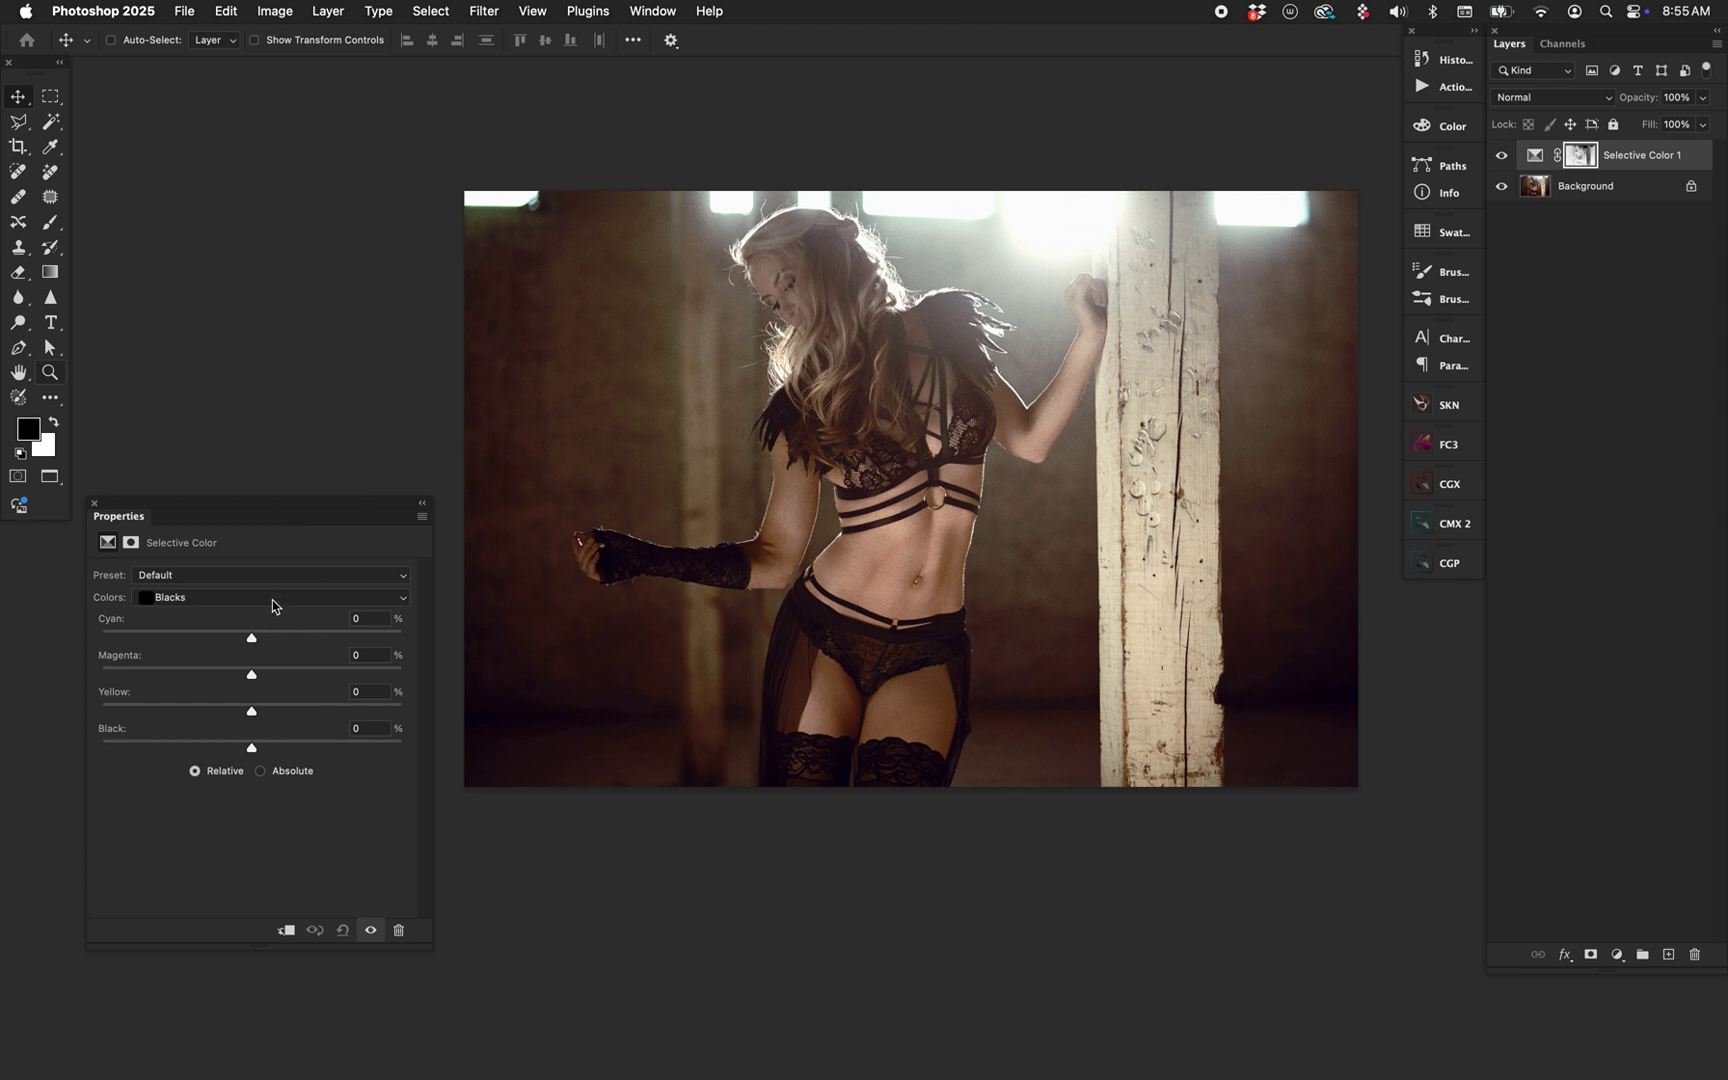
Adjust the Whites in Selective Color to Cyan +24, Magenta -16 and Yellow -13.
{"action": "left_click", "coordinate": [271, 599]}
{"action": "left_click", "coordinate": [270, 563]}
{"action": "left_click_drag", "start_coordinate": [252, 639], "coordinate": [288, 639]}
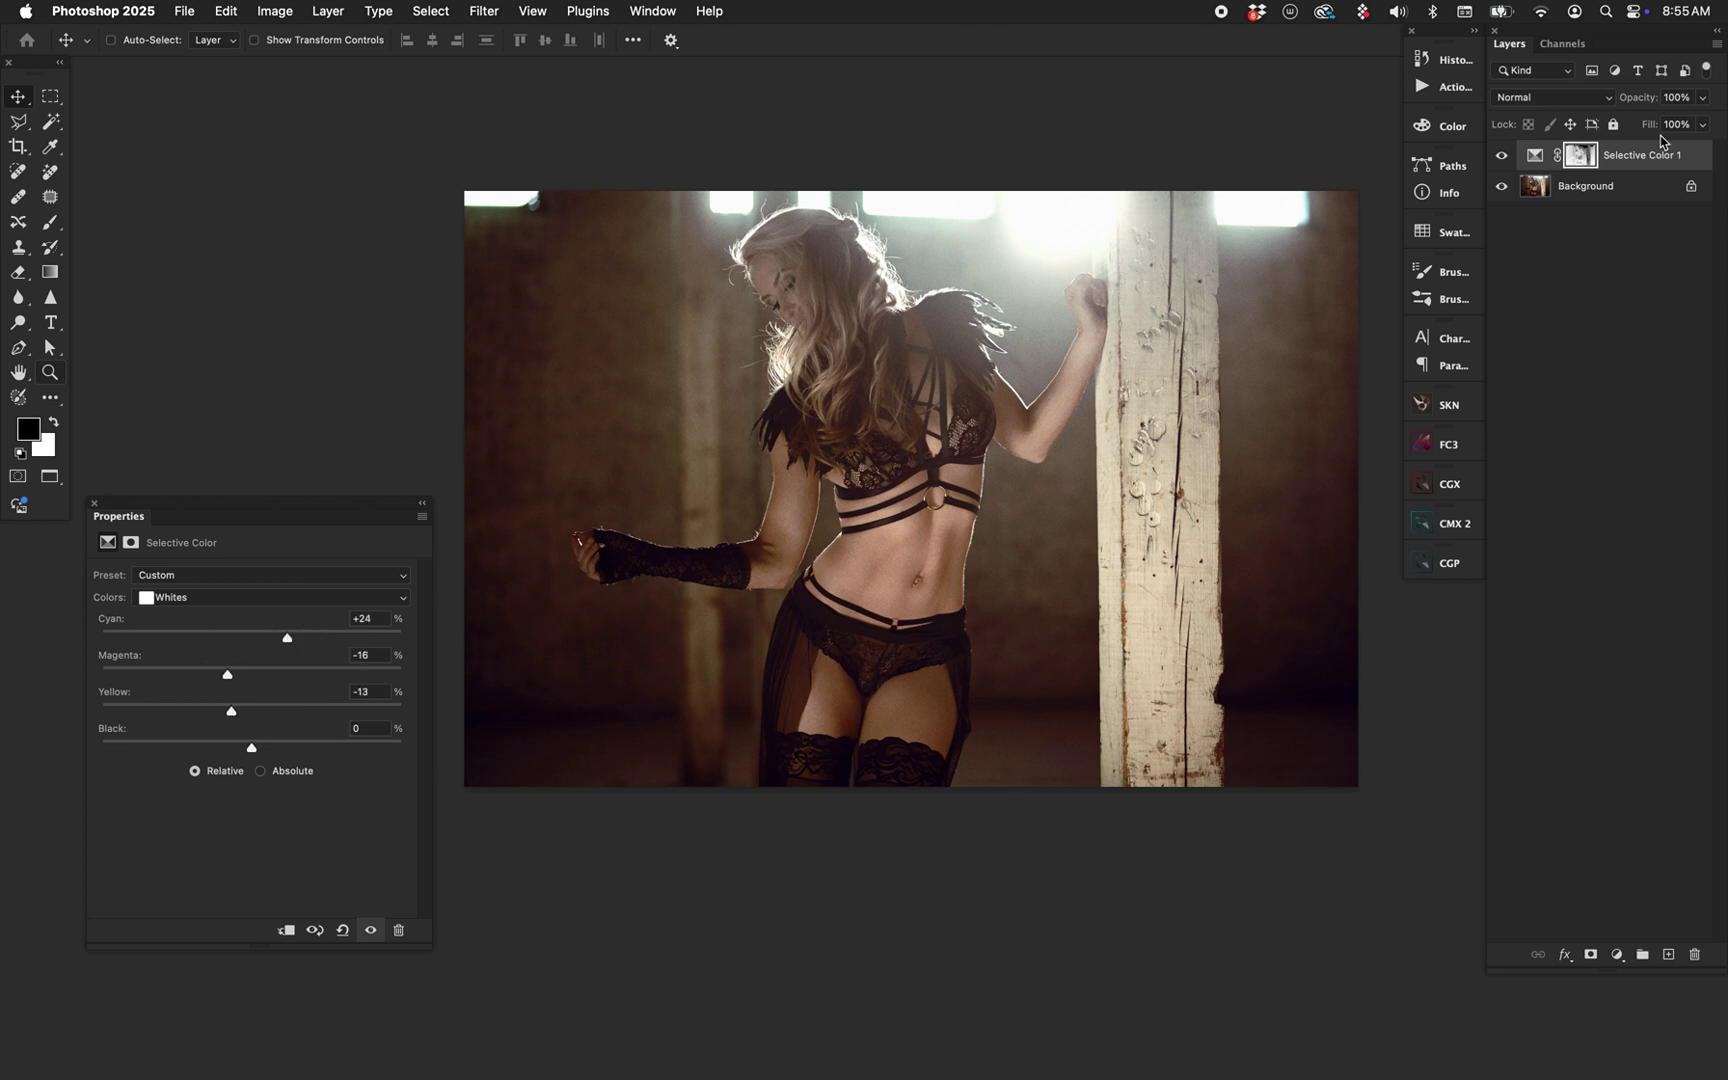
Compare the photo with the Selective Color layer off and on, and with its mask disabled and enabled.
{"action": "left_click", "coordinate": [1502, 156]}
{"action": "left_click", "coordinate": [1502, 156]}
{"action": "left_click", "coordinate": [1581, 160], "text": "shift"}
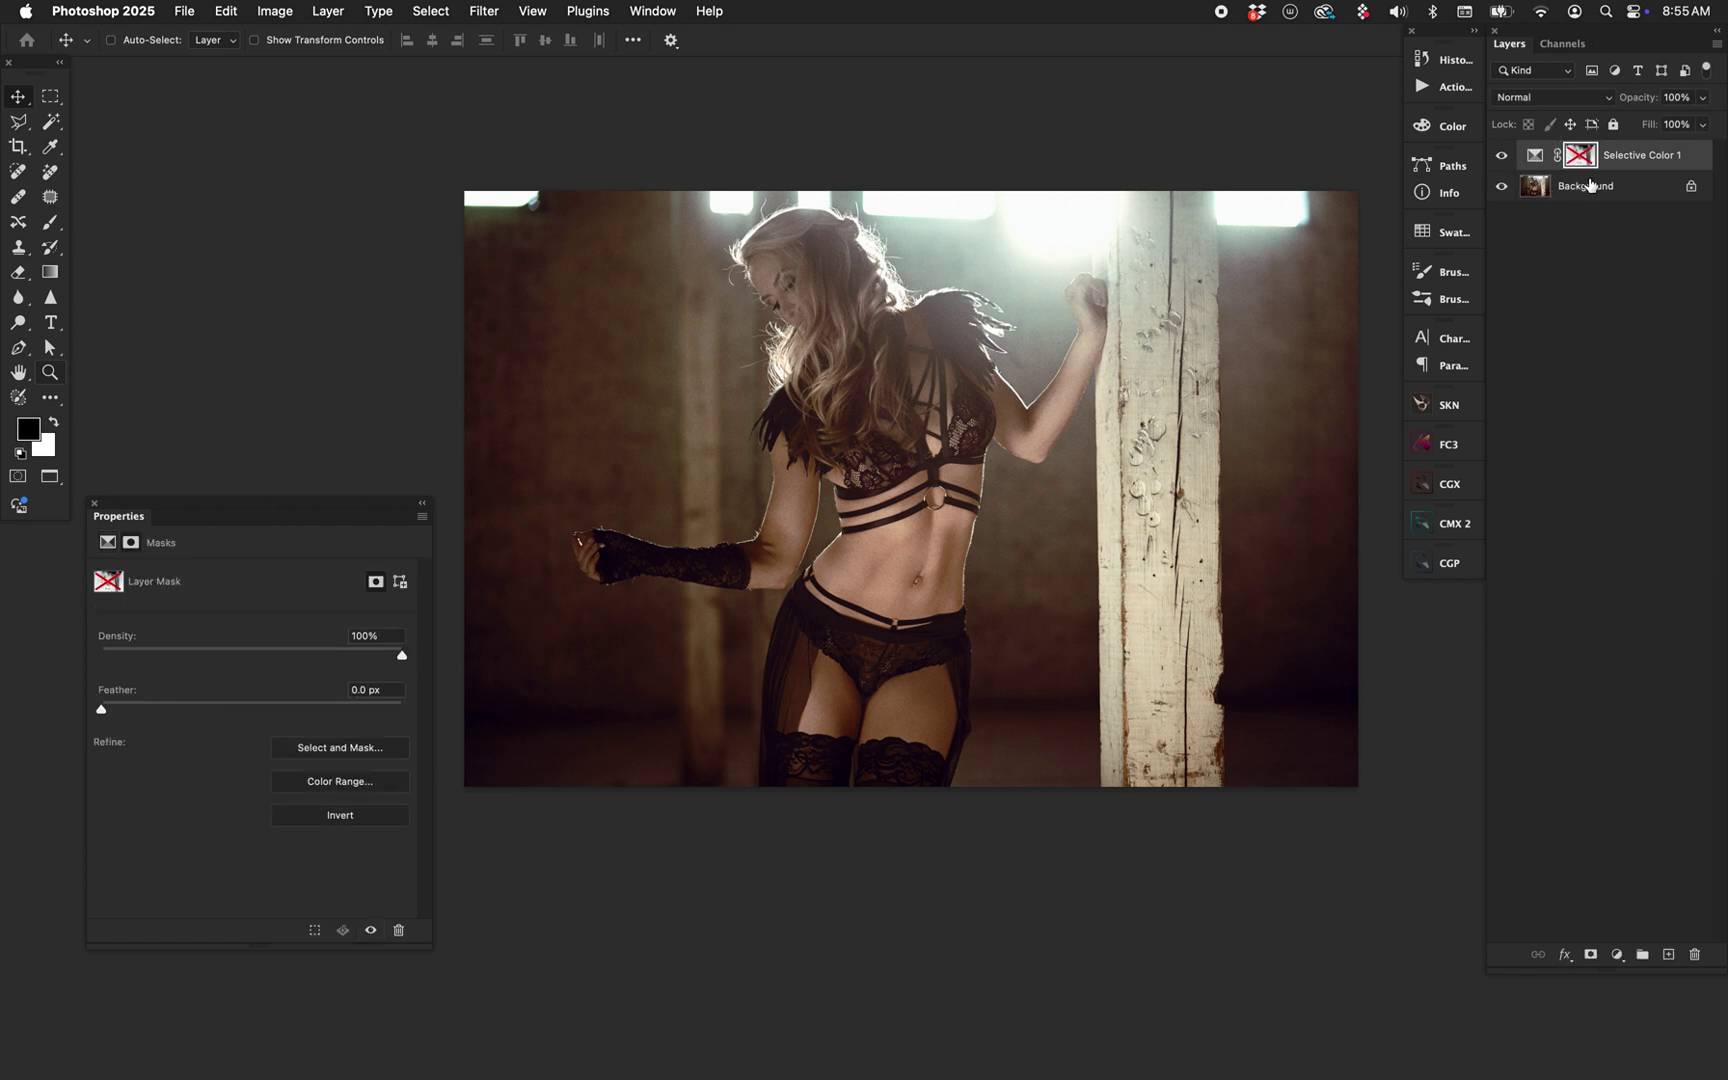
{"action": "left_click", "coordinate": [1580, 155], "text": "shift"}
Reopen the Selective Color settings and adjust the magenta and yellow of the Neutrals.
{"action": "left_click", "coordinate": [1535, 155]}
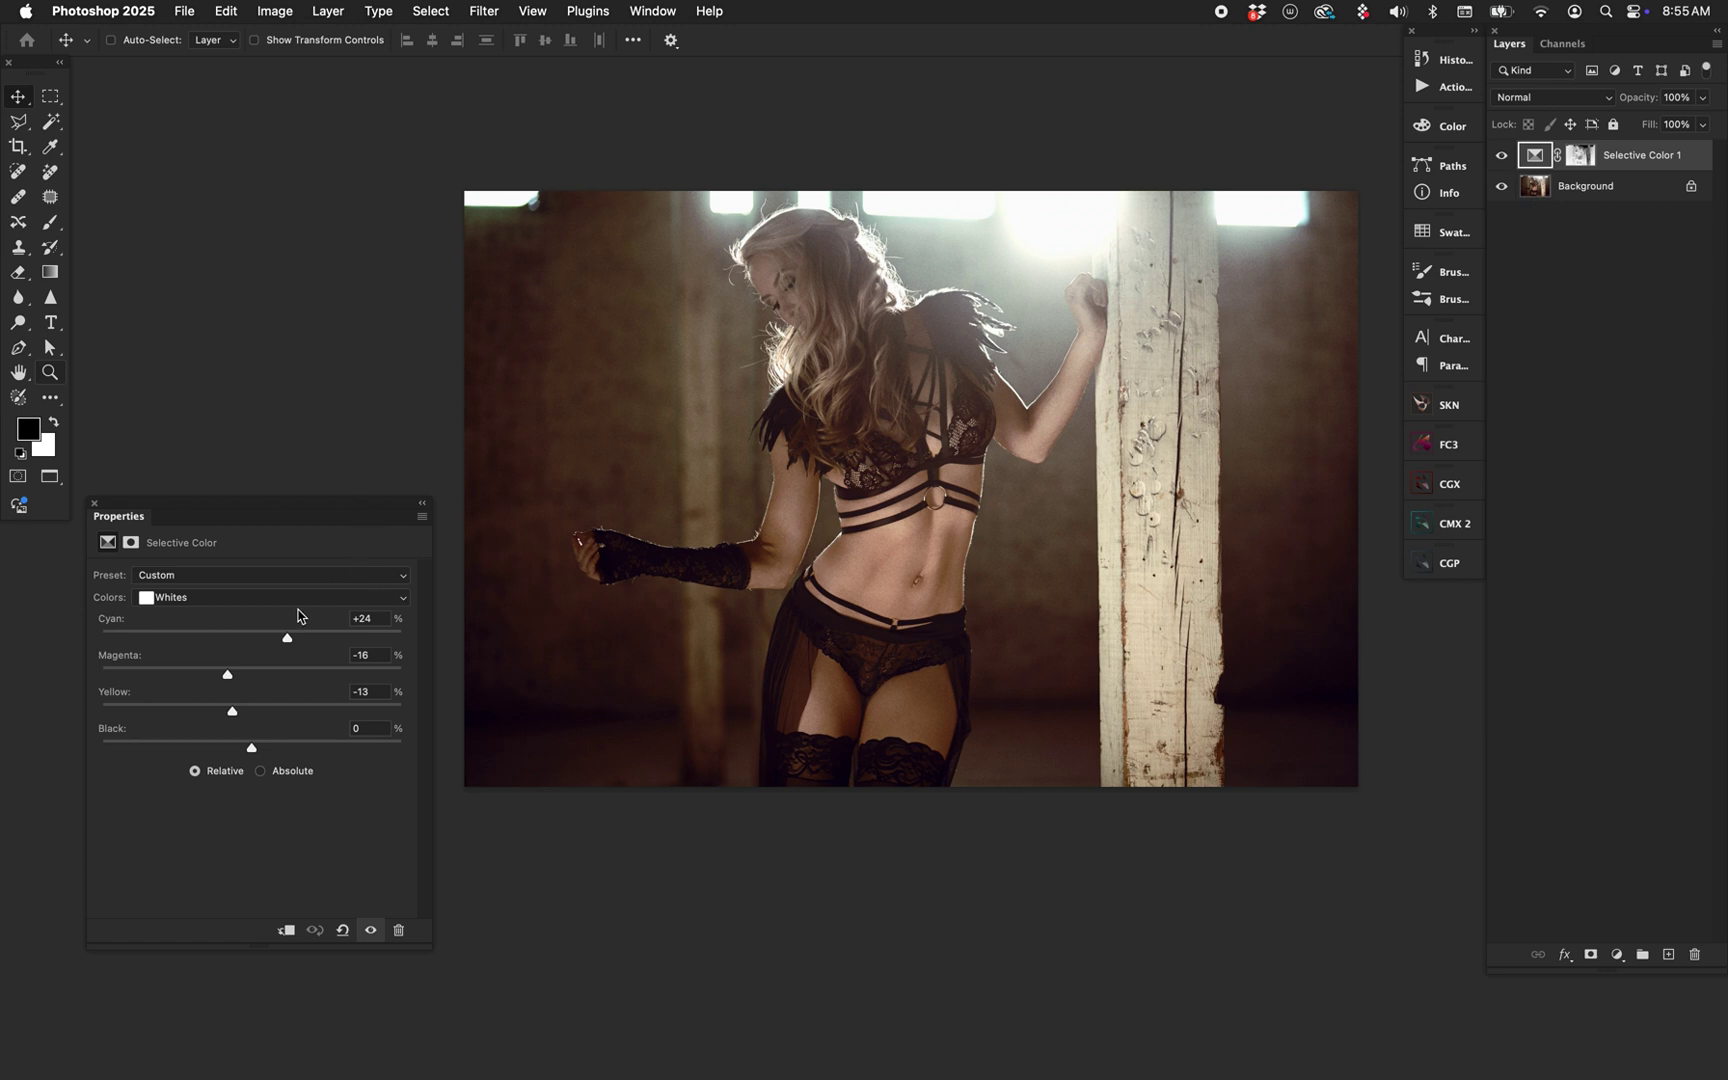
{"action": "left_click", "coordinate": [293, 598]}
{"action": "left_click", "coordinate": [292, 610]}
{"action": "left_click_drag", "start_coordinate": [252, 675], "coordinate": [236, 712]}
Tint the Blacks by lowering their Yellow to -10, and set the Whites' Yellow to -18.
{"action": "left_click", "coordinate": [282, 598]}
{"action": "left_click", "coordinate": [282, 610]}
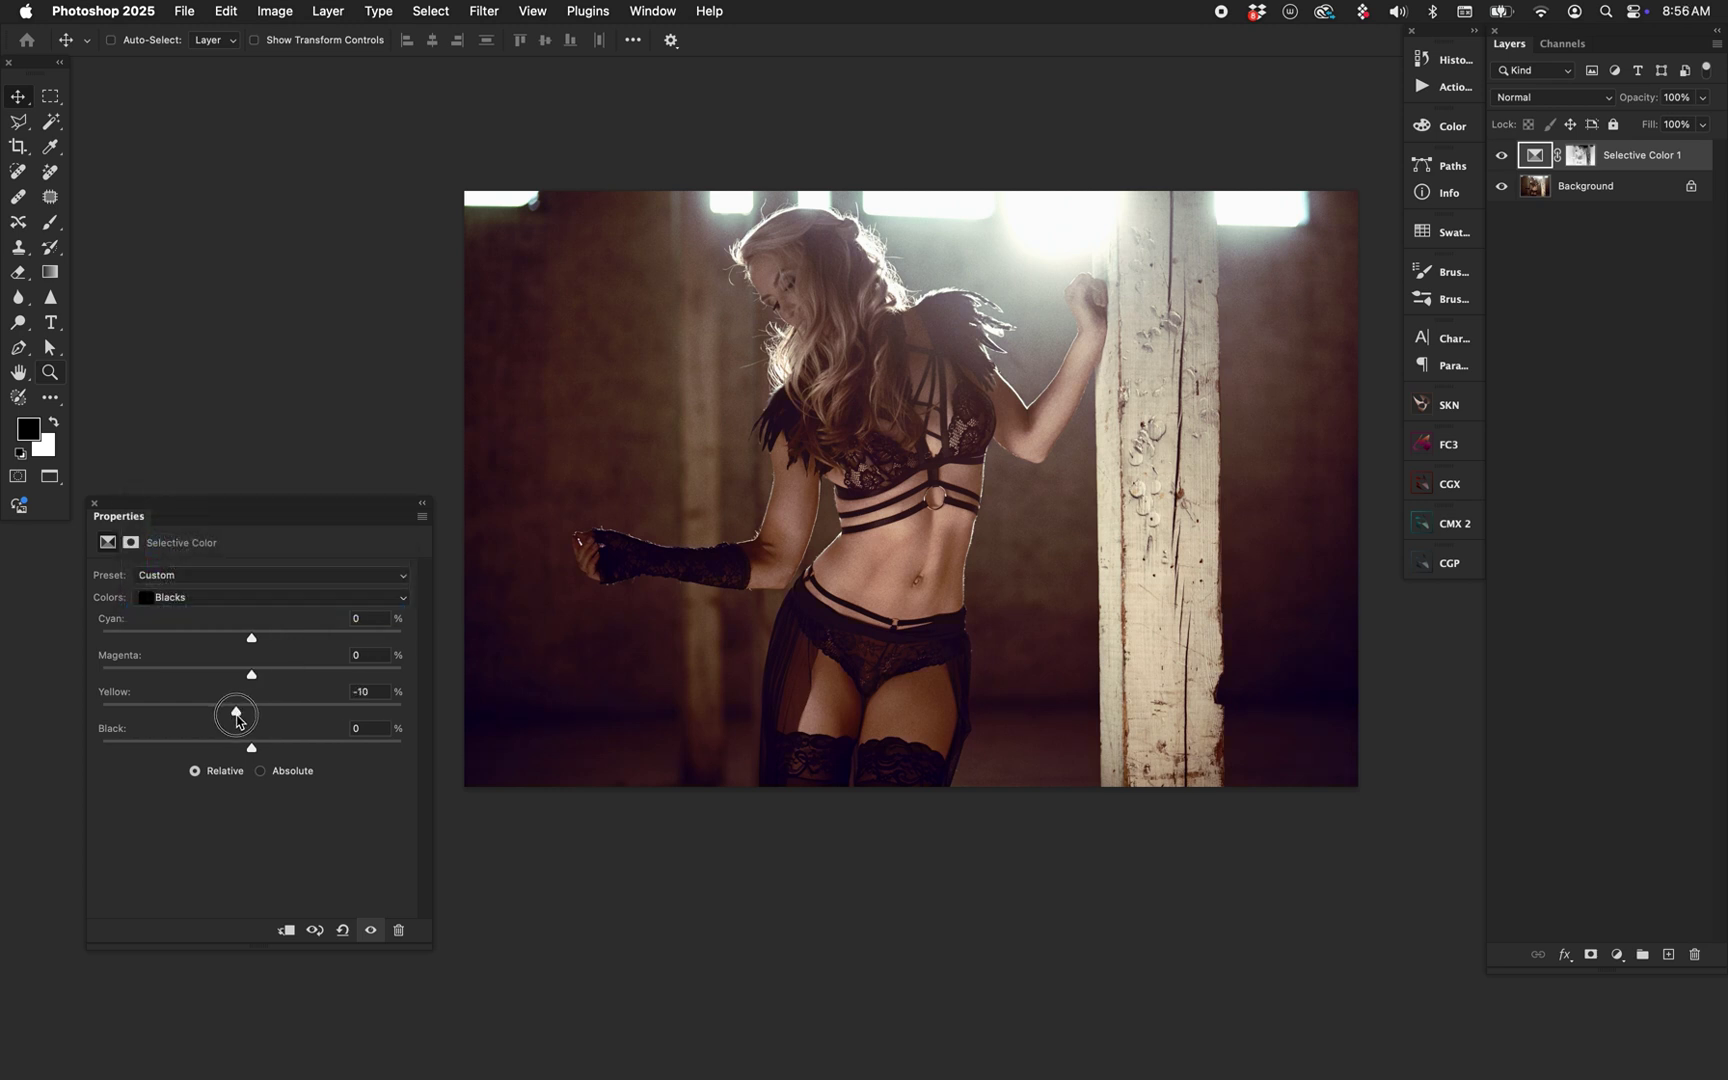
{"action": "left_click_drag", "start_coordinate": [252, 638], "coordinate": [224, 711]}
{"action": "left_click", "coordinate": [288, 598]}
{"action": "left_click", "coordinate": [282, 568]}
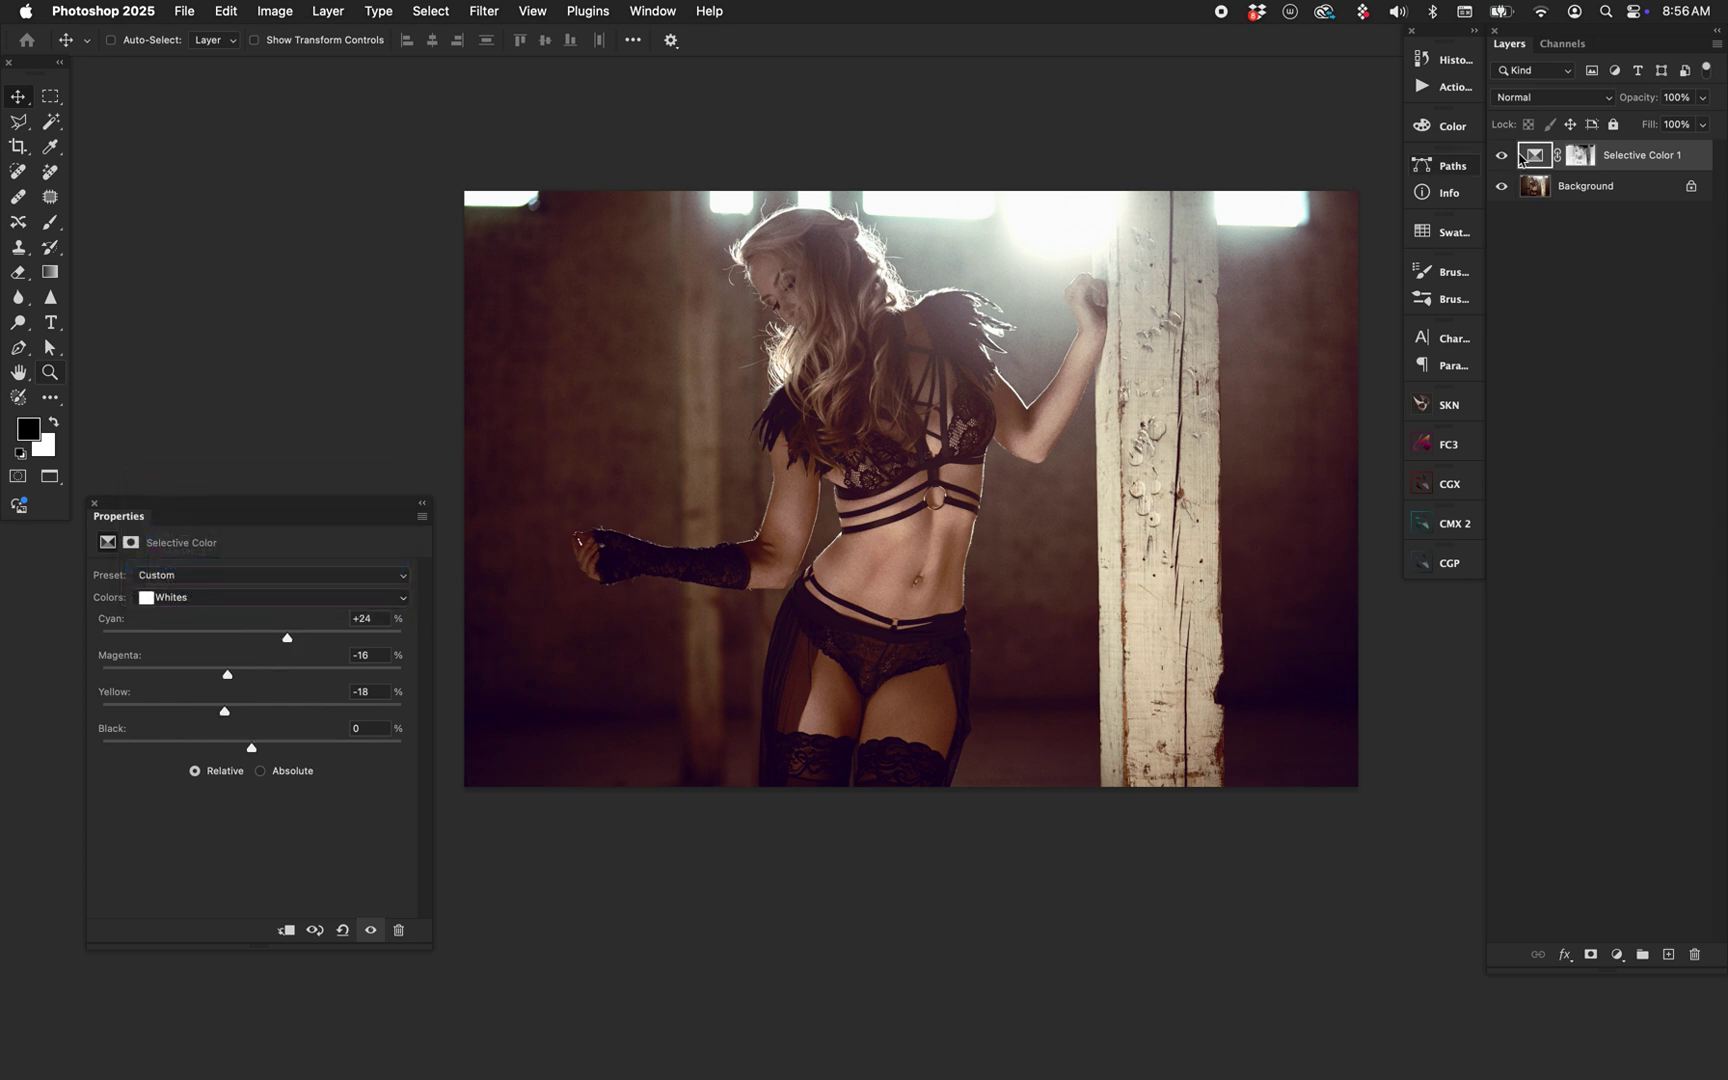
Refine the Neutrals in Selective Color to Magenta +10, Yellow +9 and Black -8.
{"action": "left_click", "coordinate": [324, 601]}
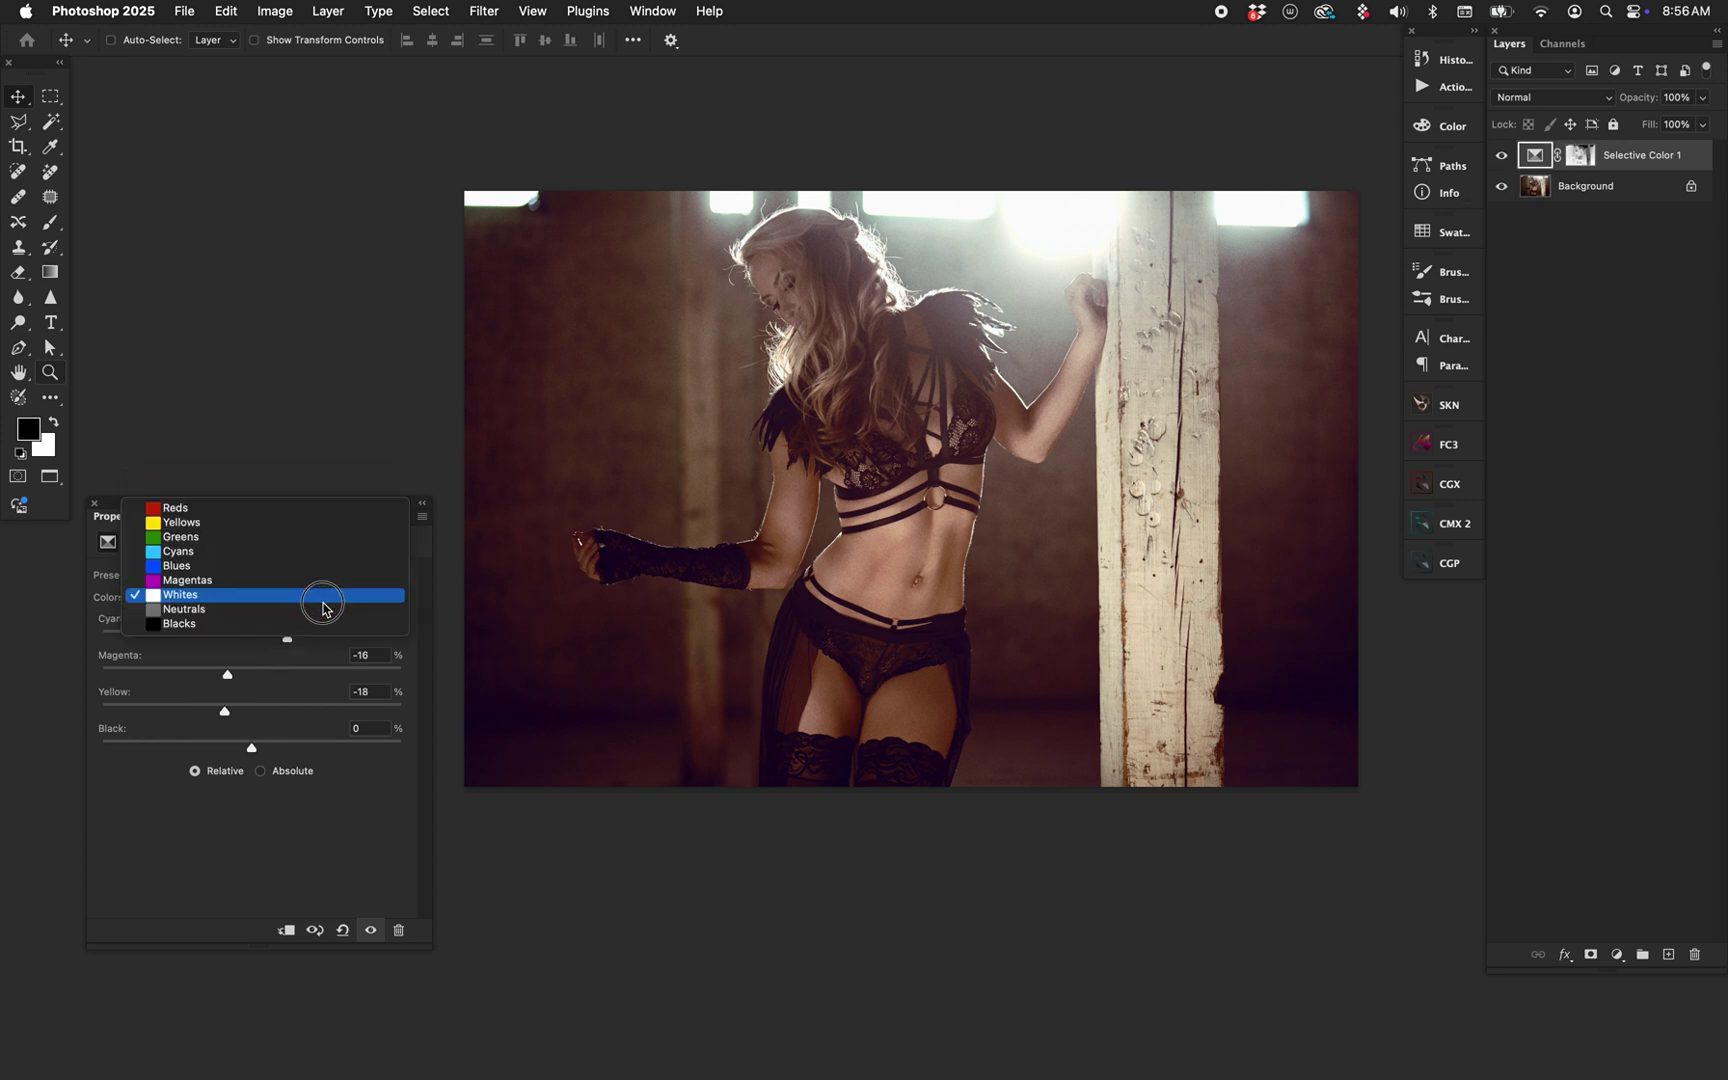
{"action": "left_click", "coordinate": [324, 614]}
{"action": "left_click_drag", "start_coordinate": [266, 716], "coordinate": [240, 750]}
{"action": "left_click", "coordinate": [252, 750]}
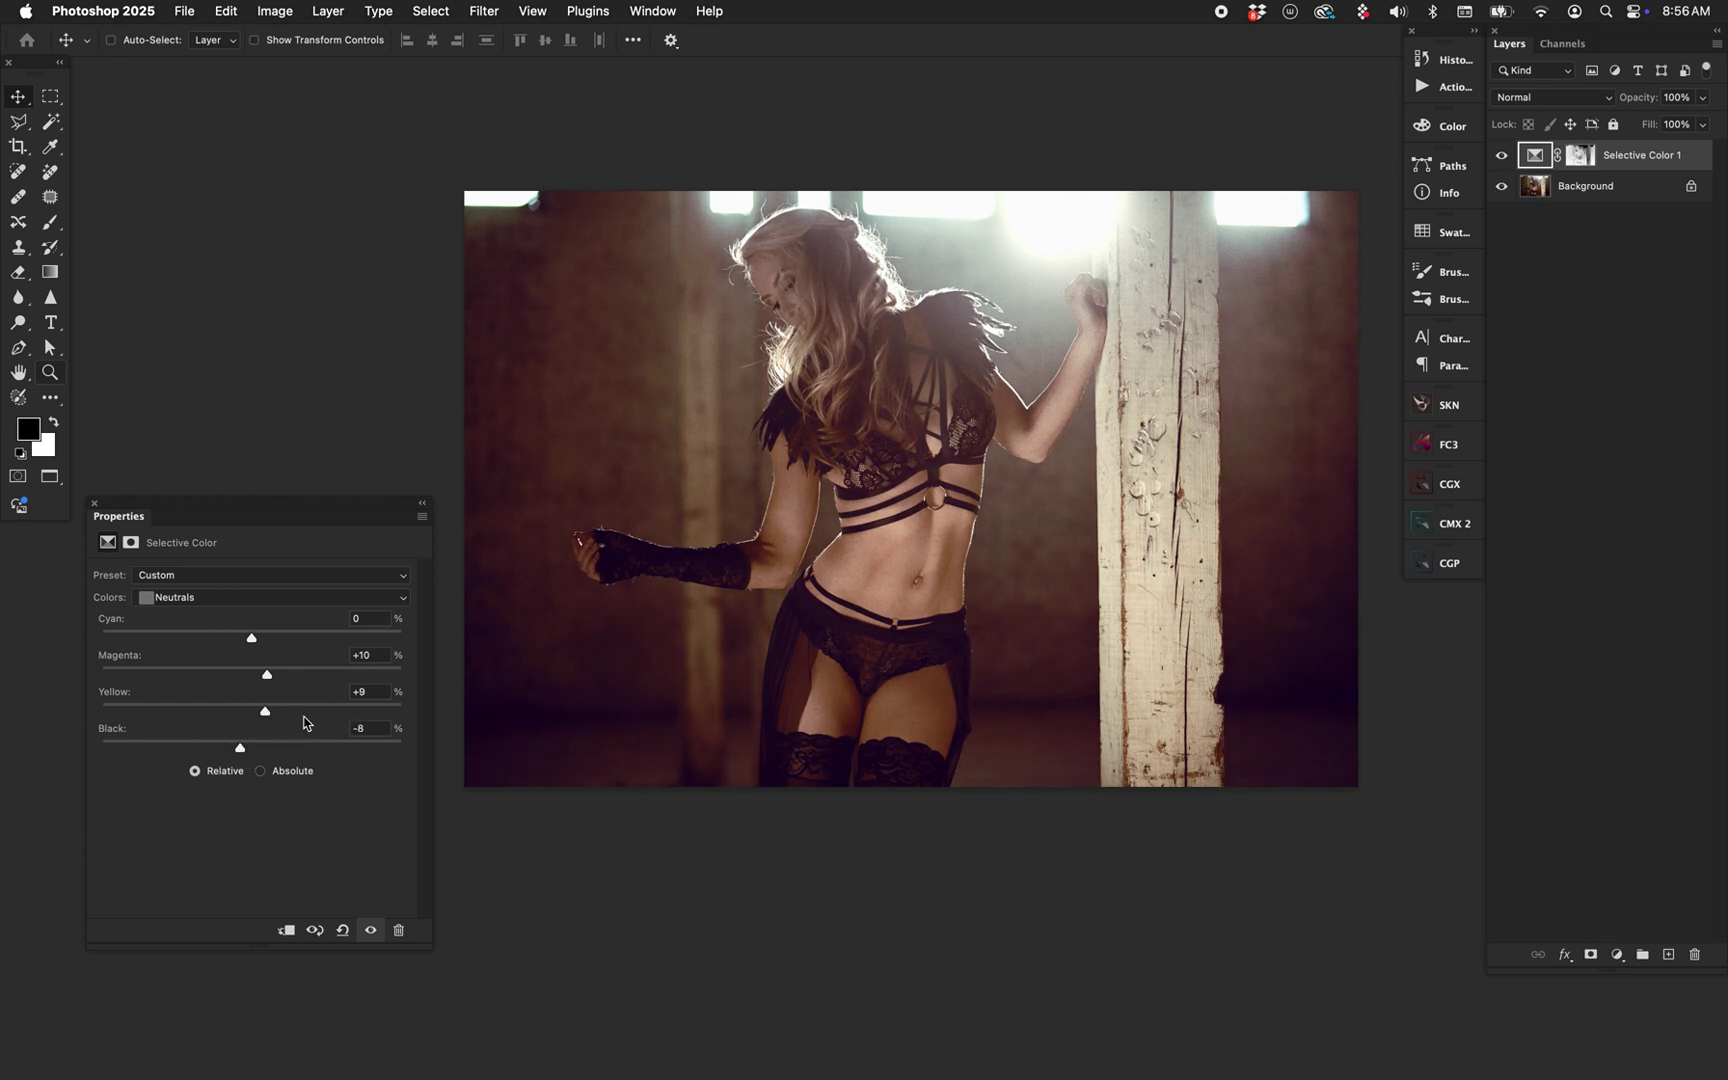
View the Selective Color mask on its own, and compare the photo with the layer off and on and its mask disabled and enabled.
{"action": "left_click", "coordinate": [1578, 155], "text": "alt"}
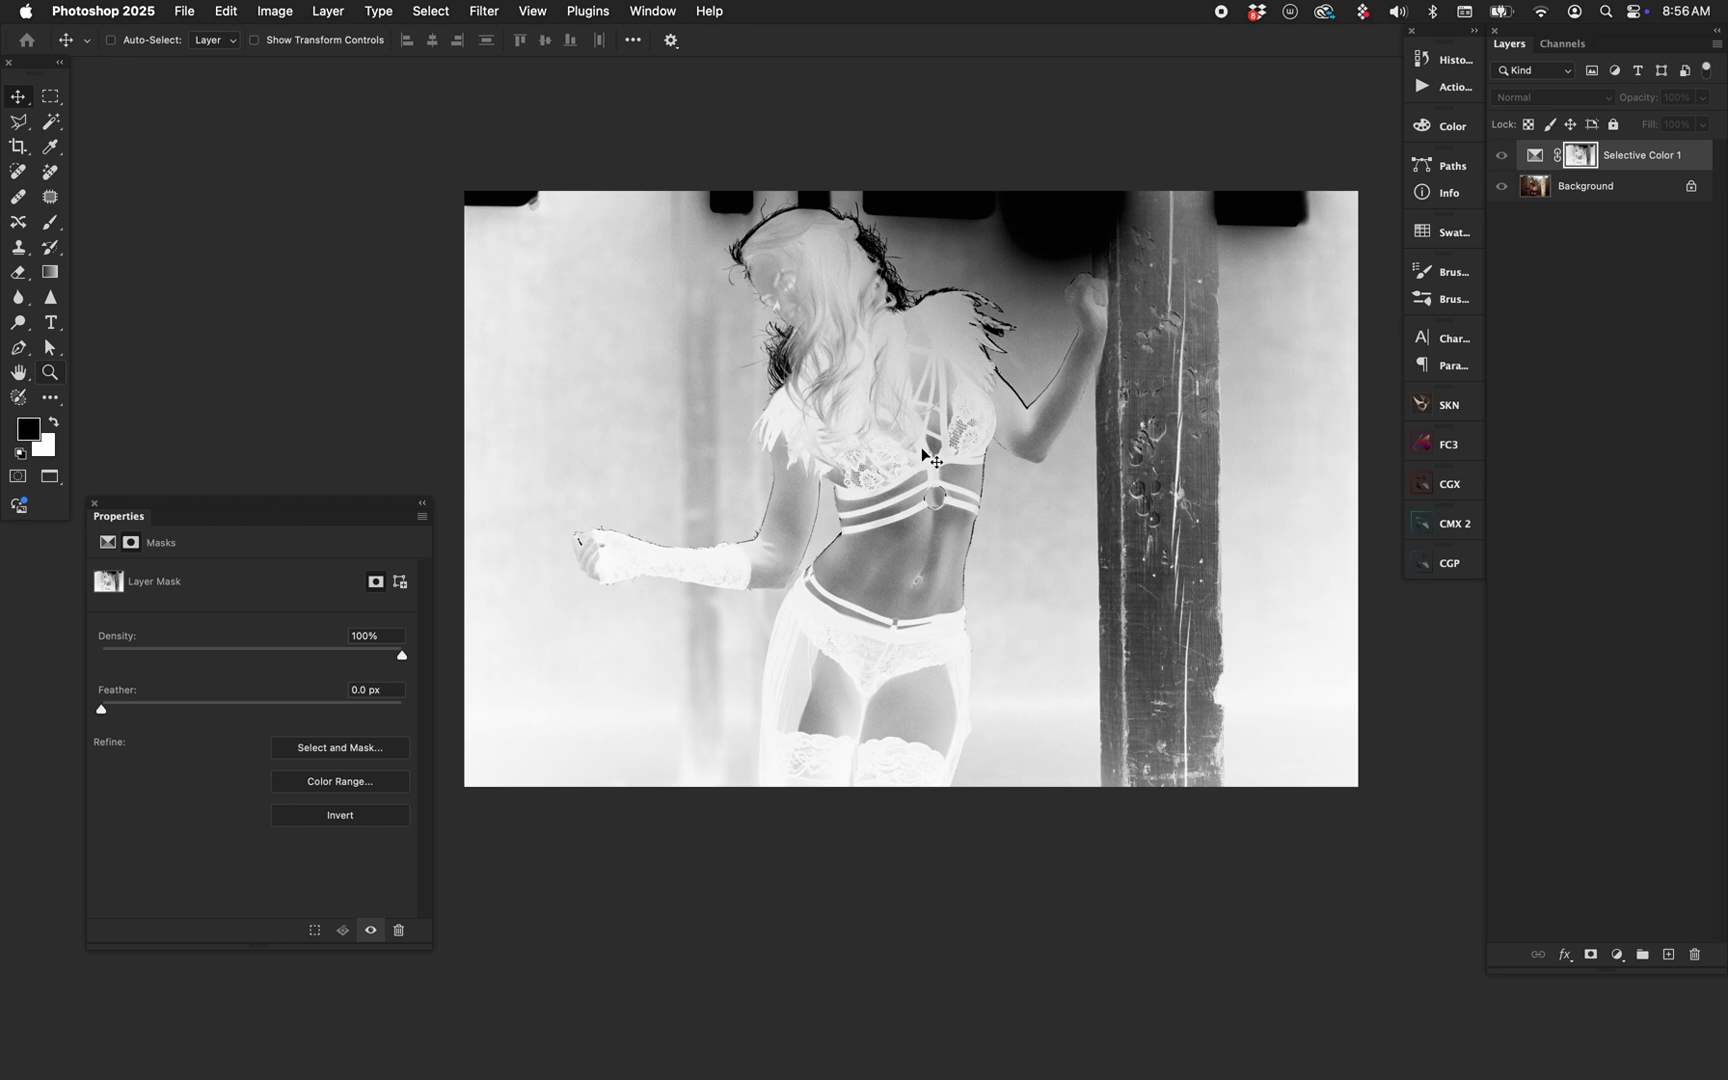
{"action": "left_click", "coordinate": [1580, 156], "text": "alt"}
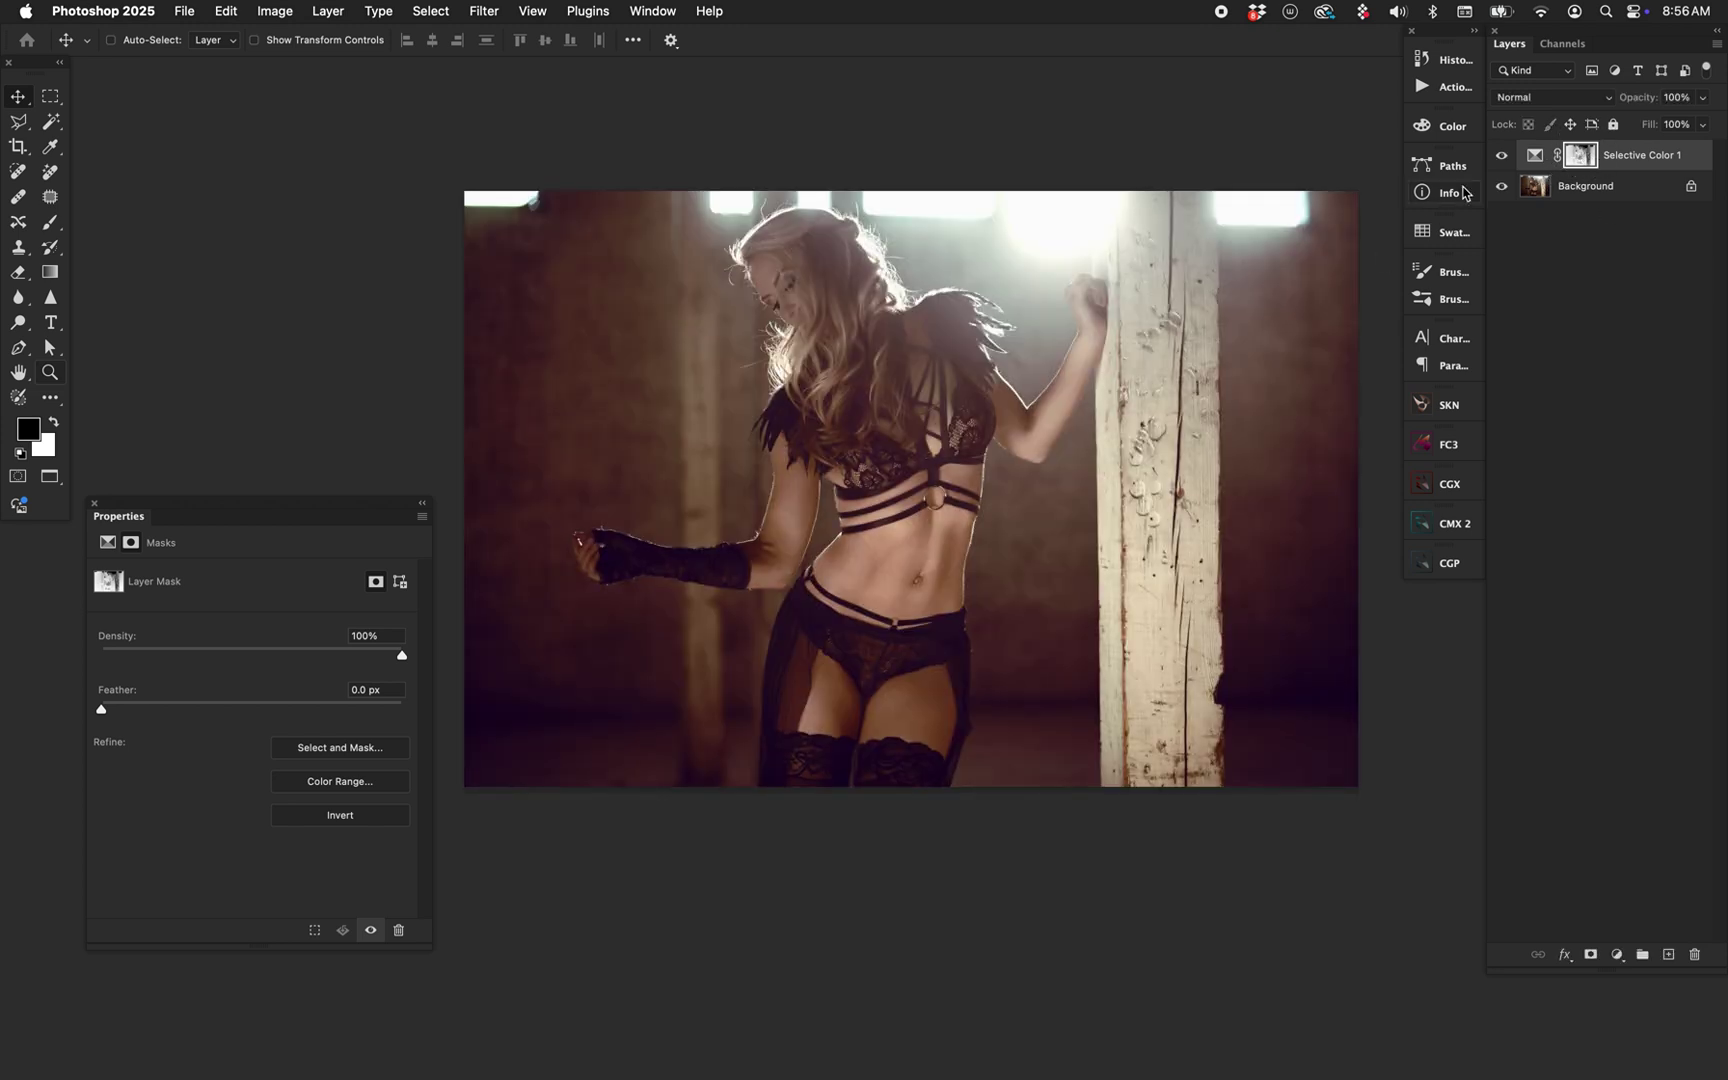
{"action": "left_click", "coordinate": [1535, 155]}
{"action": "left_click", "coordinate": [1503, 155]}
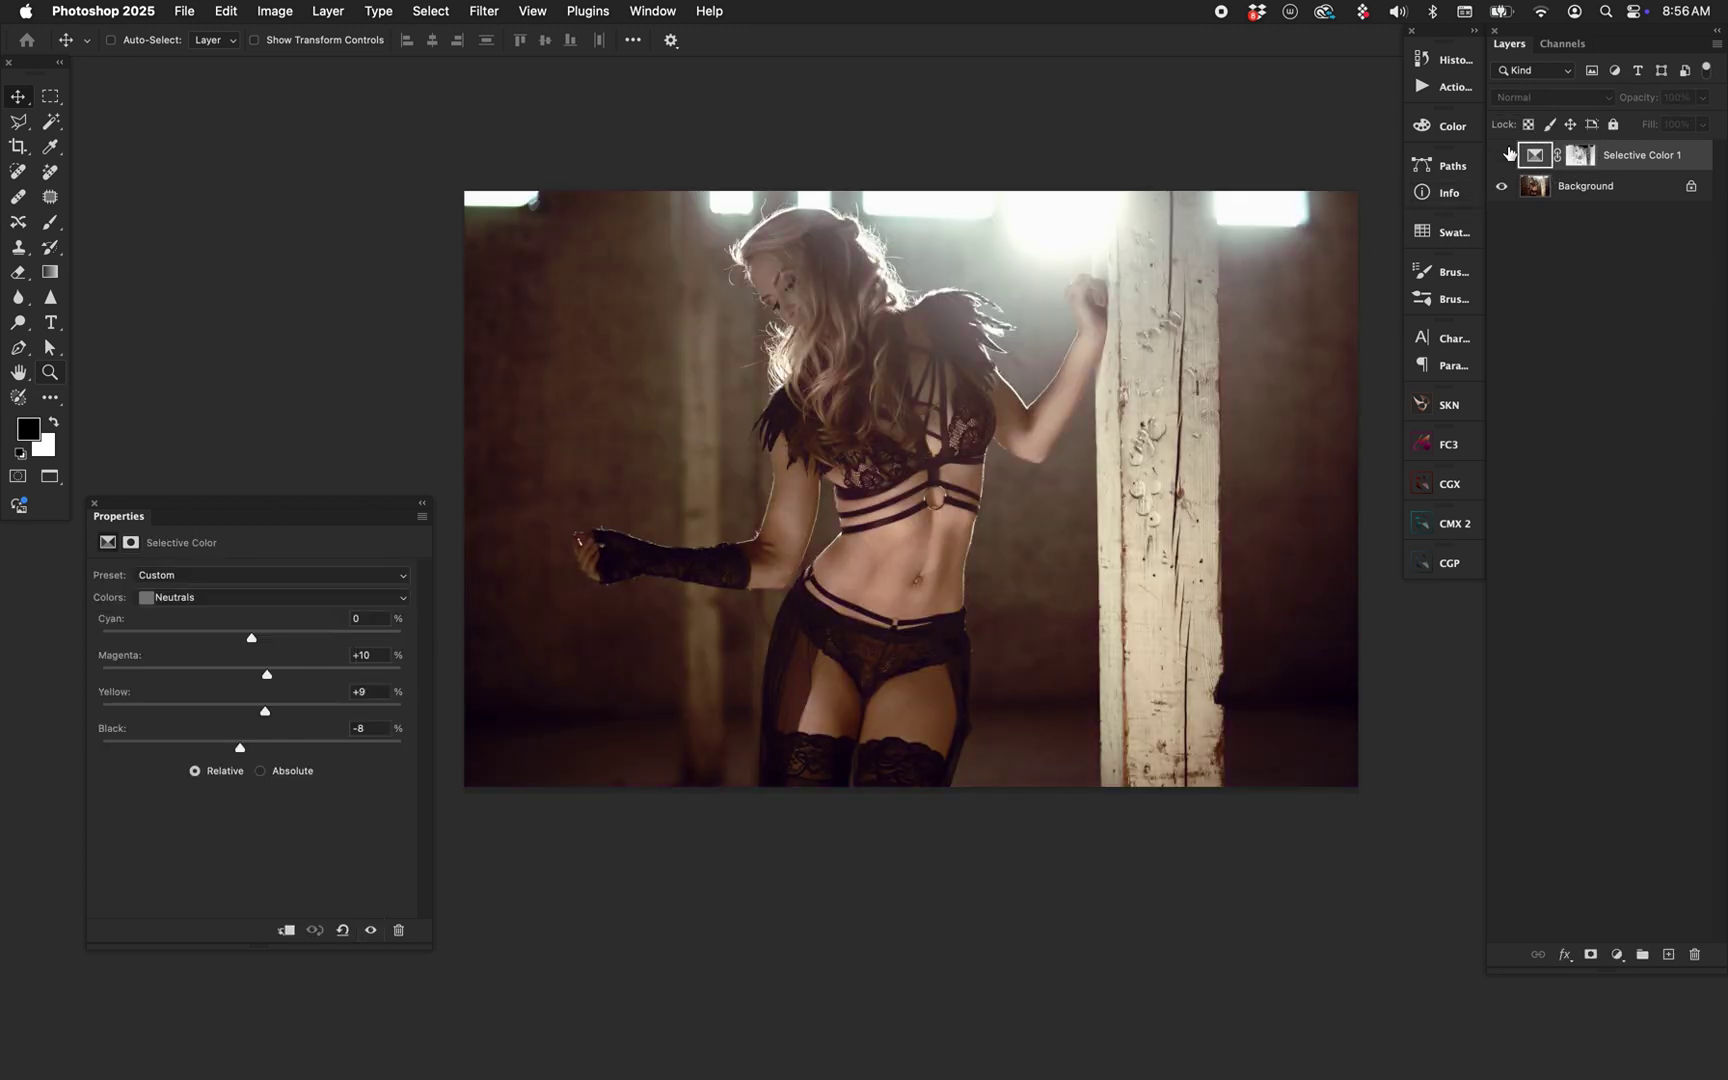
{"action": "left_click", "coordinate": [1503, 155]}
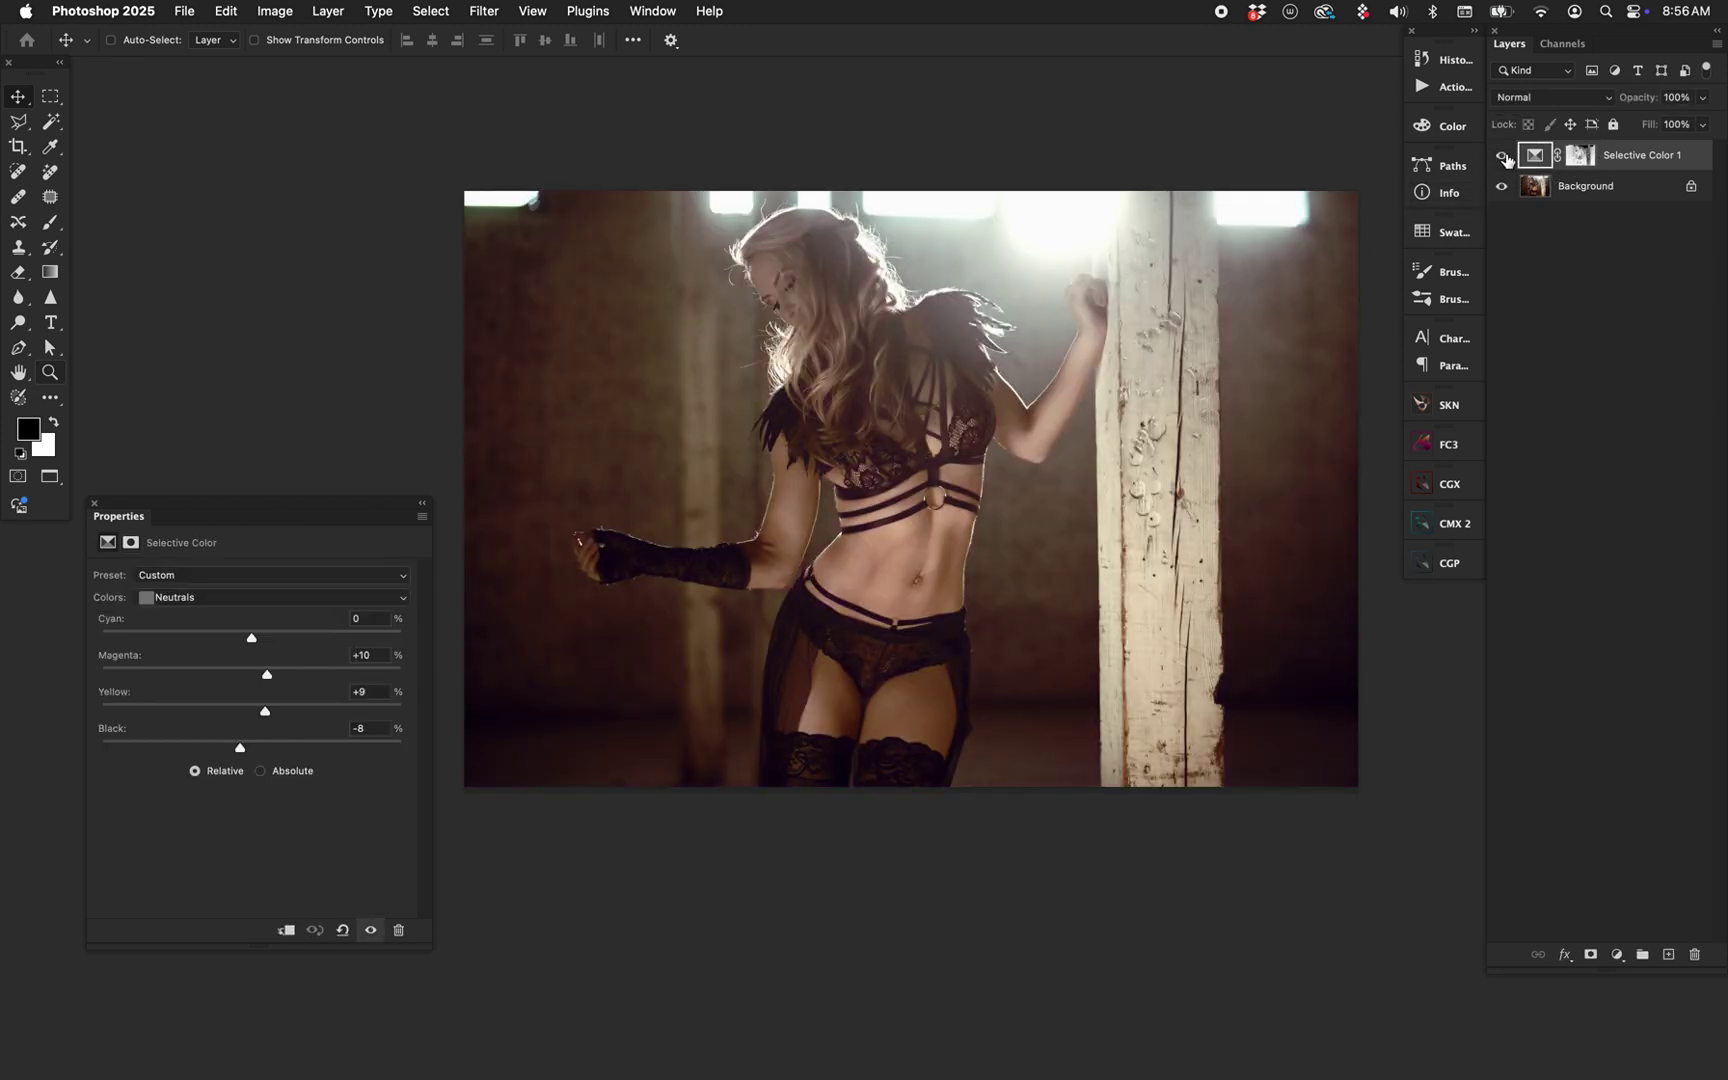
{"action": "left_click", "coordinate": [1581, 160]}
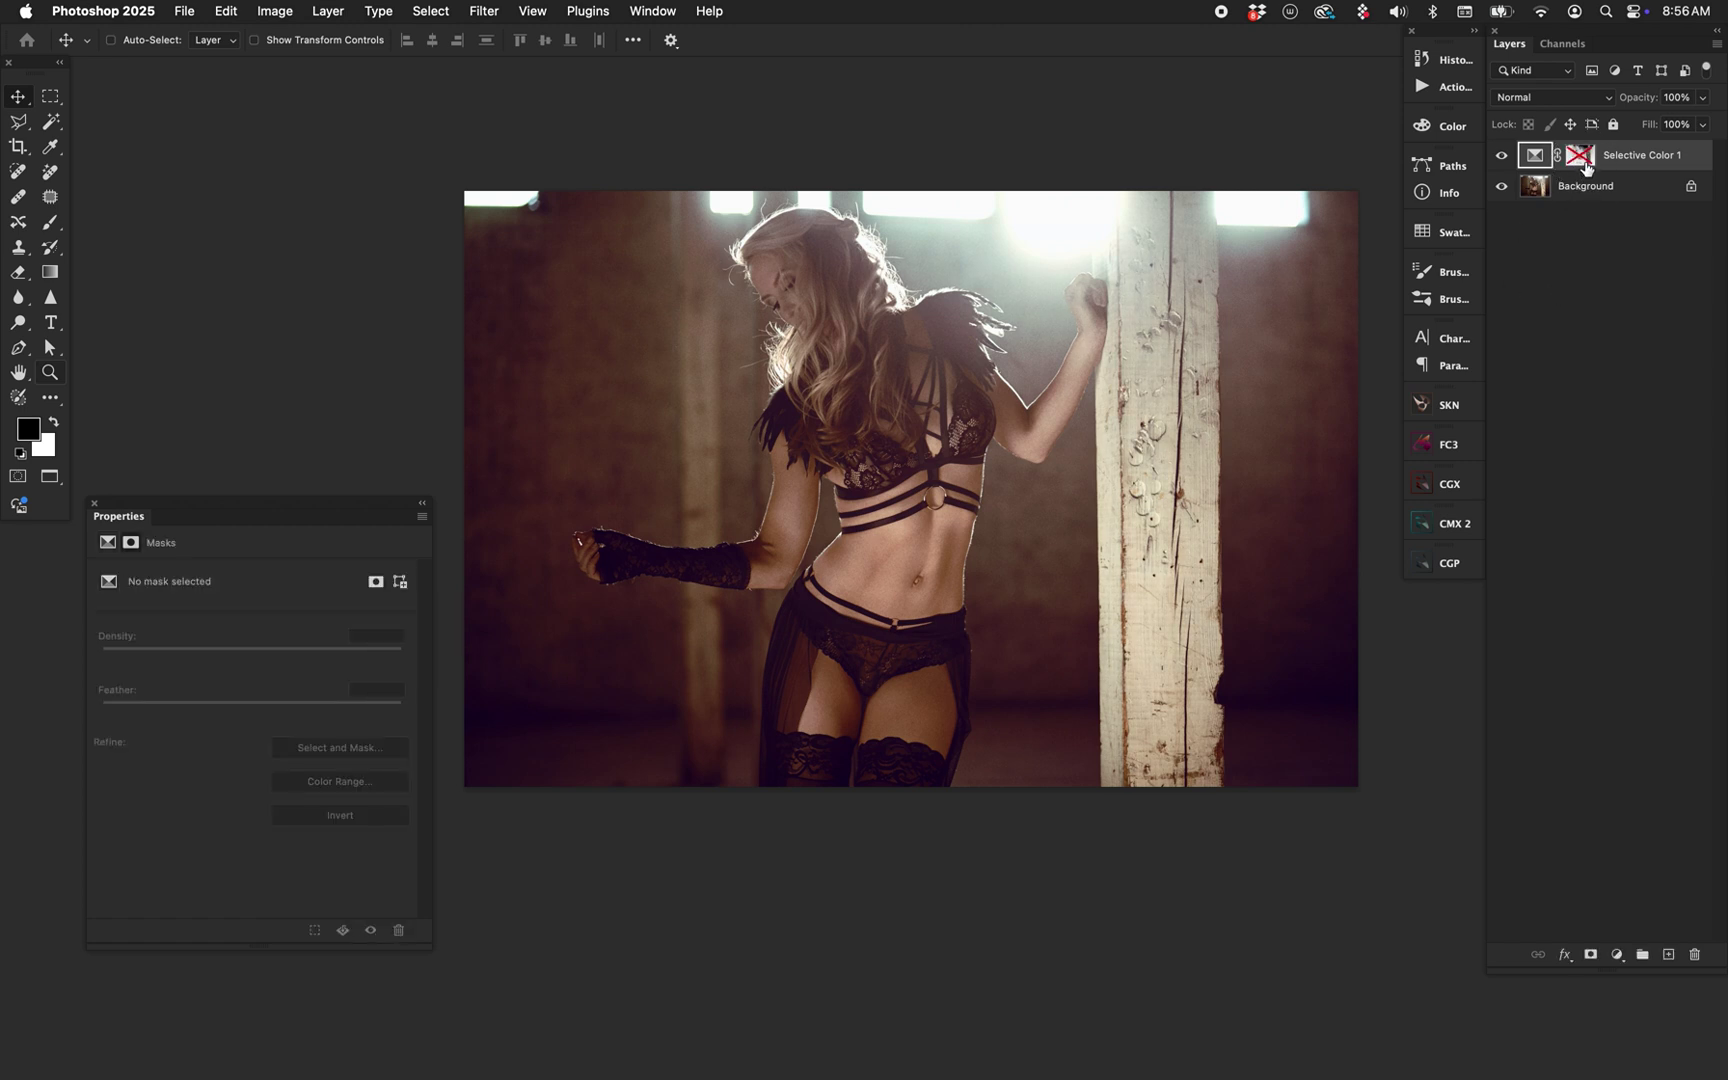
{"action": "left_click", "coordinate": [1582, 156], "text": "shift"}
Delete the masked Selective Color layer and add a fresh one with no selection active, giving it a plain white mask.
{"action": "left_click_drag", "start_coordinate": [1532, 164], "coordinate": [1694, 954]}
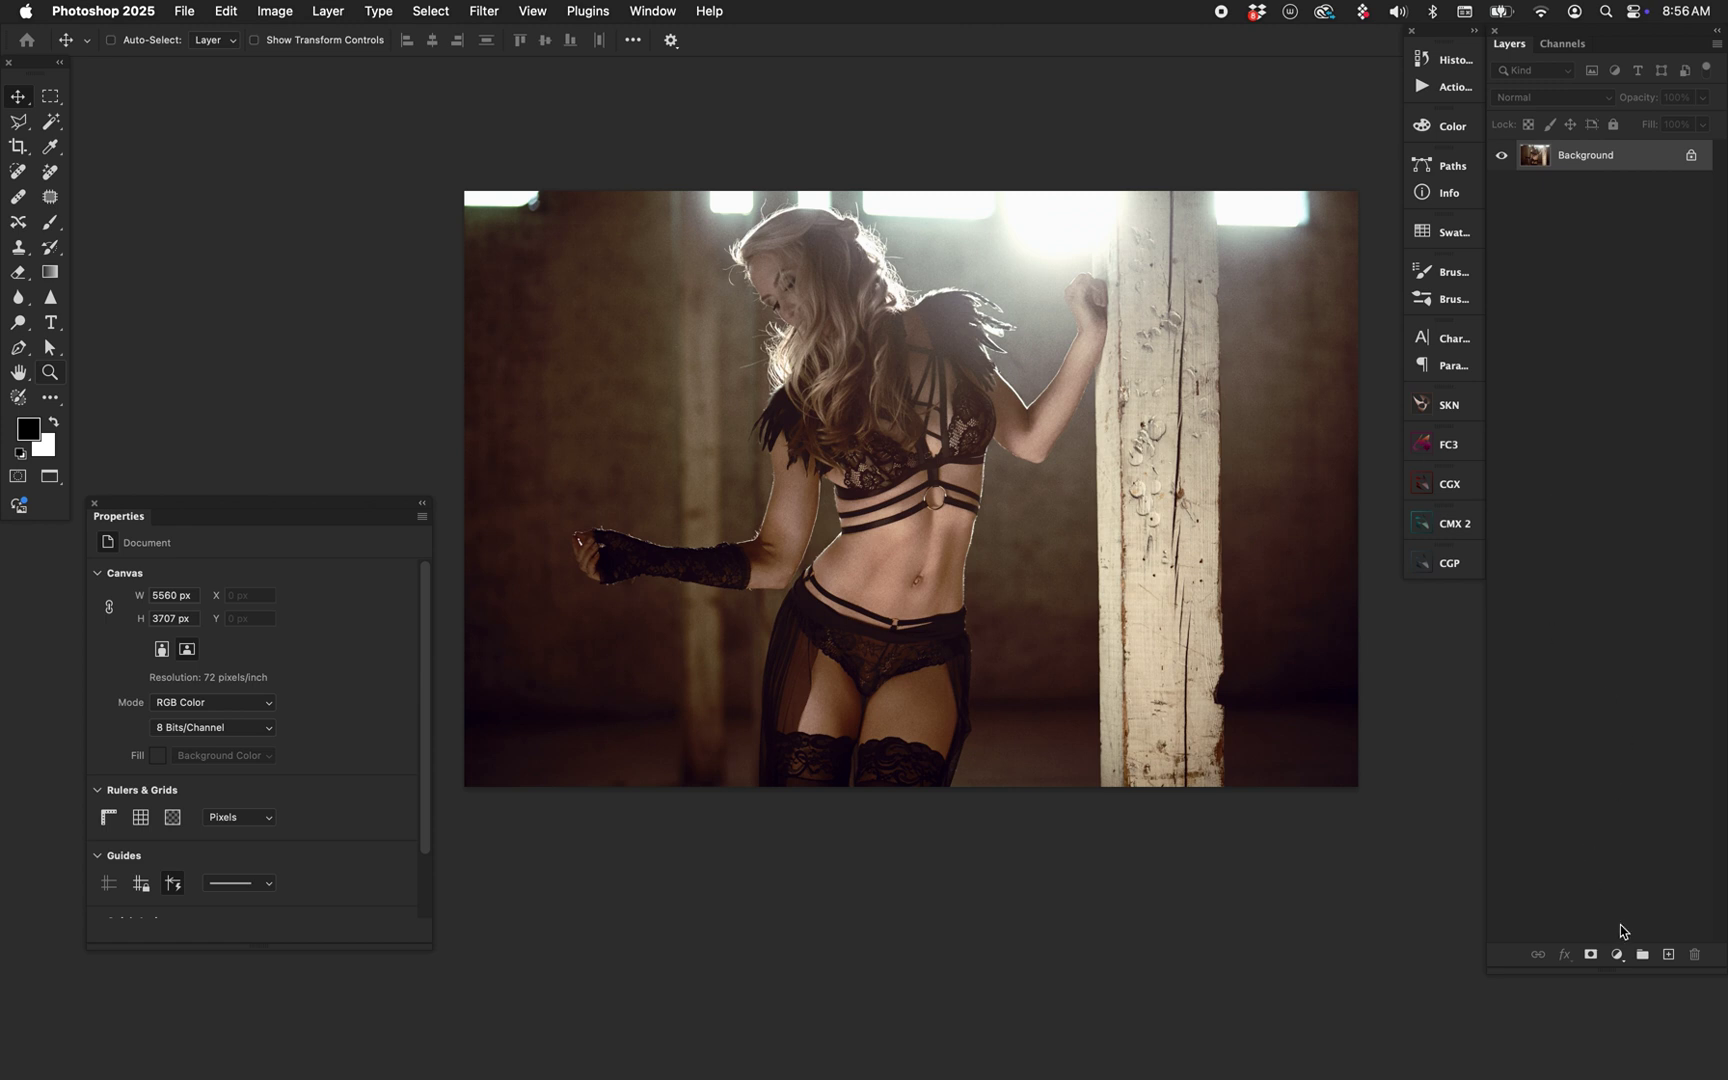
{"action": "left_click", "coordinate": [1617, 954]}
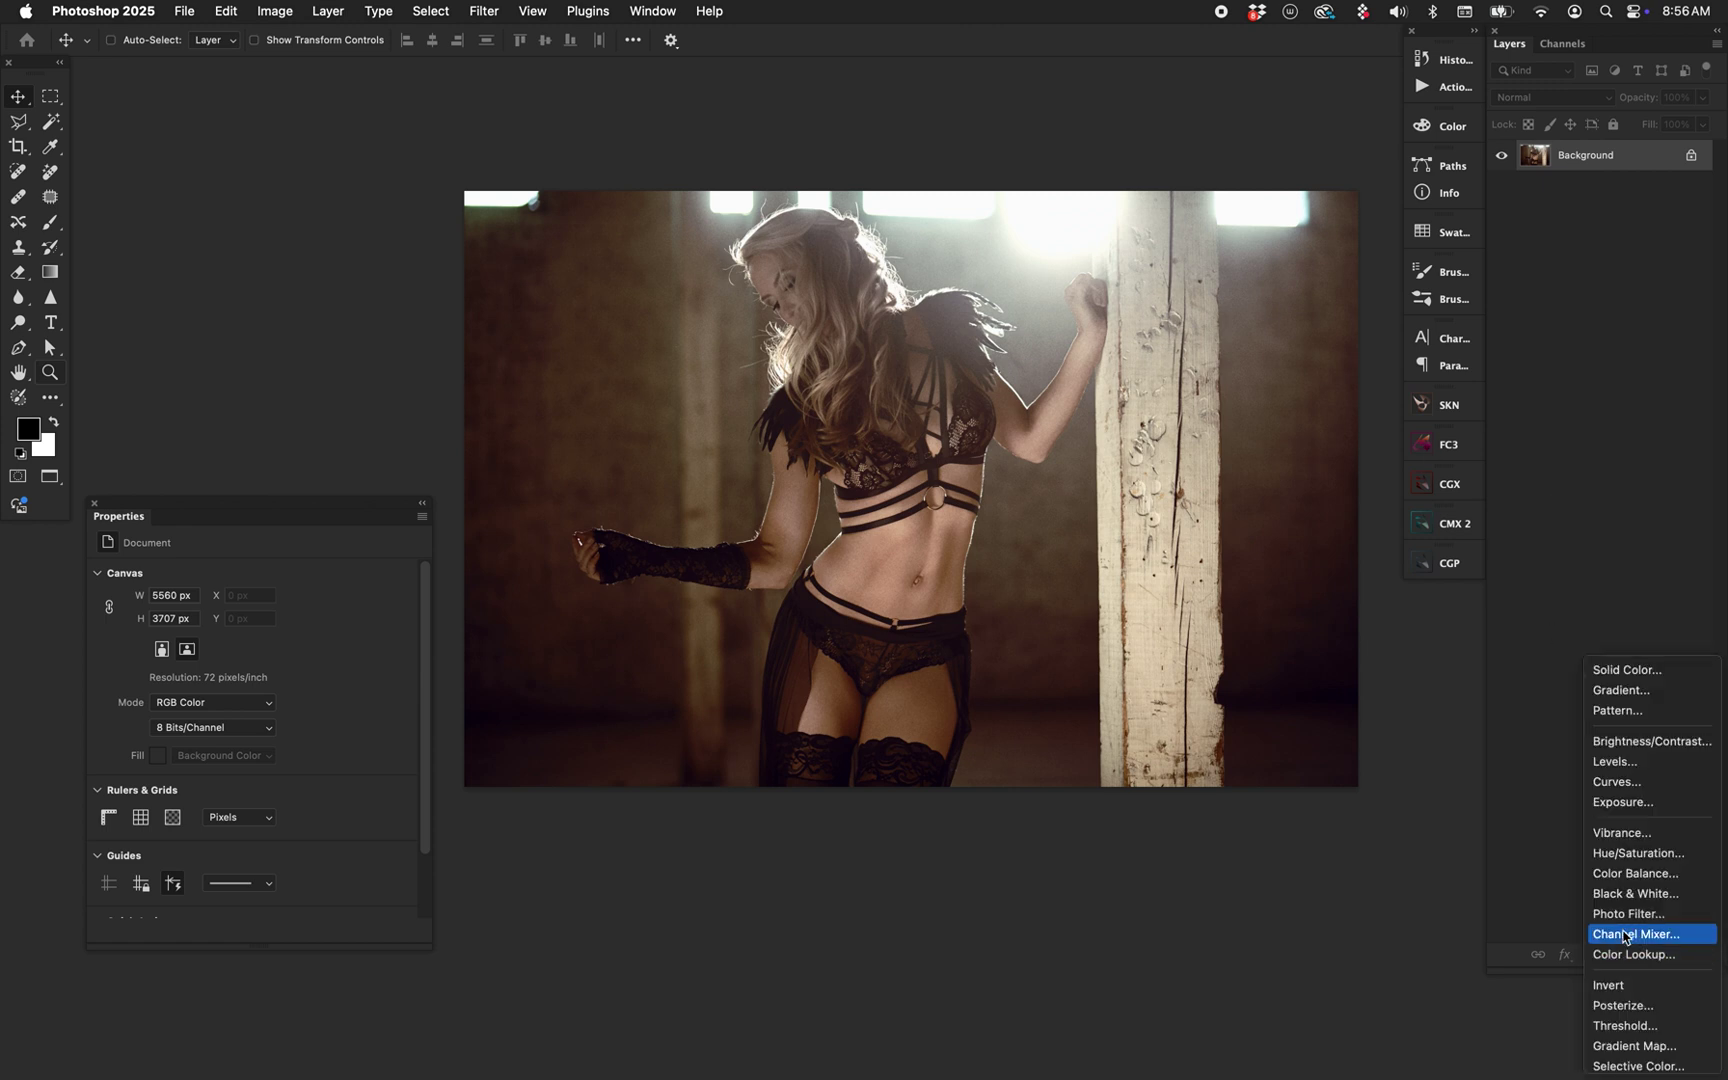
{"action": "left_click", "coordinate": [1638, 1066]}
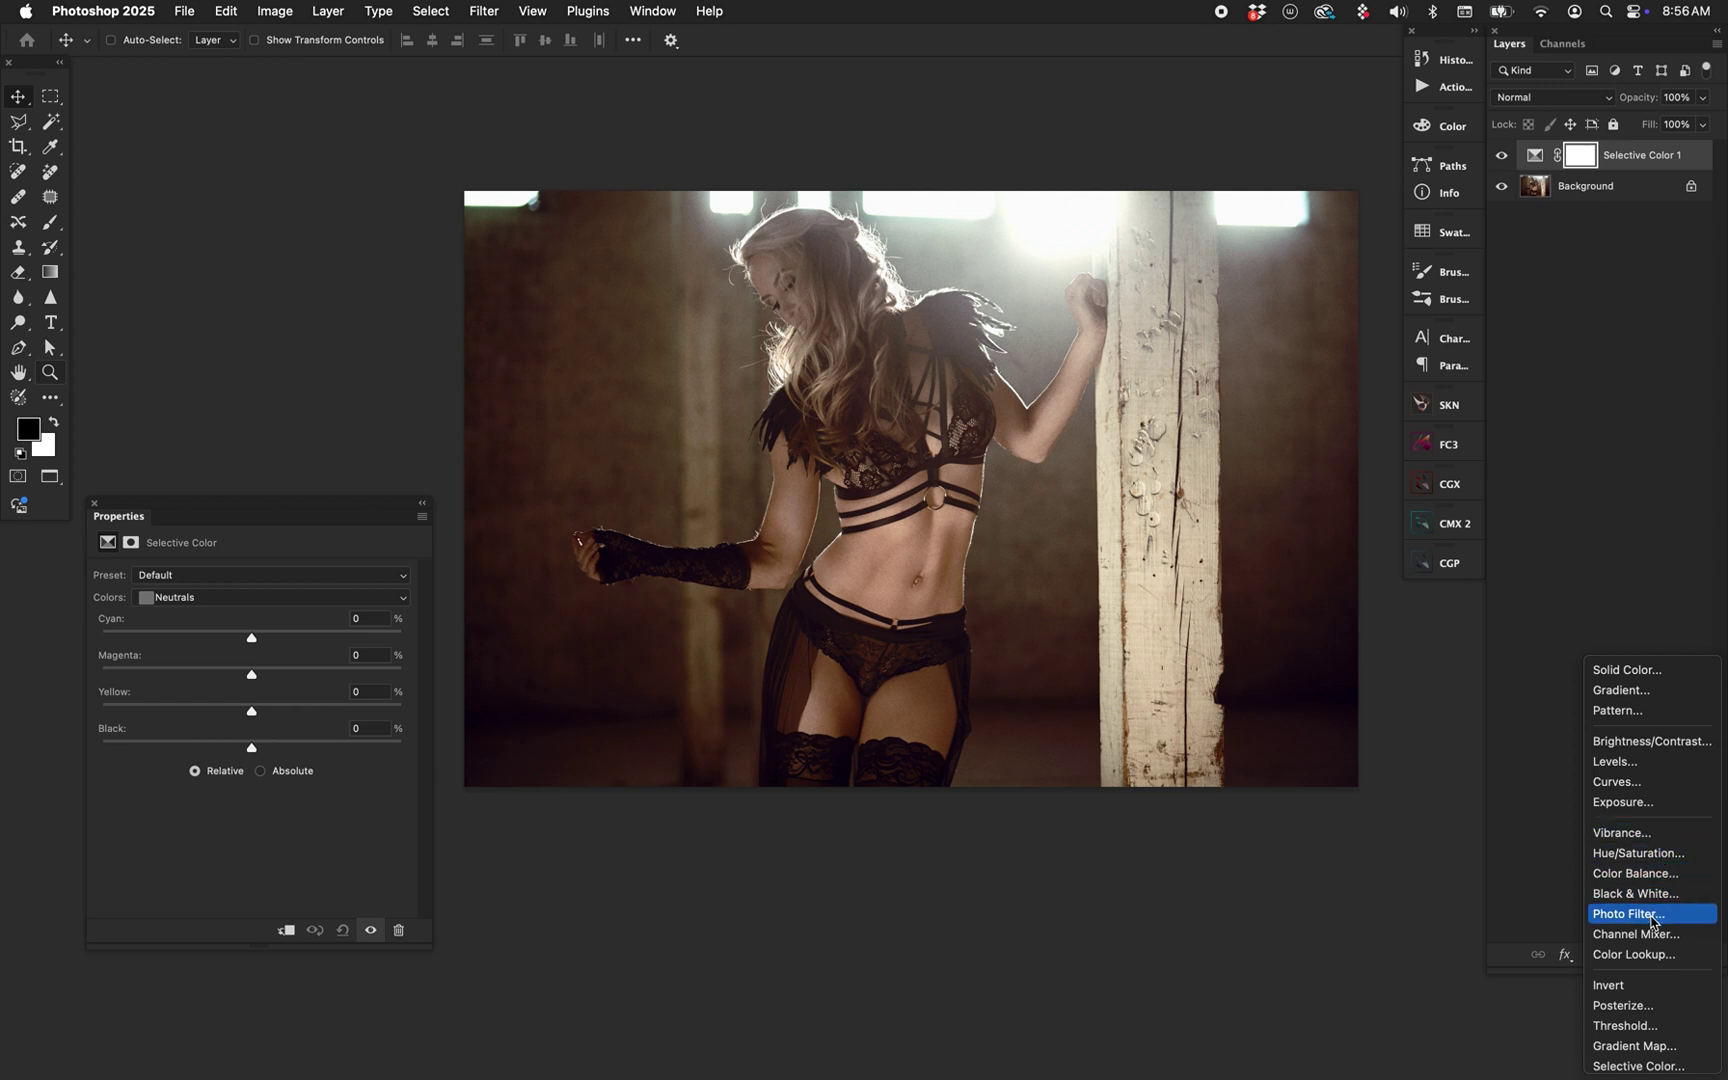
Add a Color Balance adjustment layer and set both it and the Selective Color layer to the Color blend mode.
{"action": "left_click", "coordinate": [1655, 874]}
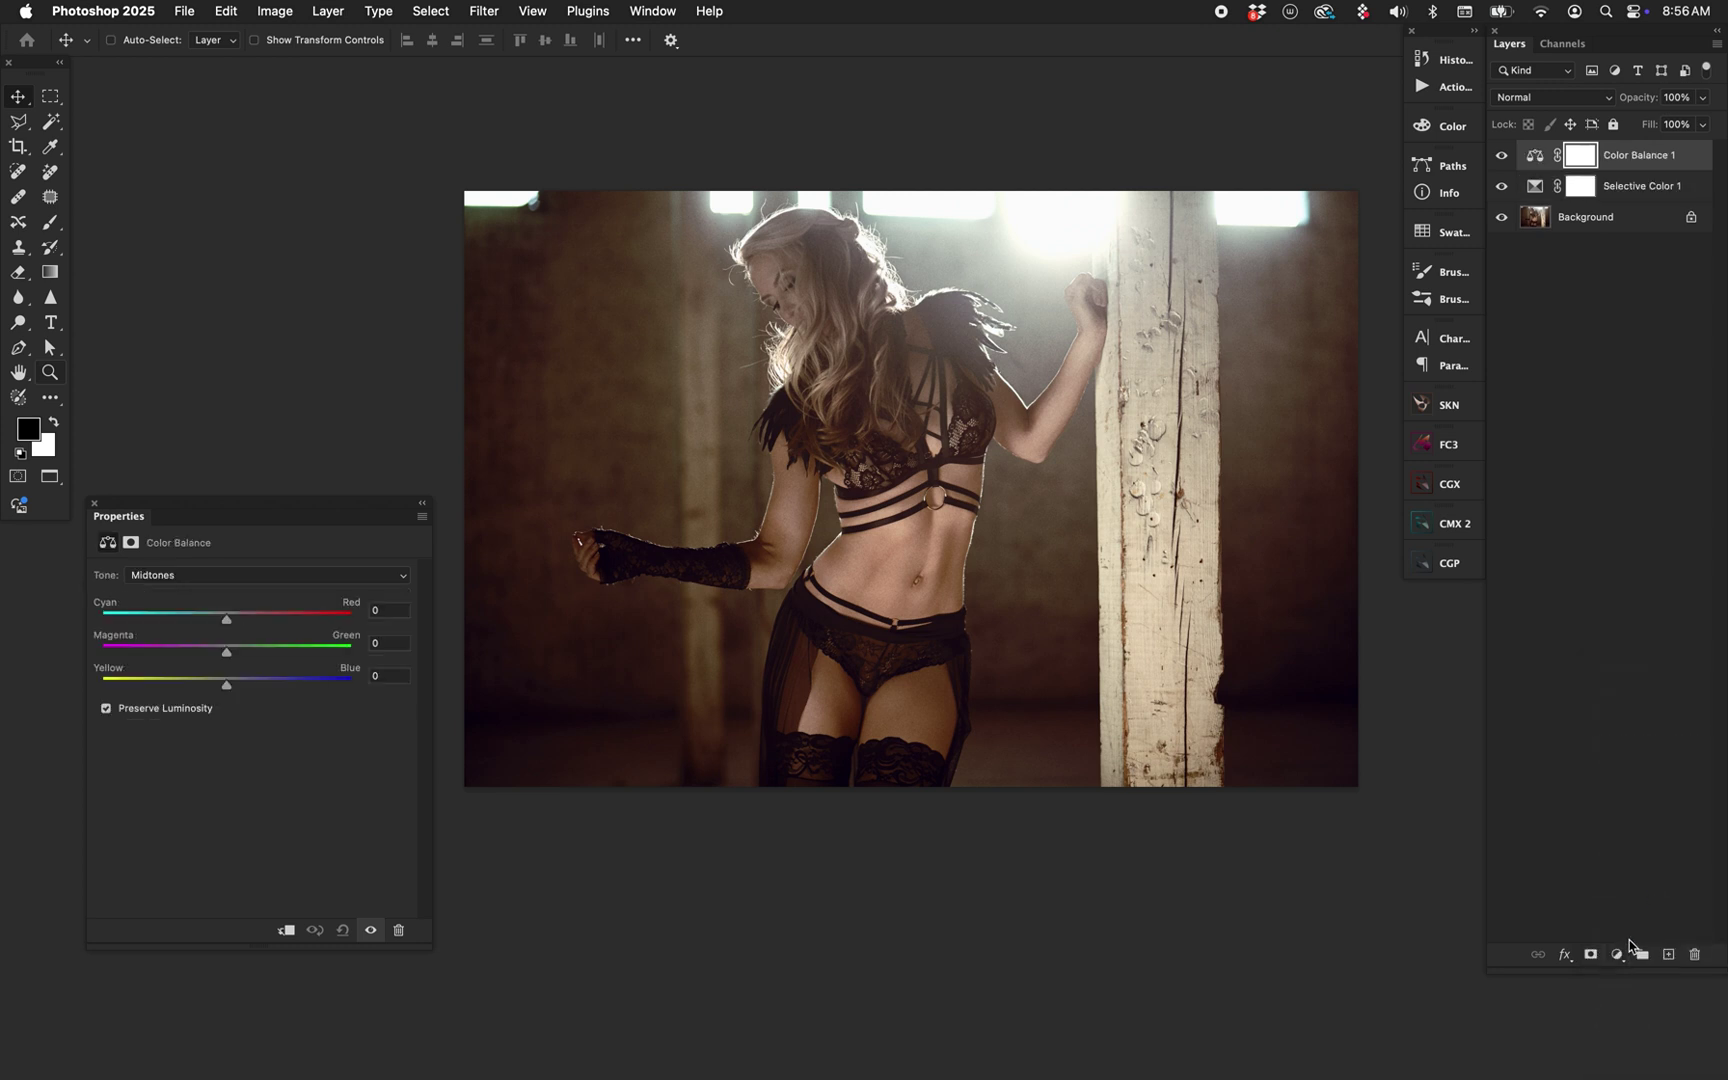
{"action": "left_click", "coordinate": [1640, 187], "text": "shift"}
{"action": "left_click", "coordinate": [1561, 101]}
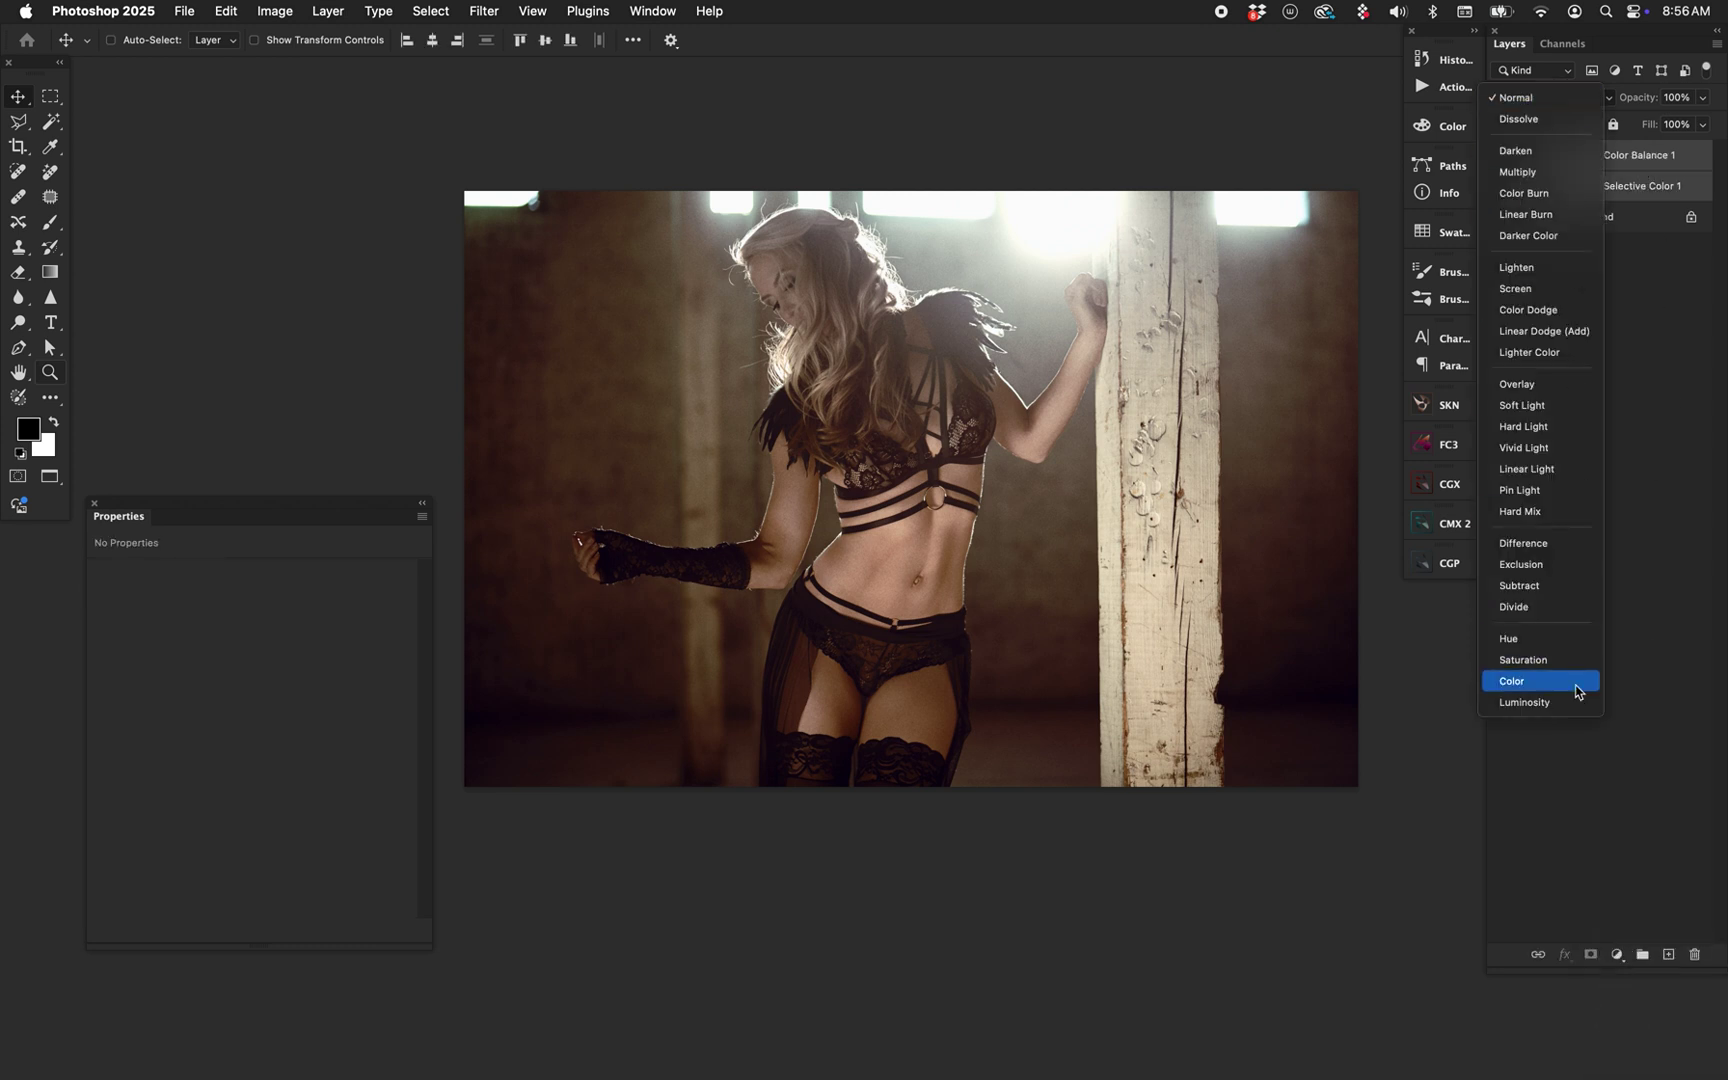
{"action": "left_click", "coordinate": [1563, 679]}
Add a Levels adjustment layer above the color layers and set its blend mode to Luminosity.
{"action": "left_click", "coordinate": [1617, 954]}
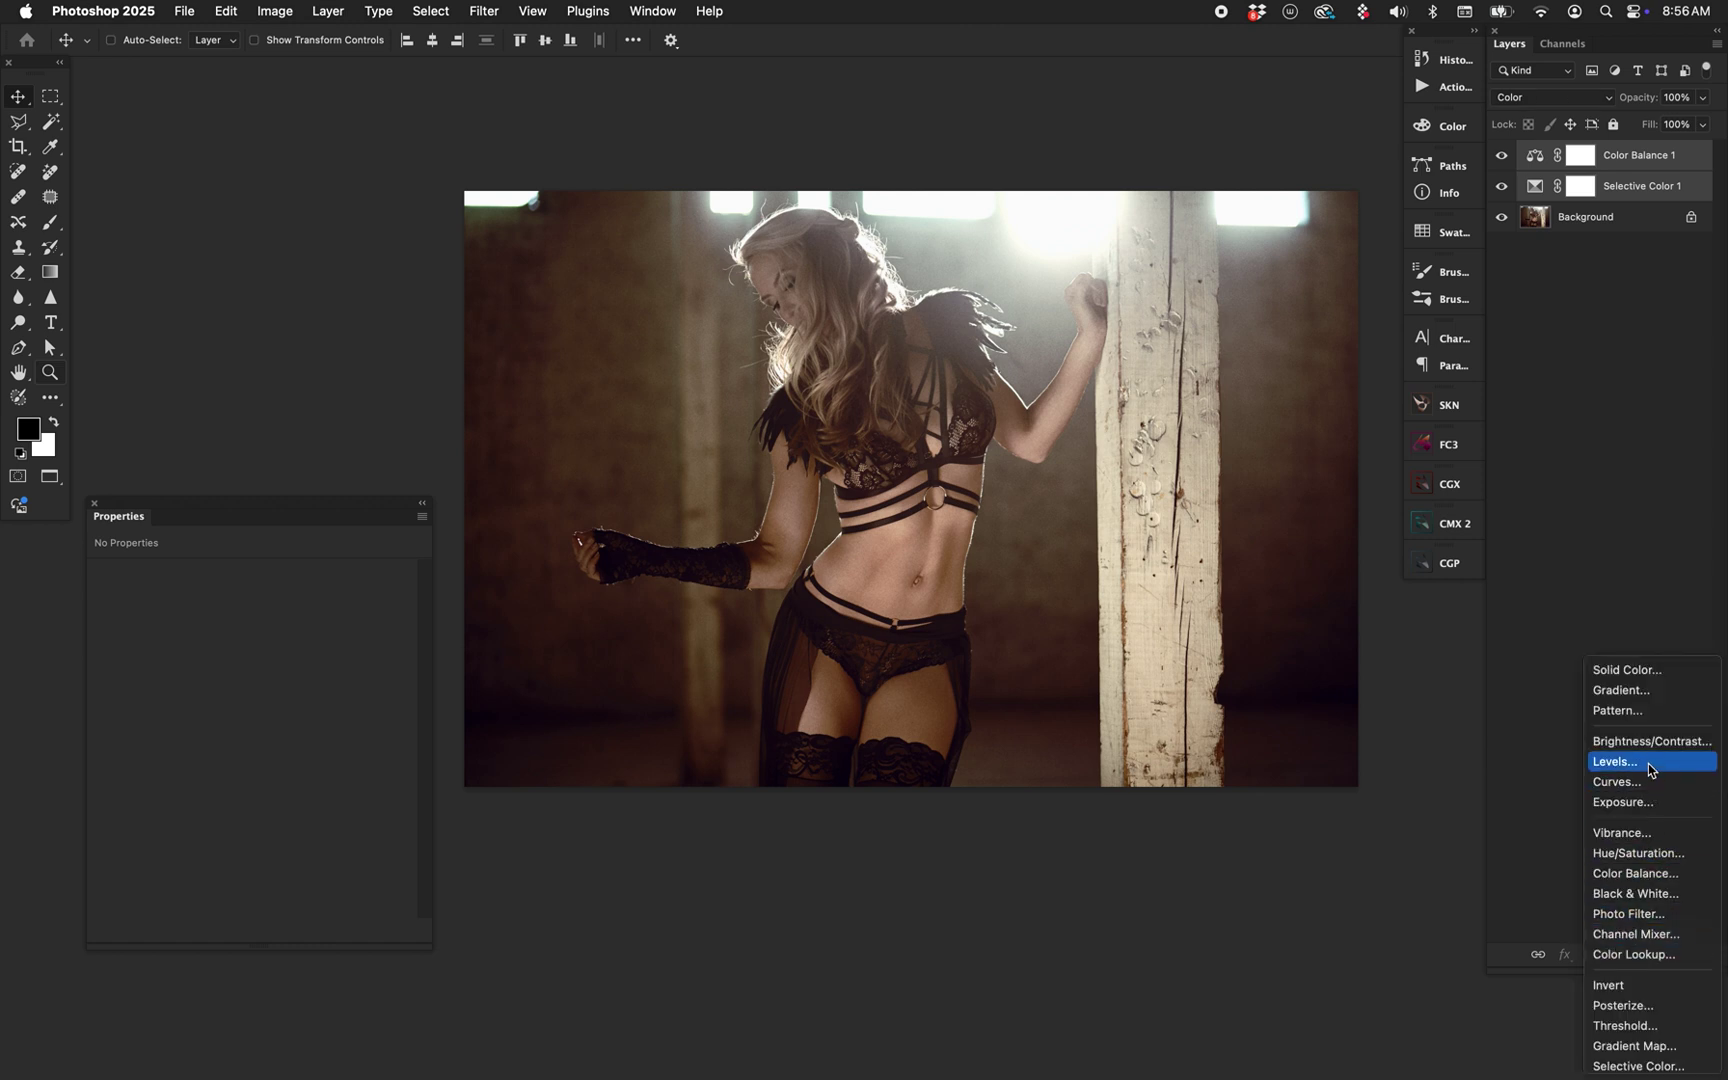
{"action": "left_click", "coordinate": [1615, 761]}
{"action": "left_click", "coordinate": [1552, 97]}
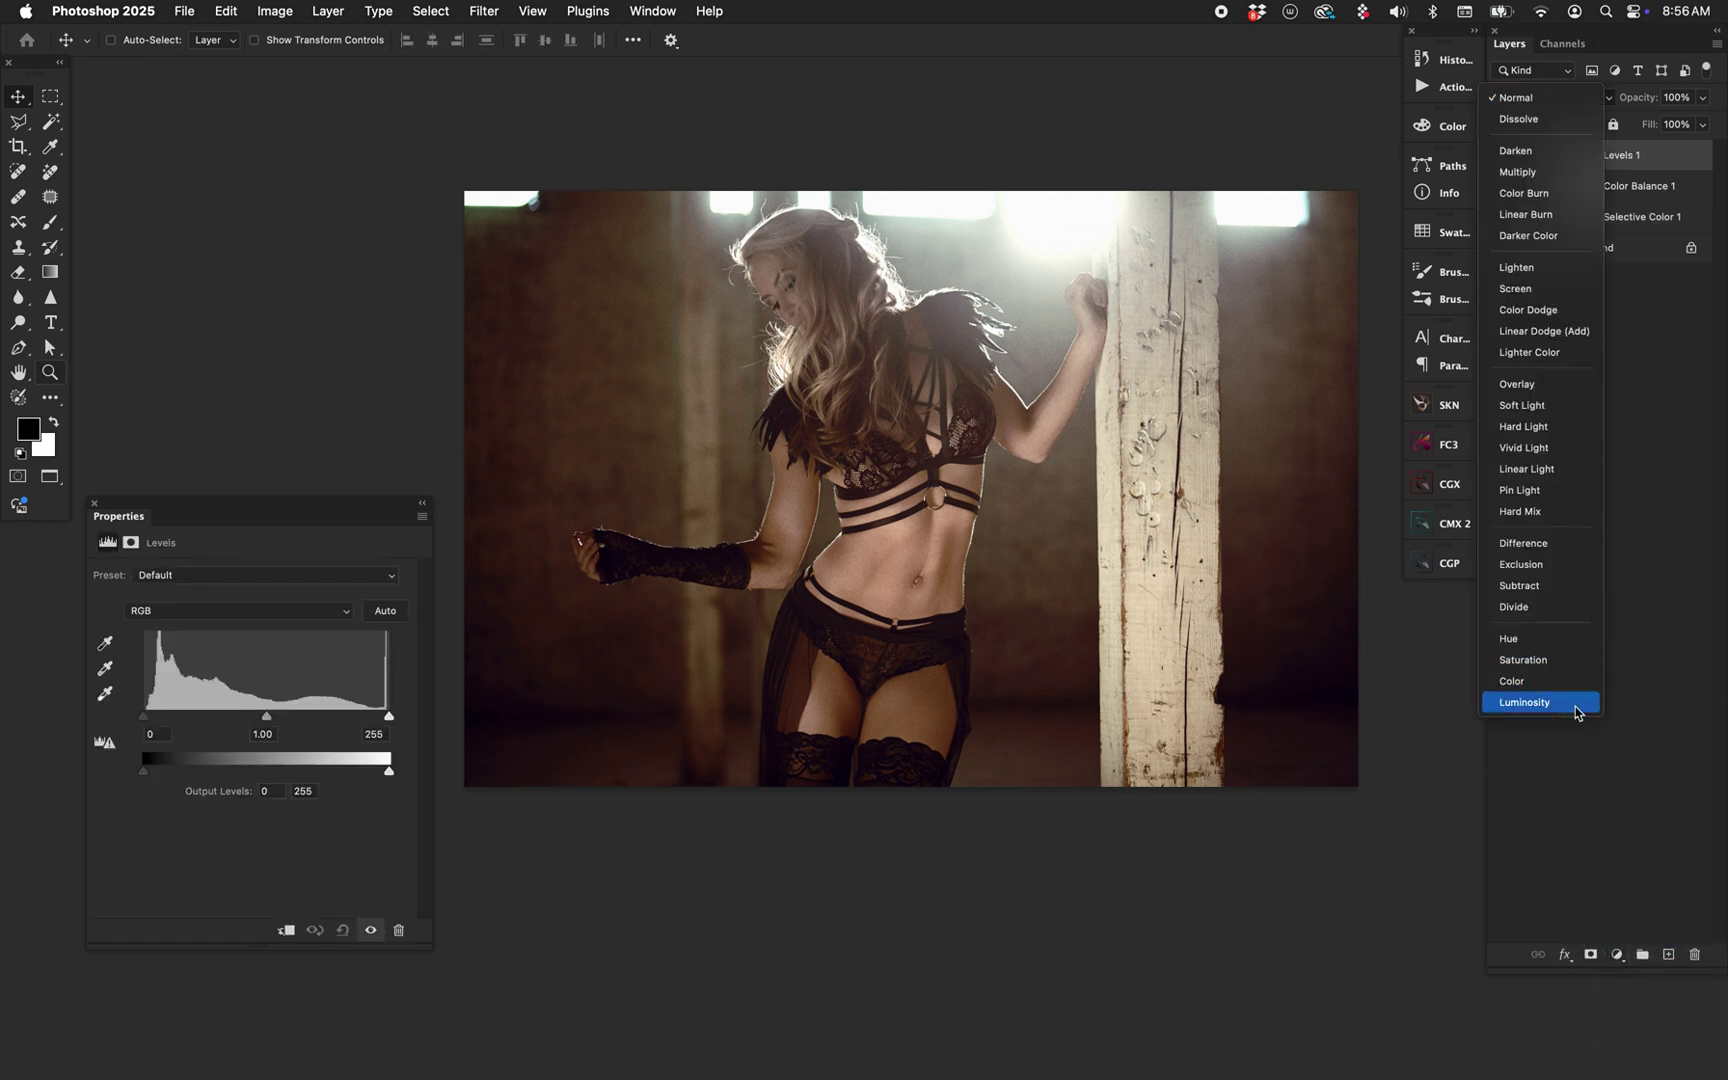
{"action": "left_click", "coordinate": [1584, 703]}
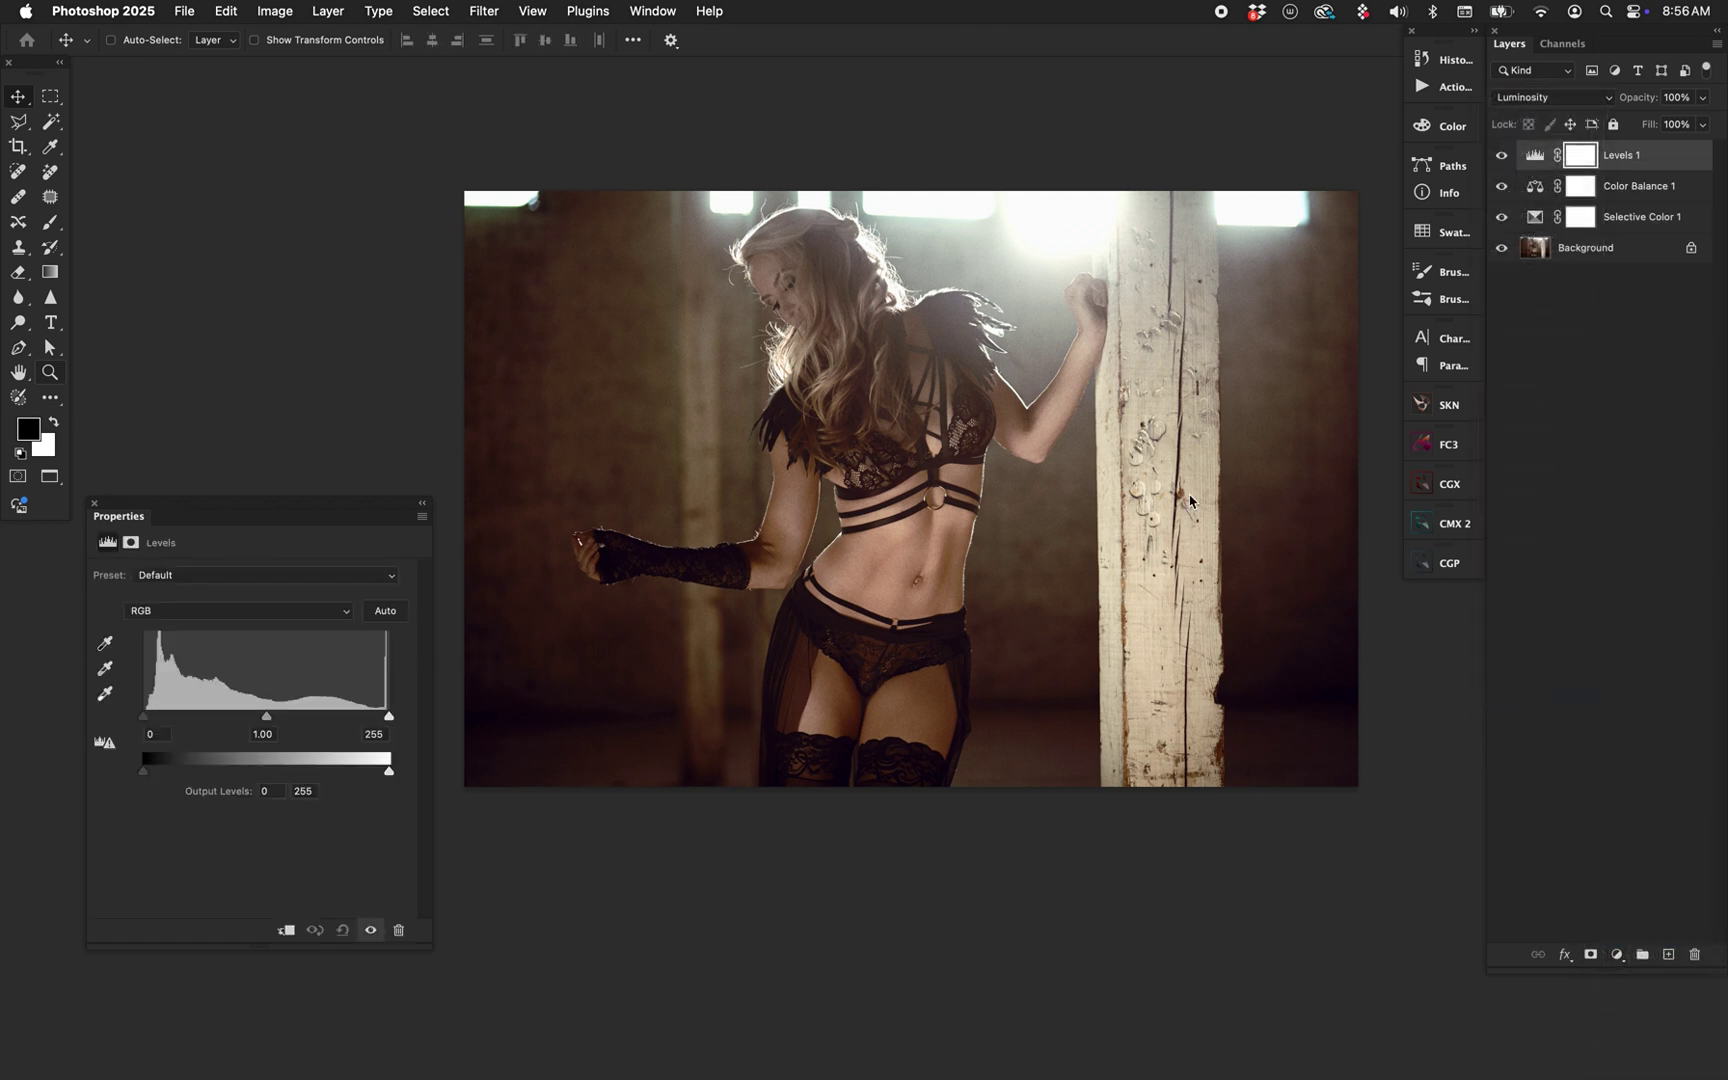
Load the Background photo's luminosity as a selection and invert it to target the dark tones.
{"action": "left_click", "coordinate": [1620, 216], "text": "shift"}
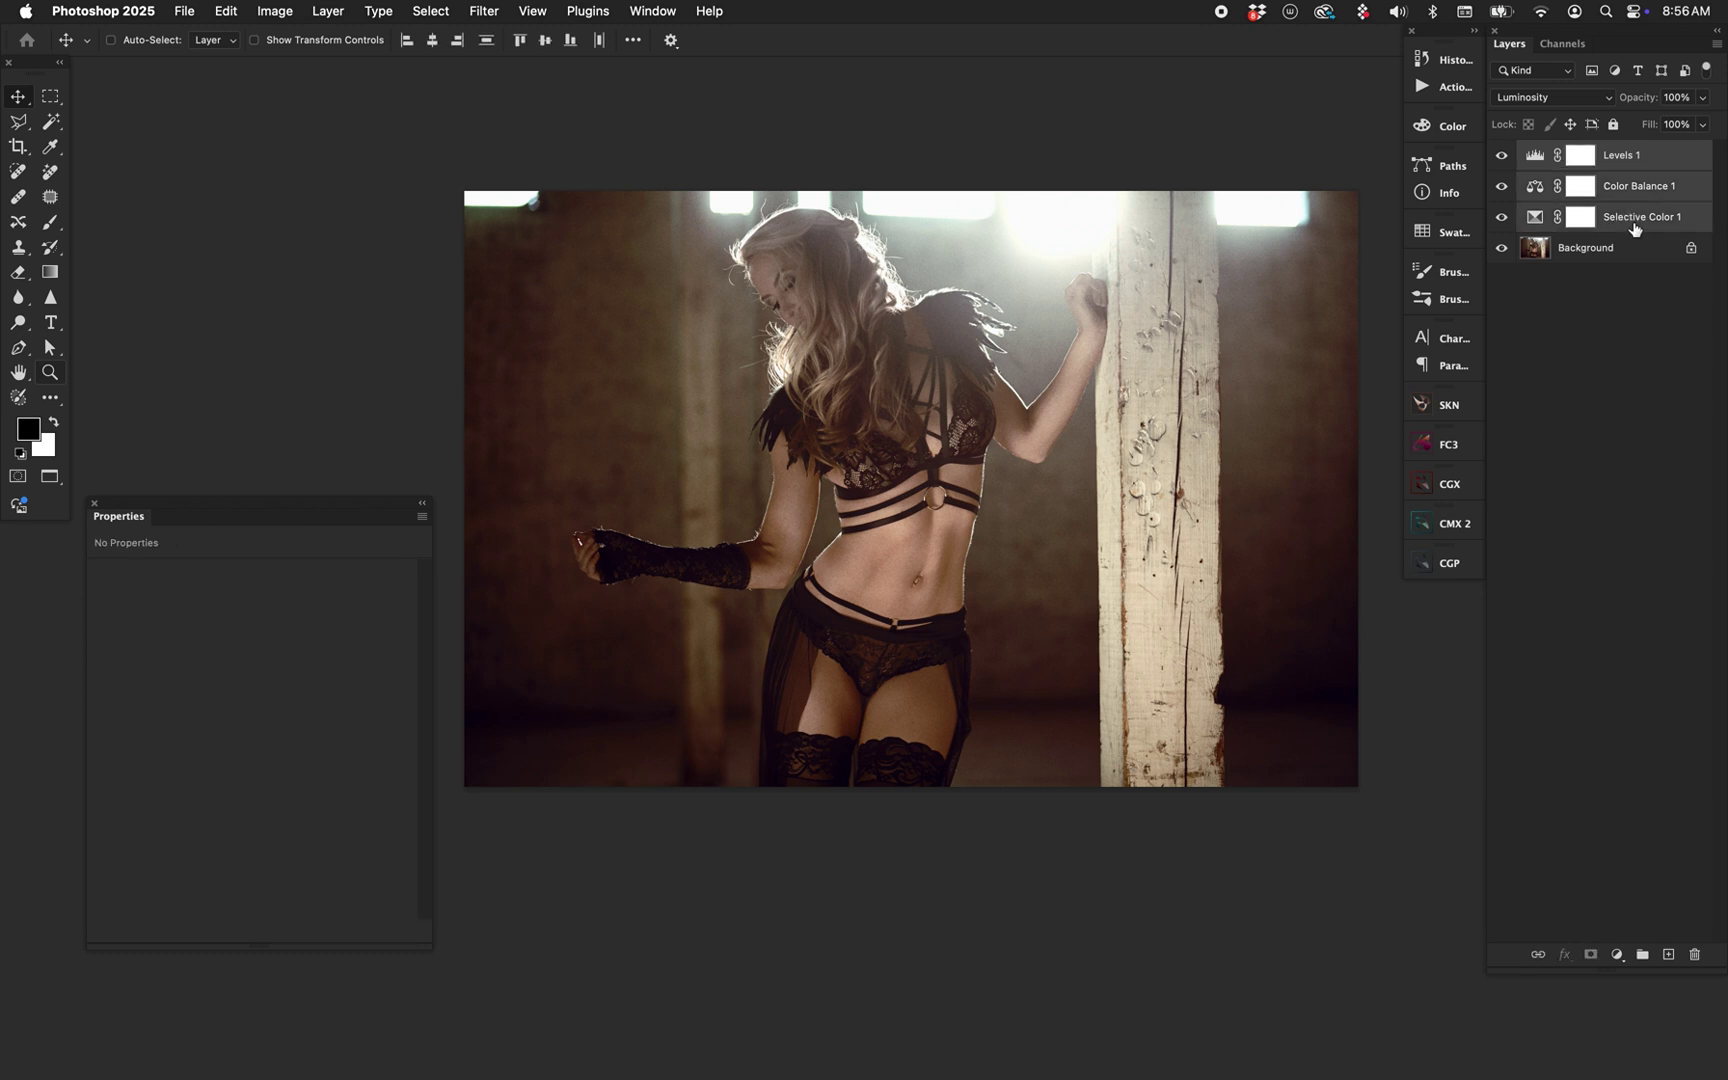
{"action": "left_click", "coordinate": [1585, 258]}
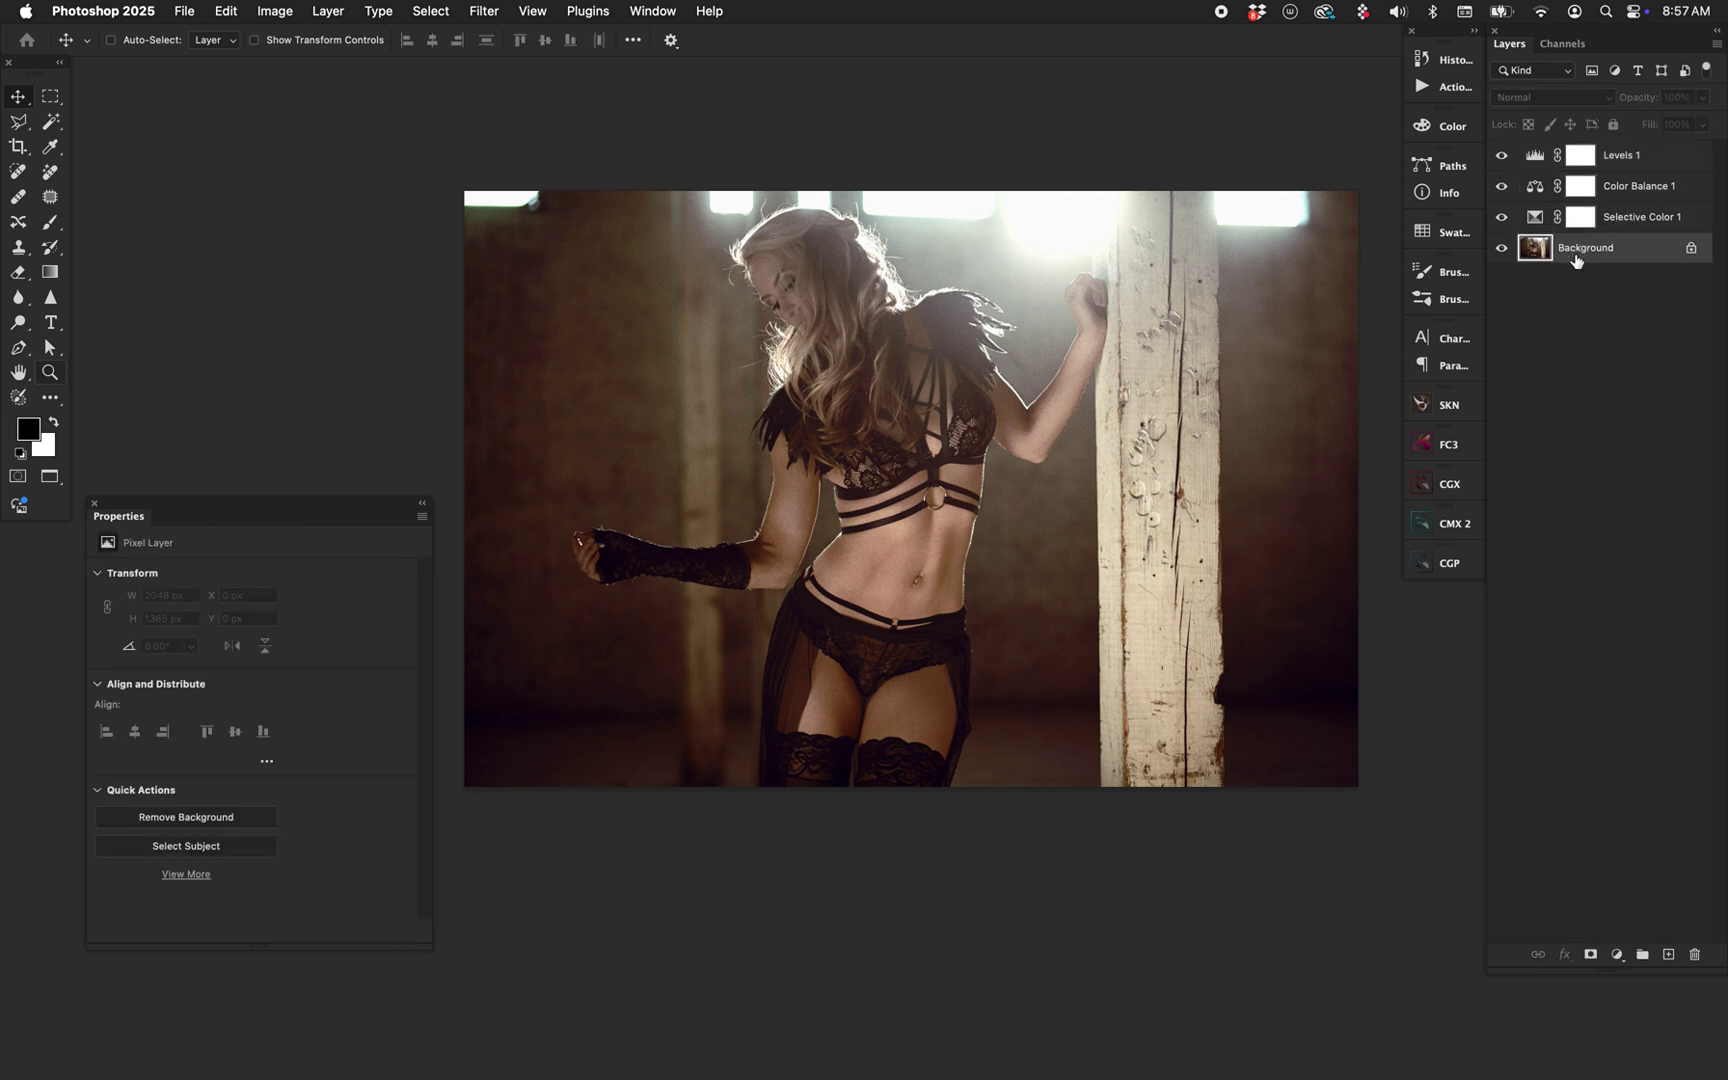
{"action": "key", "text": "super"}
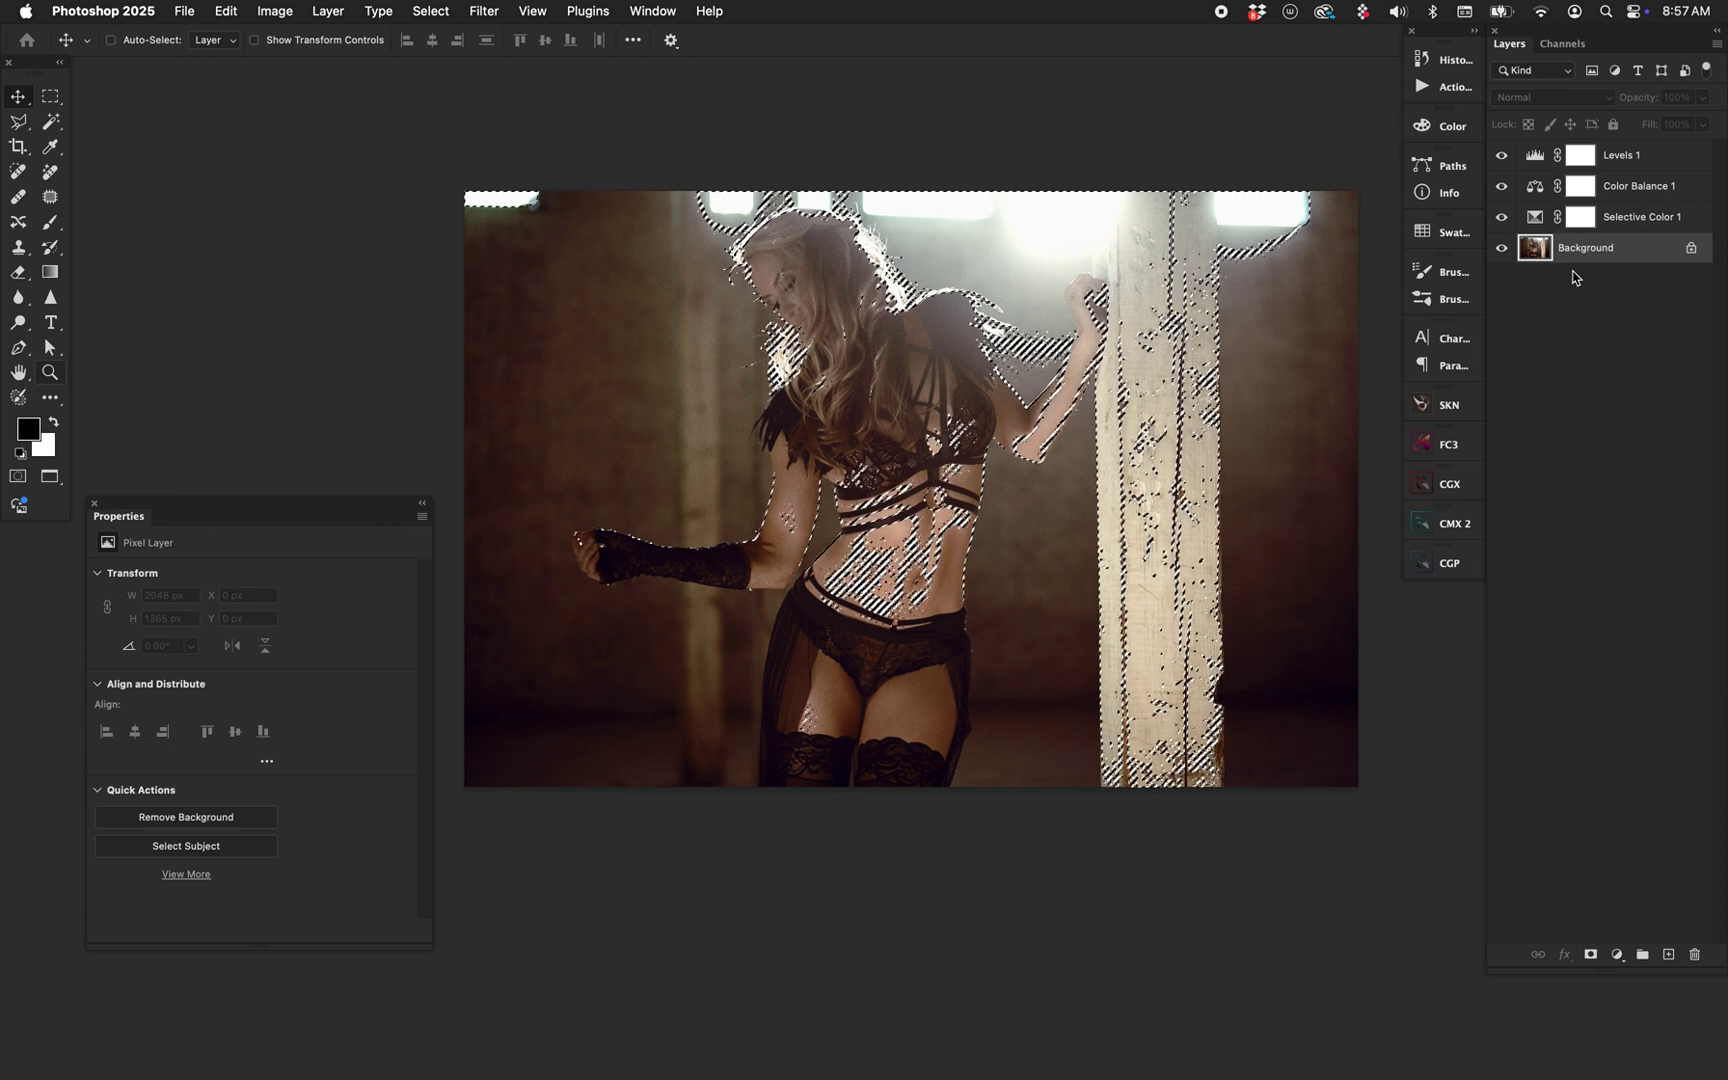
{"action": "key", "text": "super+shift+i"}
Group the Levels, Color Balance and Selective Color layers as "Finalize" and mask the group with the dark-tone selection.
{"action": "left_click", "coordinate": [1643, 155]}
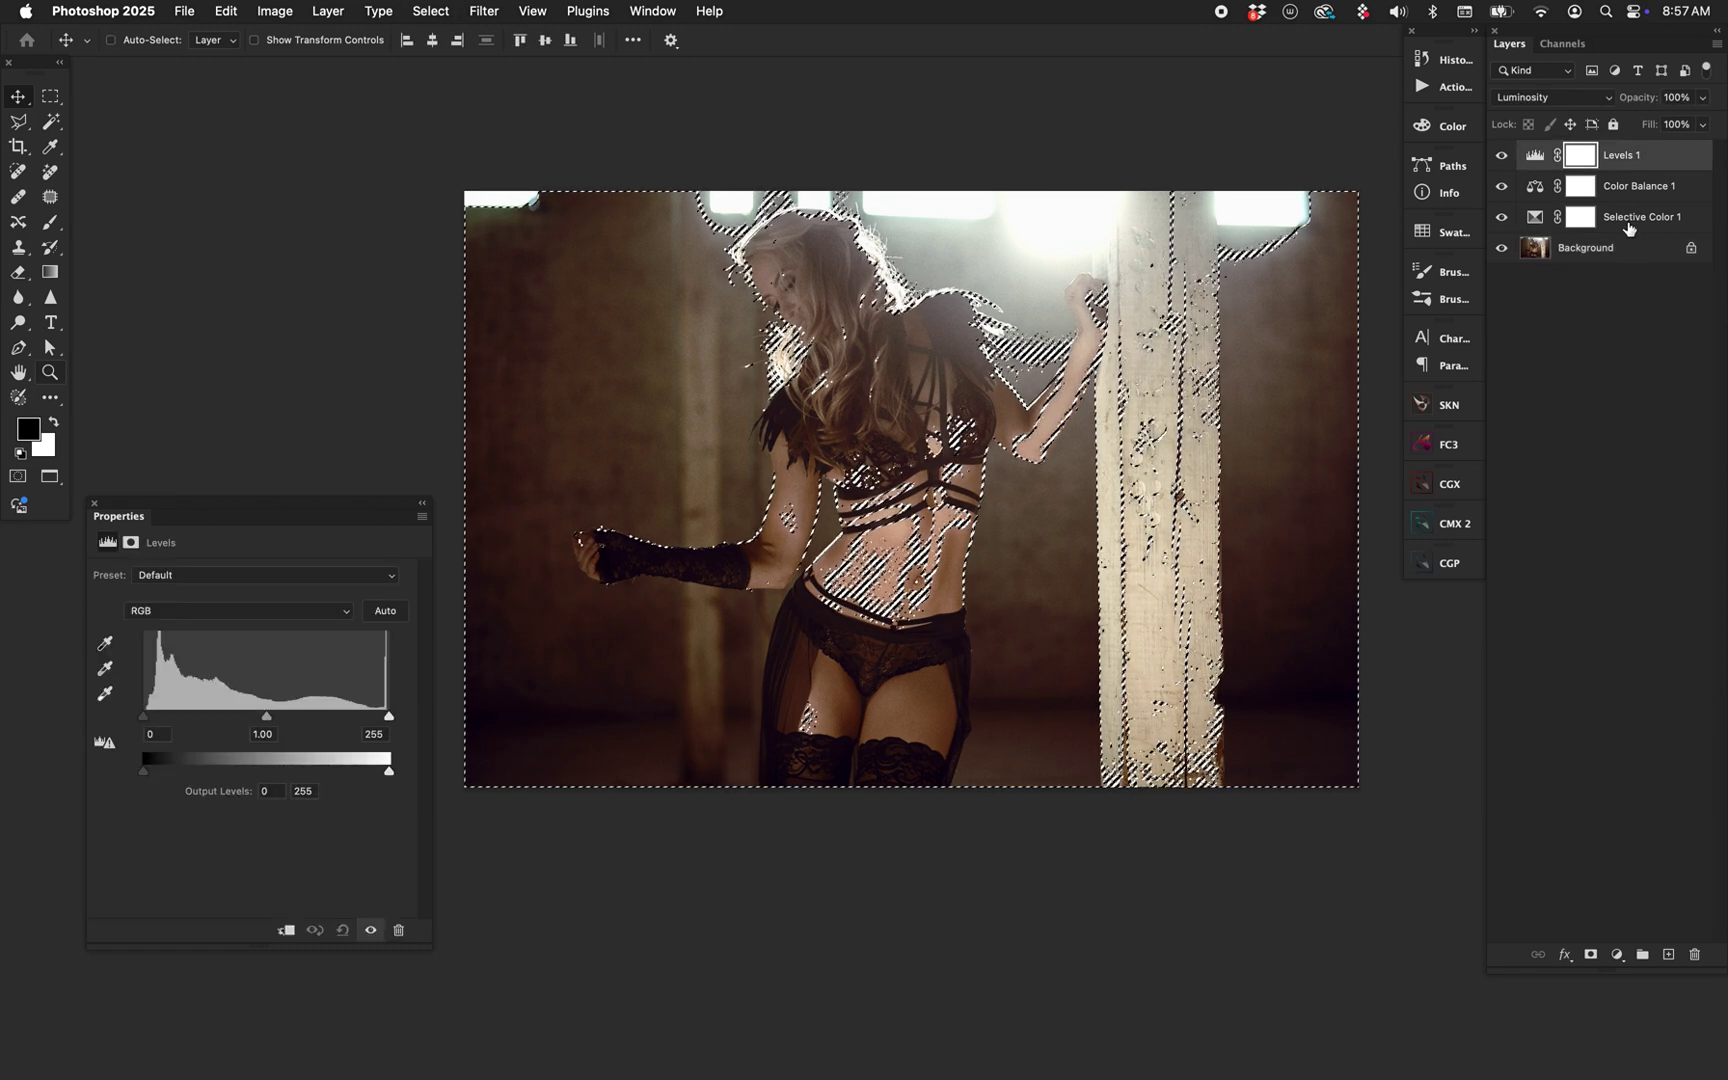
{"action": "left_click", "coordinate": [1631, 220], "text": "shift"}
{"action": "key", "text": "super+g"}
{"action": "left_click", "coordinate": [1524, 152]}
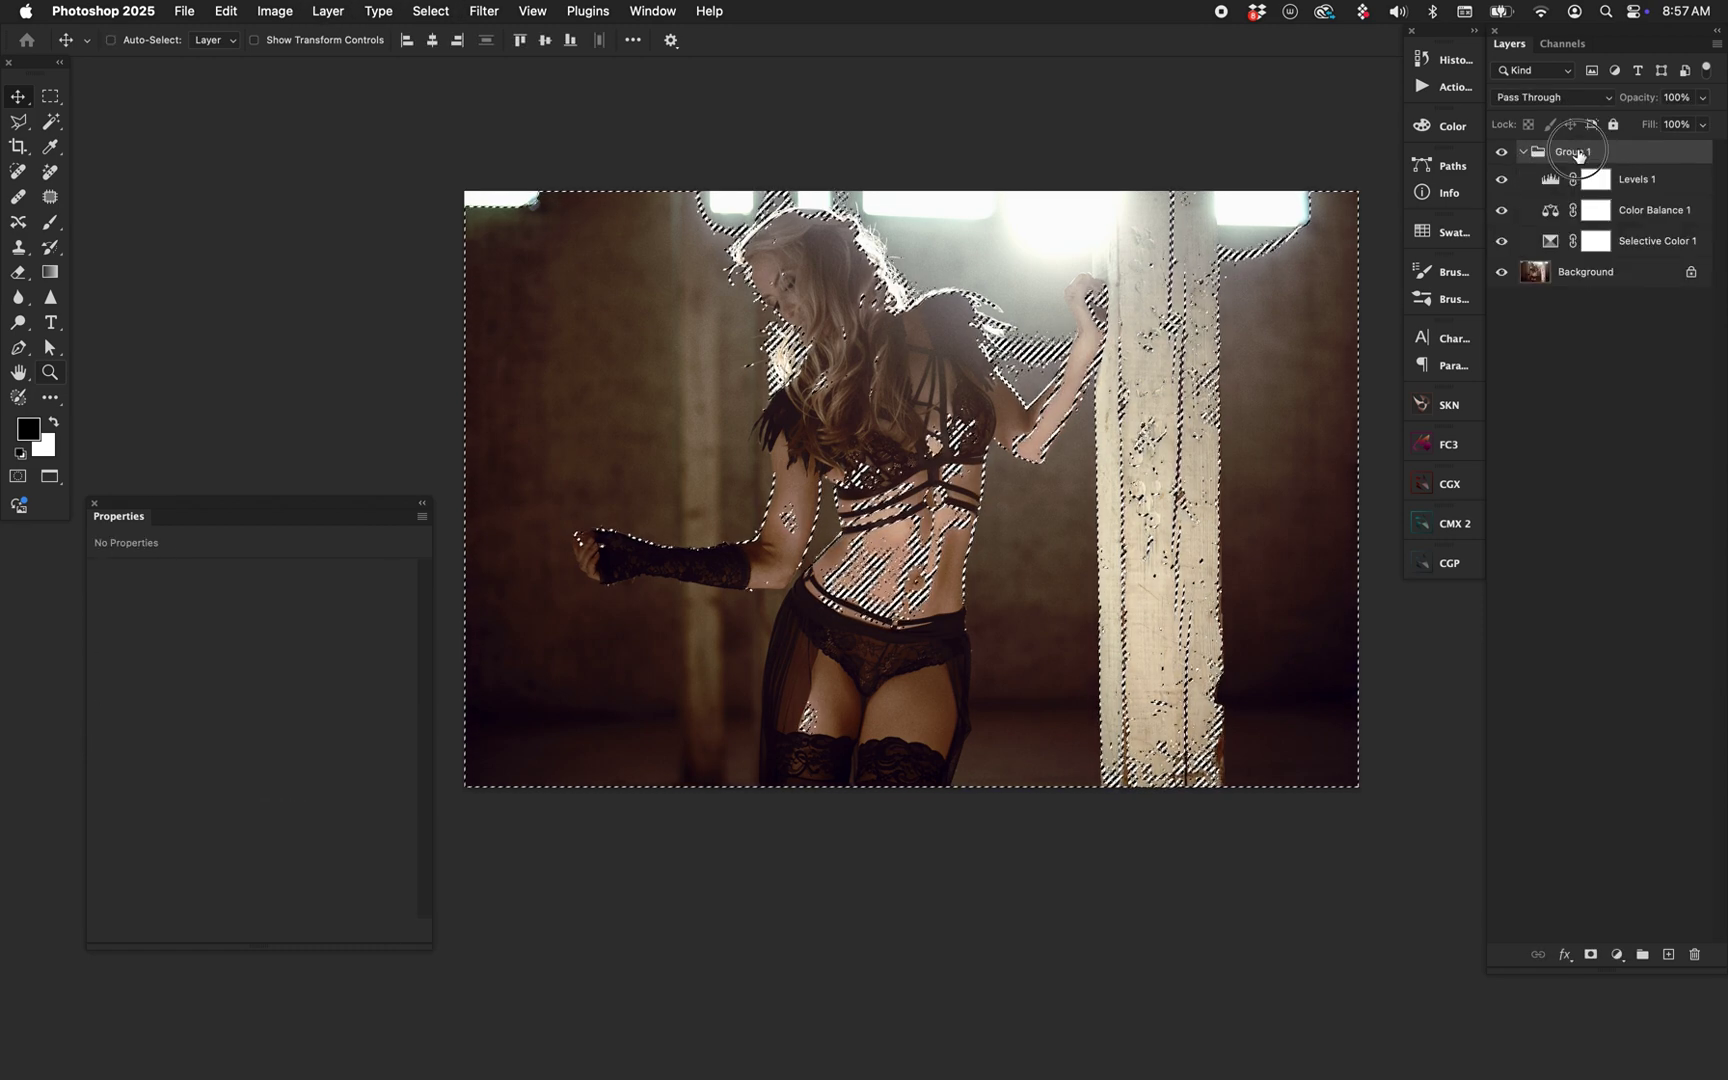
{"action": "double_click", "coordinate": [1600, 153]}
{"action": "type", "text": "Finalize"}
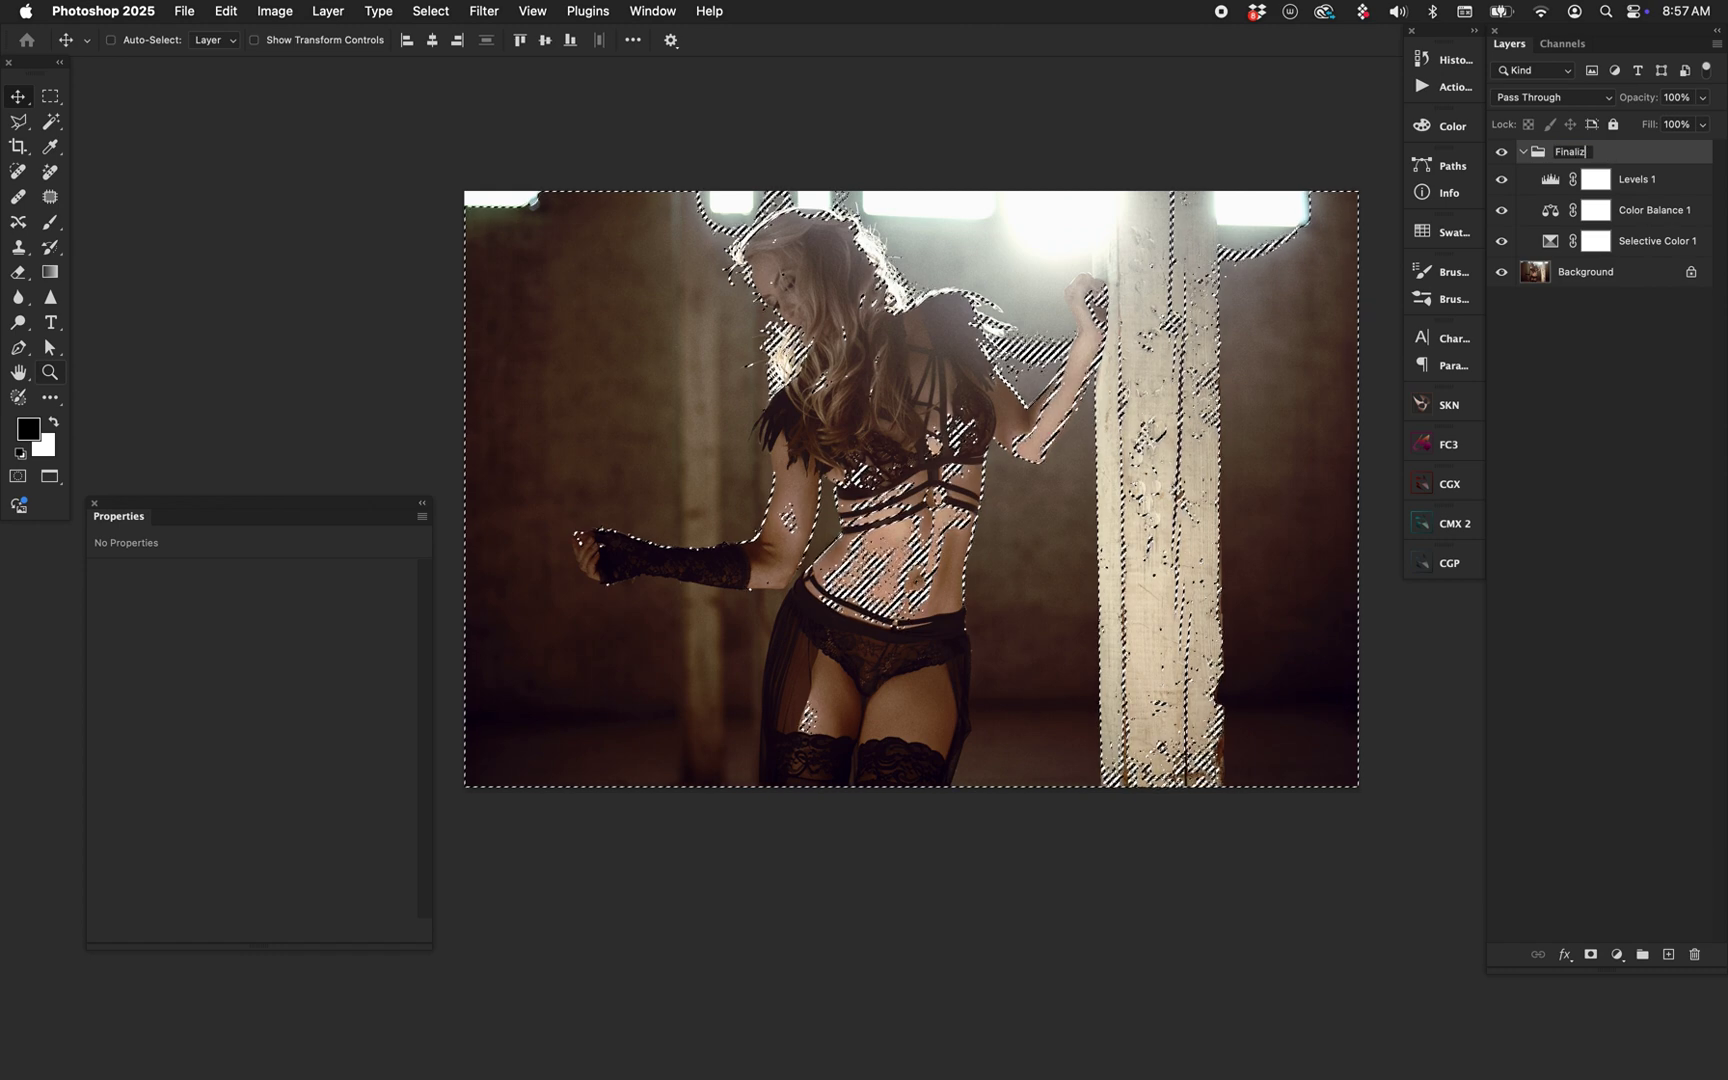
{"action": "key", "text": "Return"}
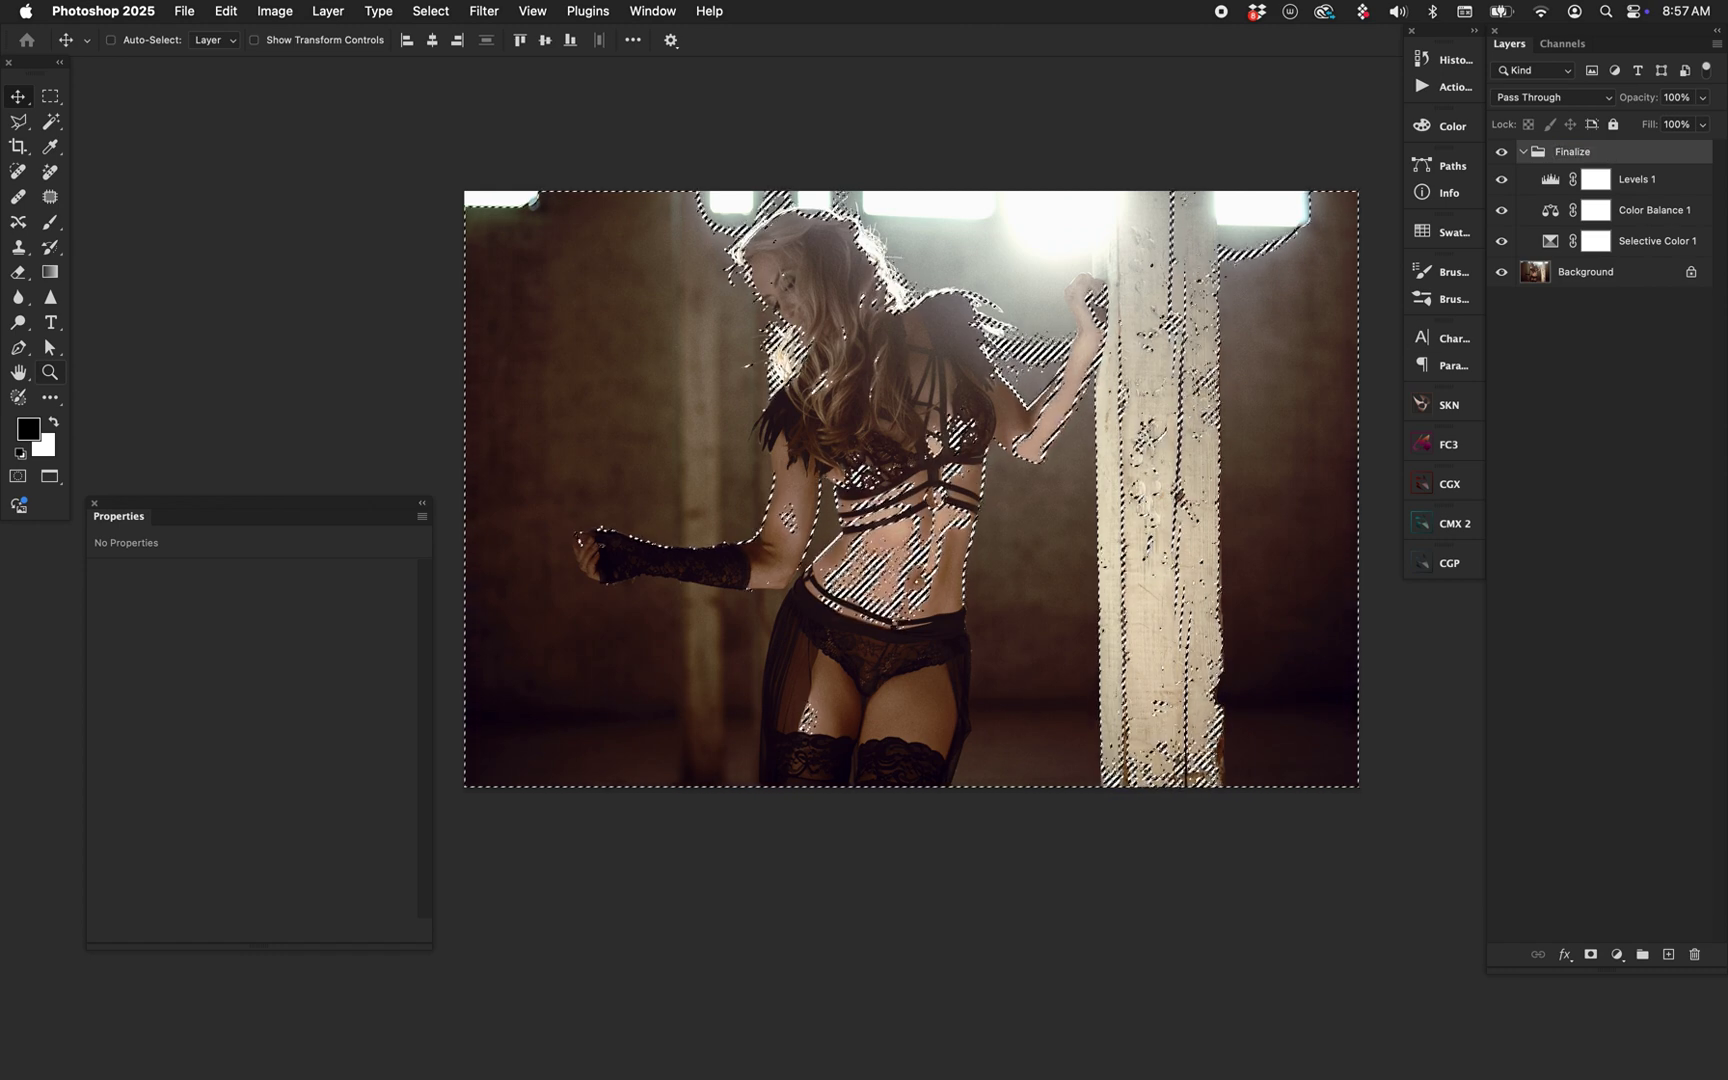
{"action": "left_click", "coordinate": [1590, 954]}
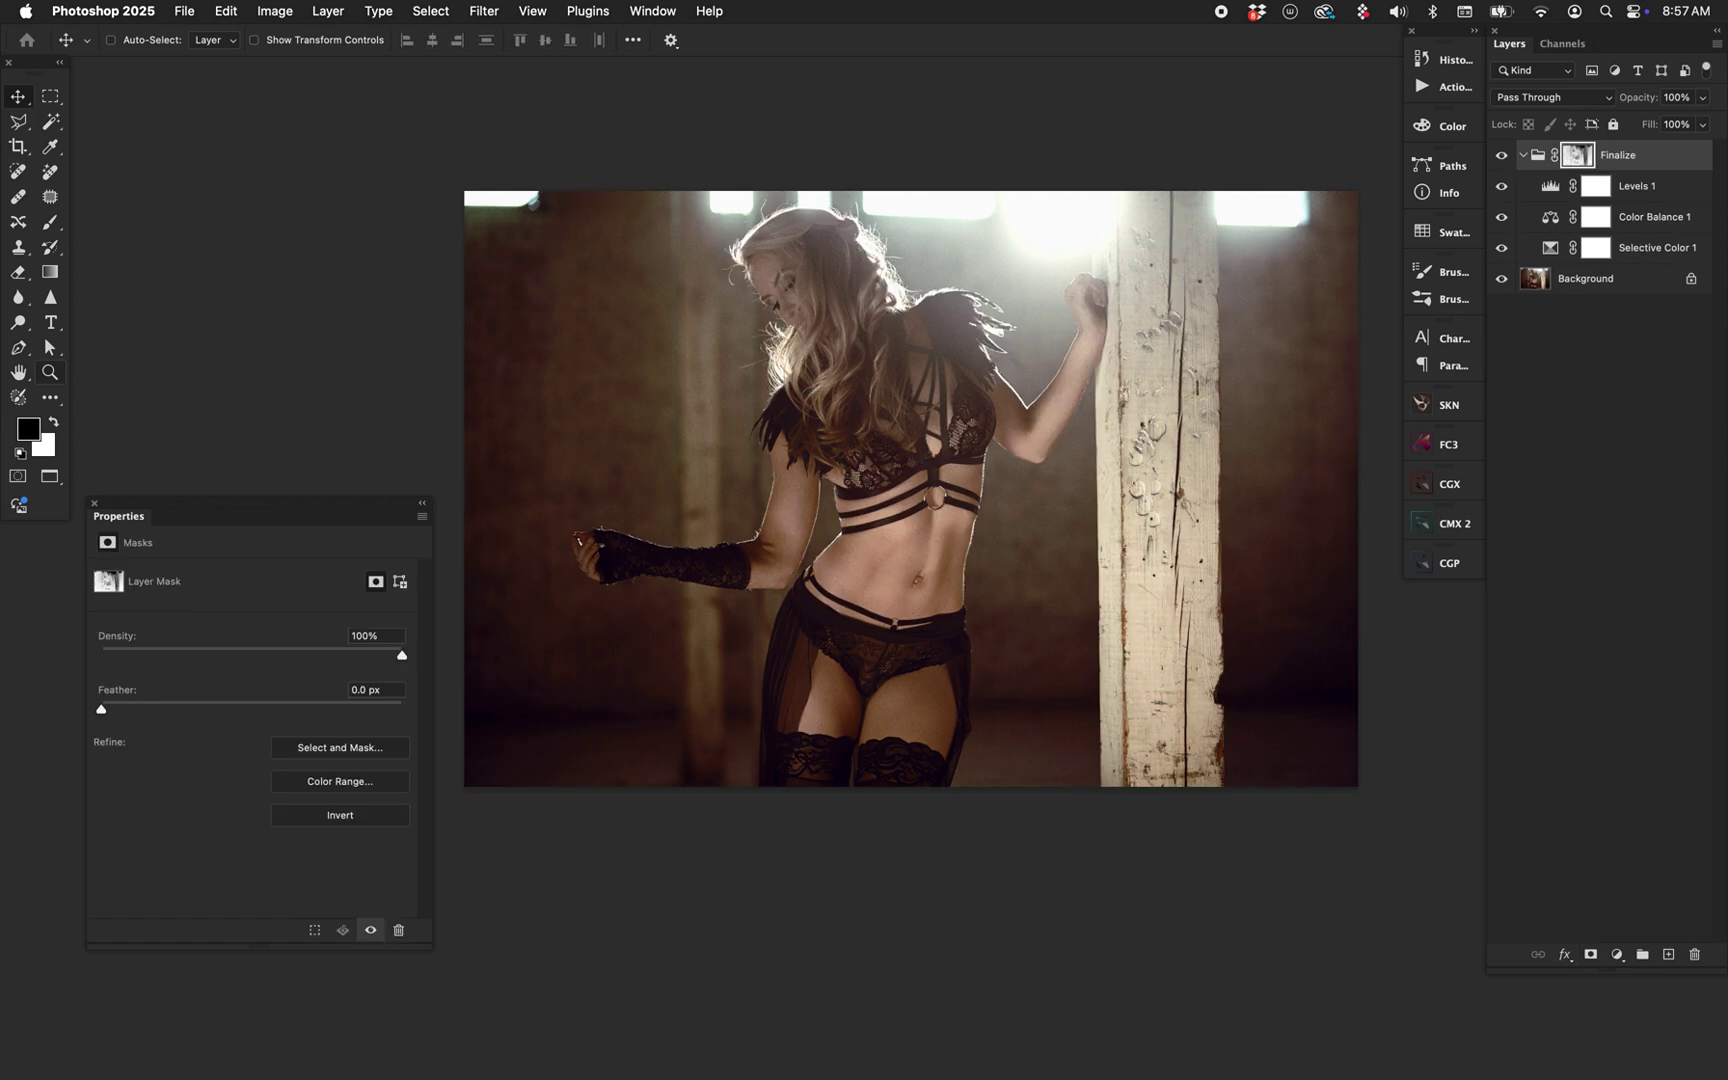
Set the Levels layer's white input to 211 and compare the result with the Finalize group mask disabled and enabled.
{"action": "left_click", "coordinate": [1637, 186]}
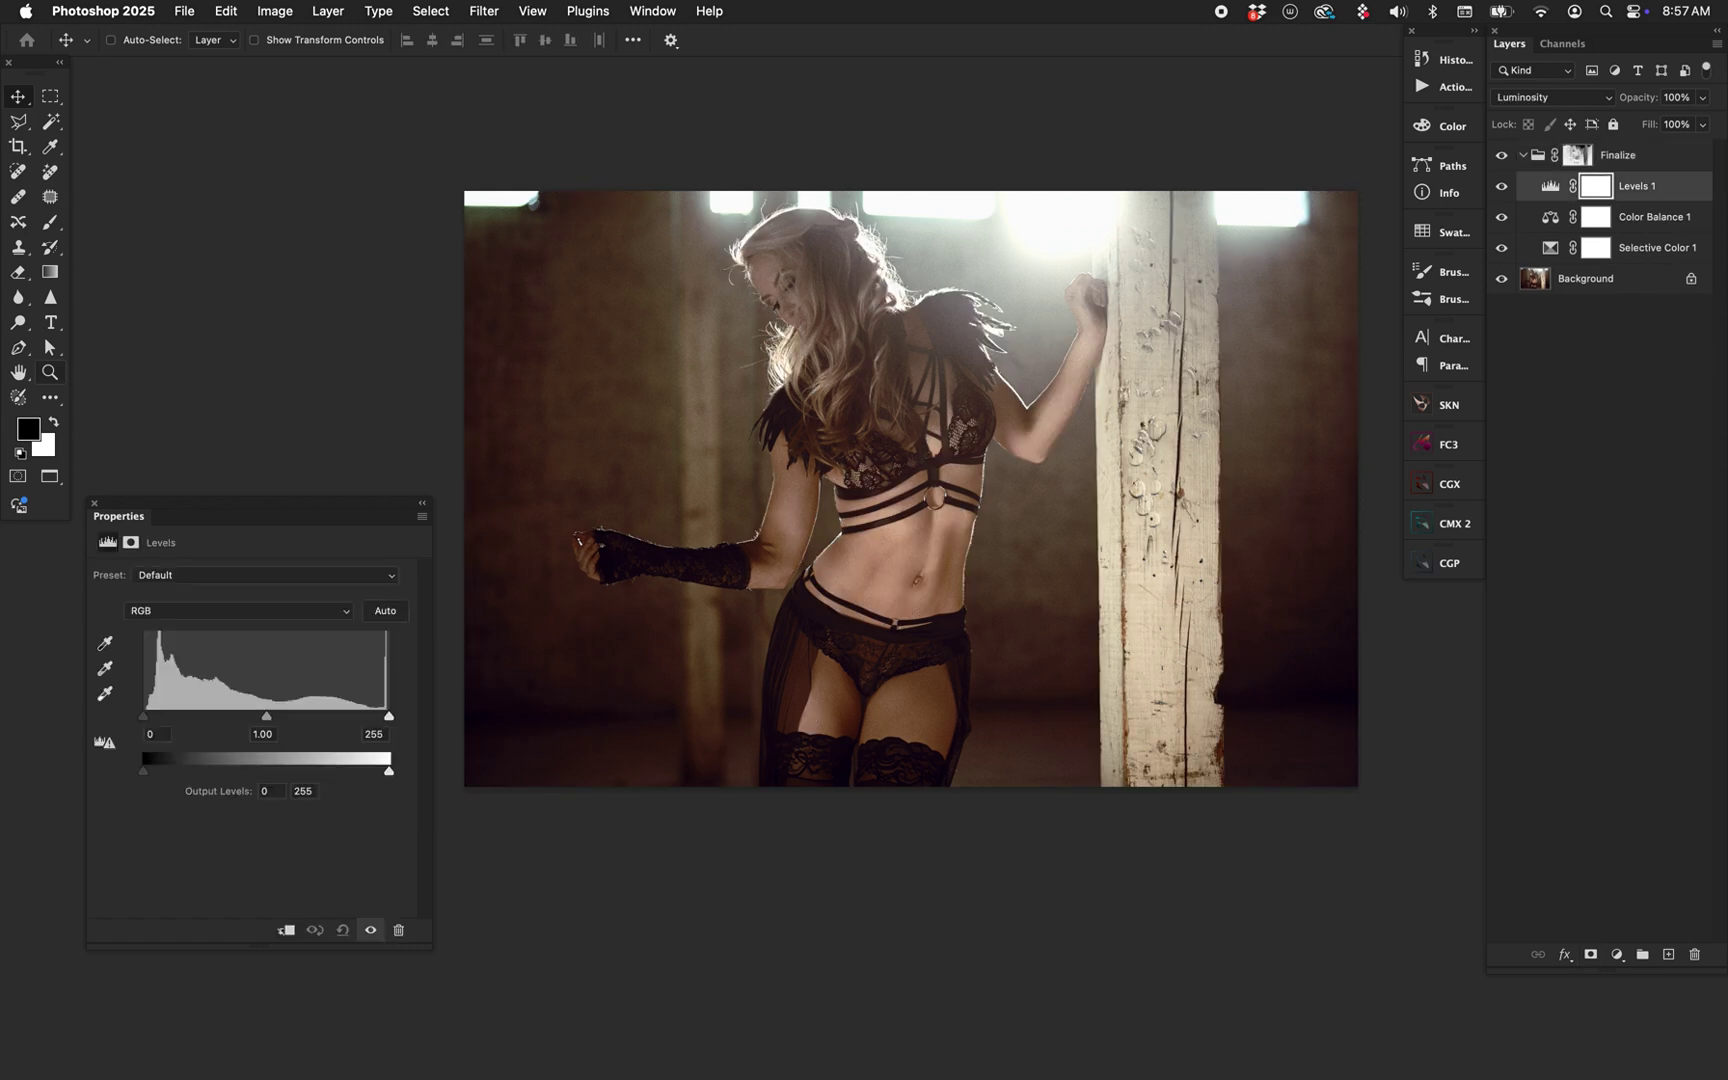
{"action": "left_click_drag", "start_coordinate": [389, 716], "coordinate": [345, 716]}
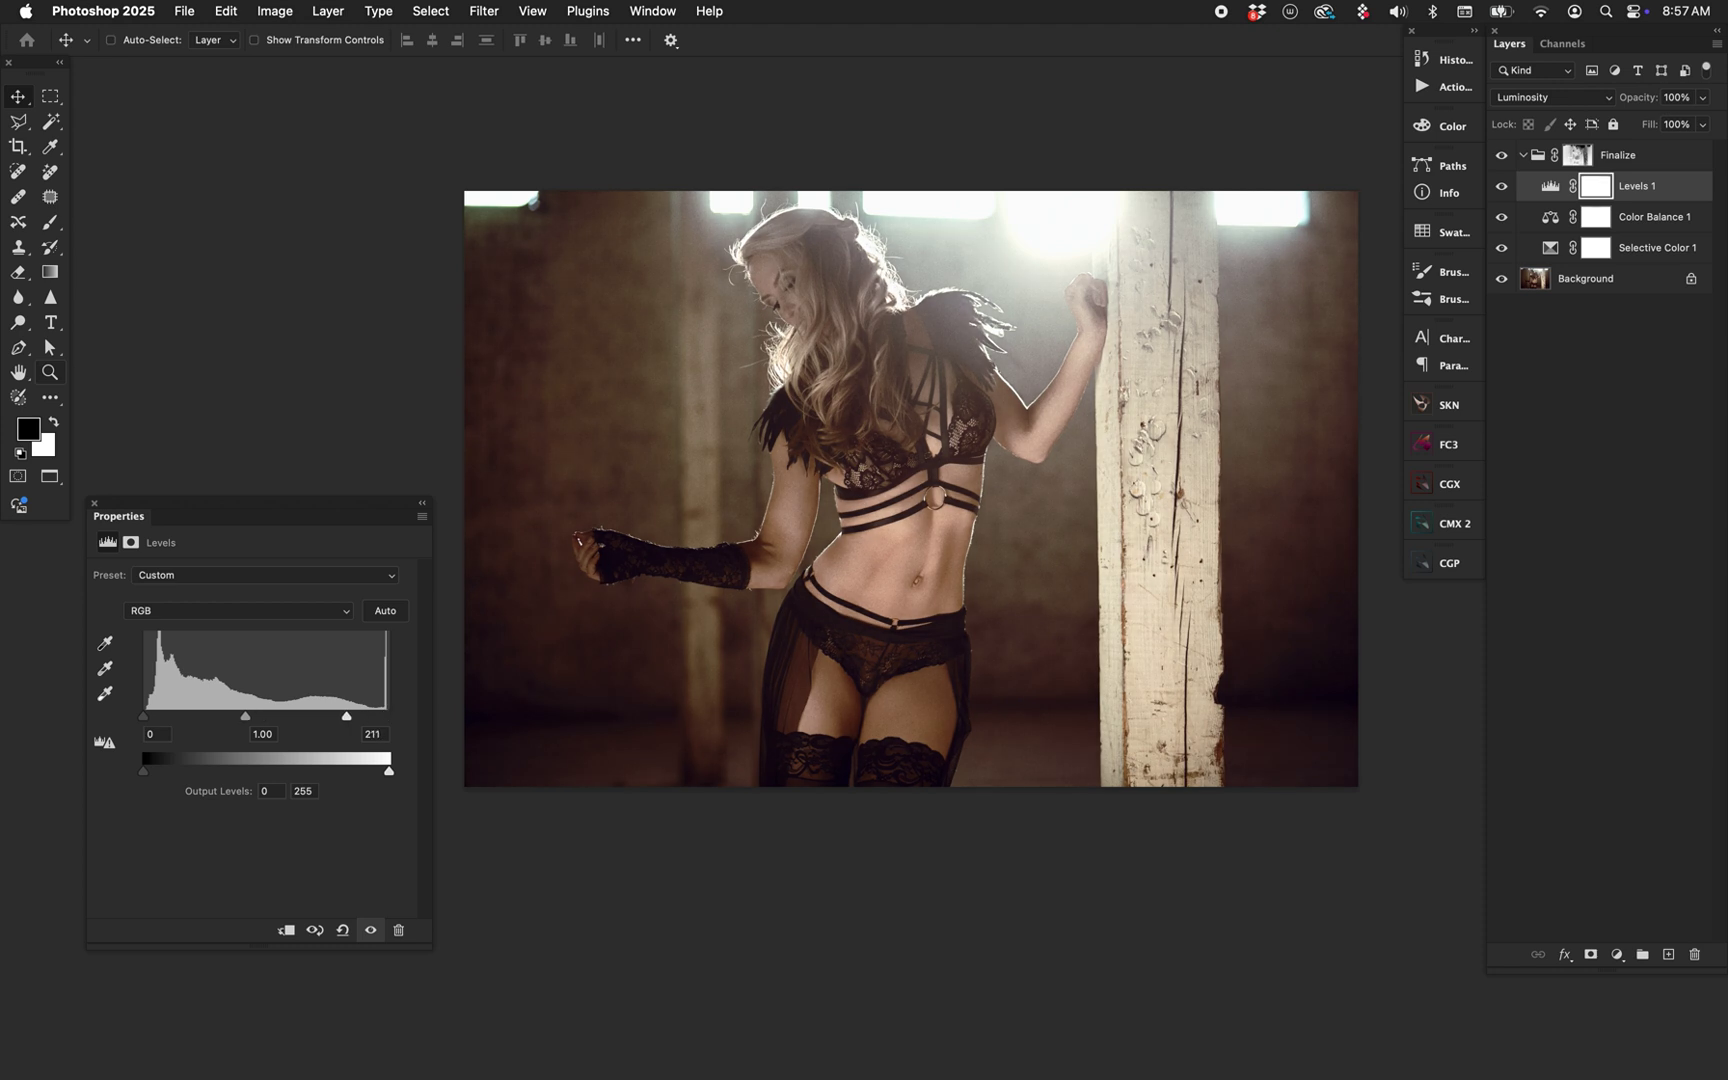
{"action": "left_click", "coordinate": [1577, 155], "text": "shift"}
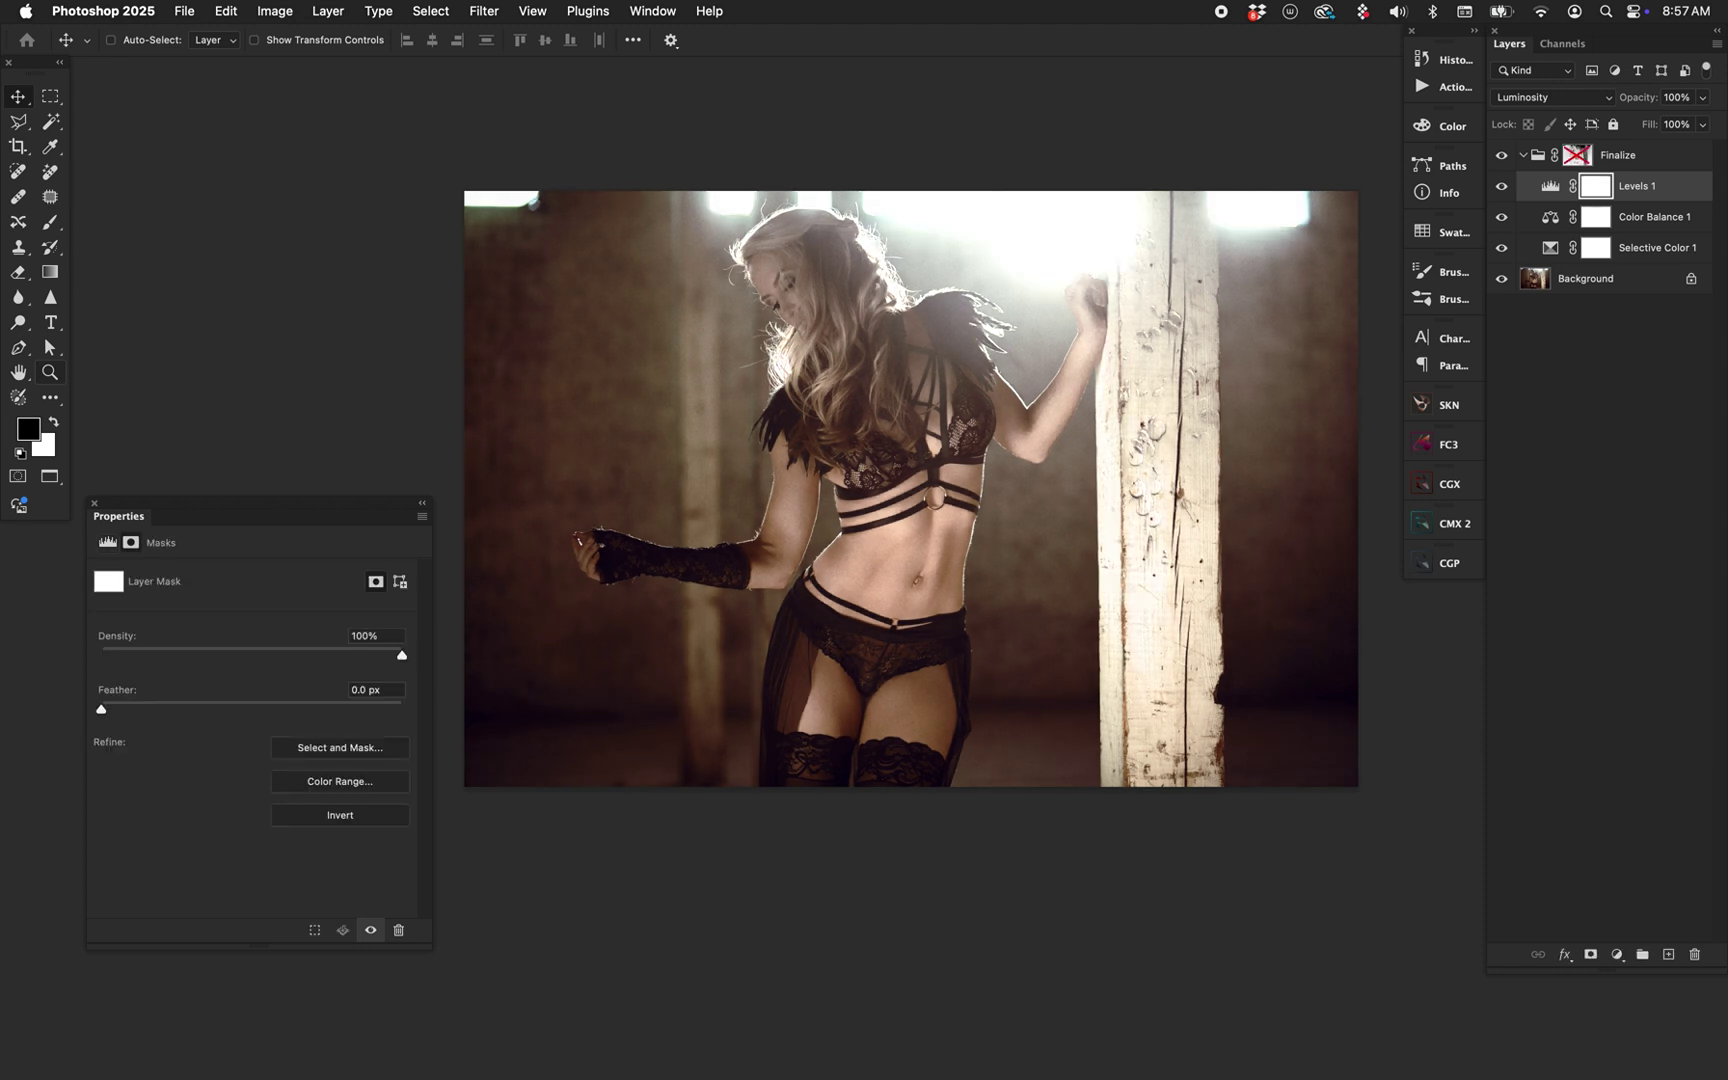
{"action": "left_click", "coordinate": [1577, 155], "text": "shift"}
Shift the Color Balance layer's highlights toward blue and its midtones toward red and magenta.
{"action": "left_click", "coordinate": [1654, 216]}
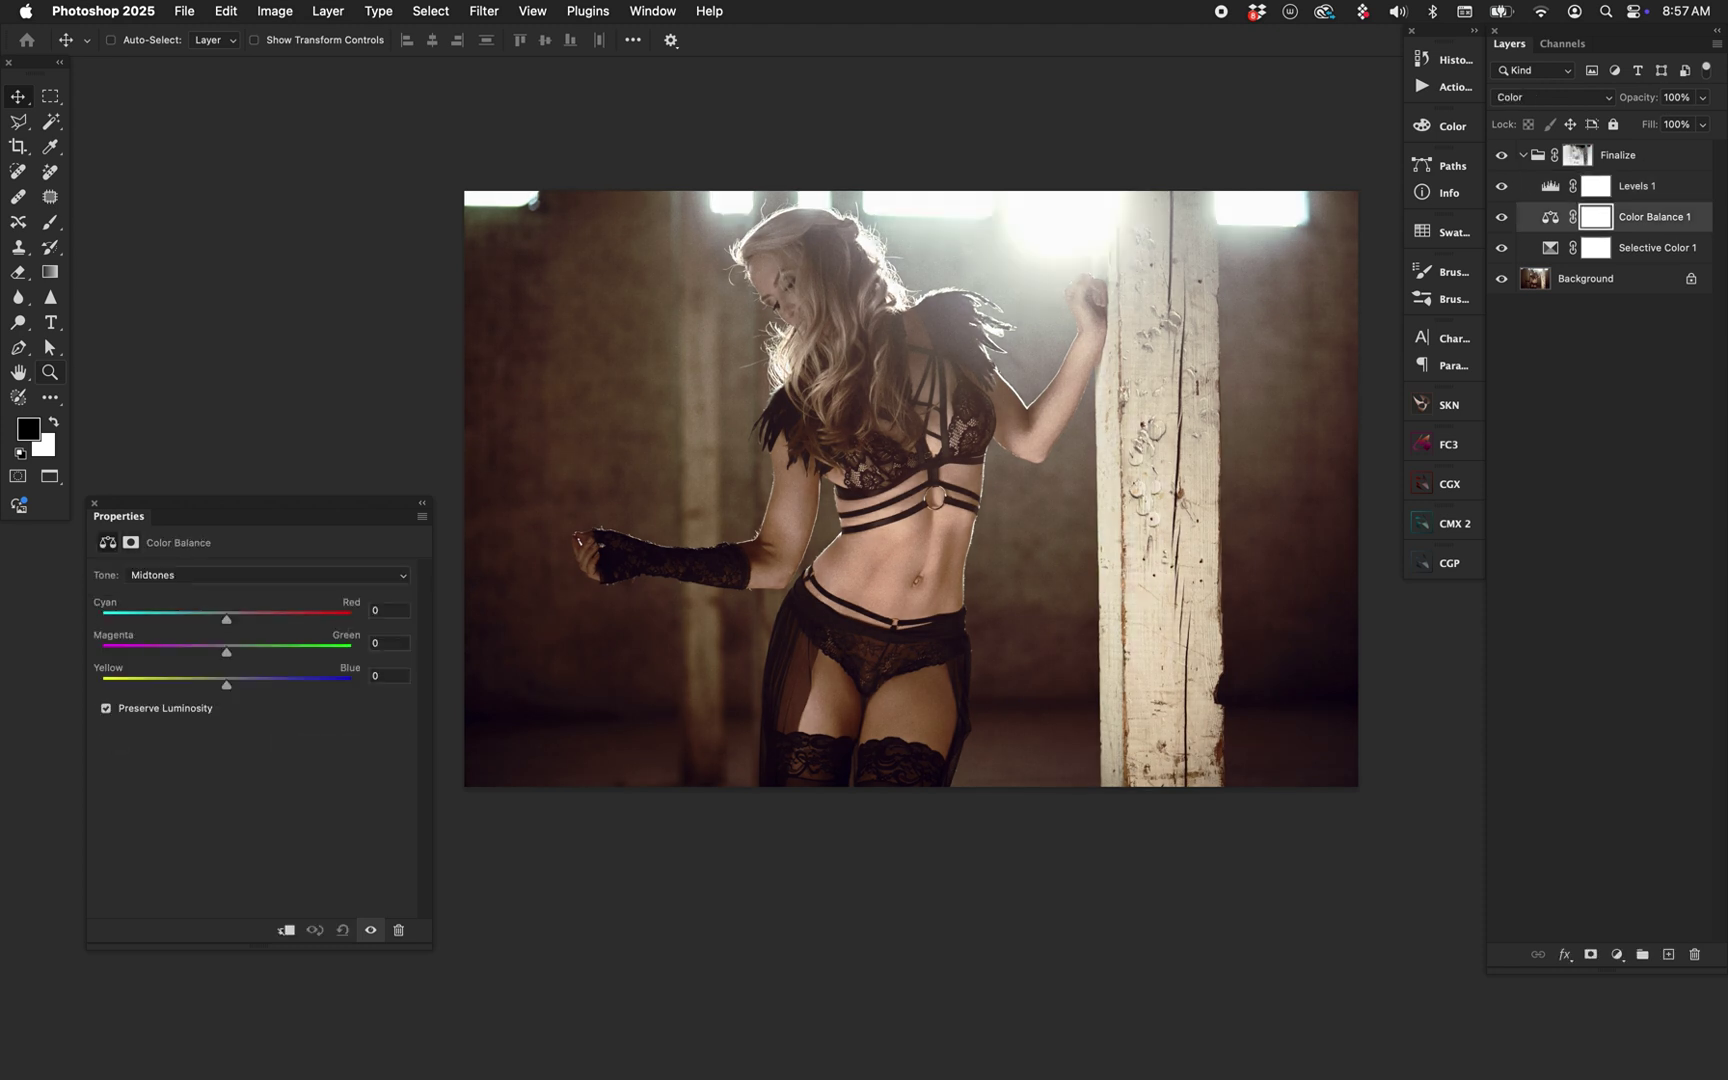
{"action": "left_click", "coordinate": [266, 575]}
{"action": "left_click", "coordinate": [155, 597]}
{"action": "left_click_drag", "start_coordinate": [226, 619], "coordinate": [224, 619]}
{"action": "left_click_drag", "start_coordinate": [226, 684], "coordinate": [262, 684]}
{"action": "left_click", "coordinate": [265, 575]}
{"action": "left_click", "coordinate": [160, 552]}
{"action": "left_click_drag", "start_coordinate": [240, 619], "coordinate": [245, 619]}
{"action": "left_click_drag", "start_coordinate": [226, 652], "coordinate": [216, 652]}
Refine the Selective Color layer's Neutrals and Blacks with changes to Magenta, Cyan and Yellow.
{"action": "left_click", "coordinate": [1656, 247]}
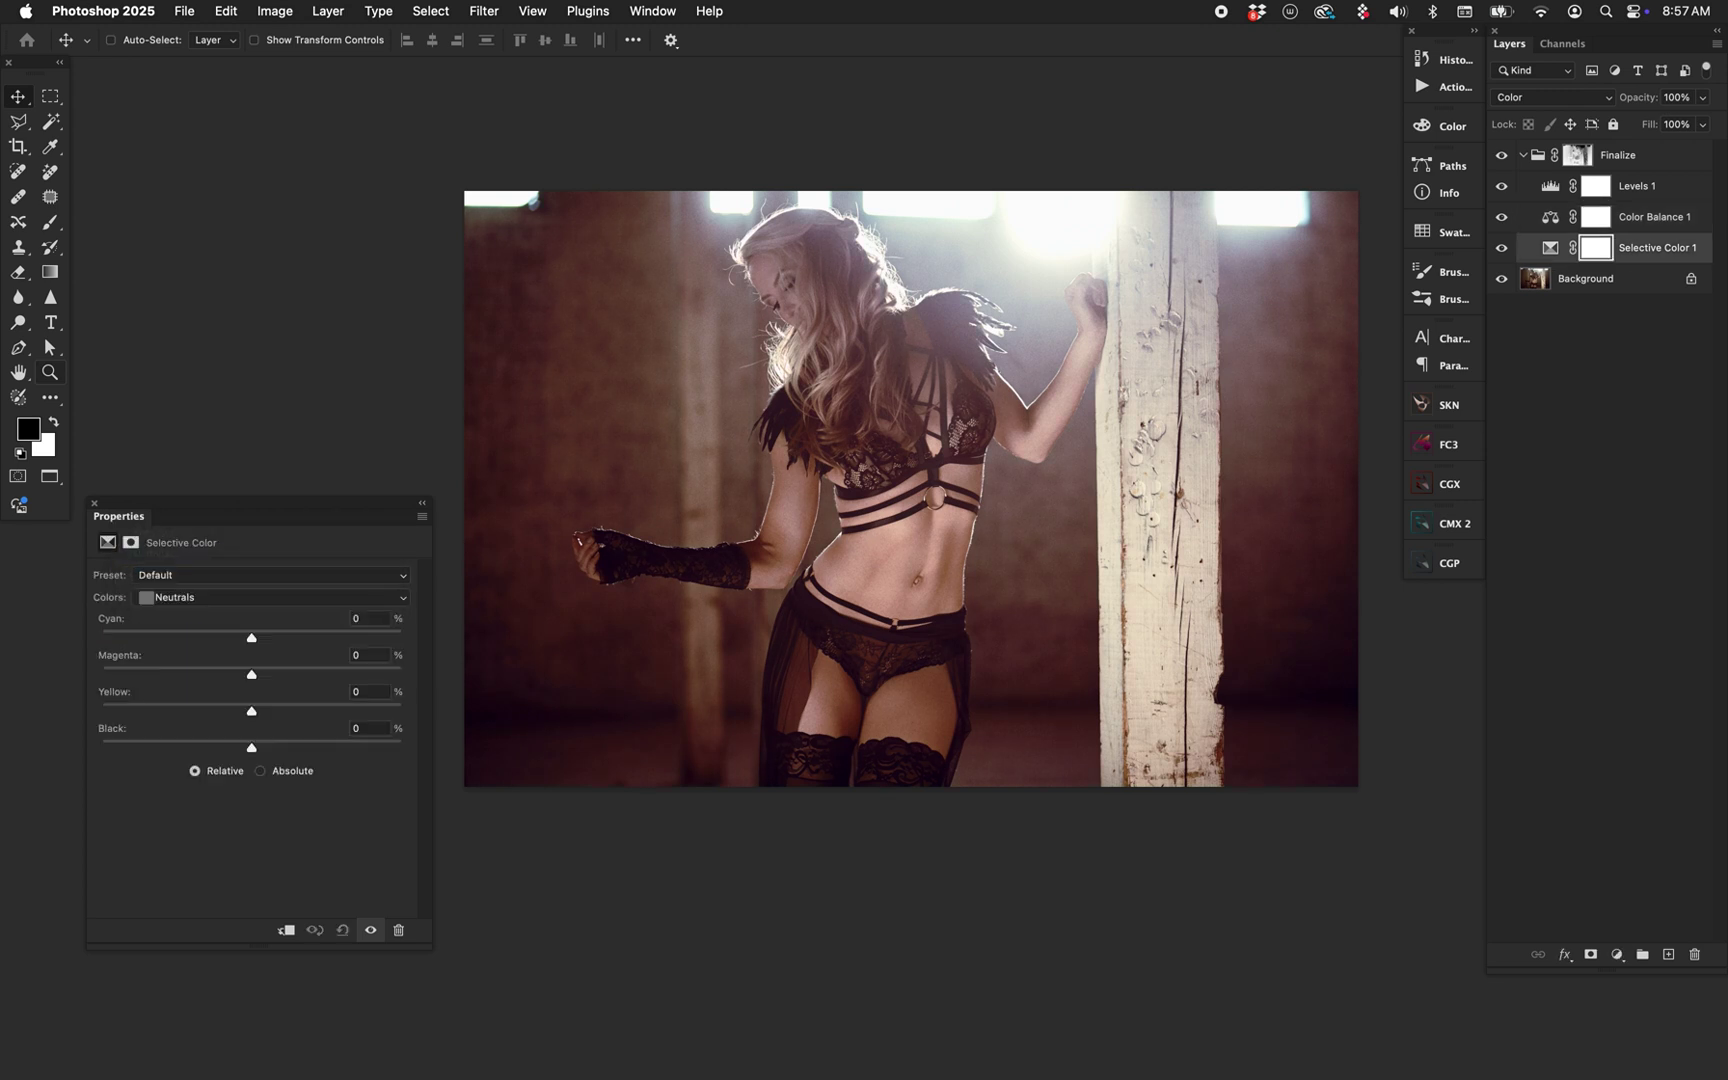
{"action": "left_click_drag", "start_coordinate": [251, 674], "coordinate": [231, 711]}
{"action": "left_click", "coordinate": [200, 597]}
{"action": "left_click", "coordinate": [170, 611]}
{"action": "left_click", "coordinate": [270, 597]}
{"action": "left_click", "coordinate": [172, 566]}
{"action": "left_click_drag", "start_coordinate": [251, 637], "coordinate": [300, 637]}
{"action": "left_click_drag", "start_coordinate": [251, 711], "coordinate": [232, 711]}
Compare the graded photo with the Finalize group's mask disabled and enabled.
{"action": "left_click", "coordinate": [1577, 155], "text": "shift"}
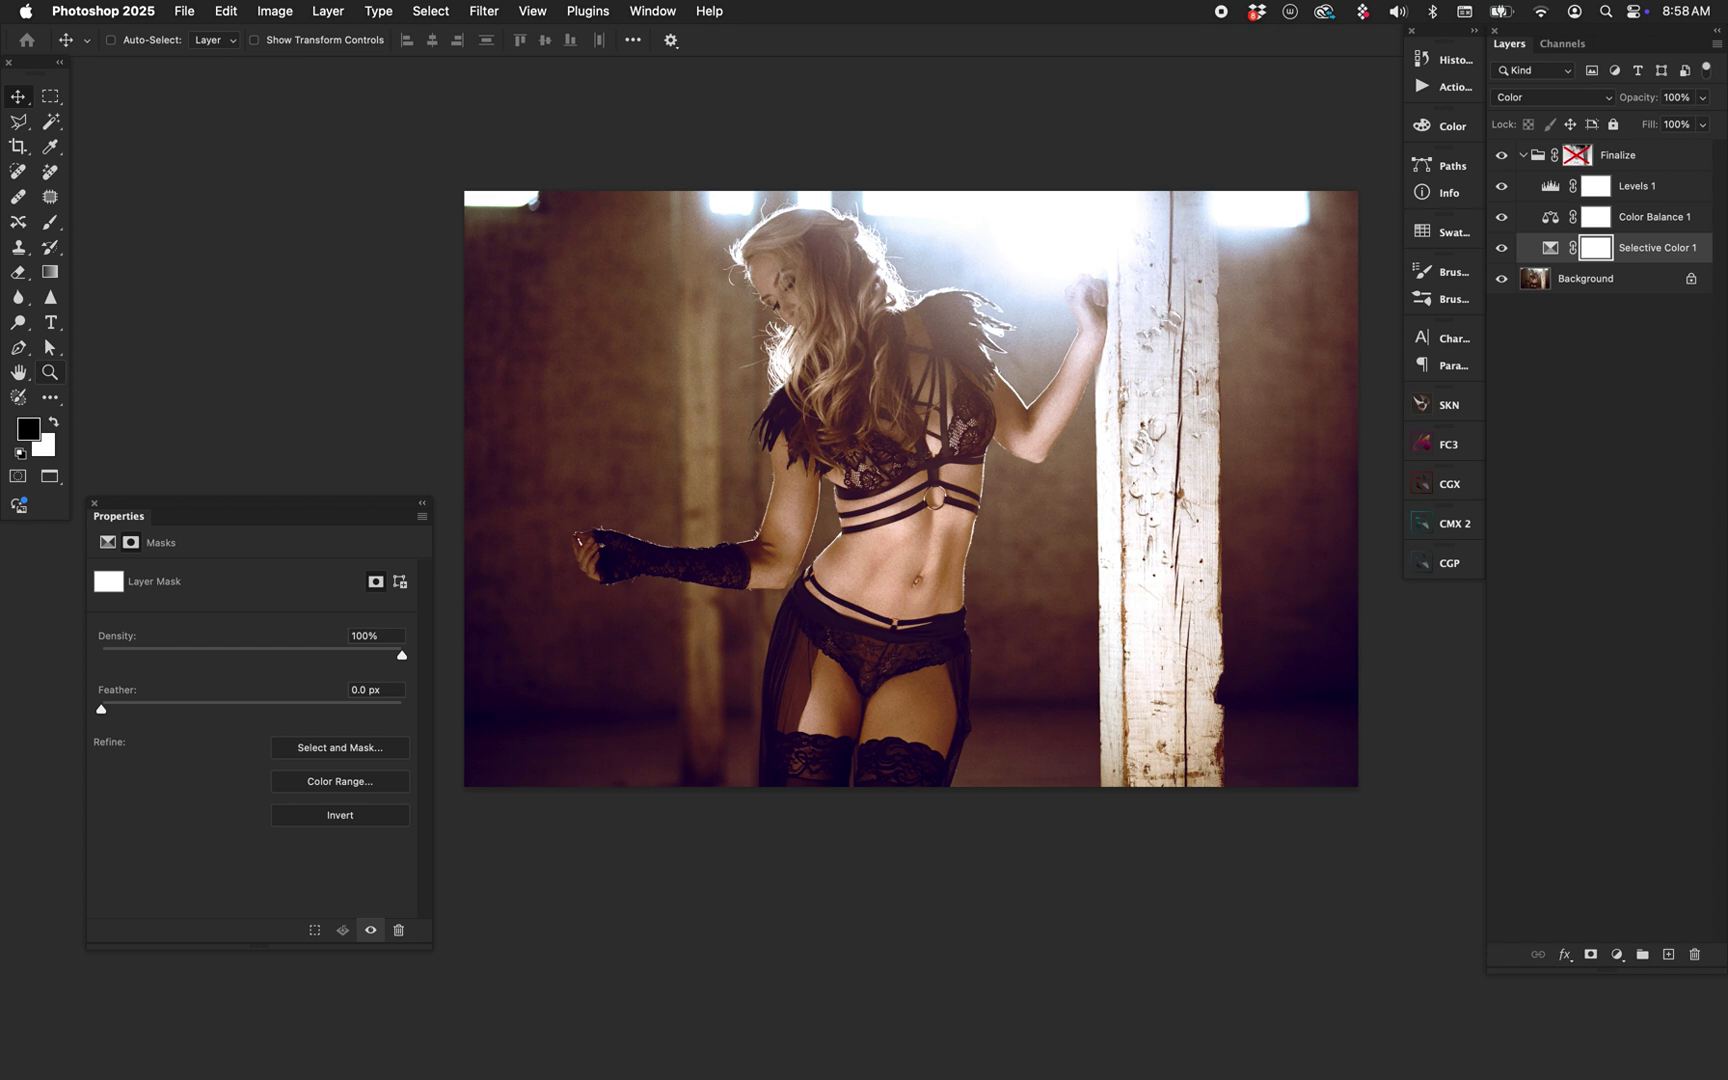
{"action": "left_click", "coordinate": [1577, 155], "text": "shift"}
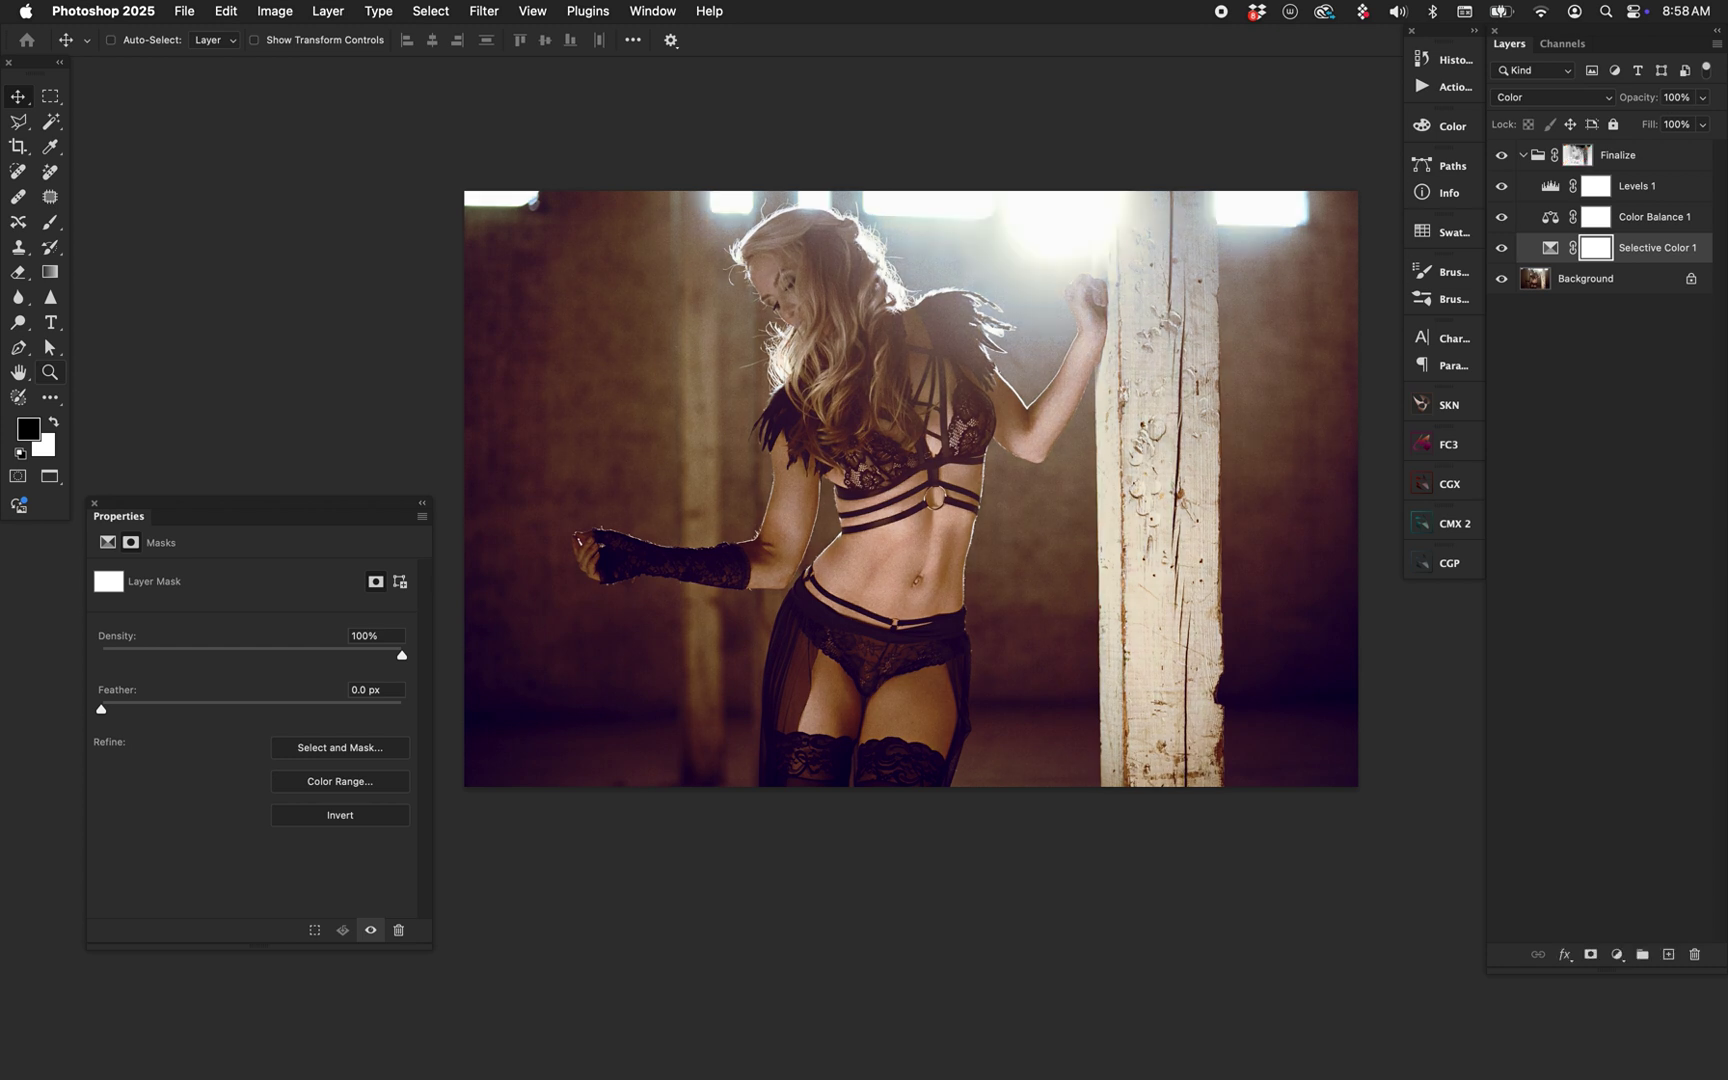
{"action": "left_click", "coordinate": [1577, 155], "text": "shift"}
{"action": "left_click", "coordinate": [1577, 155], "text": "shift"}
Return the barn photo to a floating window clear of the others and delete its Finalize group with all adjustment layers.
{"action": "key", "text": "f"}
{"action": "key", "text": "f"}
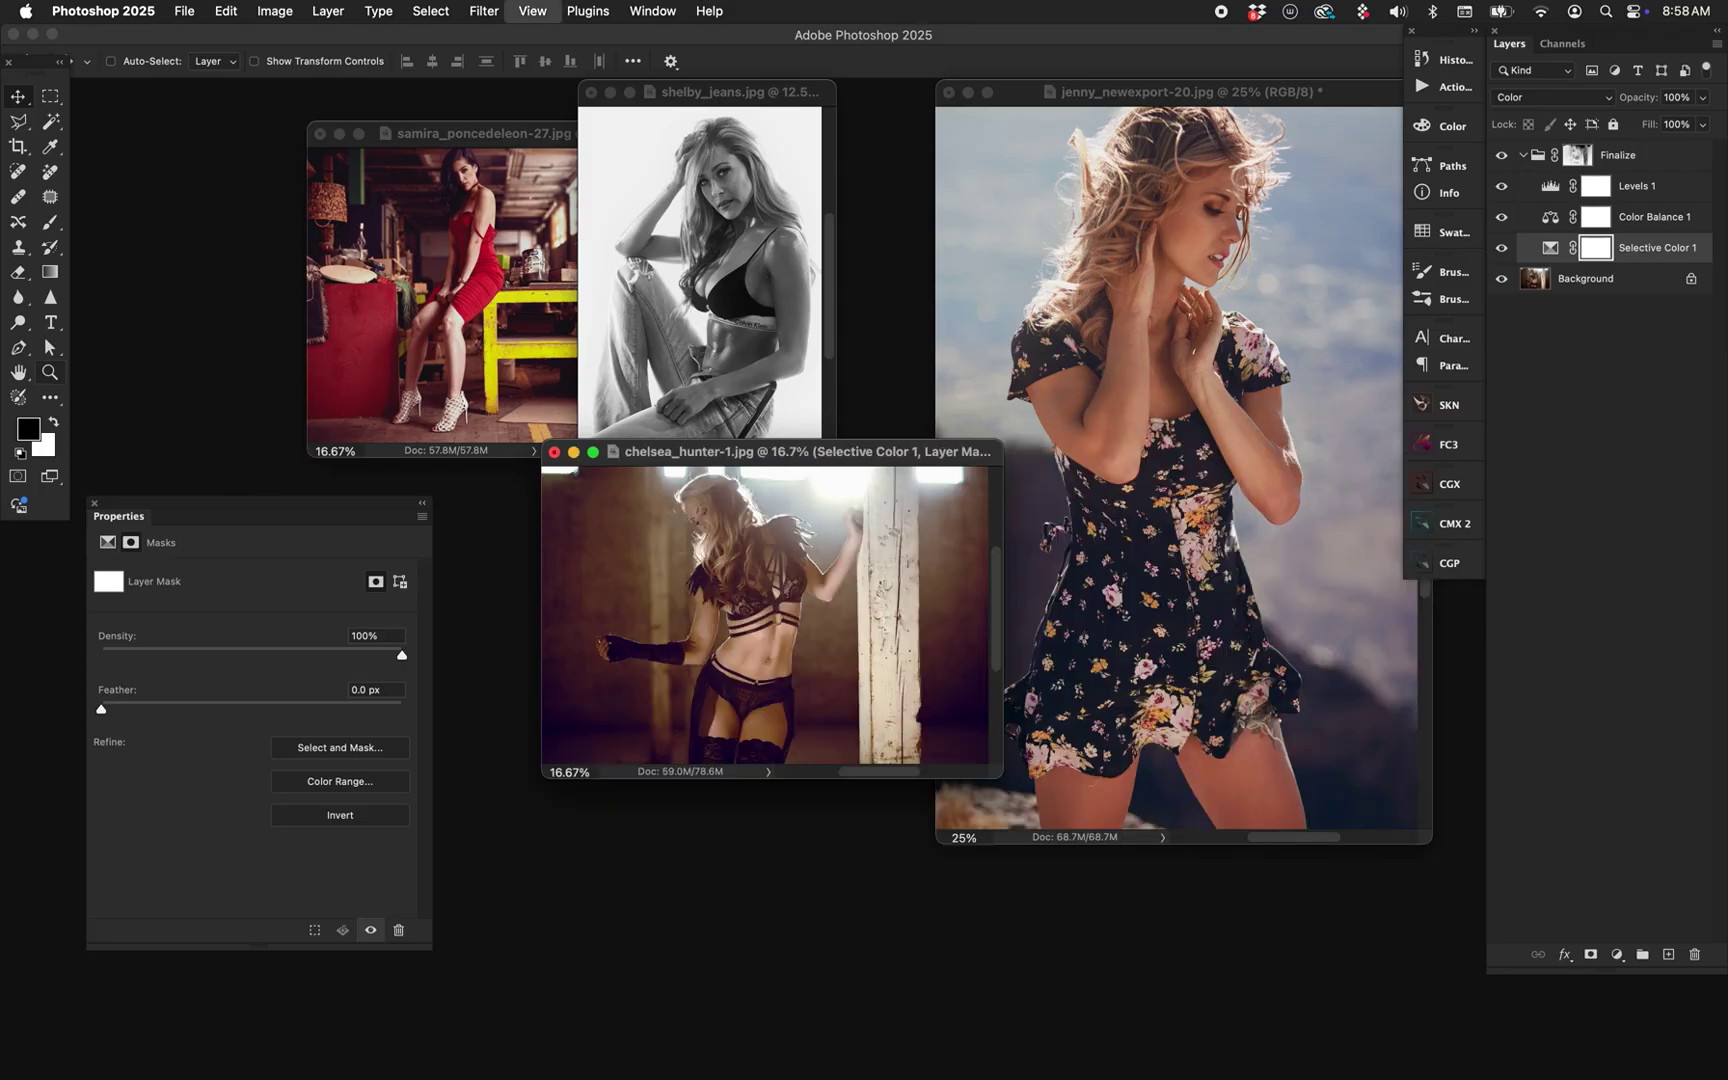
{"action": "left_click_drag", "start_coordinate": [772, 451], "coordinate": [694, 684]}
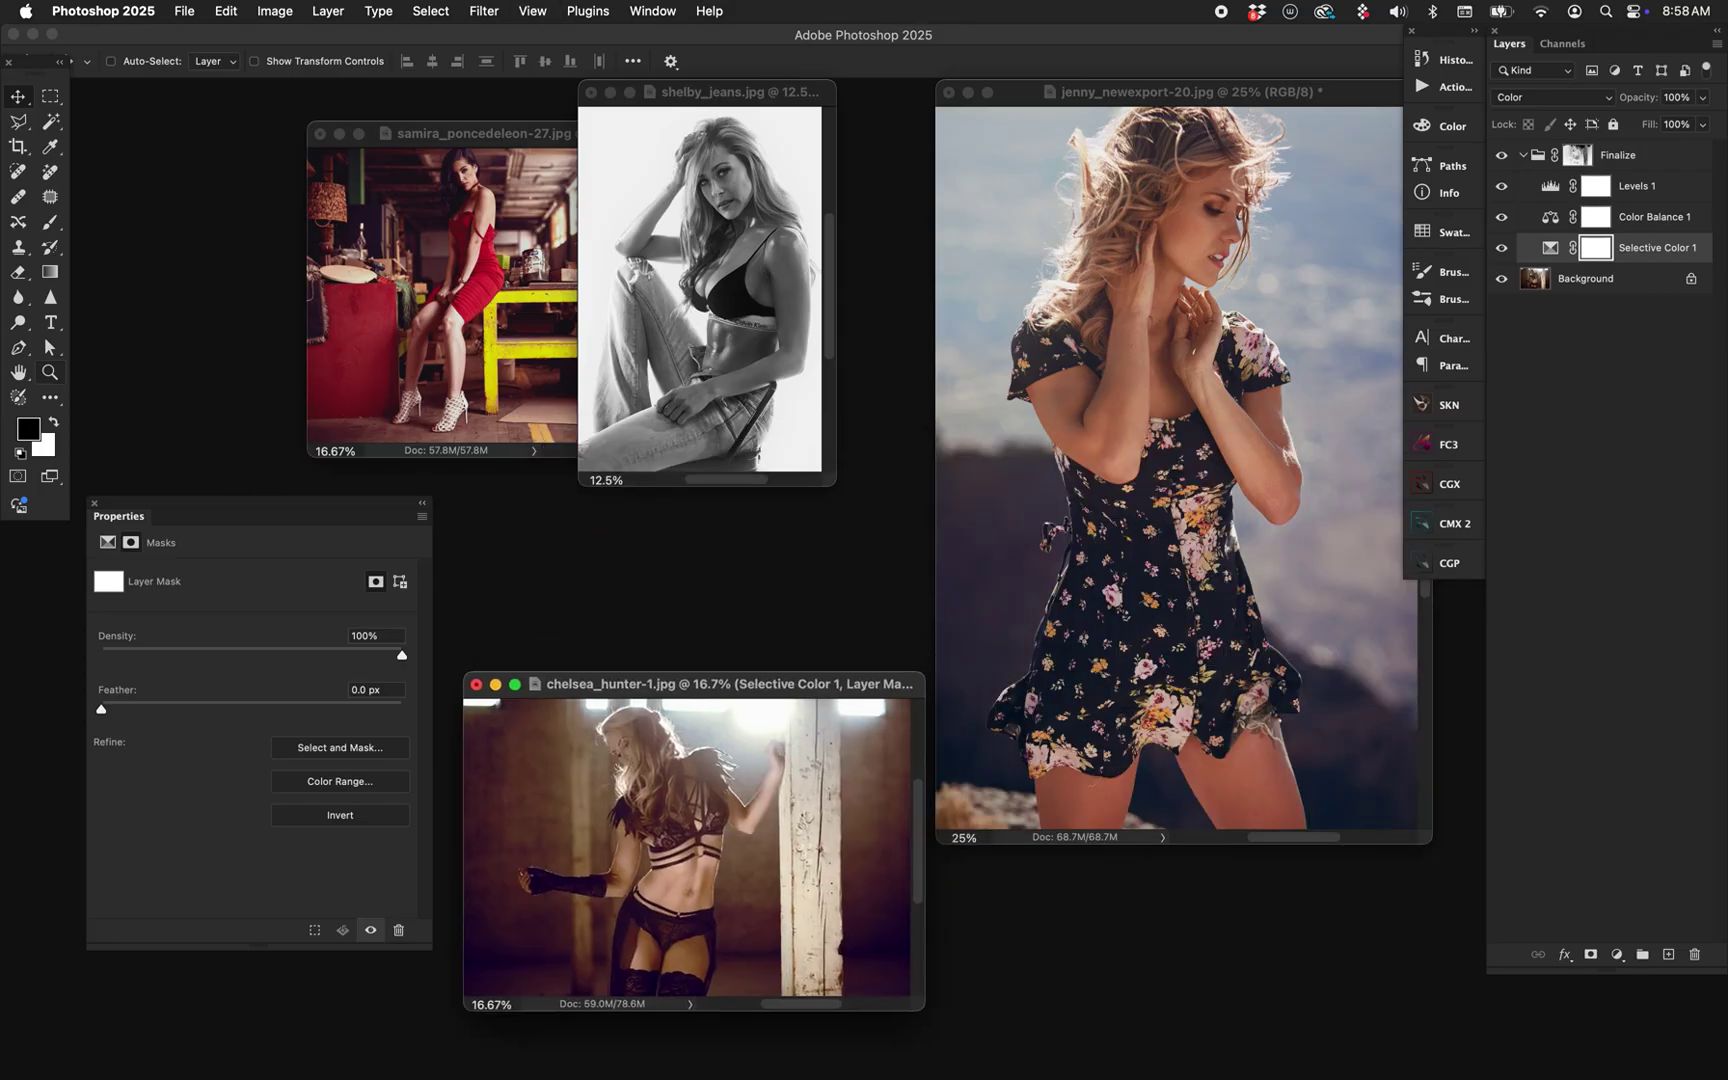
{"action": "key", "text": "super+alt+a"}
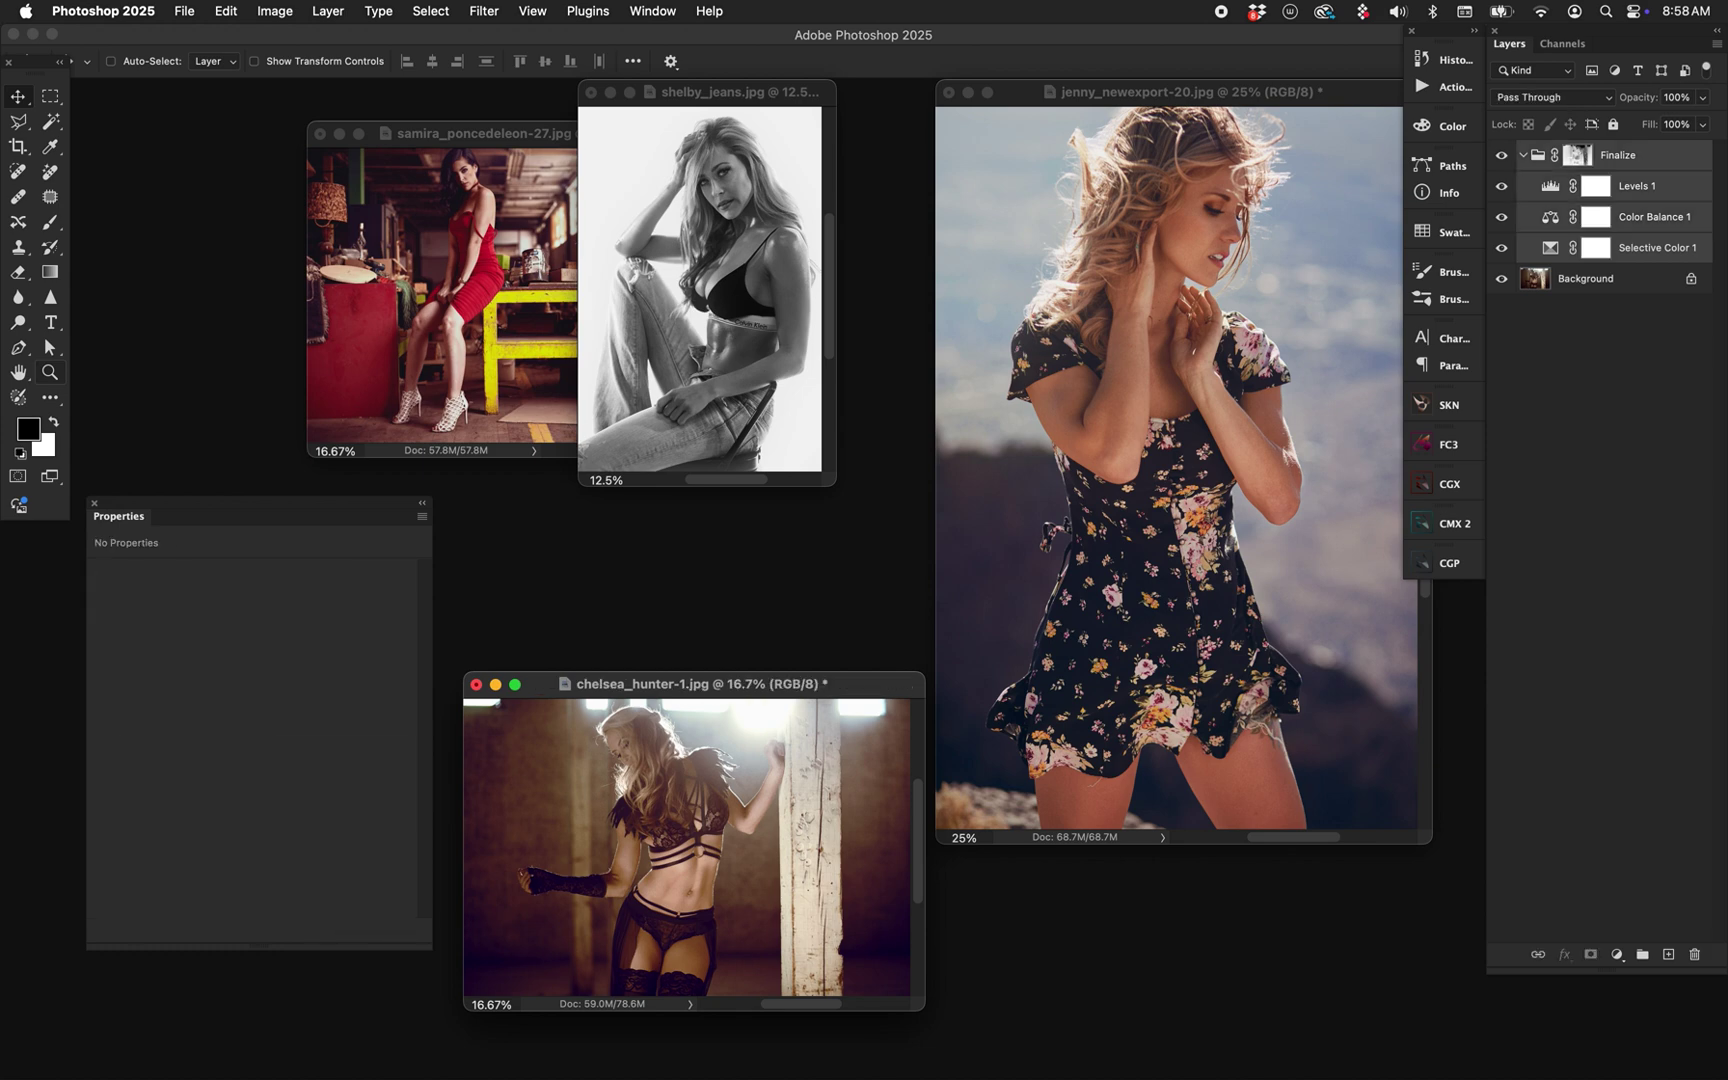
{"action": "key", "text": "BackSpace"}
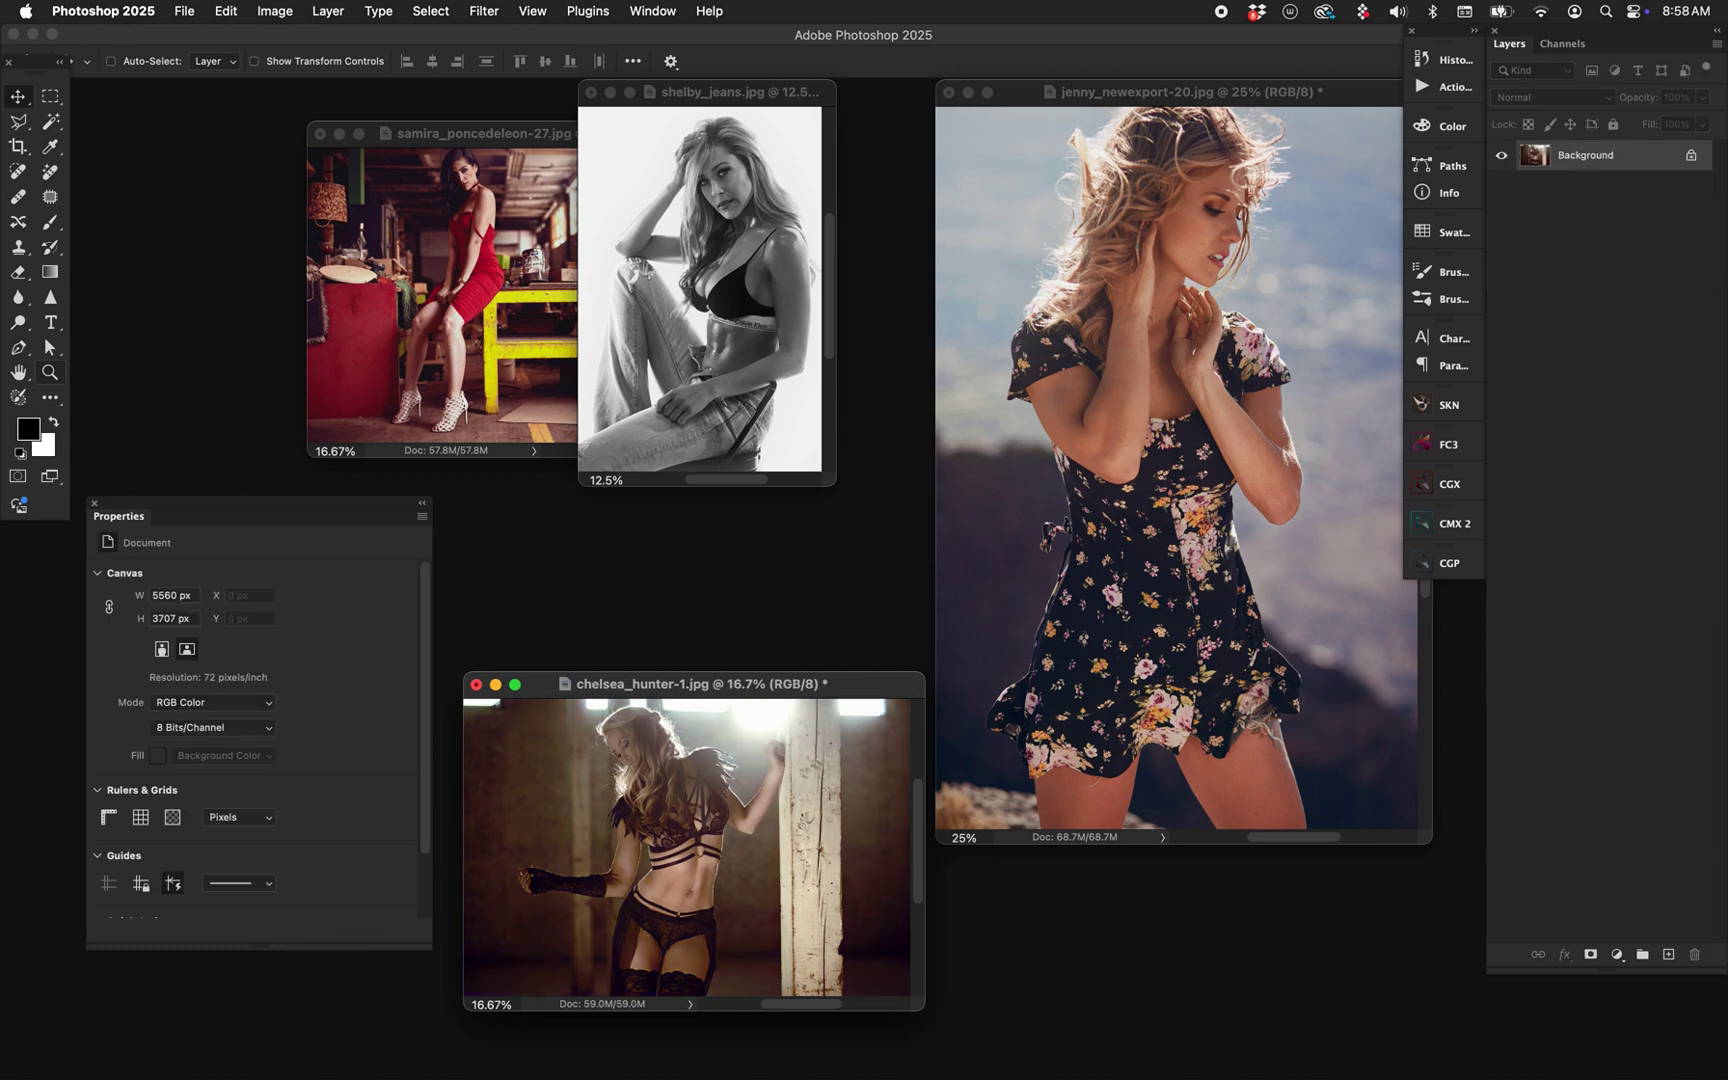
Switch to the black-and-white jeans photo, show it full screen fitted to view, and delete its existing Levels layer.
{"action": "key", "text": "ctrl+Tab"}
{"action": "key", "text": "f"}
{"action": "key", "text": "super+0"}
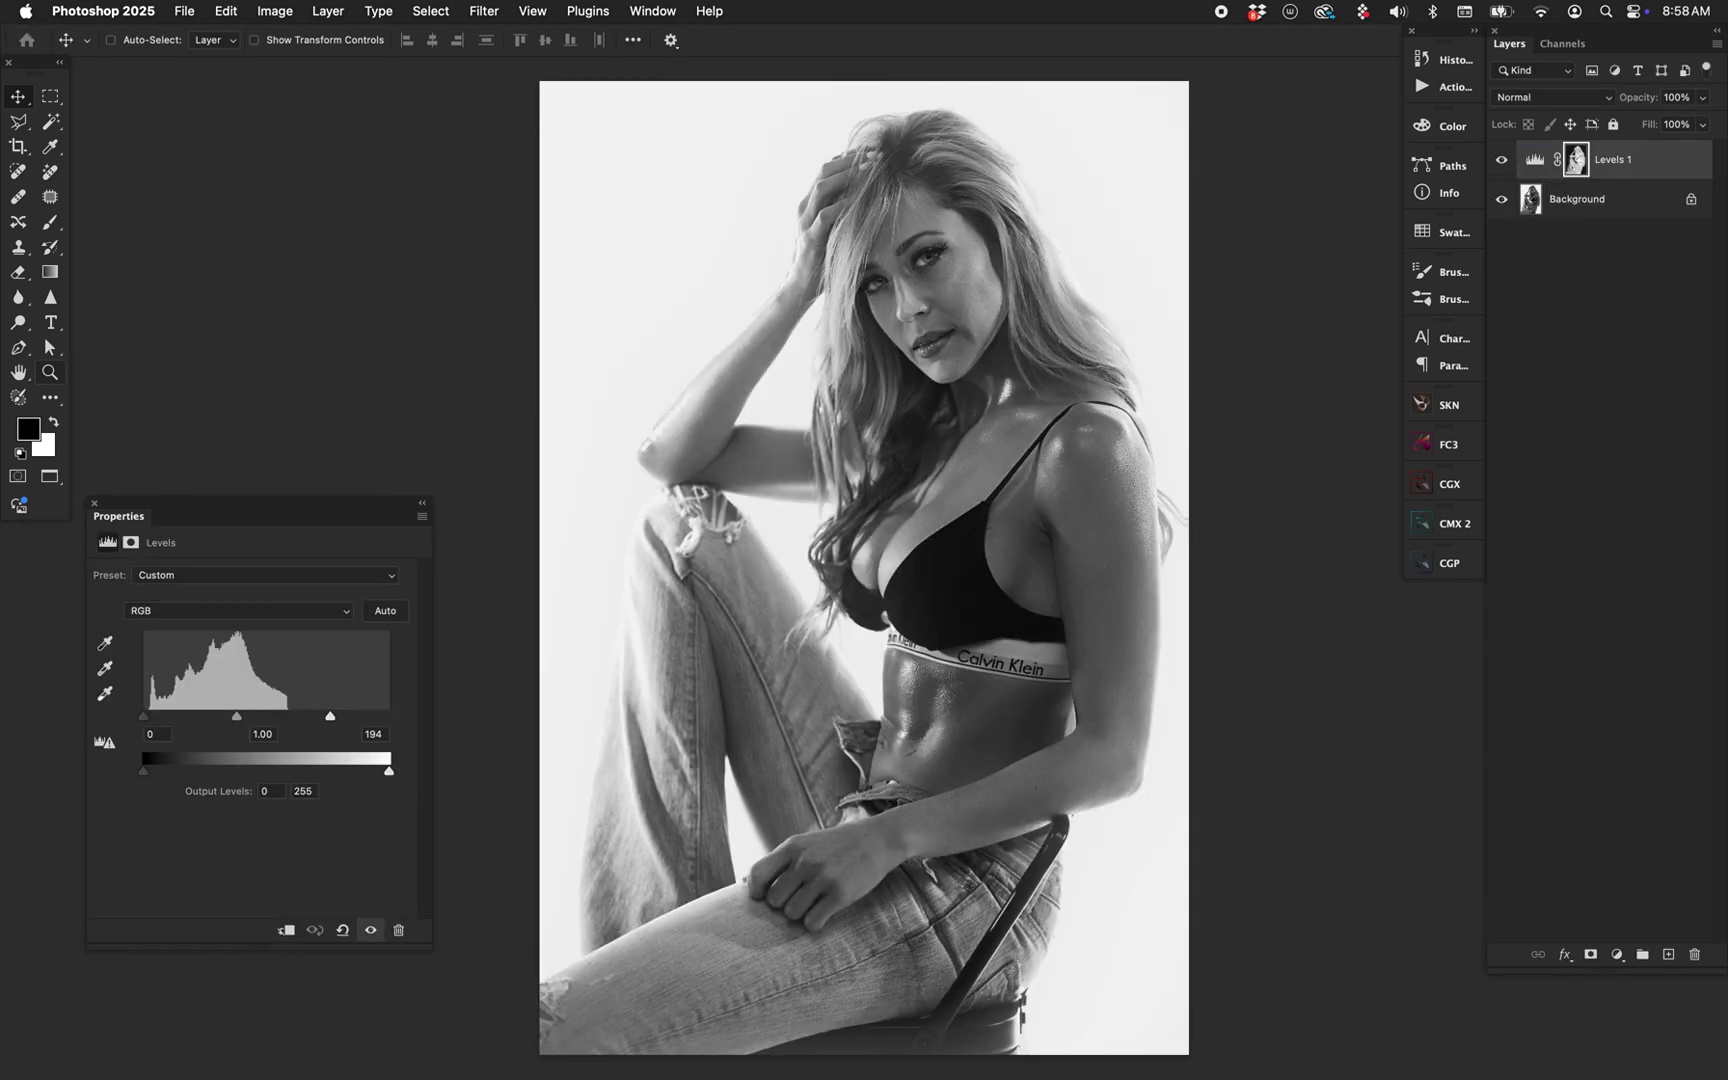
{"action": "key", "text": "BackSpace"}
{"action": "key", "text": "BackSpace"}
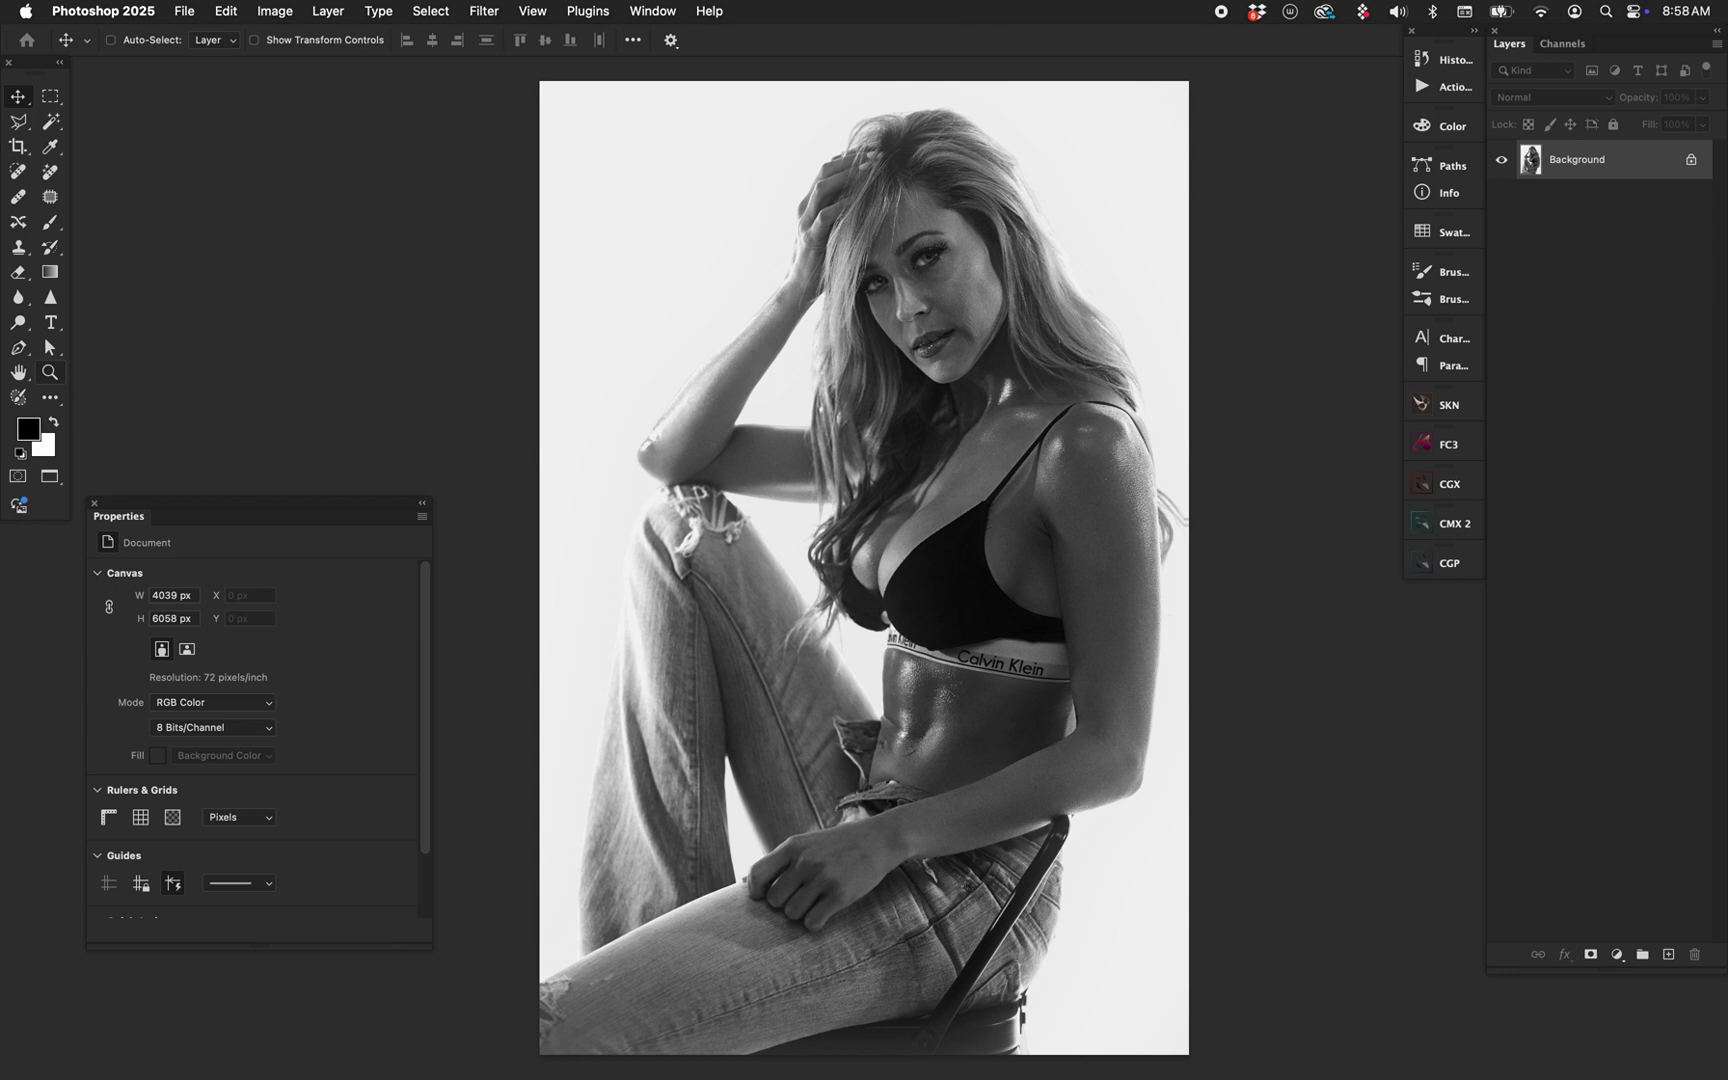
Load an inverted luminosity selection of the photo's dark tones and add a Levels adjustment layer masked by it.
{"action": "key", "text": "super"}
{"action": "key", "text": "super+alt+2"}
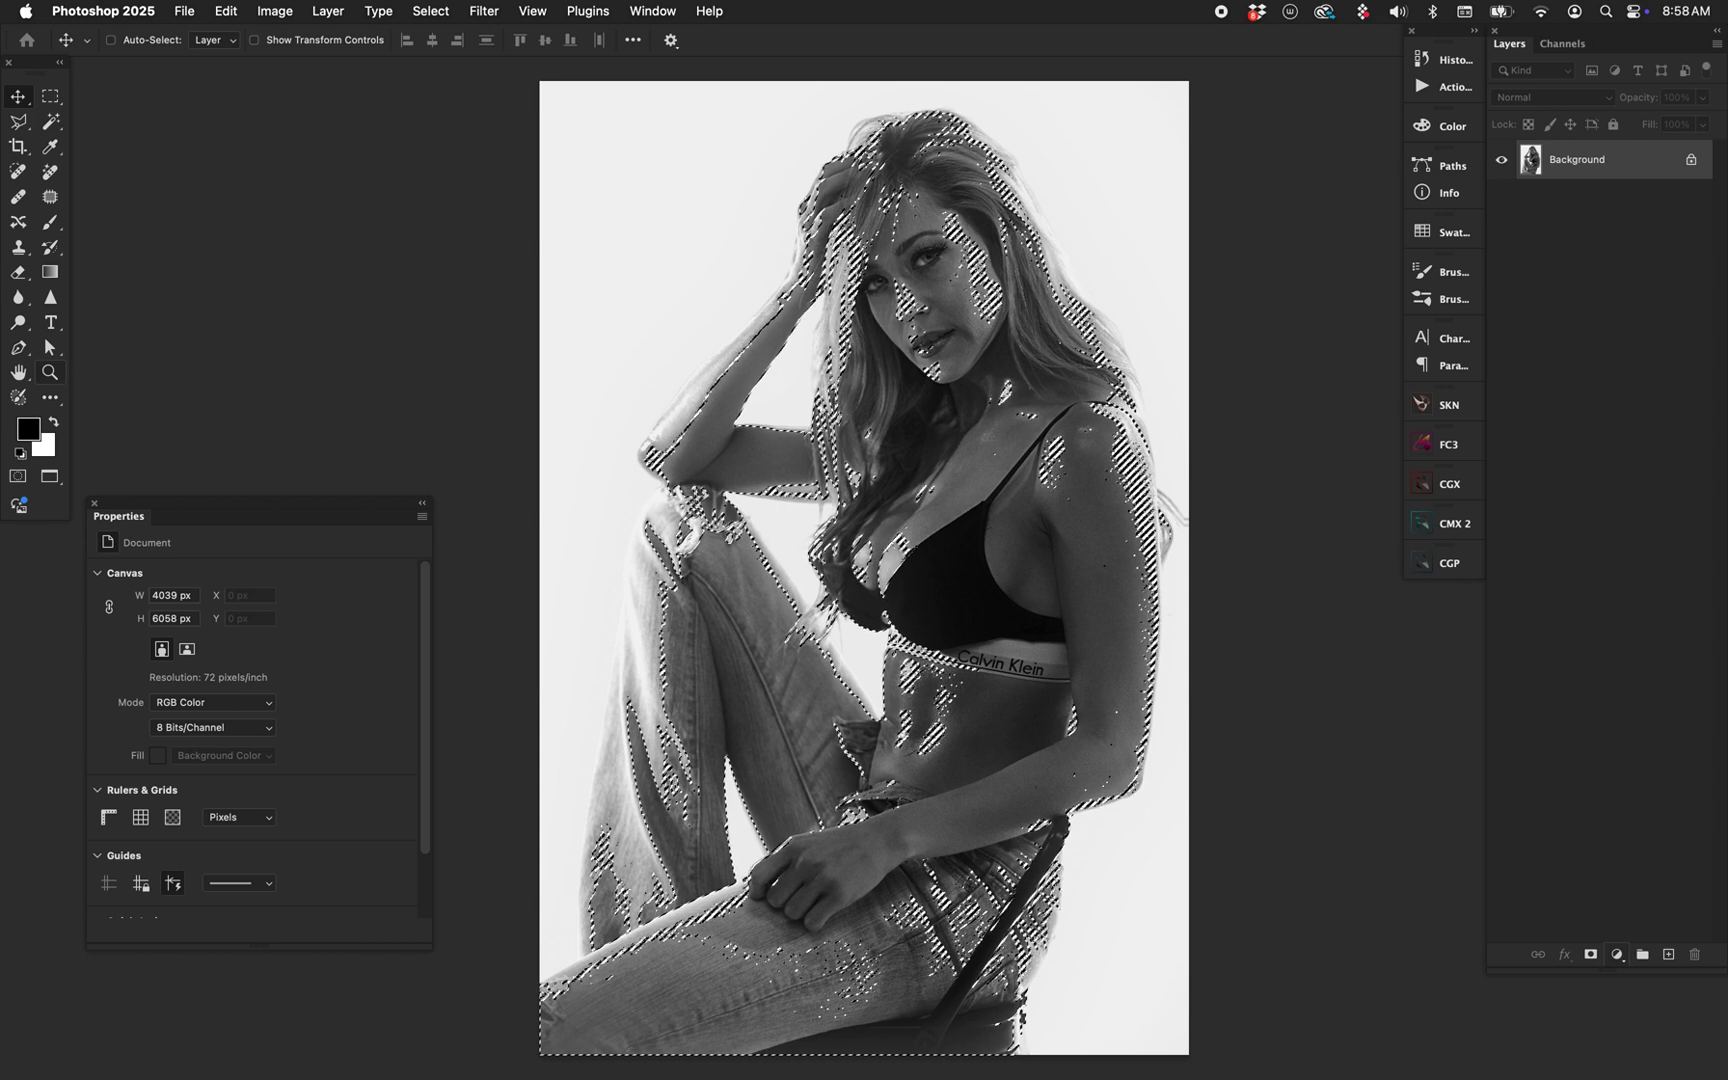
{"action": "left_click", "coordinate": [1617, 954]}
{"action": "left_click", "coordinate": [1600, 761]}
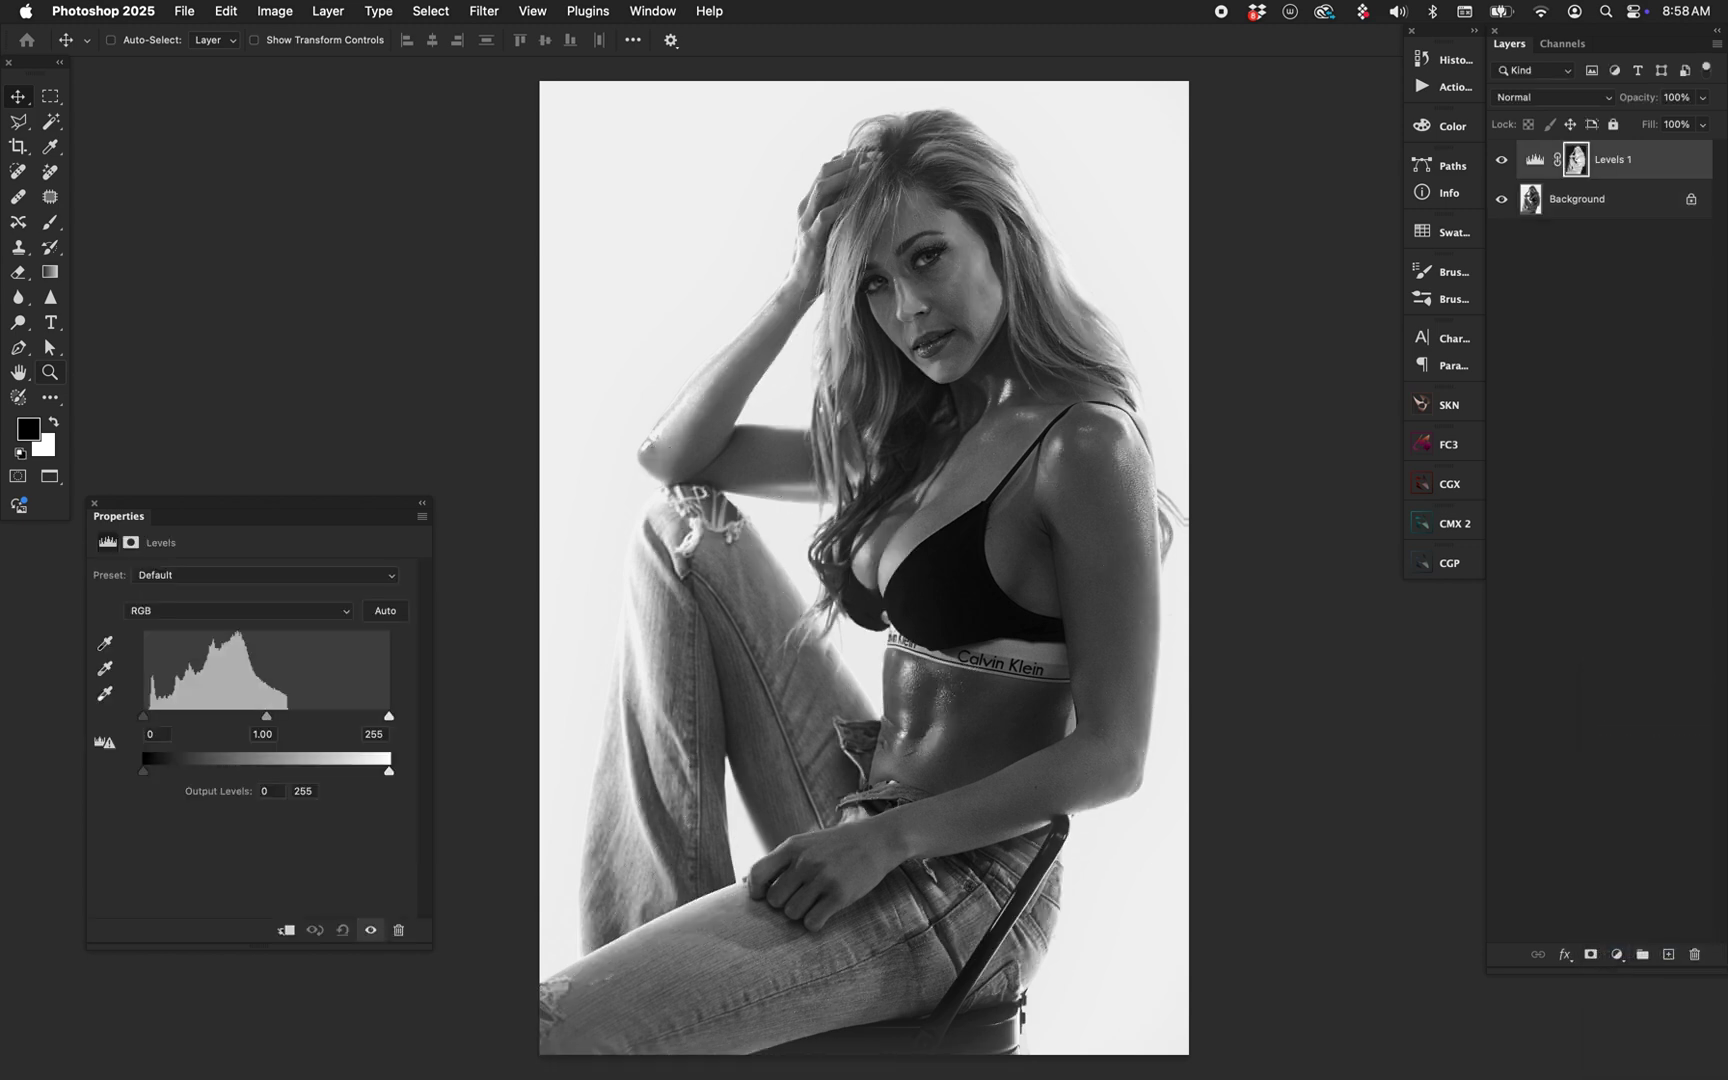
Set the masked Levels layer's white input level to 195.
{"action": "left_click_drag", "start_coordinate": [383, 734], "coordinate": [370, 734]}
{"action": "type", "text": "195"}
{"action": "key", "text": "Return"}
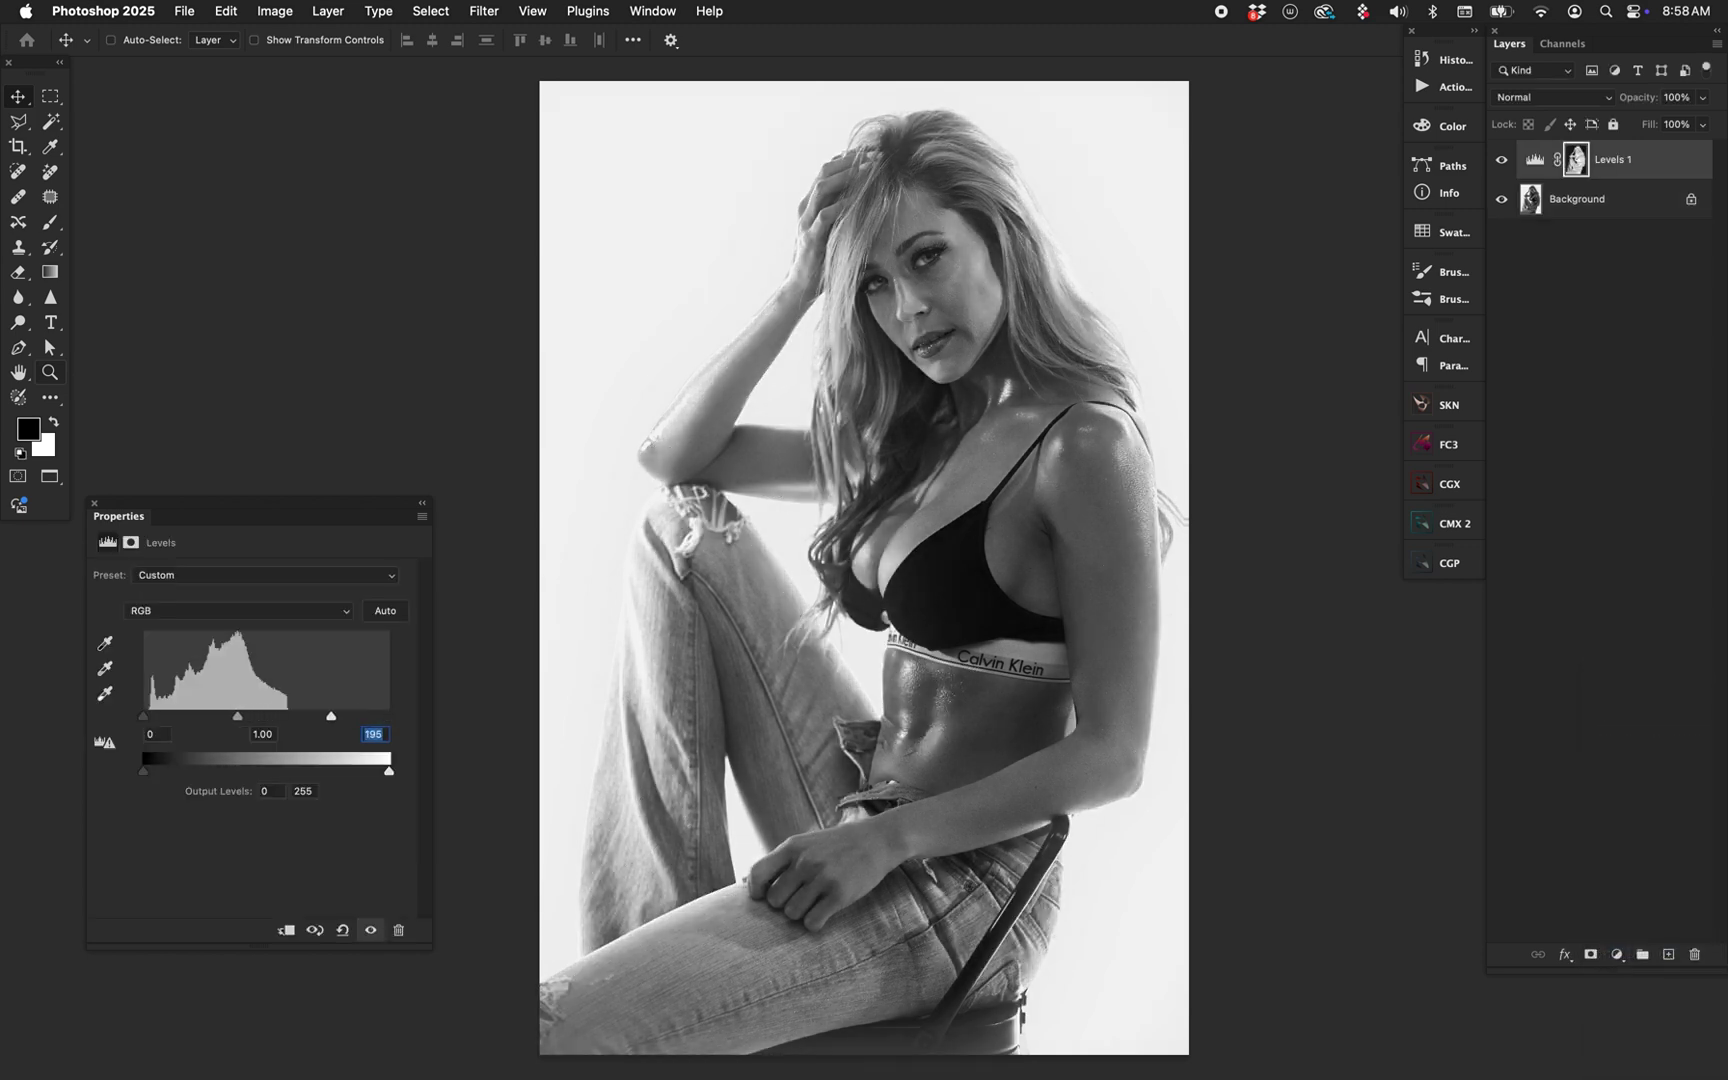
{"action": "key", "text": "Escape"}
View the Levels mask on its own, and compare the photo with the layer off and on and its mask disabled and enabled.
{"action": "left_click", "coordinate": [1576, 159], "text": "alt"}
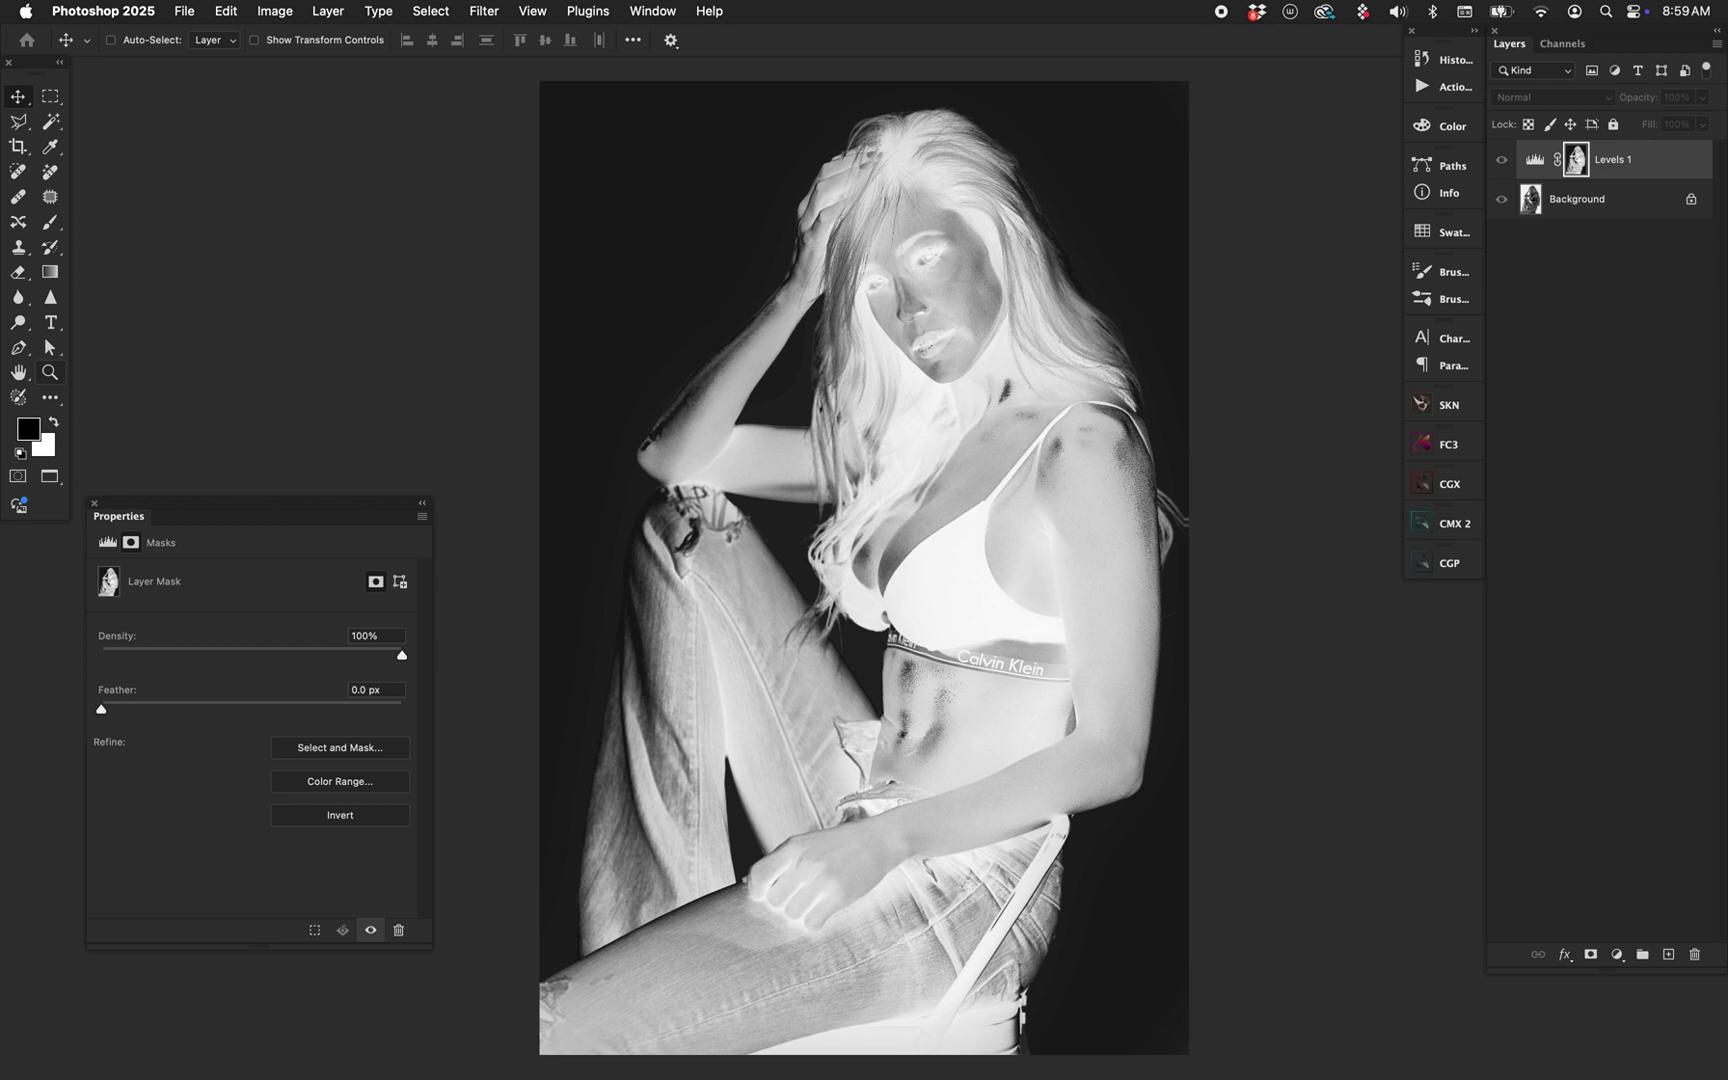
{"action": "left_click", "coordinate": [1534, 159]}
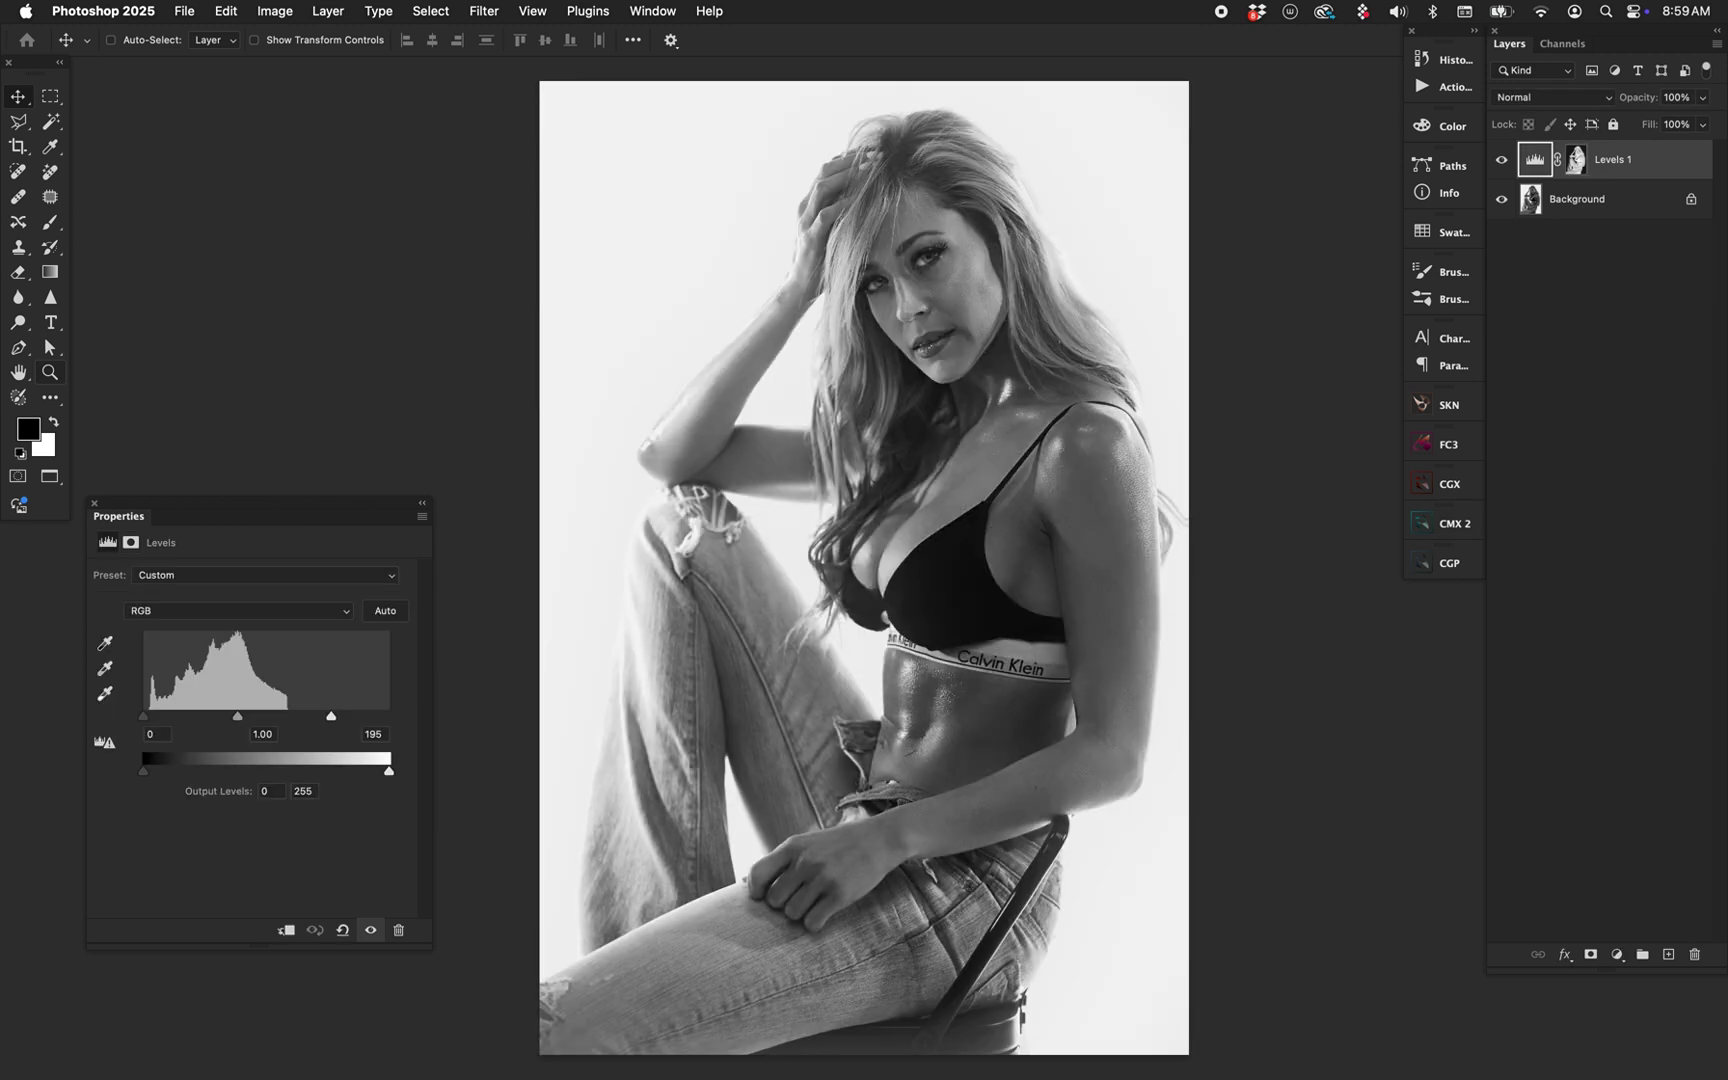
{"action": "left_click", "coordinate": [1501, 159]}
{"action": "left_click", "coordinate": [1501, 159]}
{"action": "left_click", "coordinate": [1576, 159], "text": "shift"}
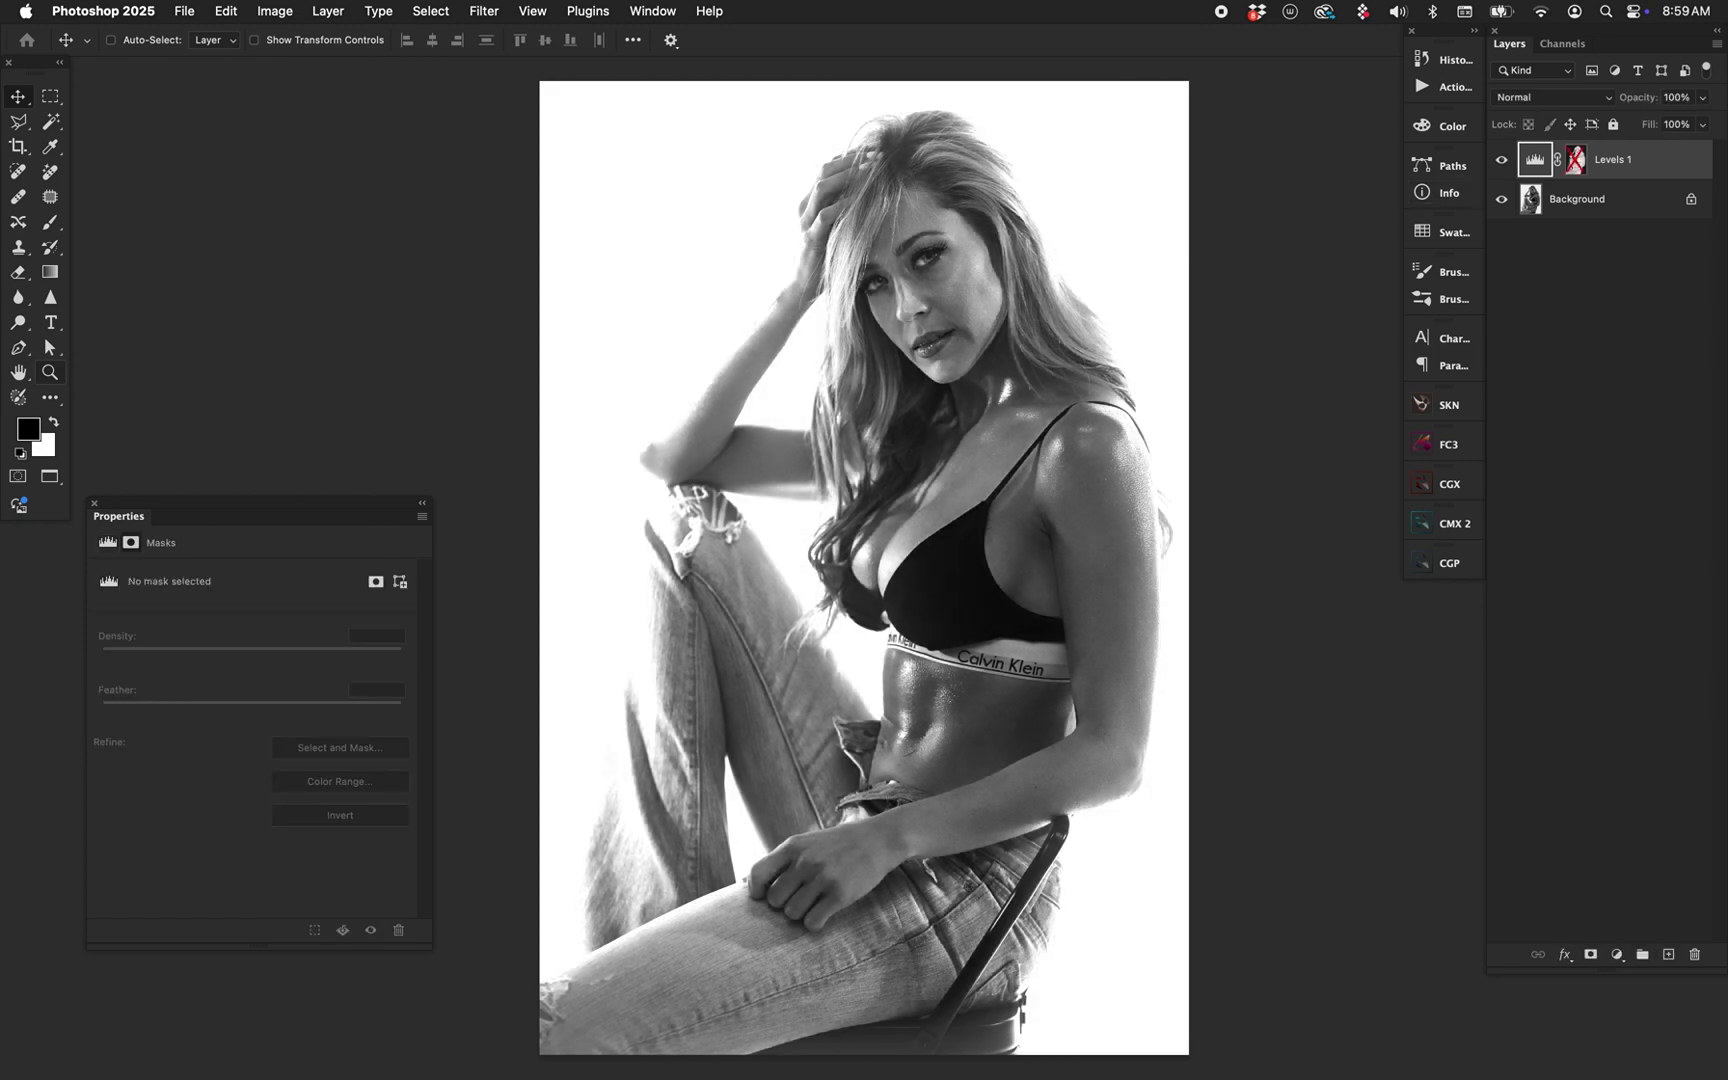
{"action": "left_click", "coordinate": [1576, 159], "text": "shift"}
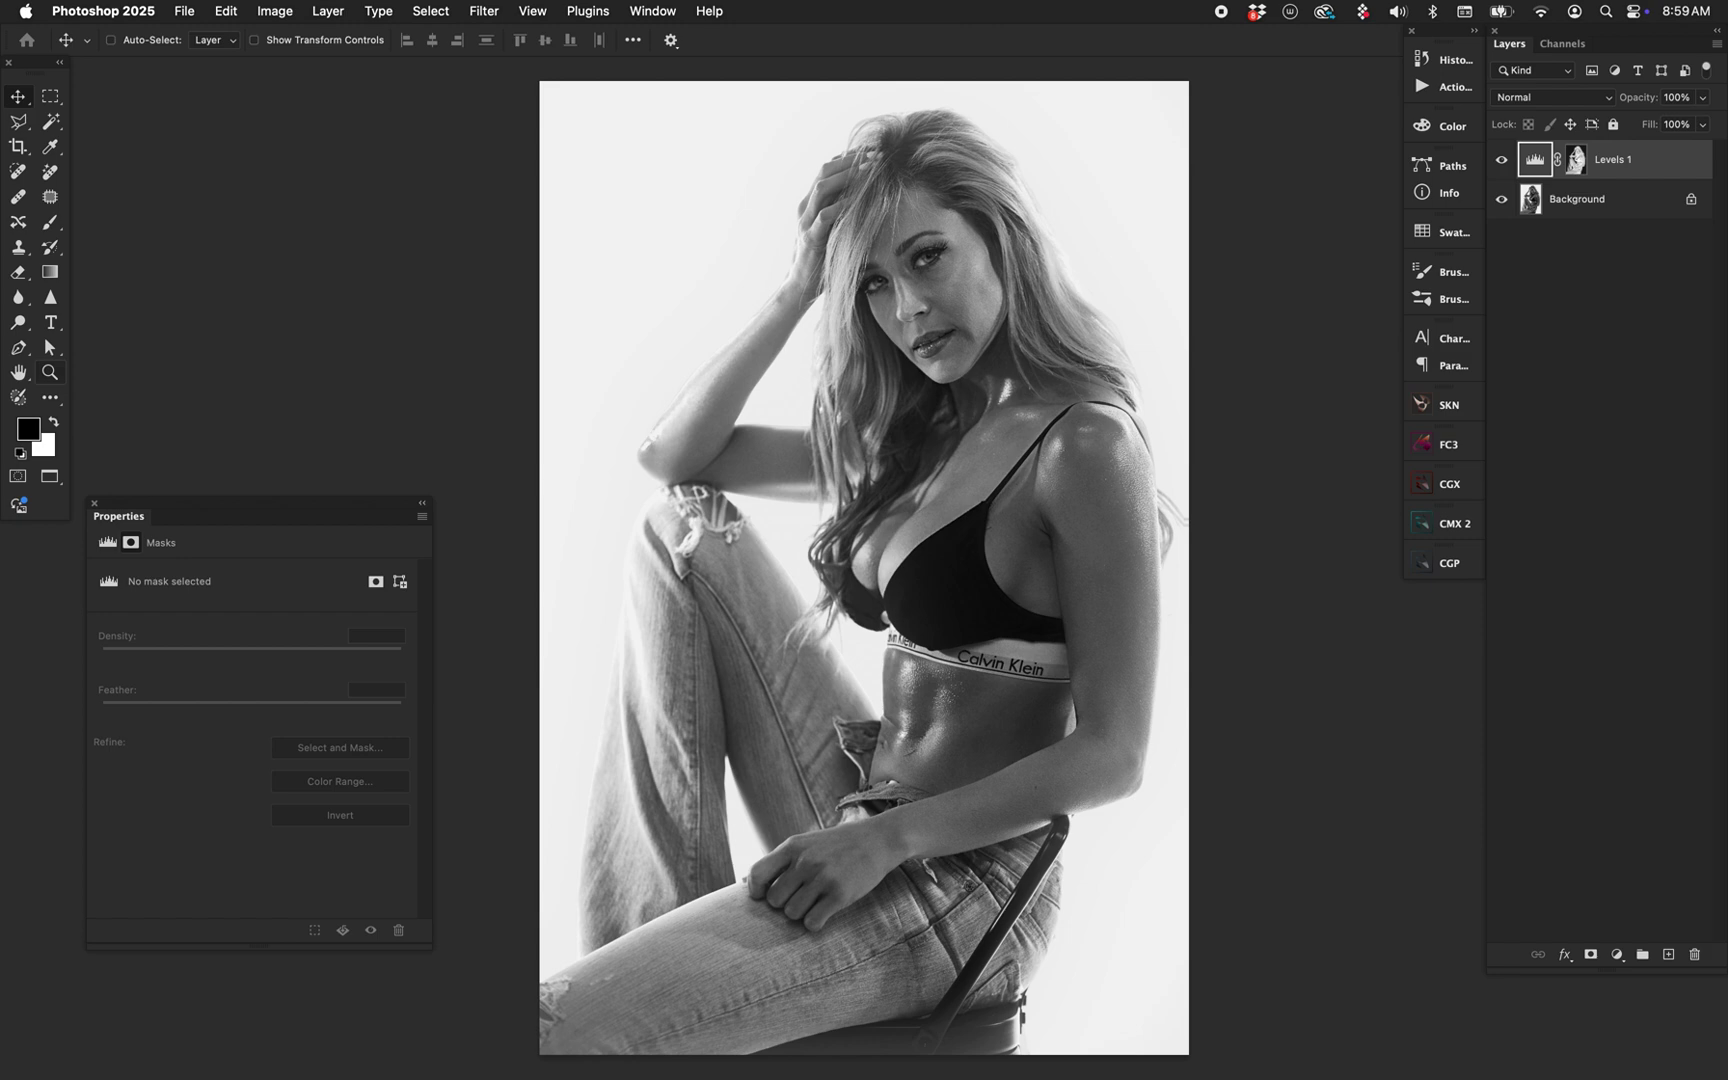
Return the black-and-white photo to a floating window and show the floral dress photo full screen.
{"action": "key", "text": "f"}
{"action": "key", "text": "f"}
{"action": "key", "text": "super+minus"}
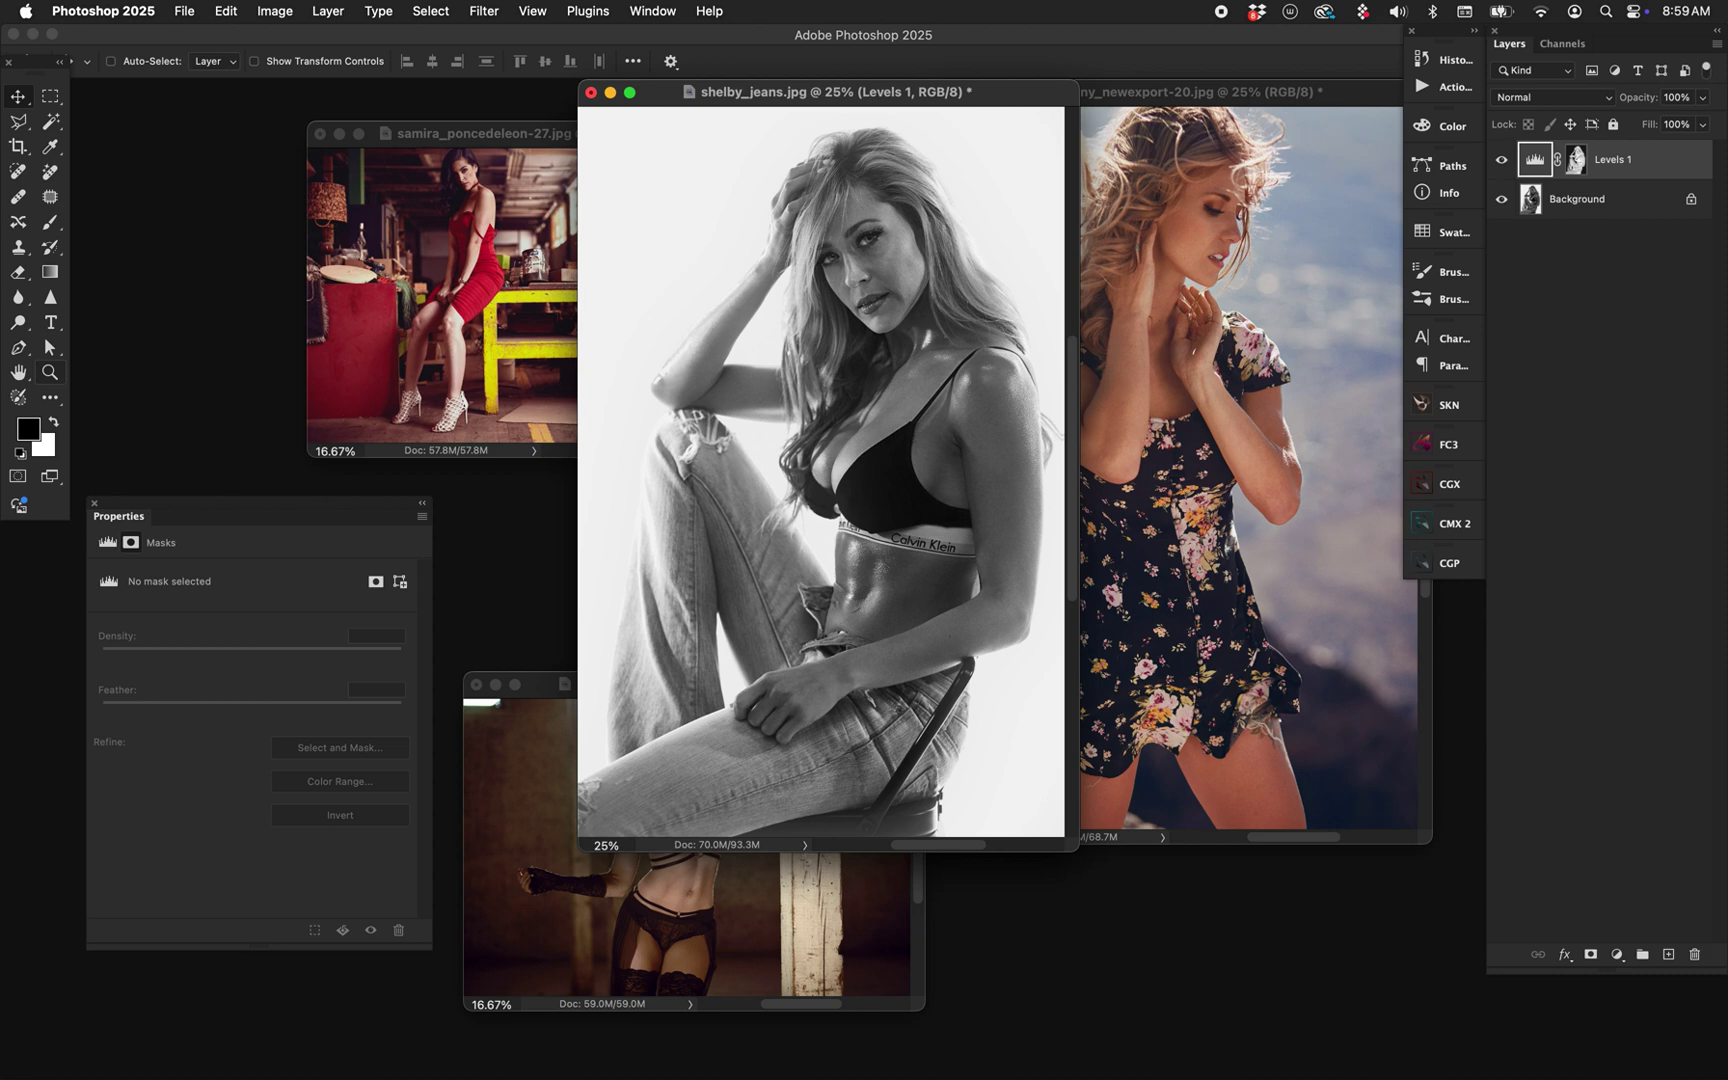
{"action": "key", "text": "ctrl+Tab"}
{"action": "key", "text": "f"}
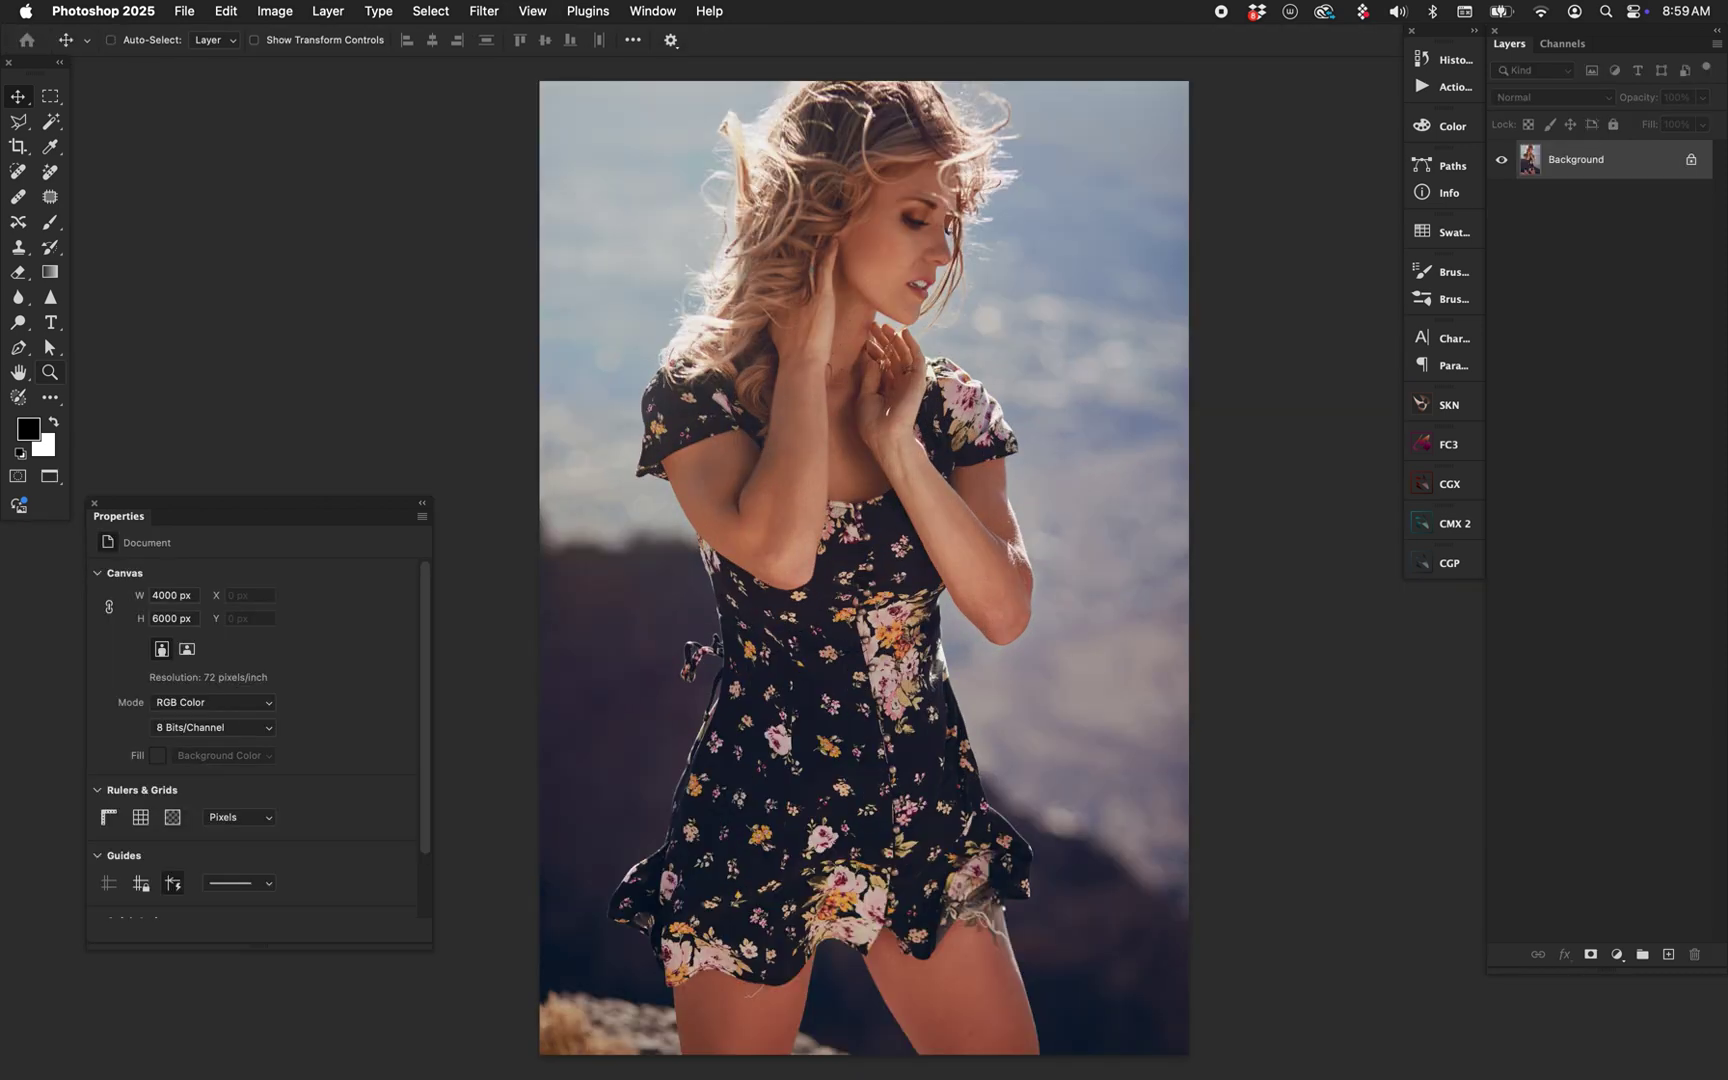
Load an inverted luminosity selection of the floral dress photo and add a Curves adjustment layer masked by it.
{"action": "key", "text": "super"}
{"action": "key", "text": "ctrl+alt+2"}
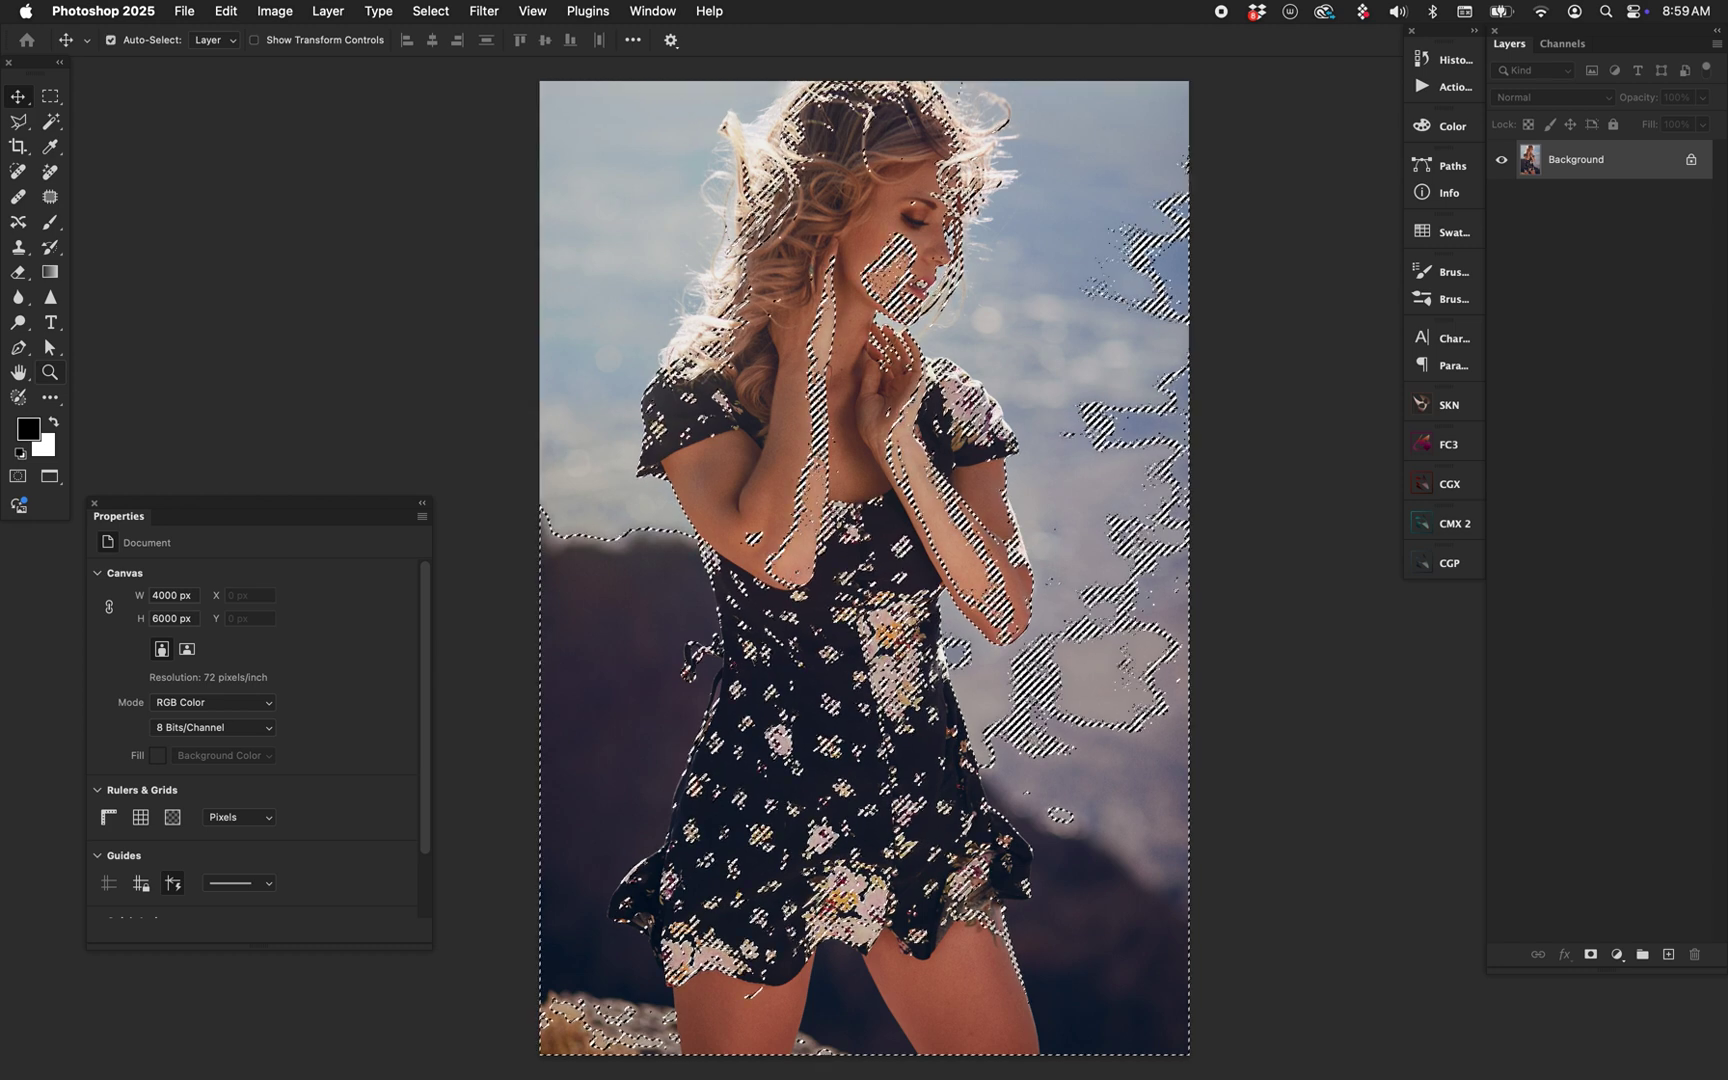
{"action": "left_click", "coordinate": [1617, 954]}
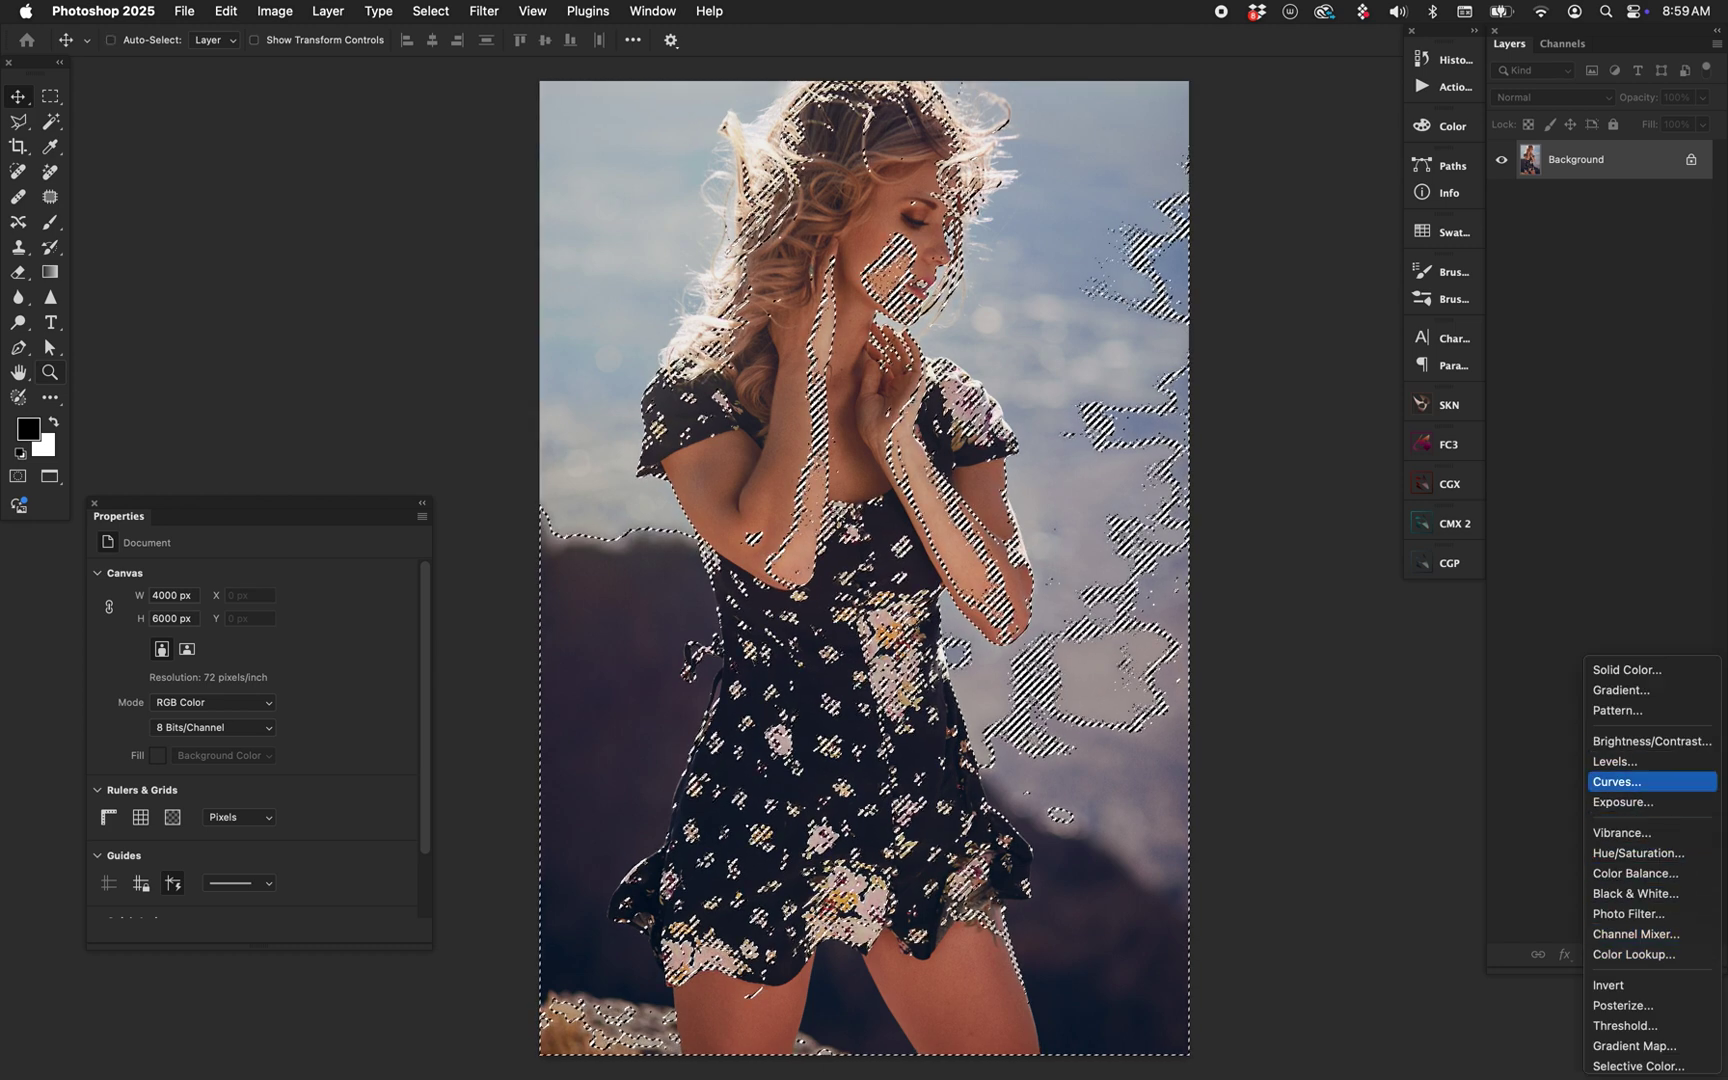
{"action": "left_click", "coordinate": [1617, 781]}
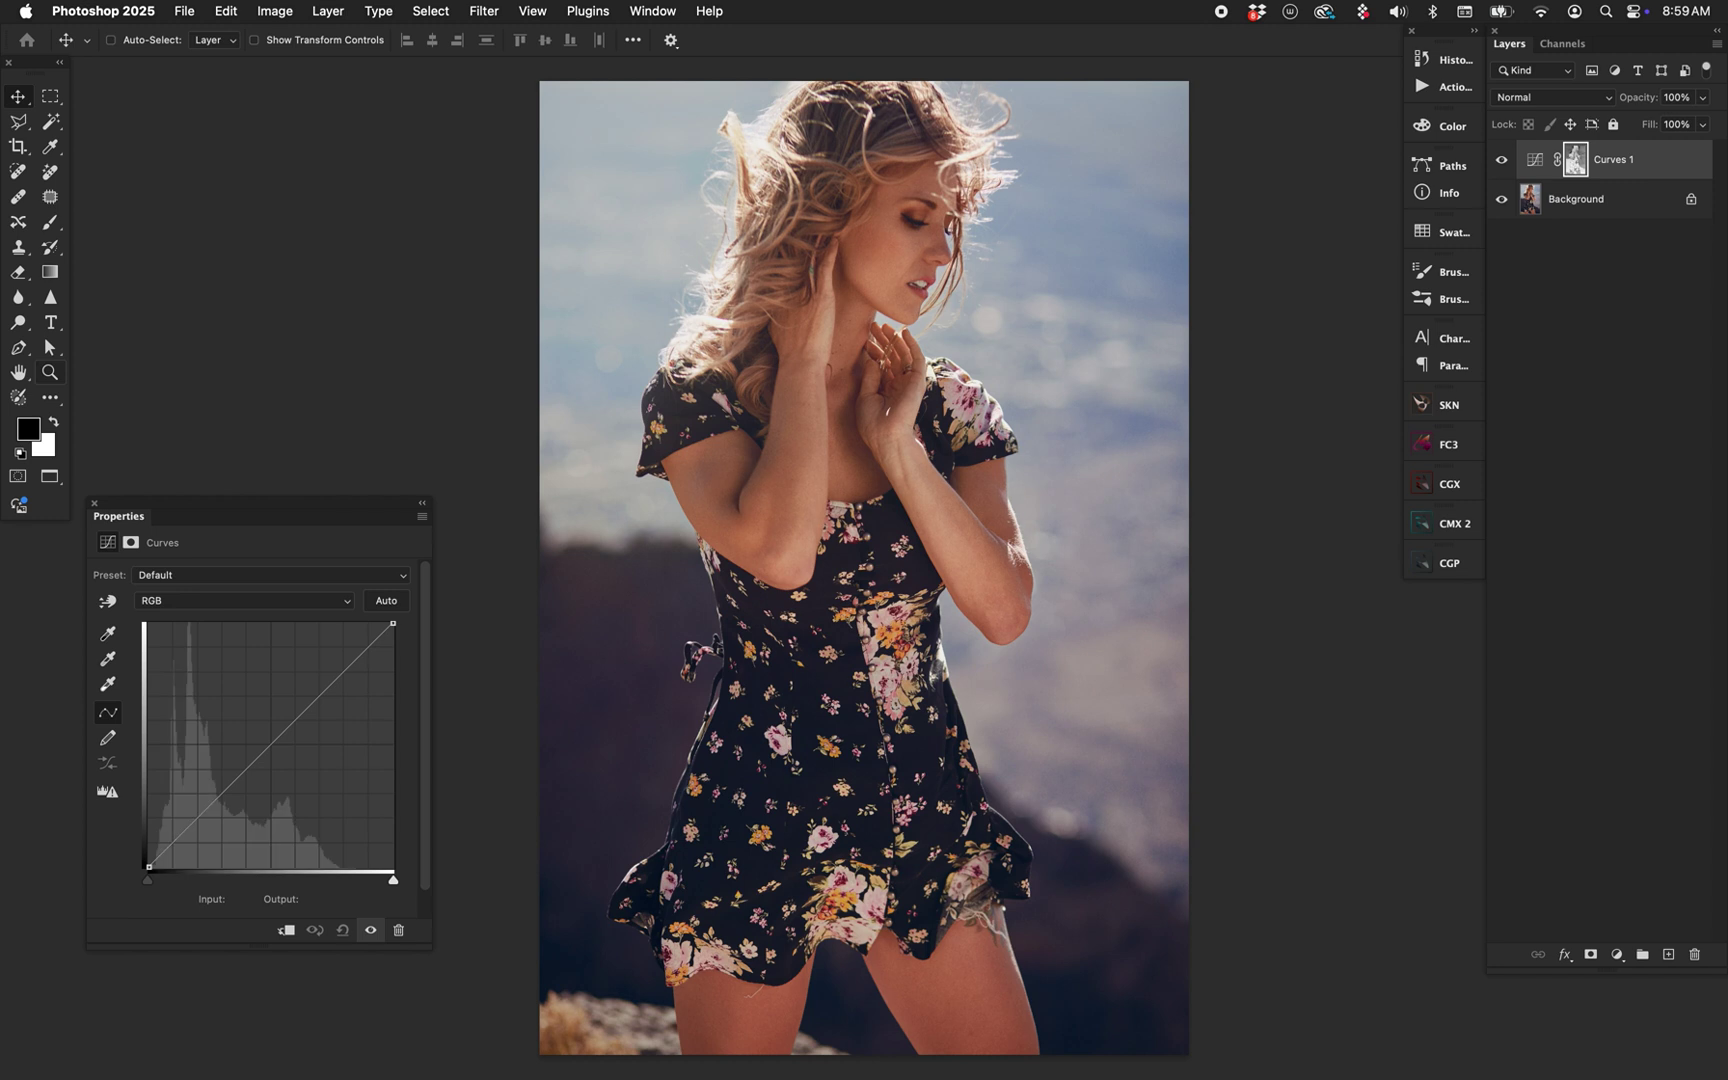
View the Curves layer's mask on its own and apply Auto Contrast and Auto Tone to it.
{"action": "left_click", "coordinate": [1574, 159], "text": "alt"}
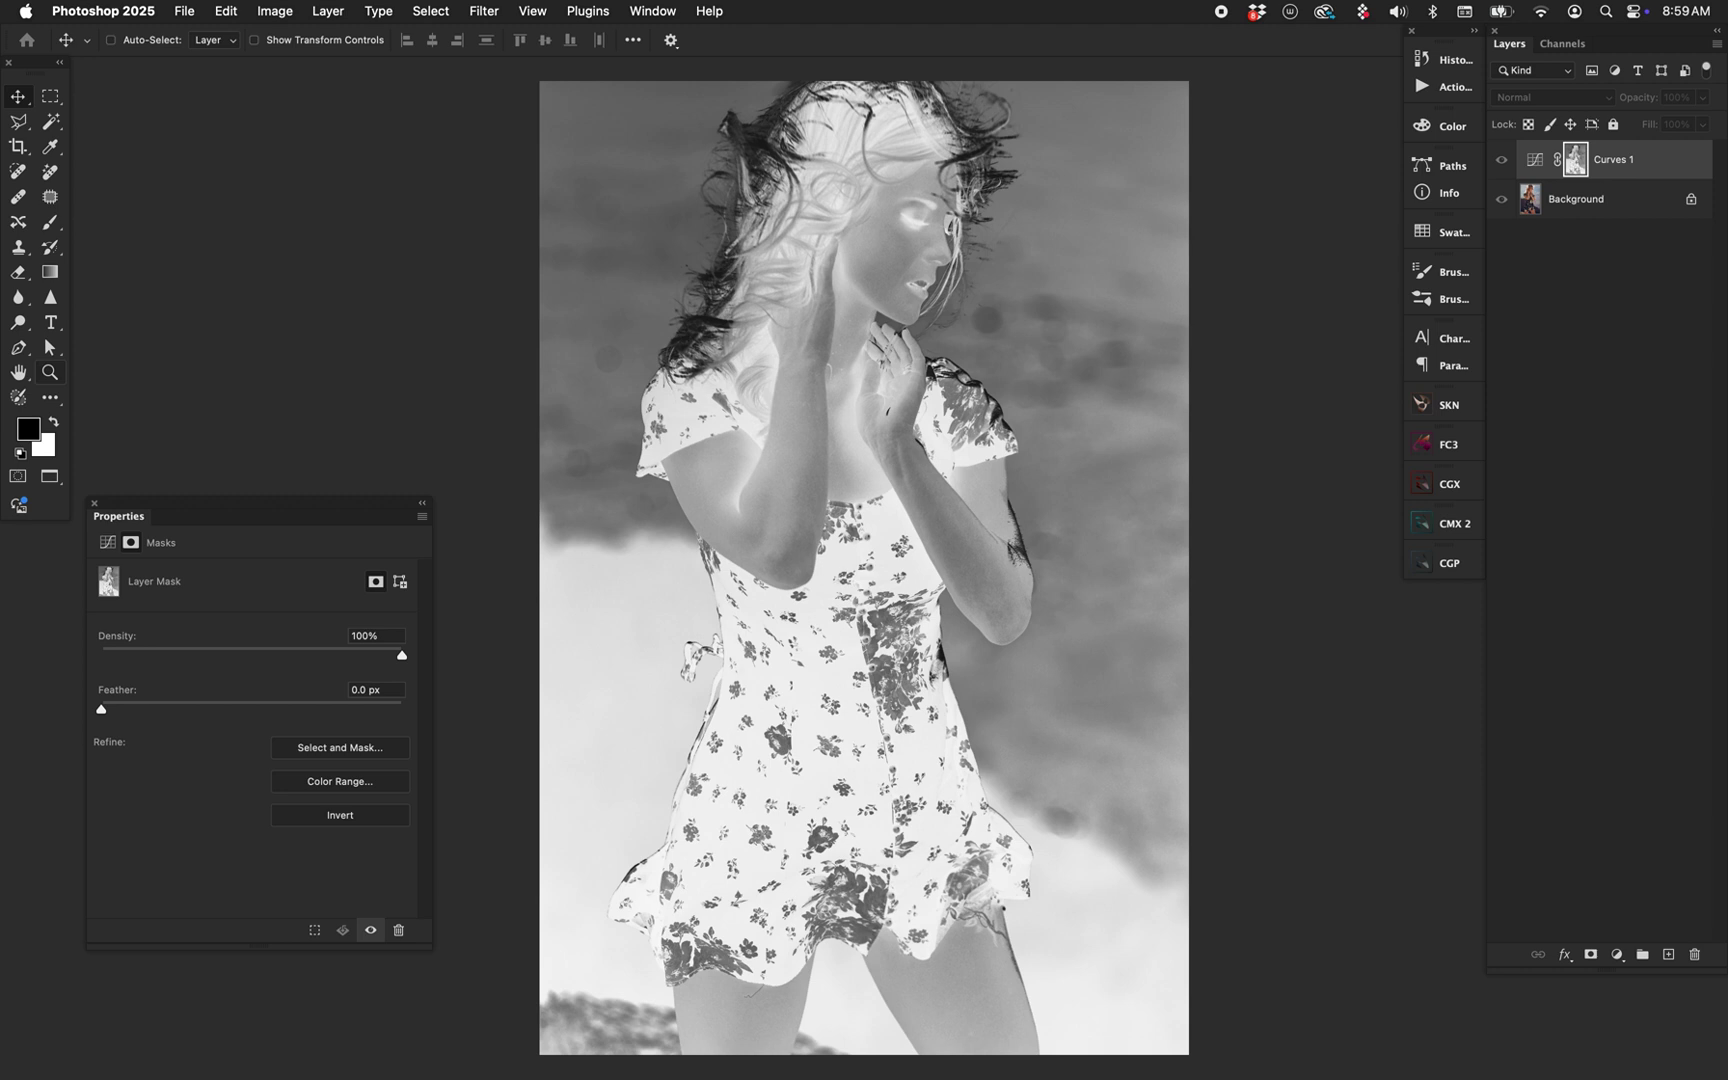
{"action": "left_click", "coordinate": [274, 11]}
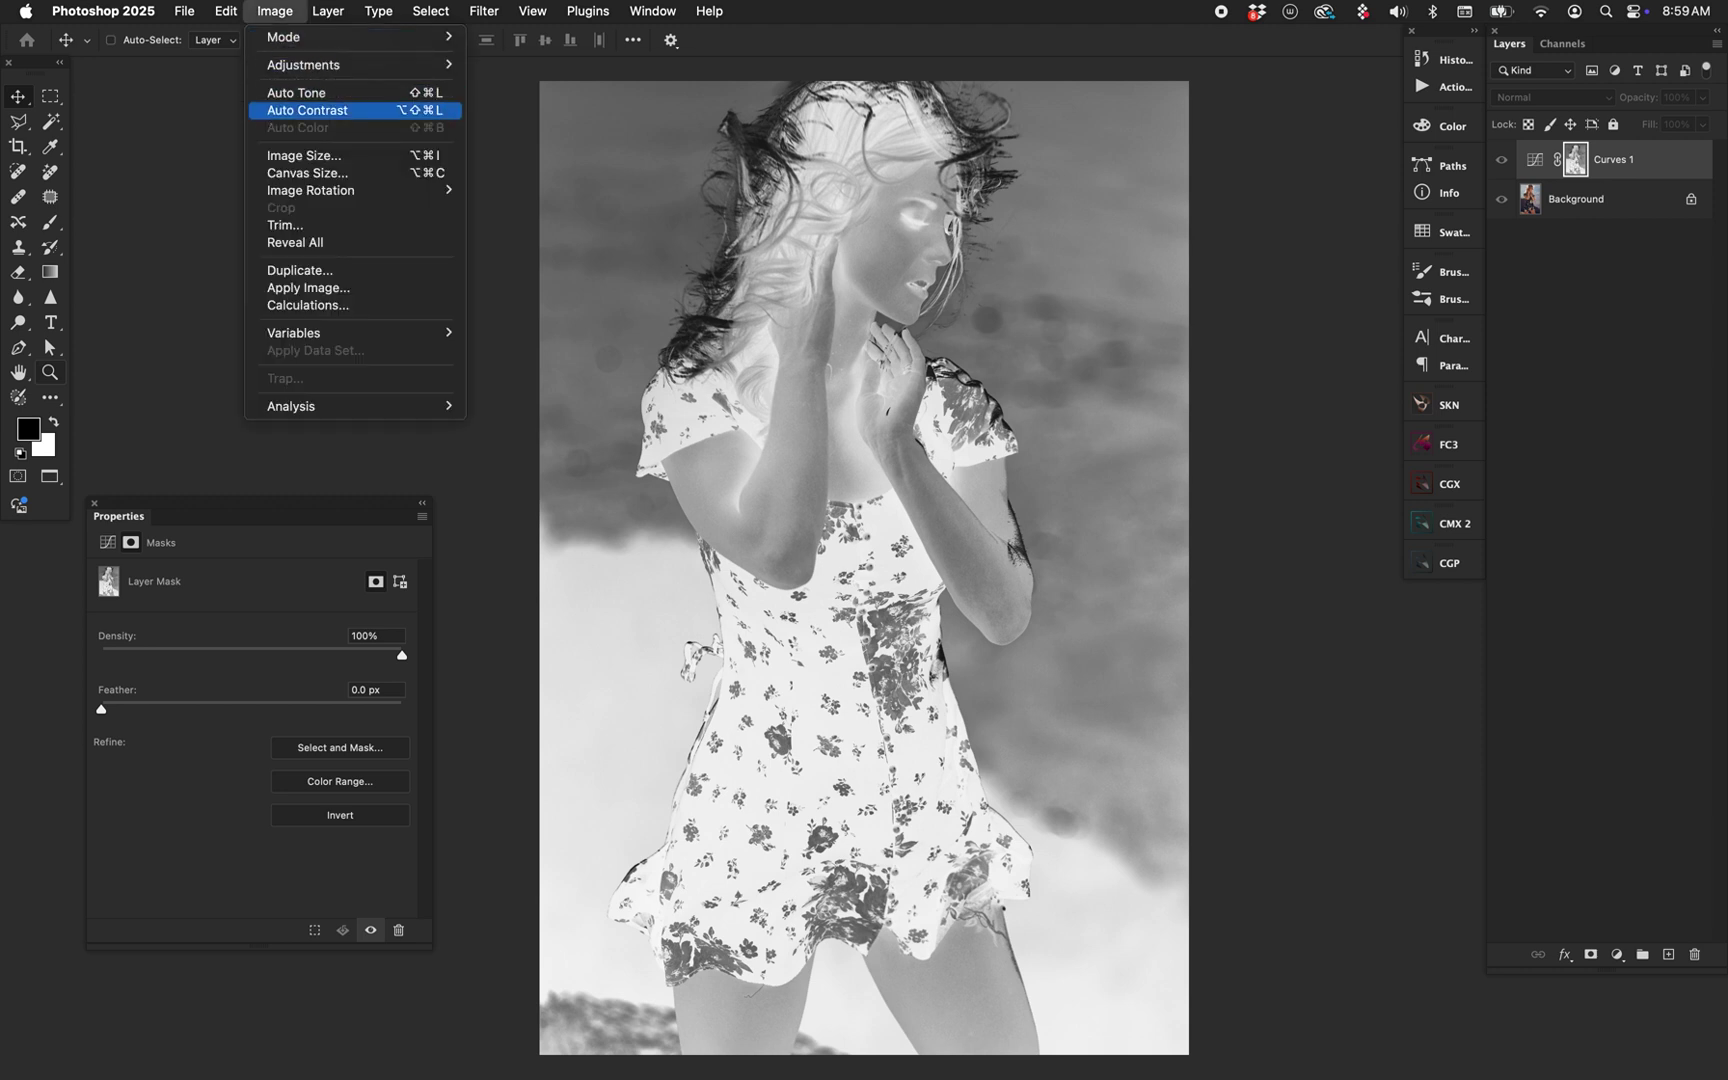
{"action": "key", "text": "Escape"}
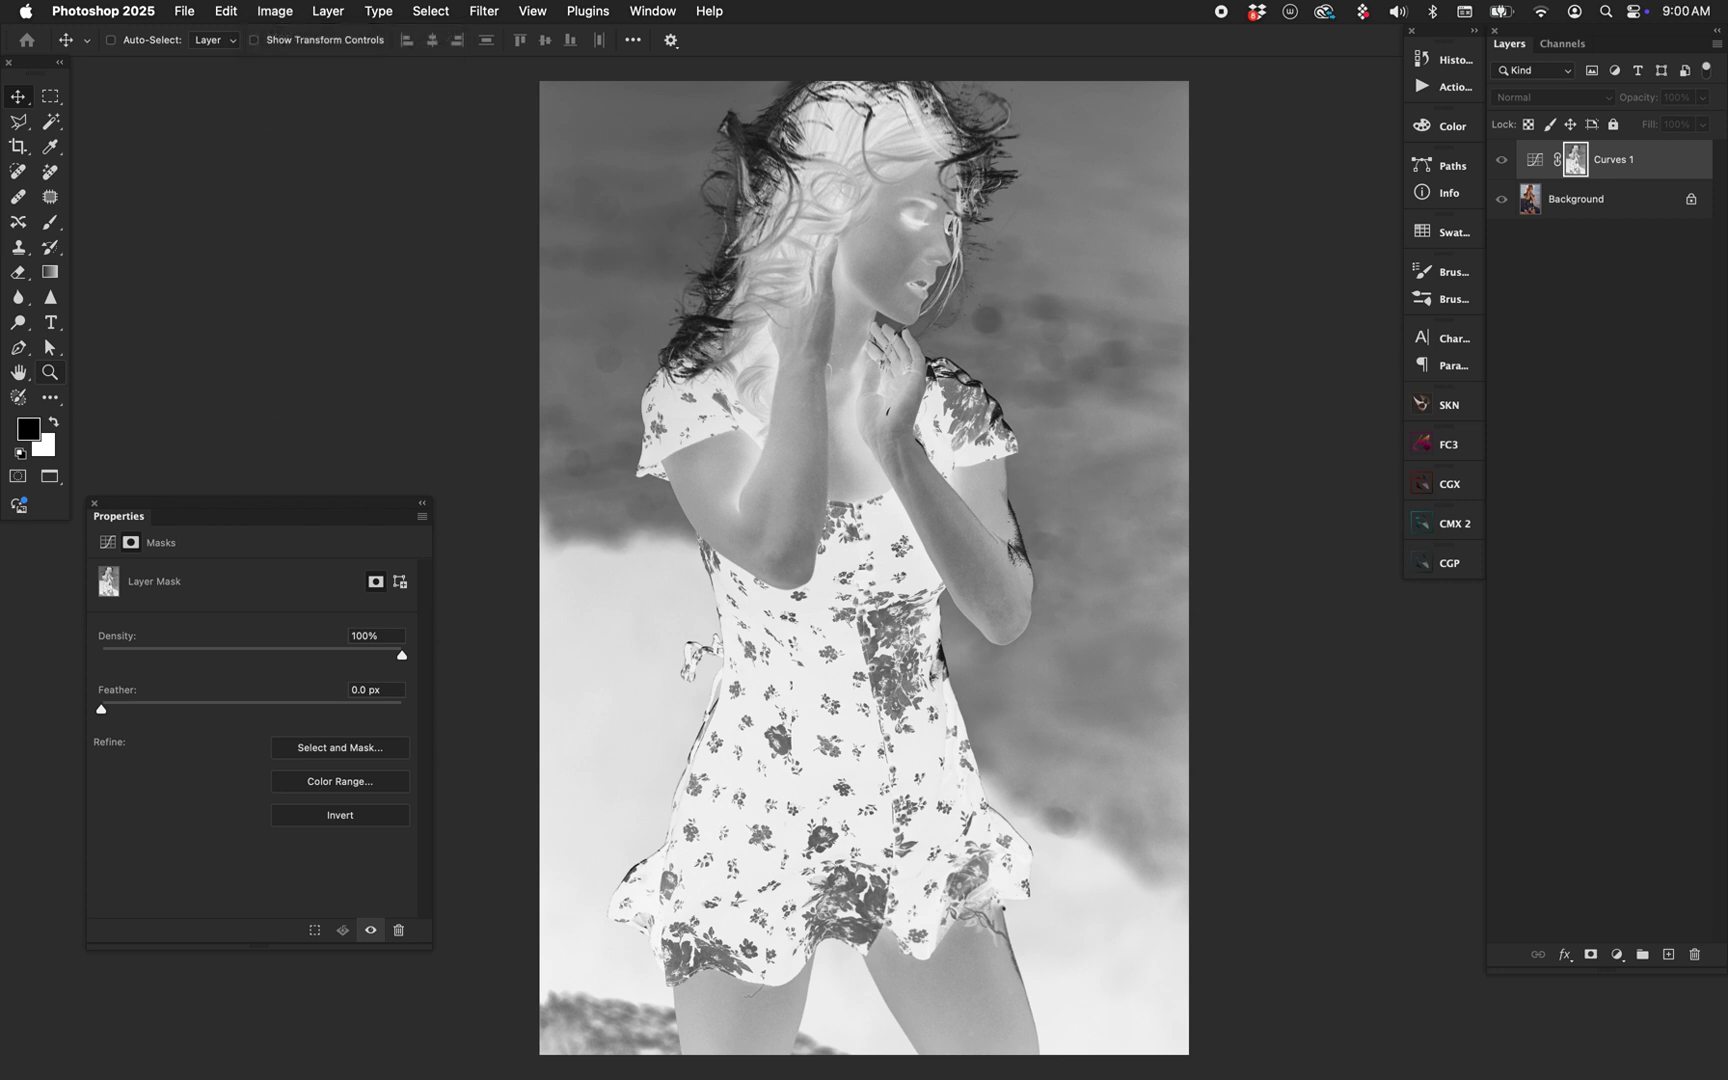
{"action": "key", "text": "super"}
{"action": "key", "text": "alt+shift+super+l"}
{"action": "key", "text": "super+shift+l"}
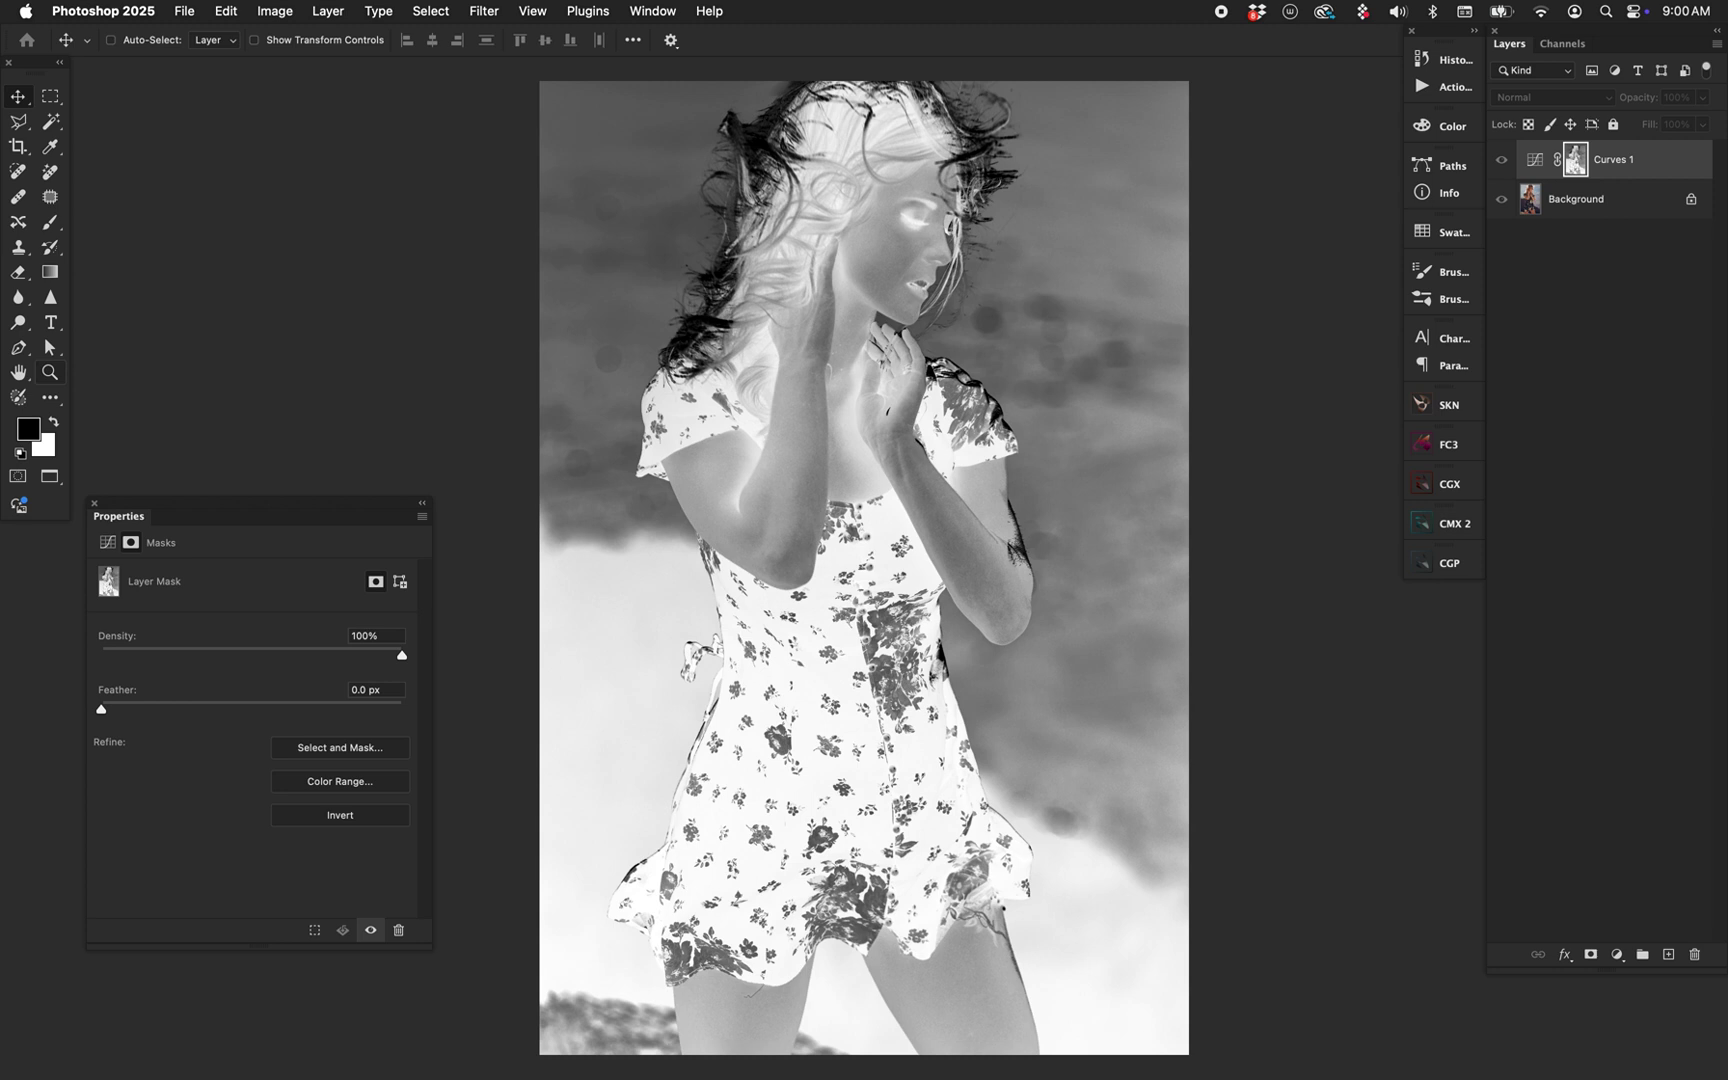
Shape the Curves layer's Red and Green channel curves, placing a green point at input 91, output 79.
{"action": "left_click", "coordinate": [1535, 159]}
{"action": "left_click", "coordinate": [244, 600]}
{"action": "left_click", "coordinate": [200, 622]}
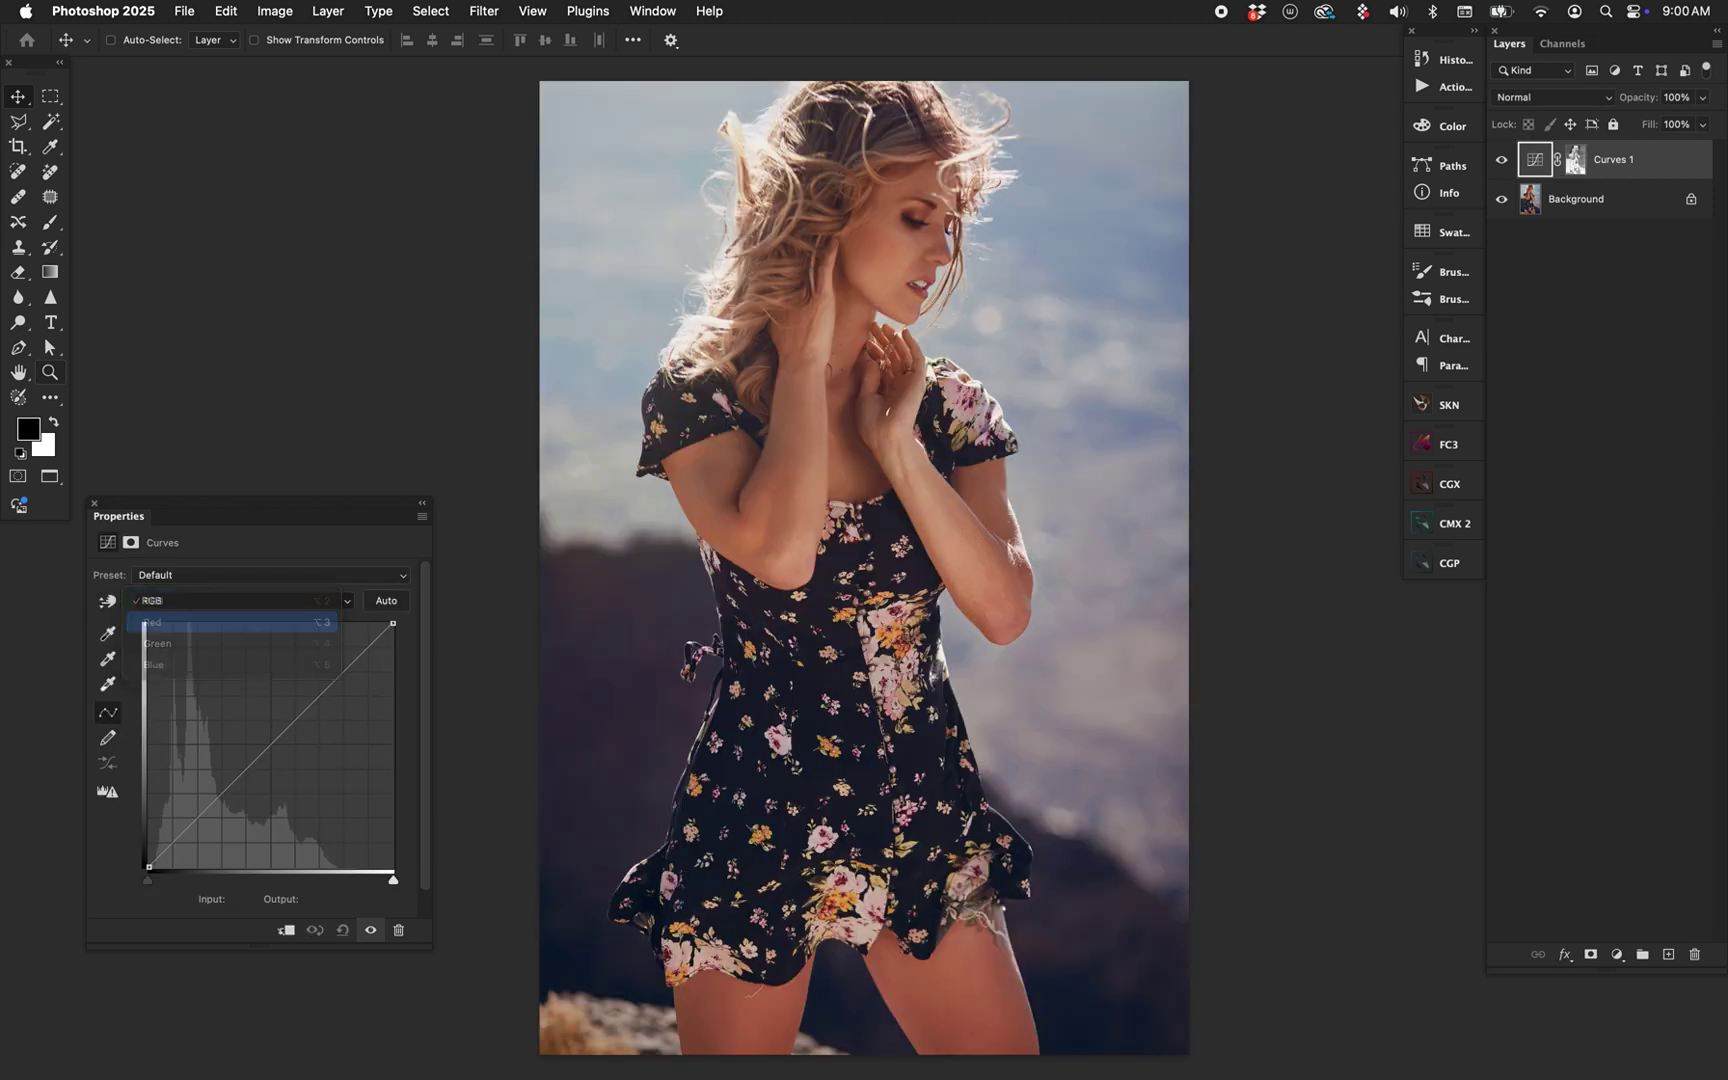
{"action": "left_click_drag", "start_coordinate": [270, 746], "coordinate": [236, 792]}
{"action": "left_click", "coordinate": [245, 600]}
{"action": "left_click", "coordinate": [160, 619]}
Compare the photo with the Curves layer off and on and its mask disabled and enabled, and delete the layer.
{"action": "key", "text": "super+comma"}
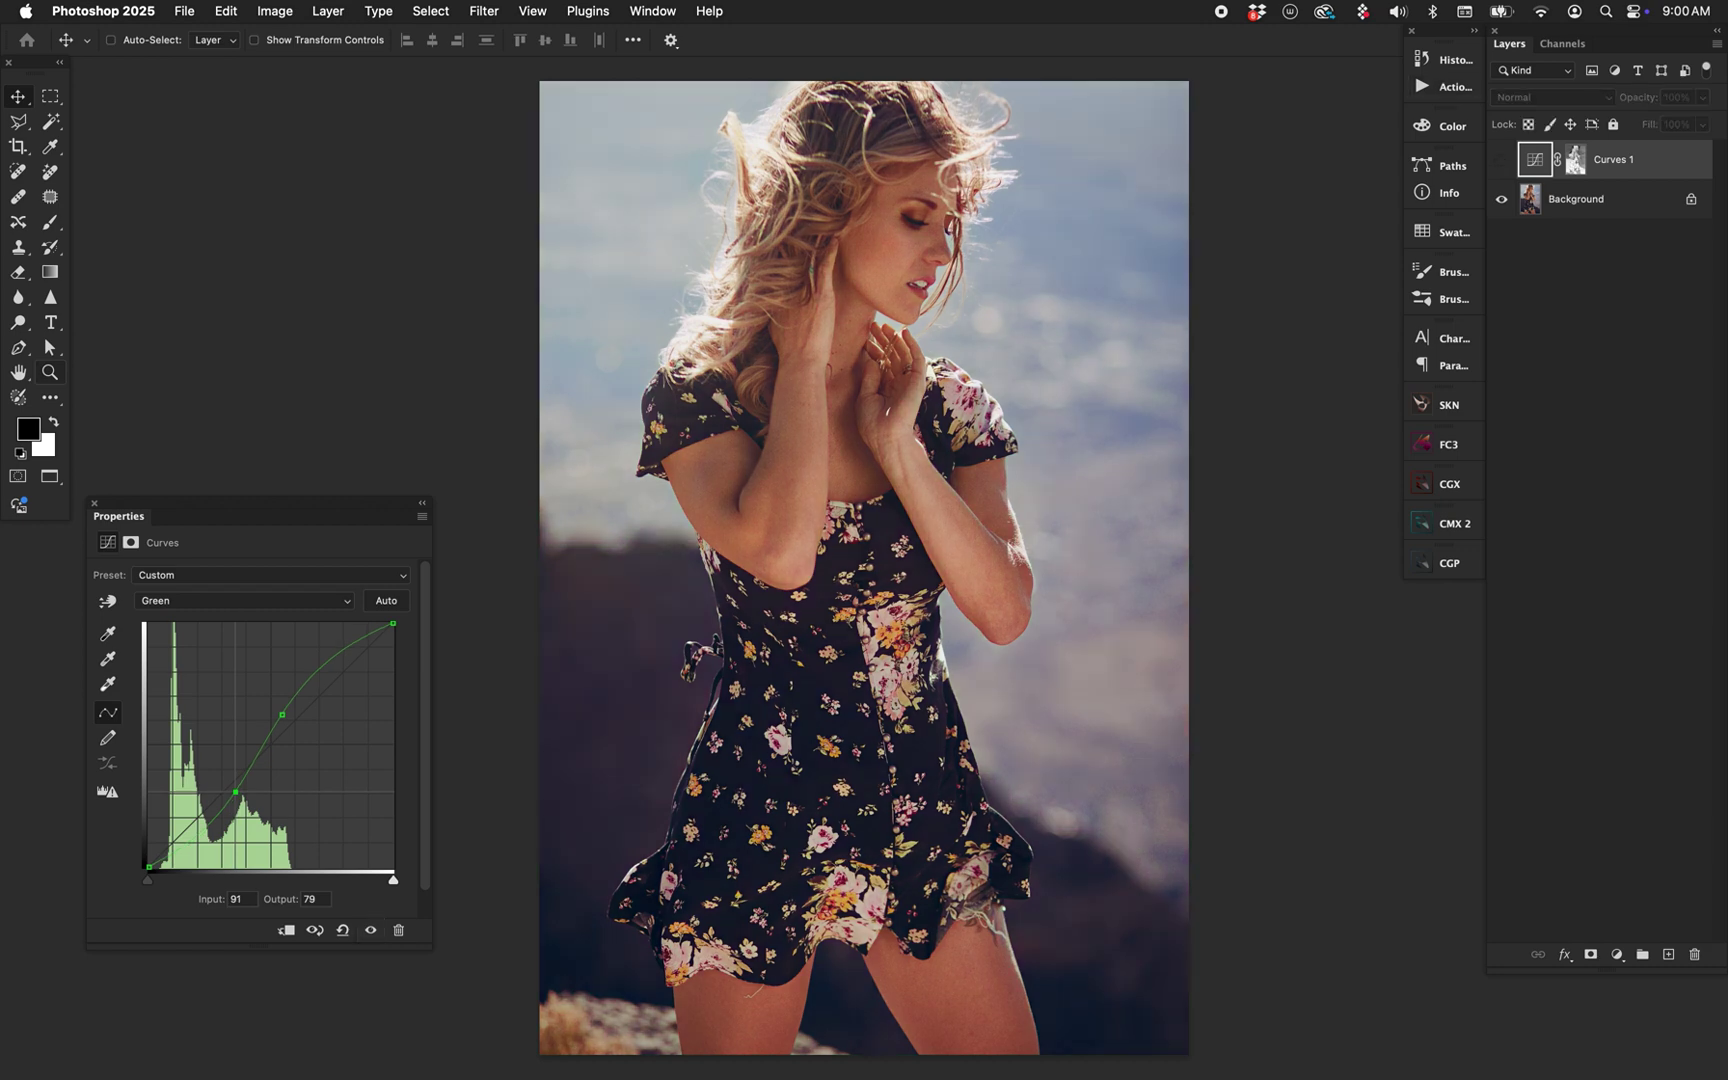
{"action": "key", "text": "super+comma"}
{"action": "left_click", "coordinate": [1574, 159], "text": "shift"}
{"action": "left_click", "coordinate": [1574, 159], "text": "shift"}
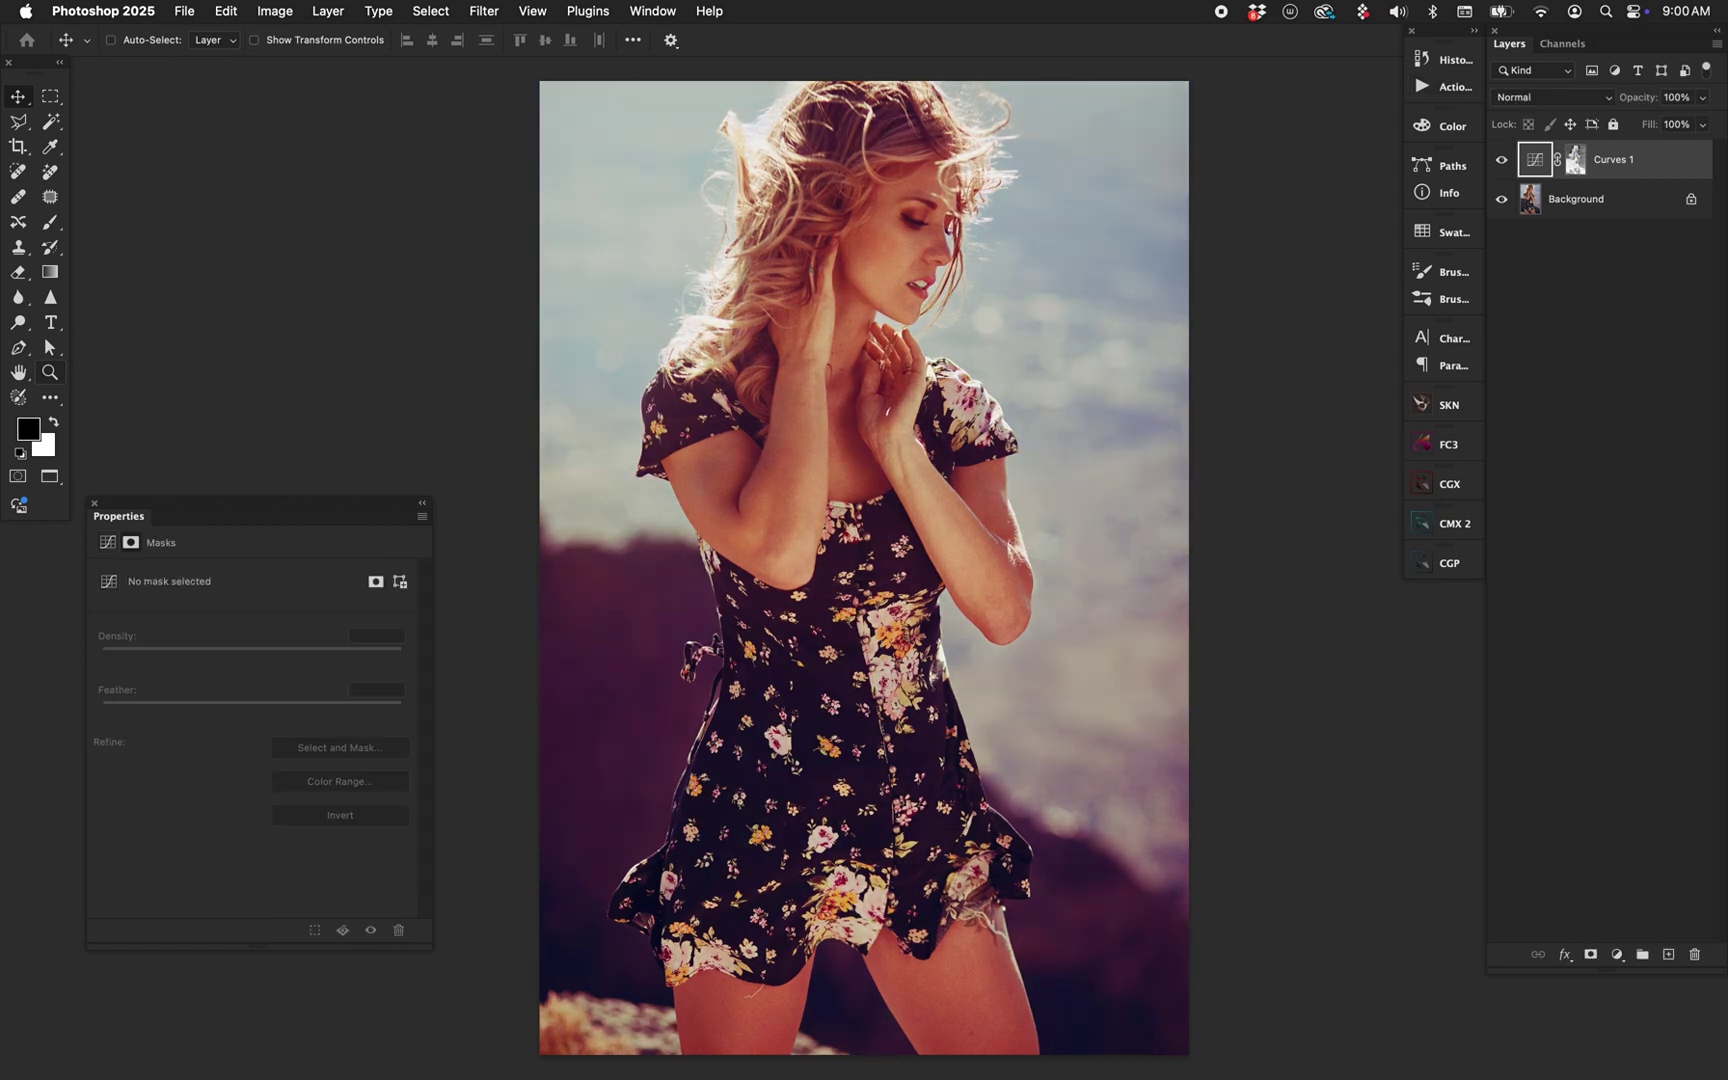
{"action": "left_click", "coordinate": [1574, 159], "text": "shift"}
{"action": "left_click", "coordinate": [1575, 159], "text": "shift"}
{"action": "left_click_drag", "start_coordinate": [1640, 160], "coordinate": [1694, 954]}
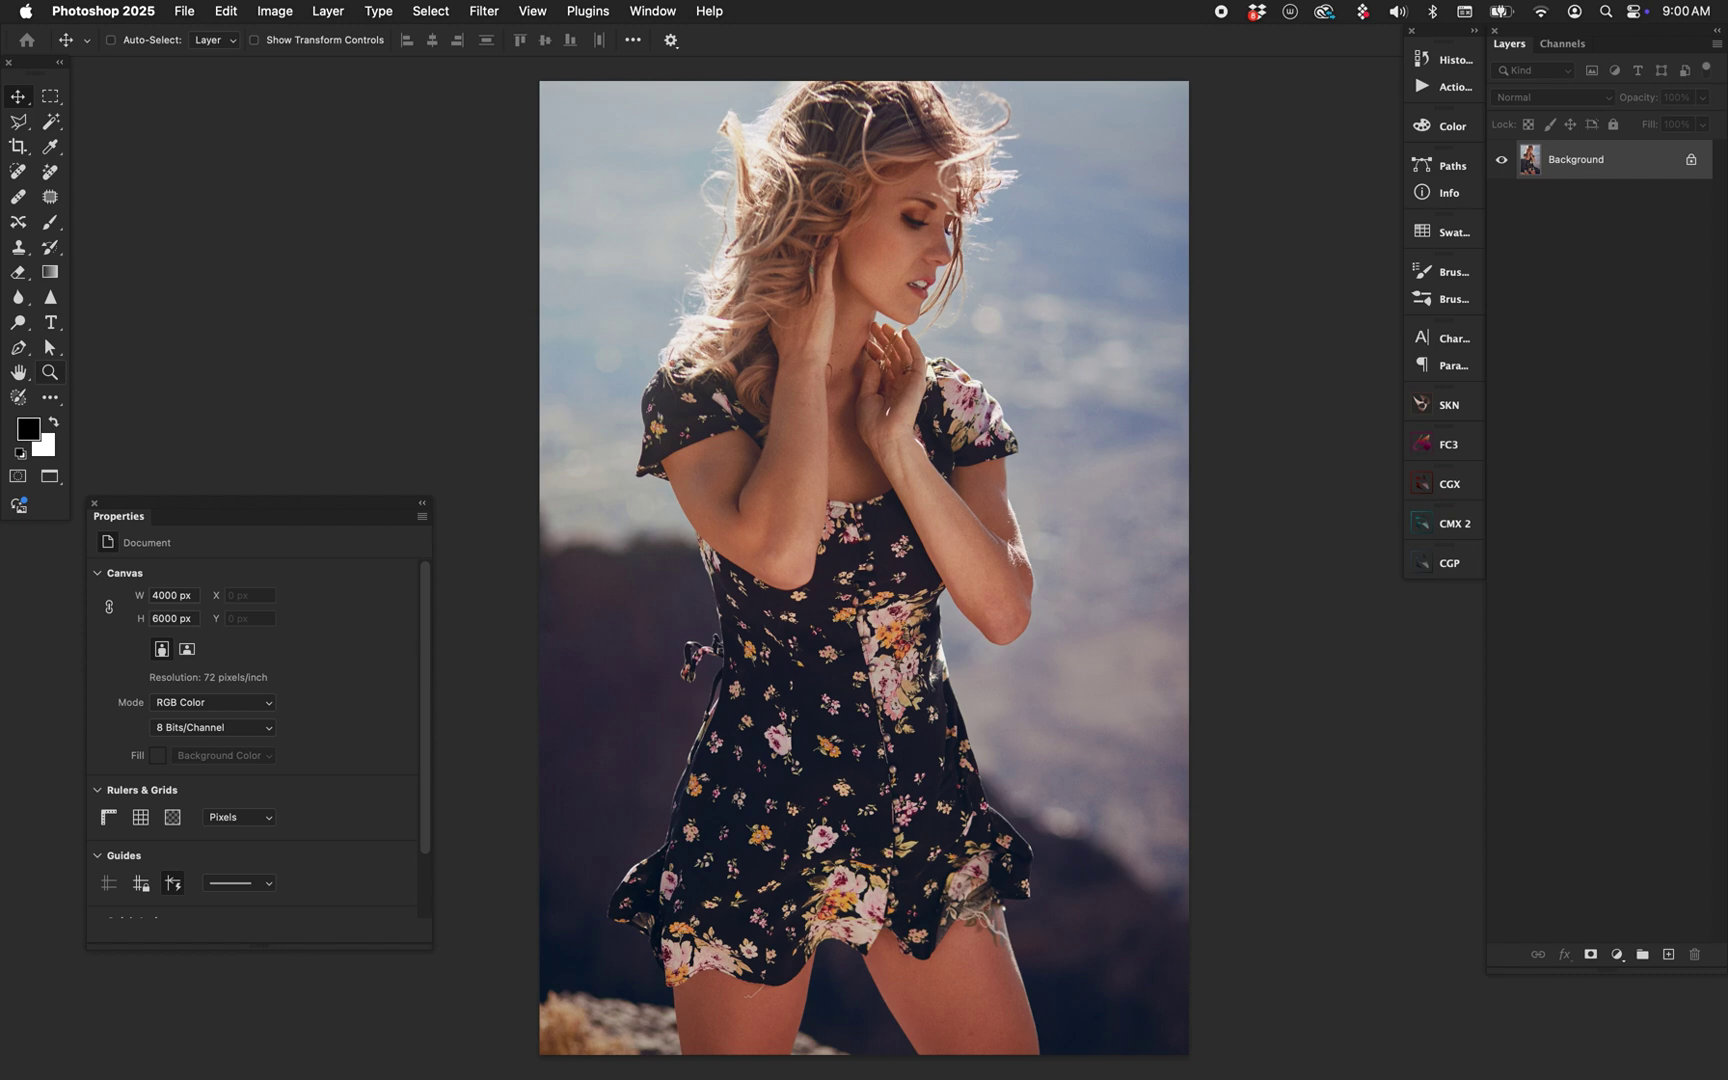
Reload the inverted luminosity selection on the dress photo and add a fresh Curves adjustment layer using it as its mask.
{"action": "key", "text": "super"}
{"action": "key", "text": "super+alt+2"}
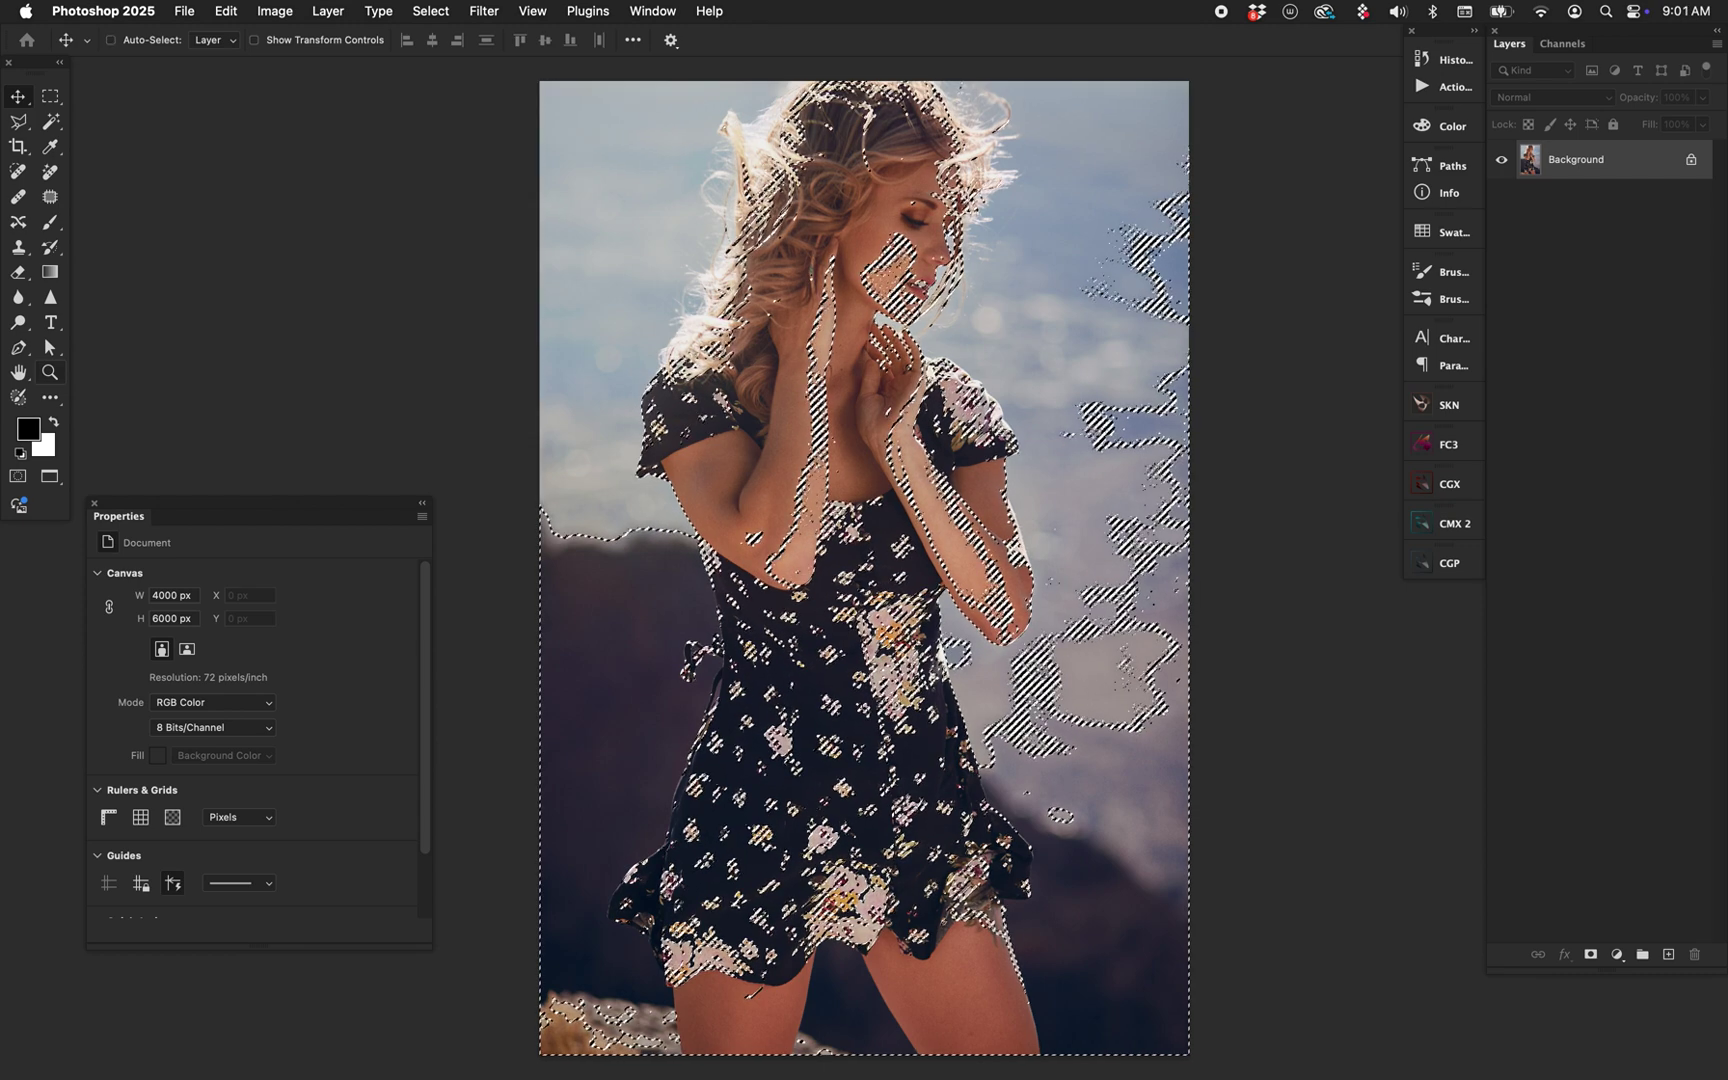
{"action": "left_click", "coordinate": [1617, 954]}
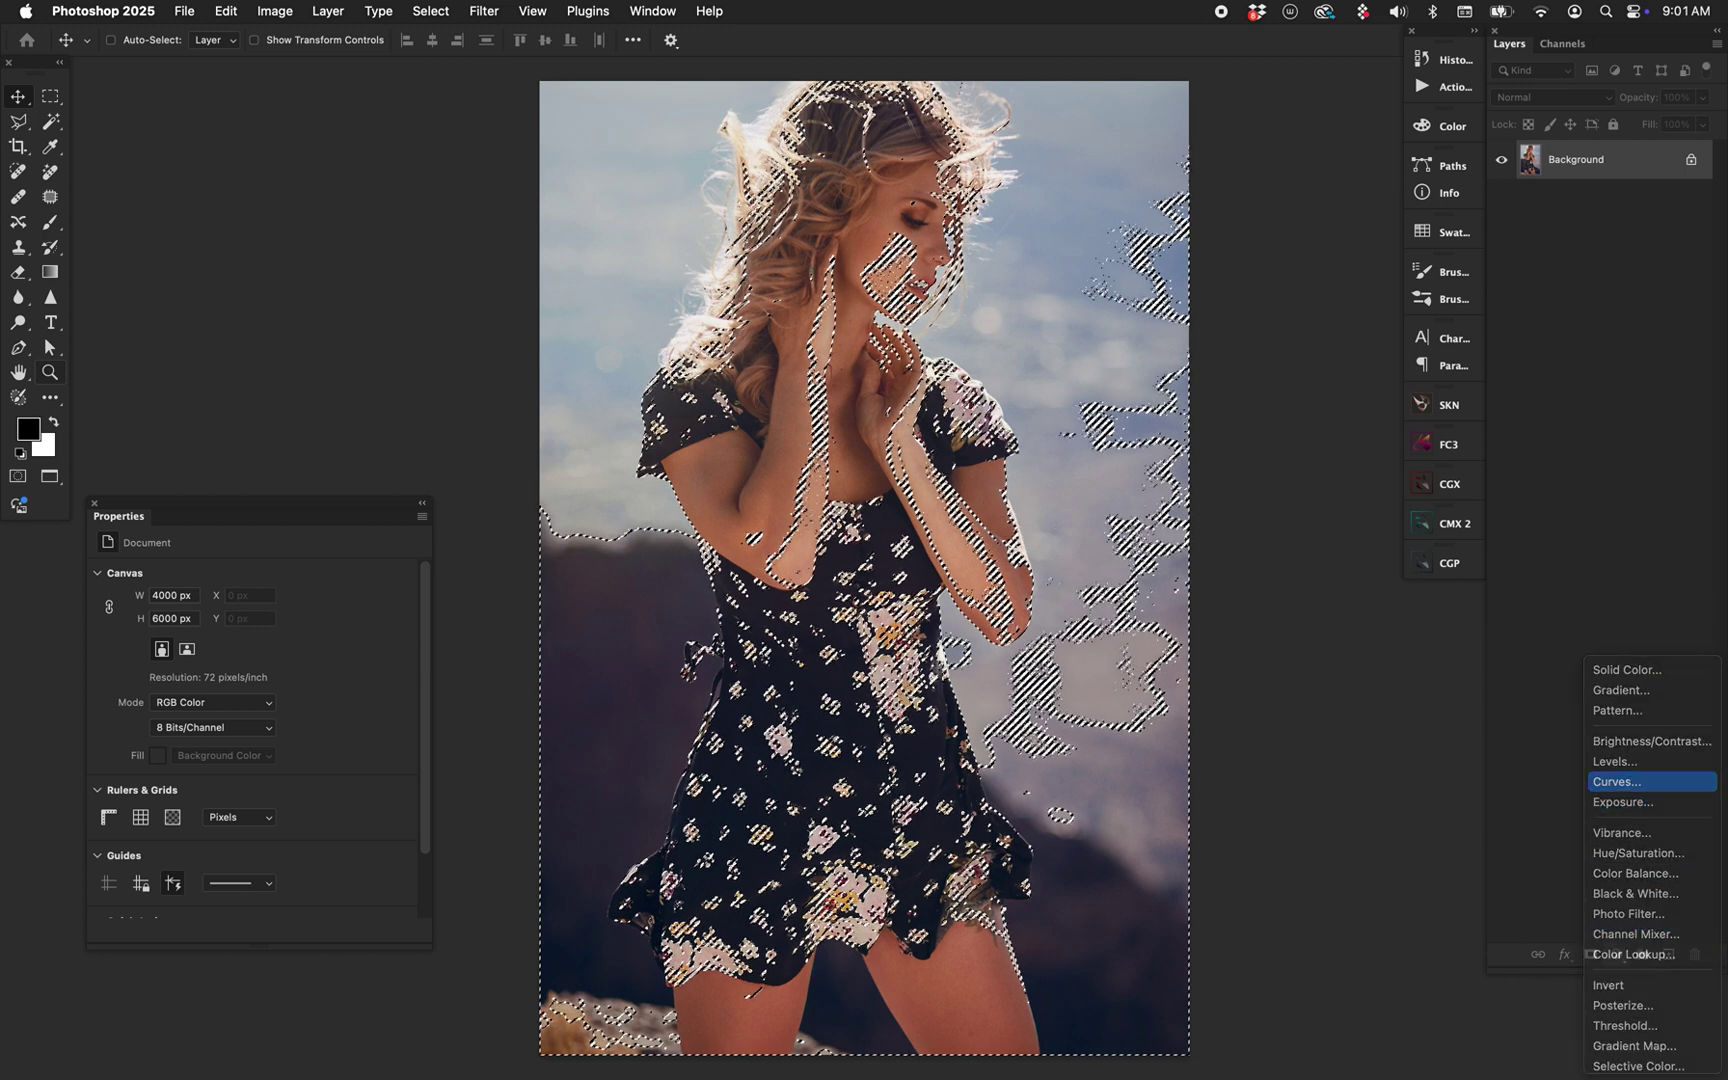
{"action": "left_click", "coordinate": [1617, 781]}
{"action": "left_click", "coordinate": [1575, 159]}
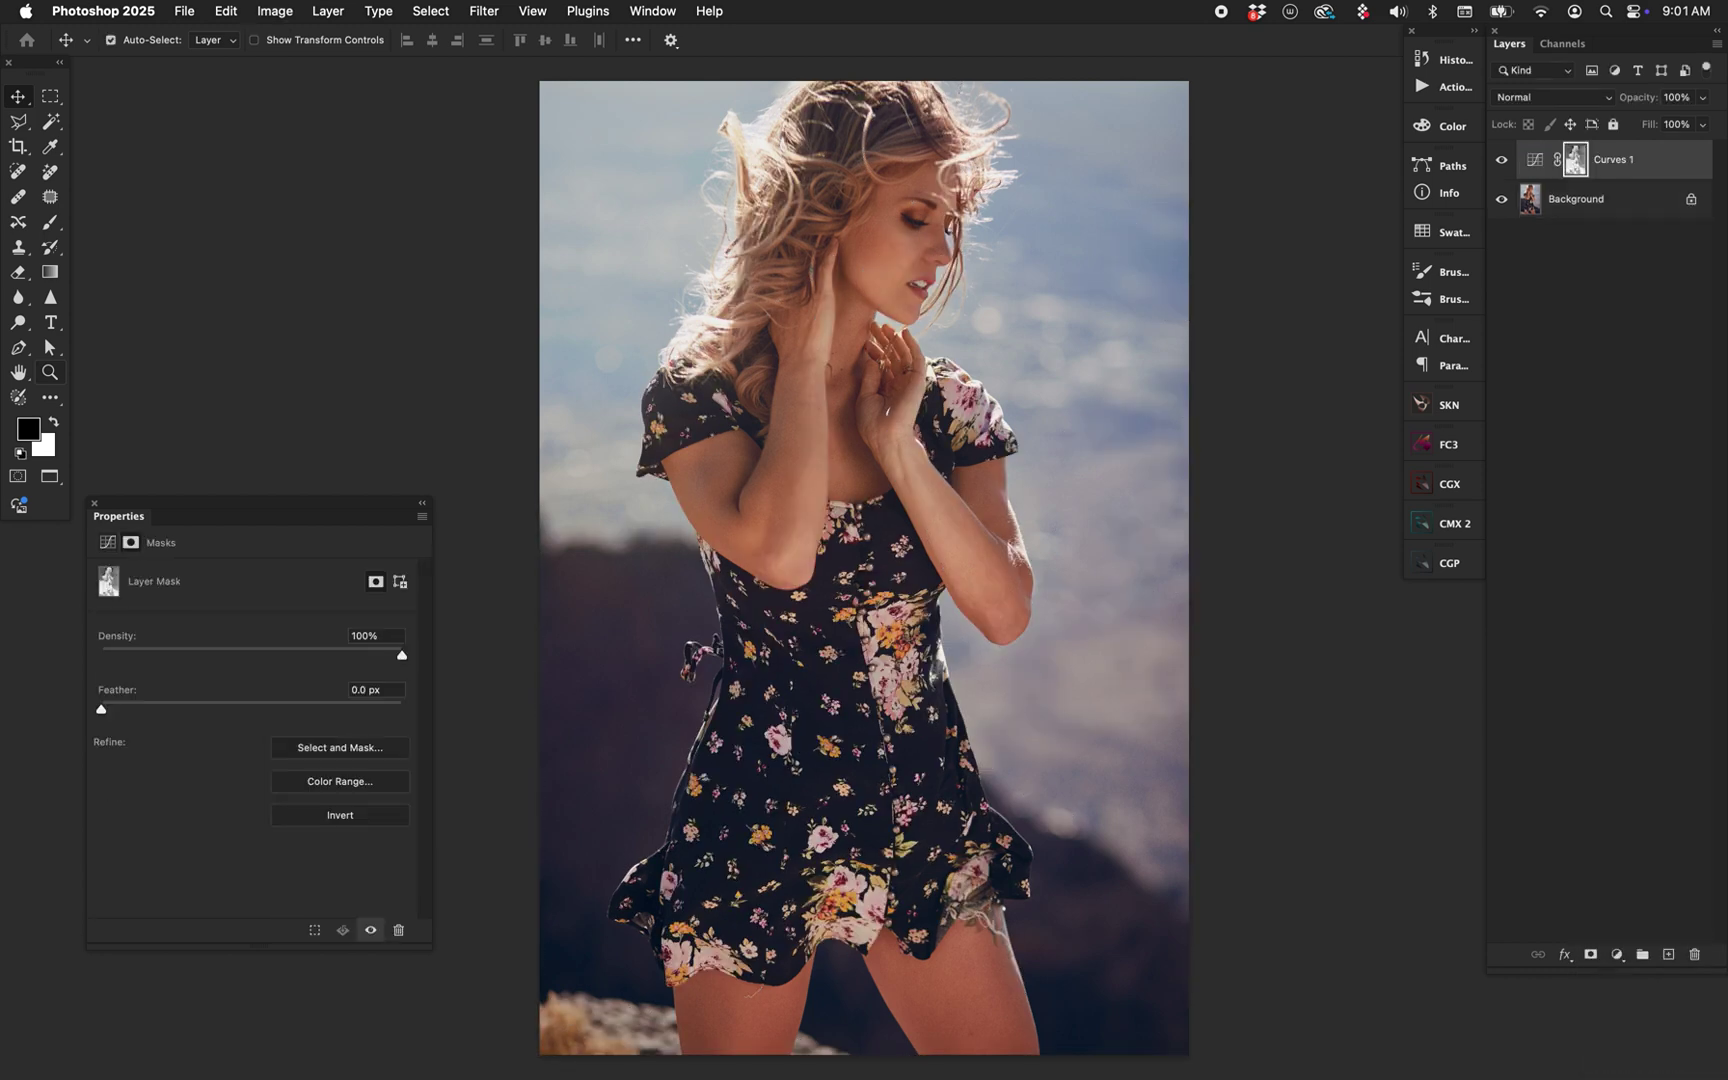
{"action": "key", "text": "super"}
{"action": "left_click", "coordinate": [1534, 159]}
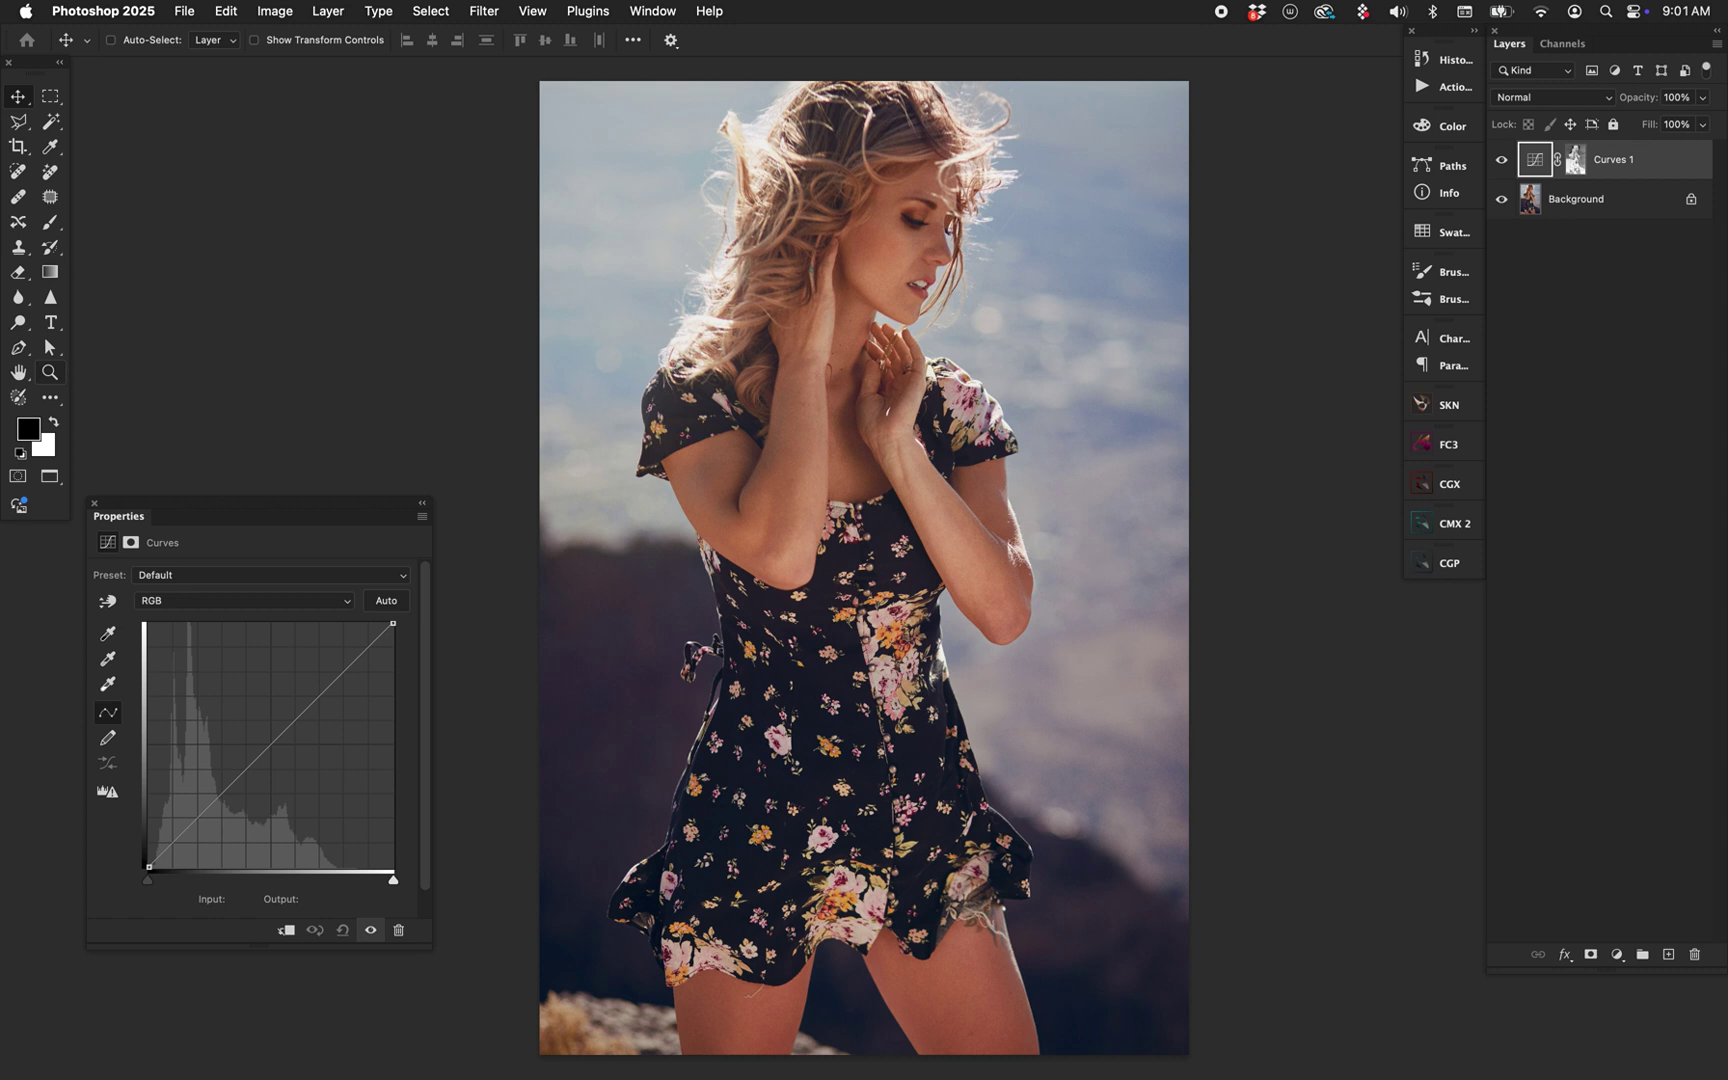
Return the dress photo to a floating window, and zoom it and the repositioned black-and-white photo out to 16.67%.
{"action": "key", "text": "f"}
{"action": "key", "text": "f"}
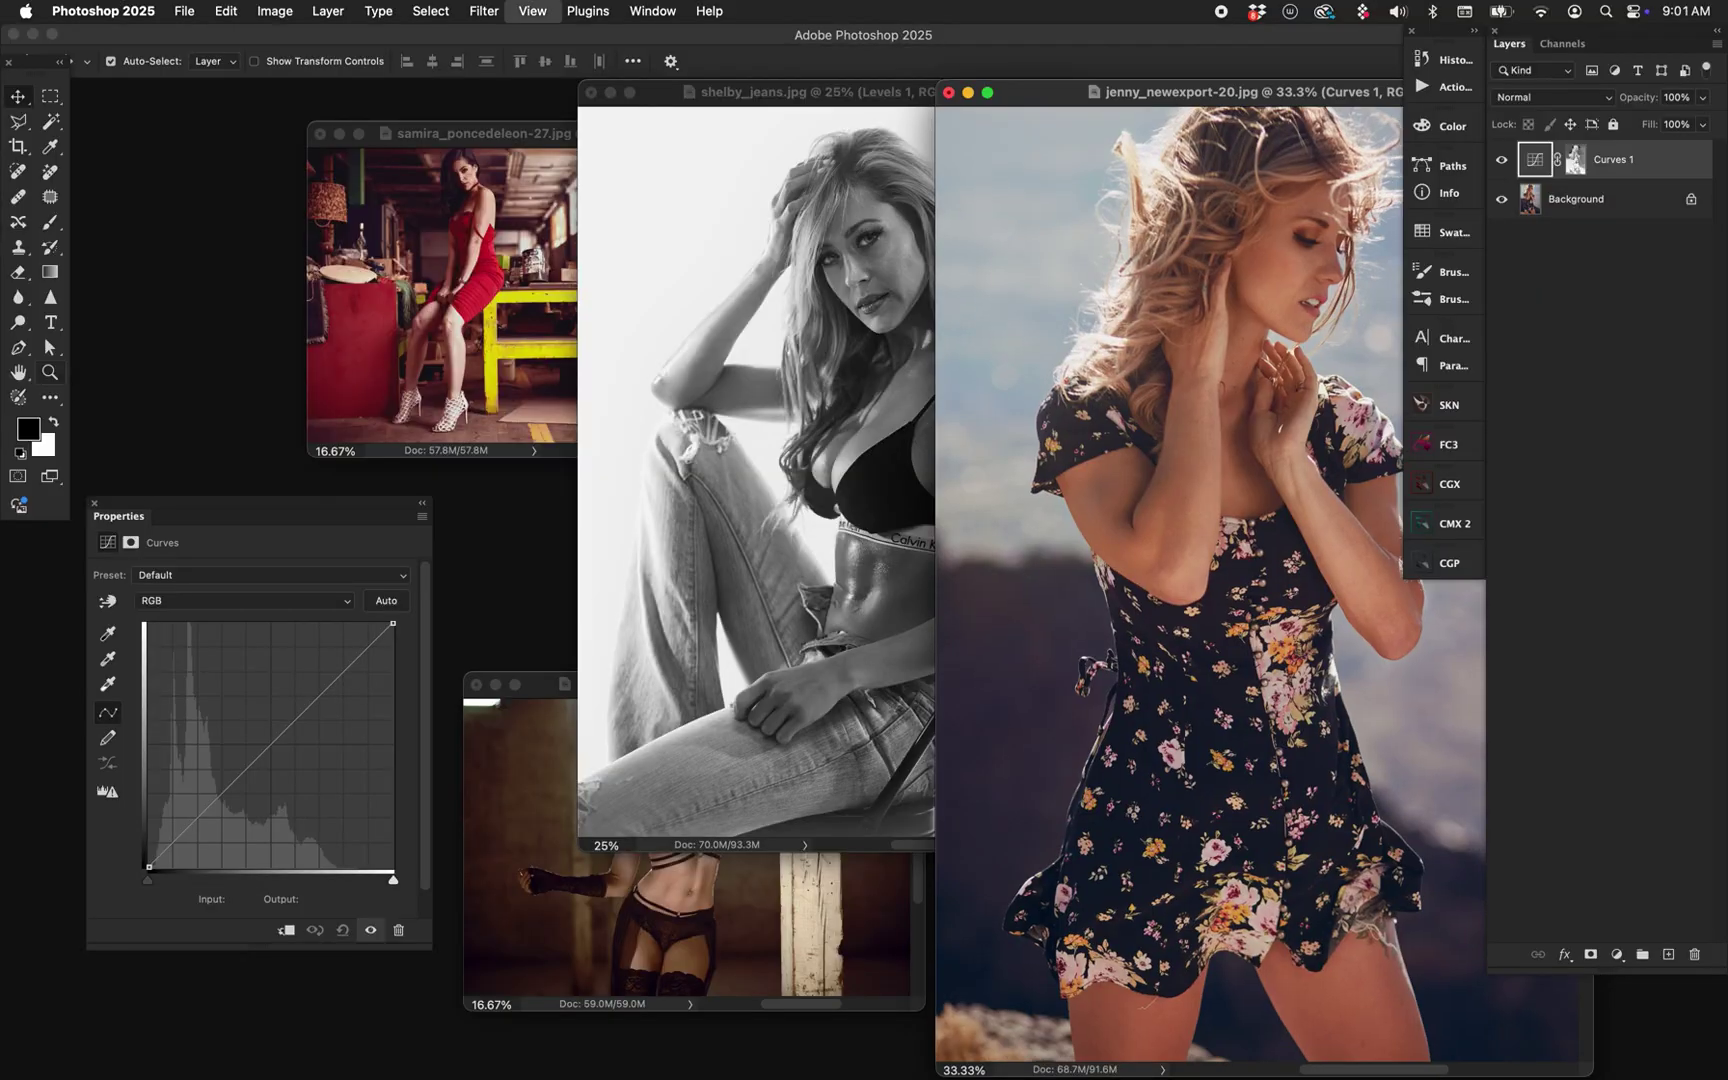
{"action": "left_click_drag", "start_coordinate": [760, 92], "coordinate": [714, 113]}
{"action": "key", "text": "super+minus"}
{"action": "key", "text": "super+grave"}
{"action": "key", "text": "super+minus"}
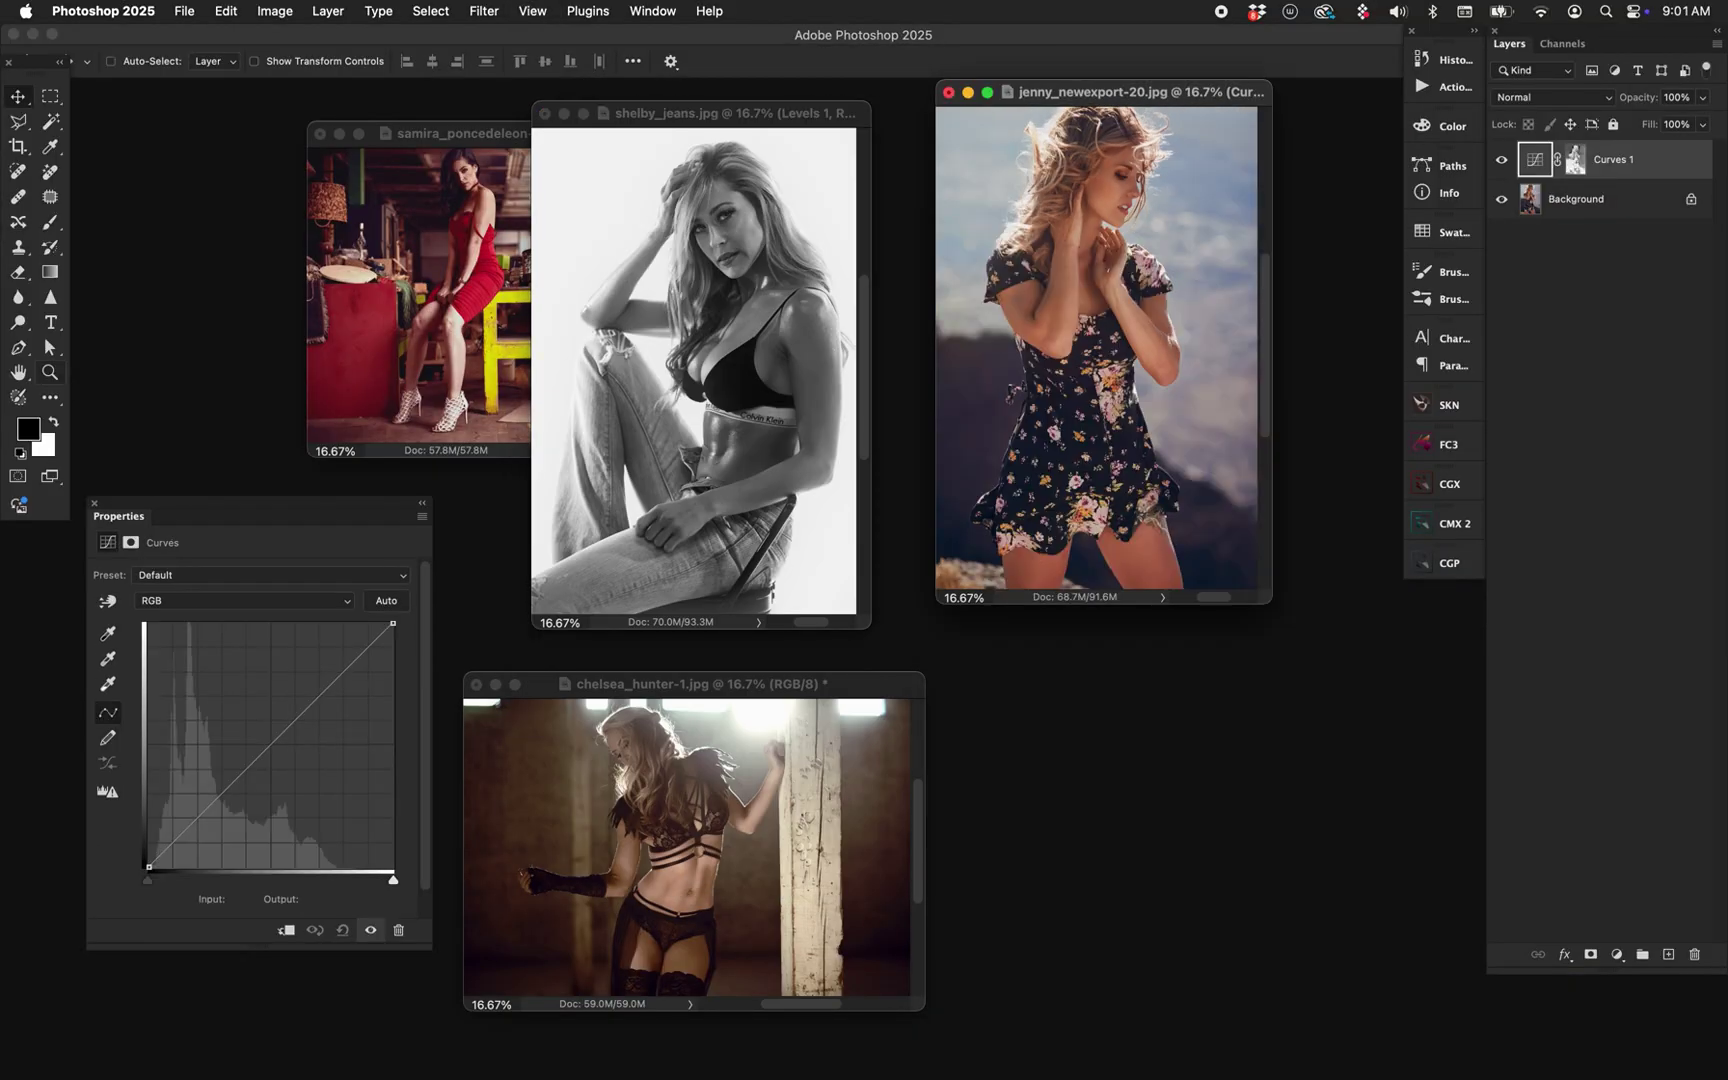
{"action": "key", "text": "super+grave"}
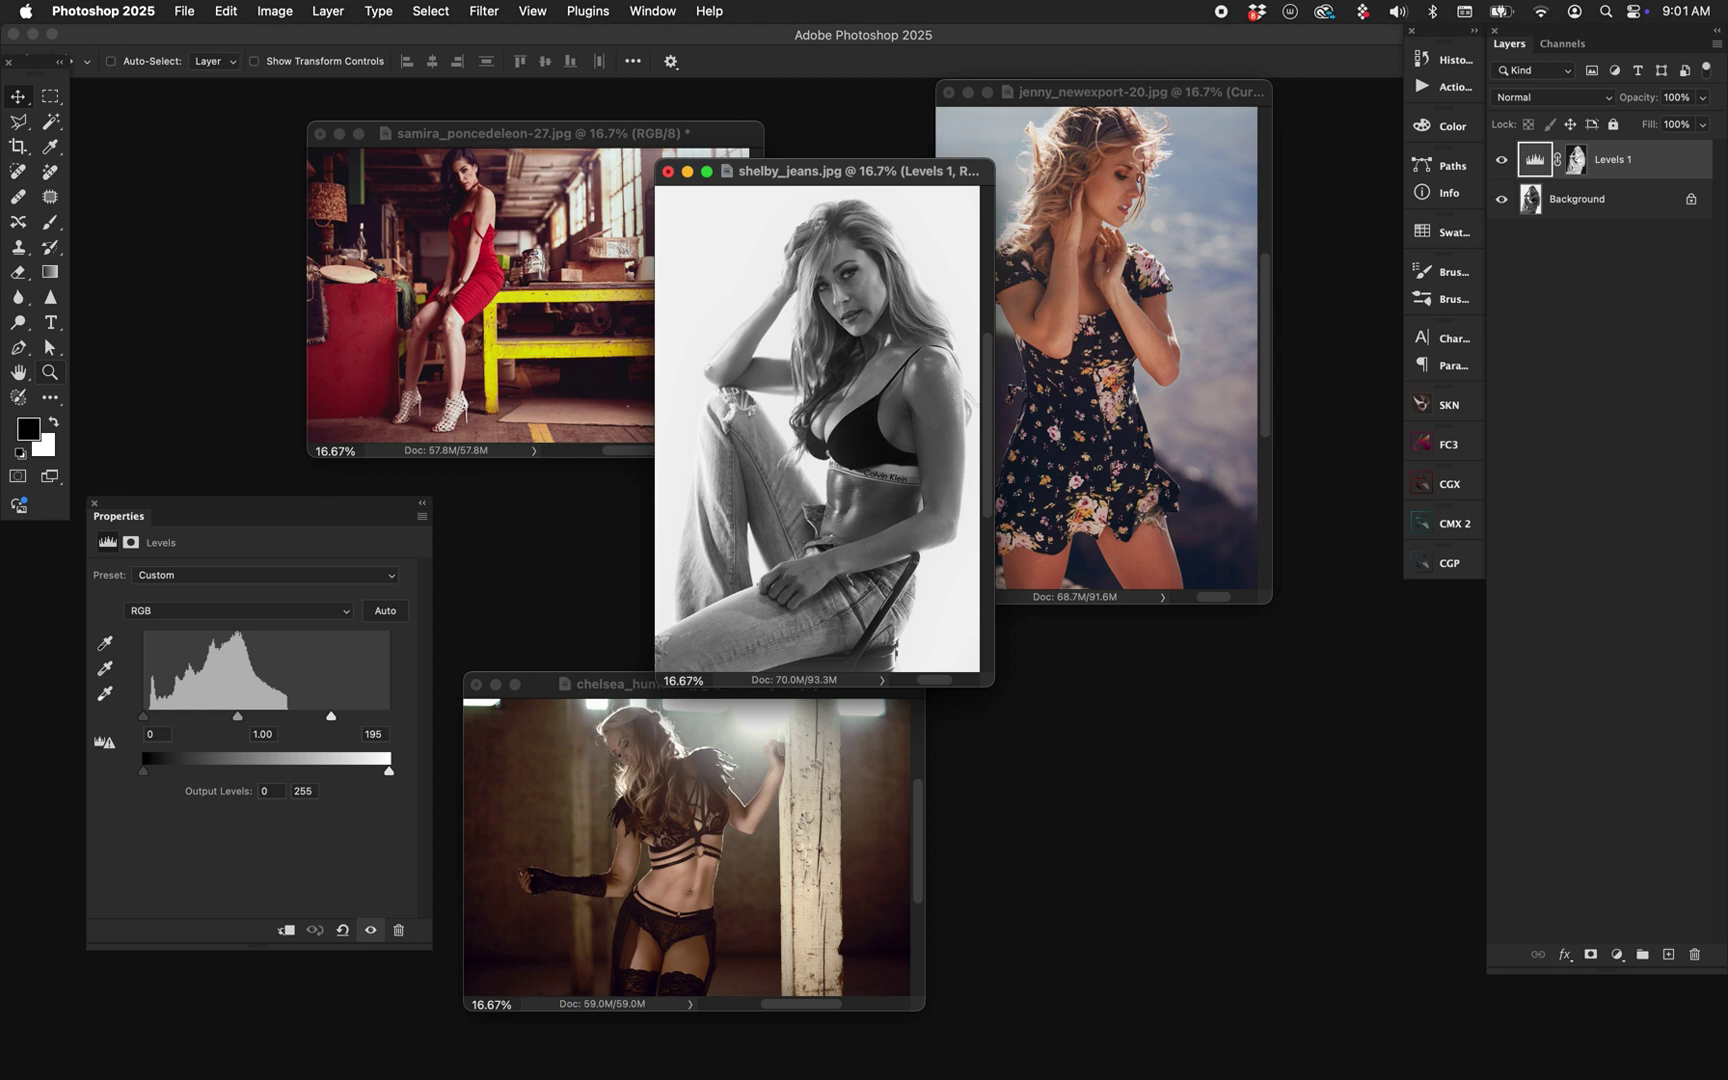